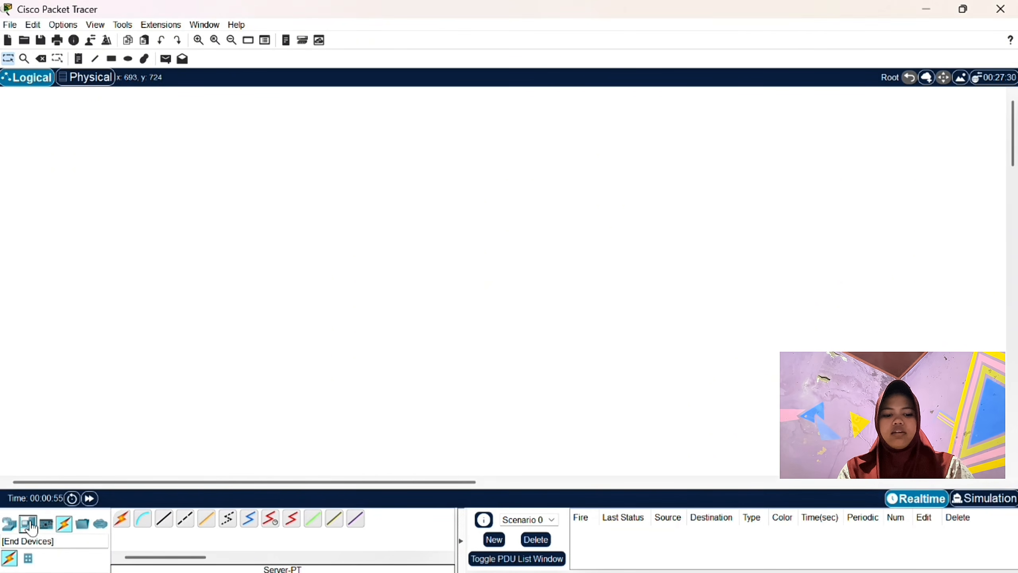
Place four PCs in an arc on the empty logical workspace, leaving room beside them for a switch
left_click(32, 529)
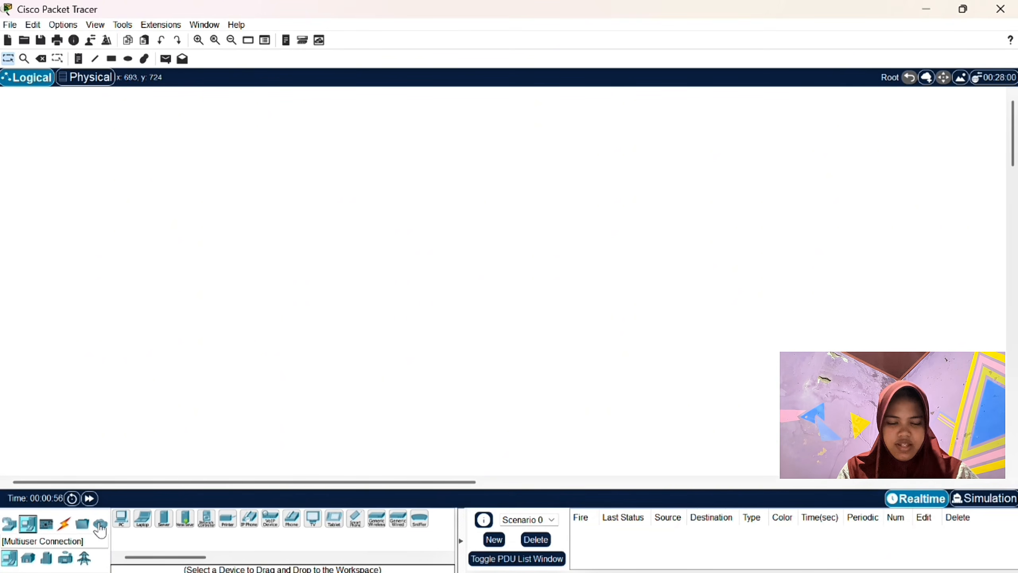
left_click(122, 520)
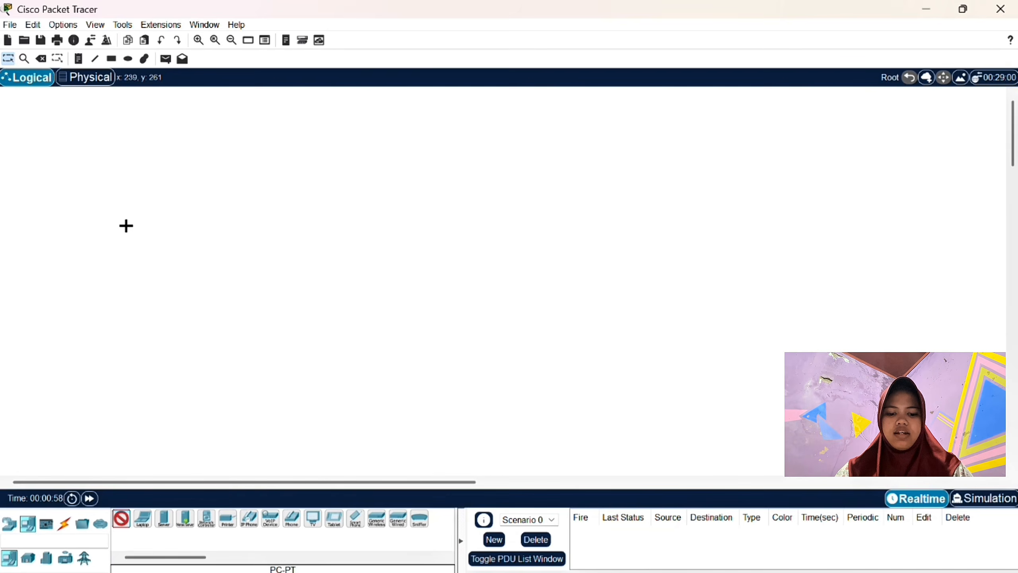
left_click(123, 180)
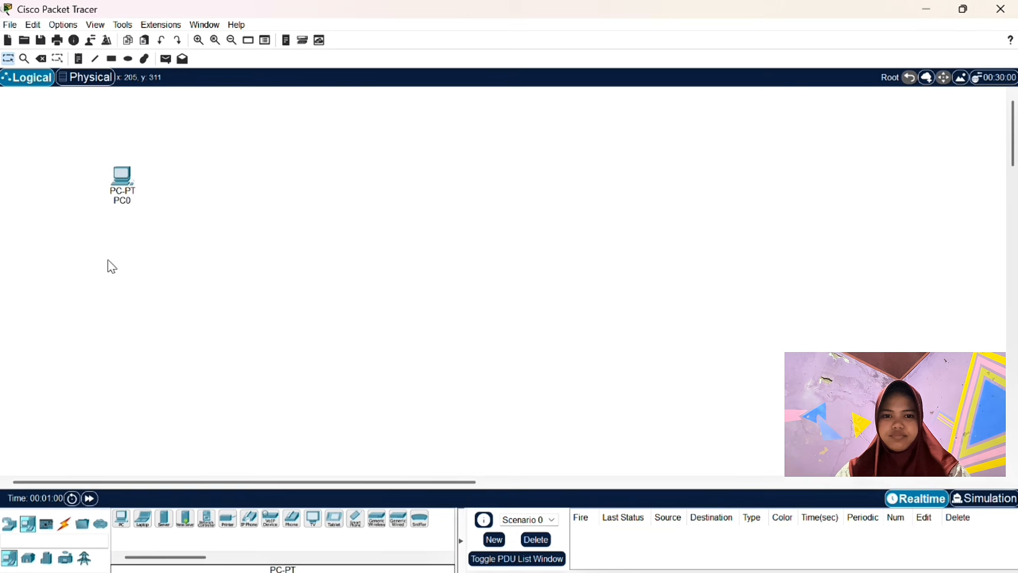
left_click(130, 520)
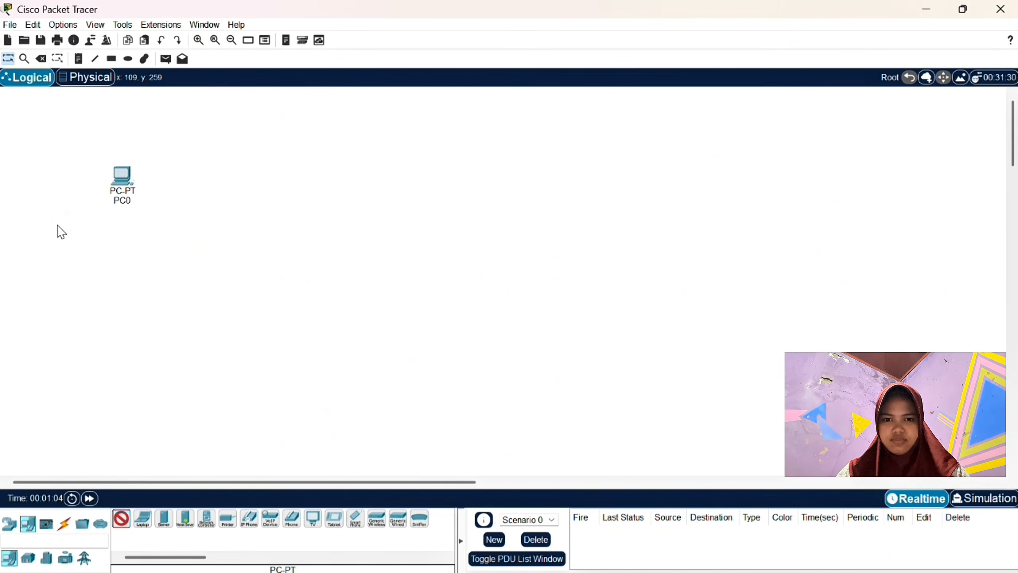
left_click(58, 227)
left_click_drag(122, 518, 42, 317)
left_click(42, 311)
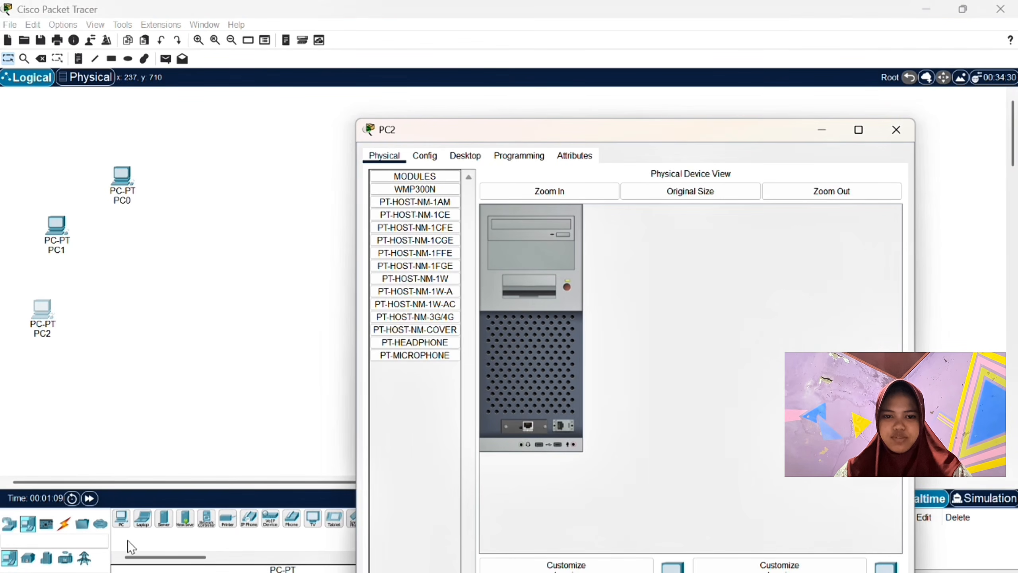
left_click(121, 519)
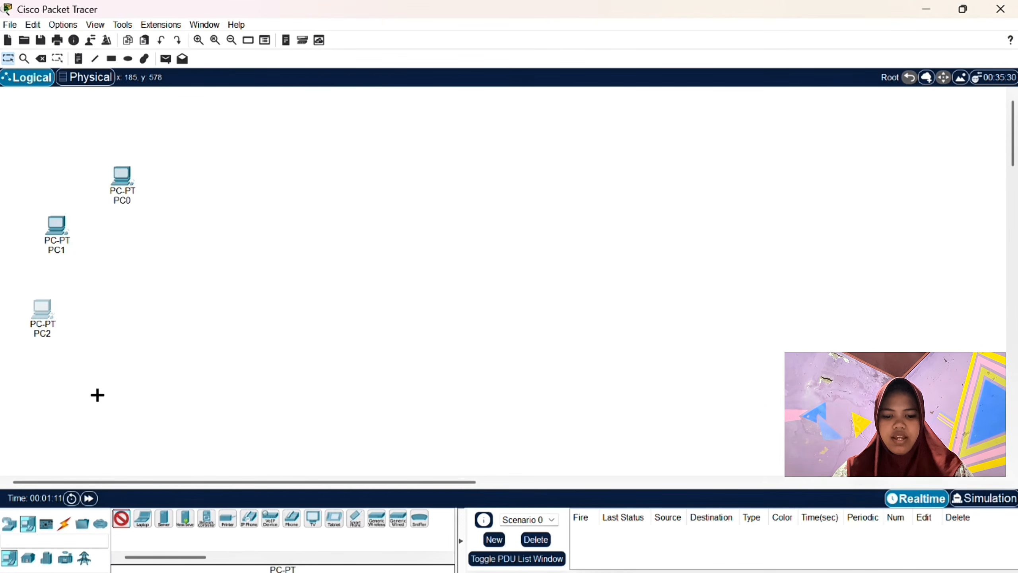
left_click(99, 384)
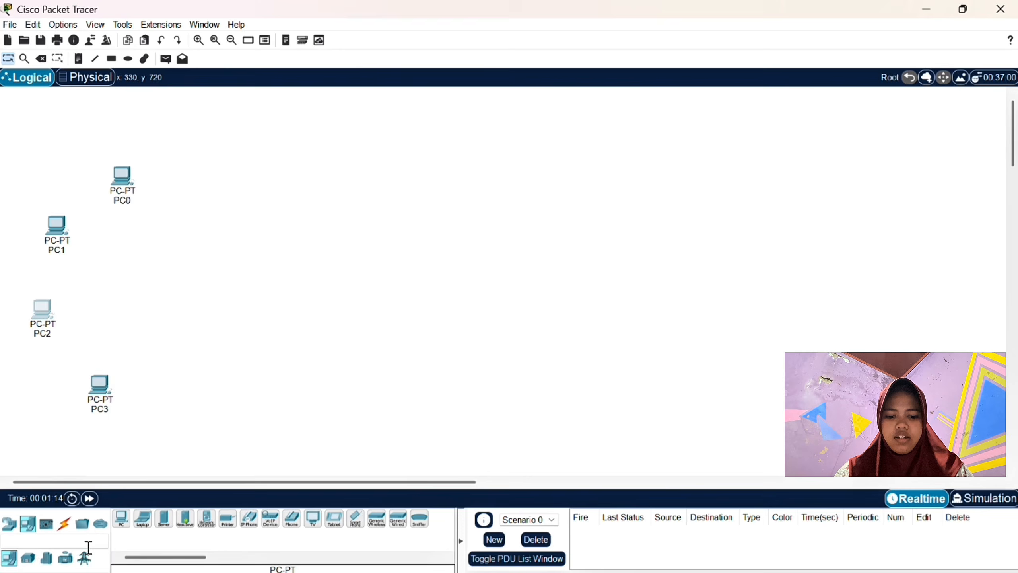
Place a 2950-24 switch to the right of the four PCs
left_click(12, 524)
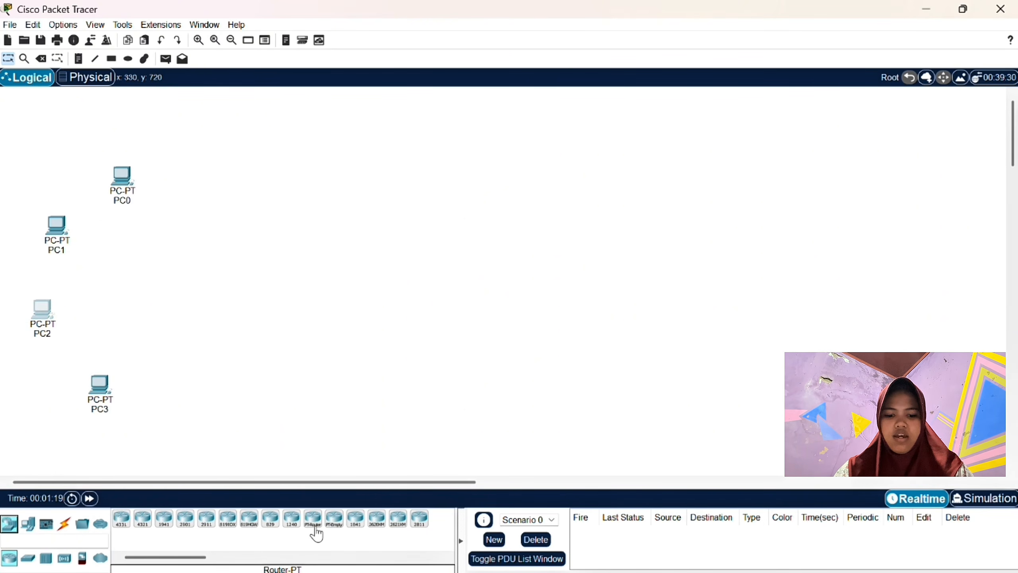
left_click(29, 560)
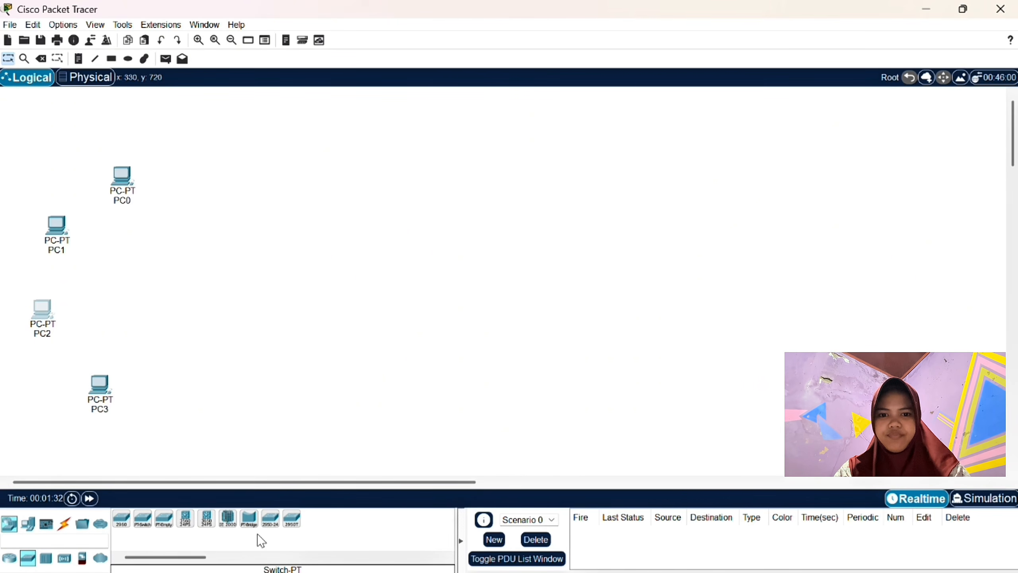
left_click(271, 519)
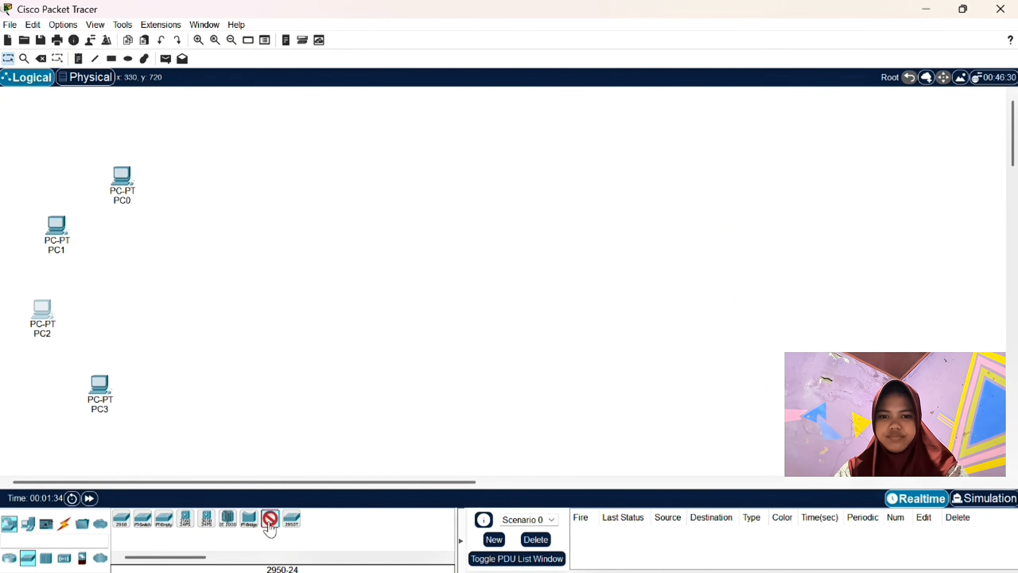
left_click(159, 283)
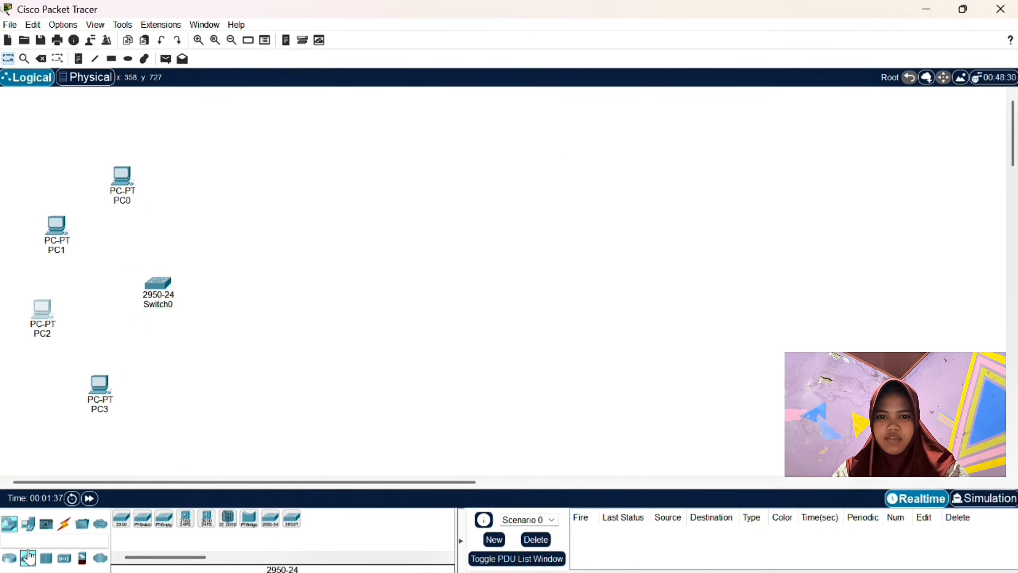
Place an 1841 router to the right of the 2950-24 switch
left_click(9, 558)
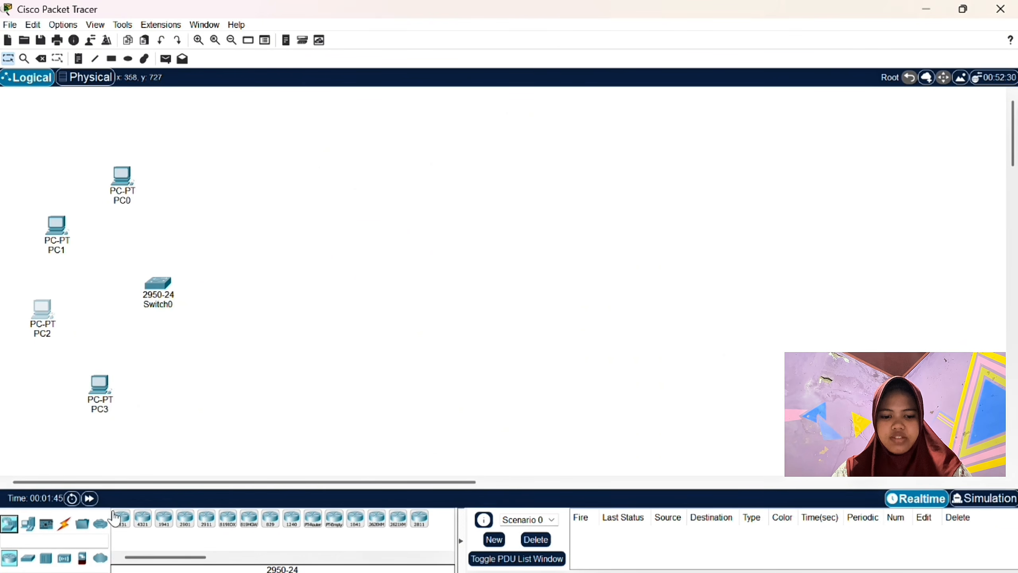
left_click(355, 522)
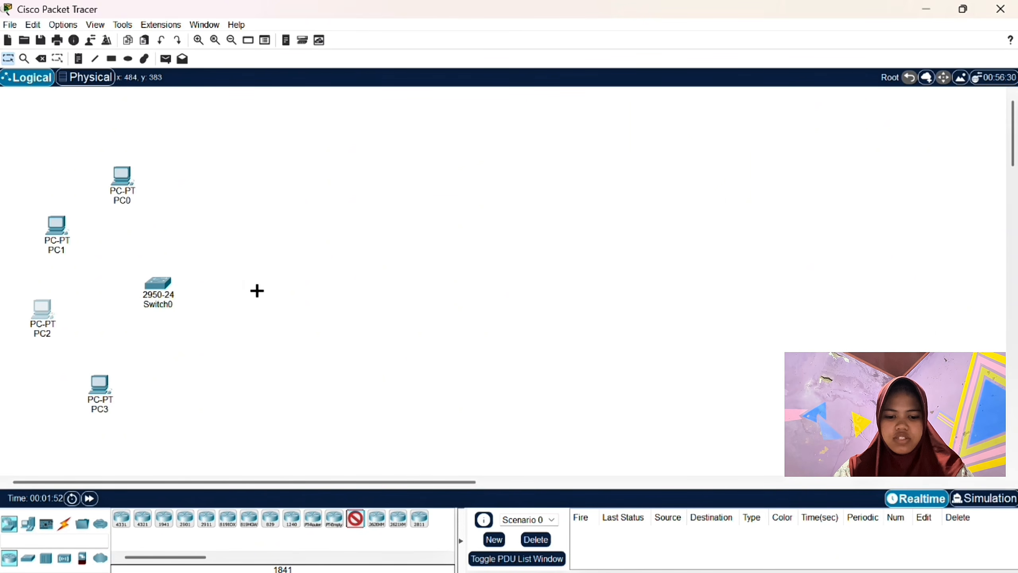
left_click(267, 283)
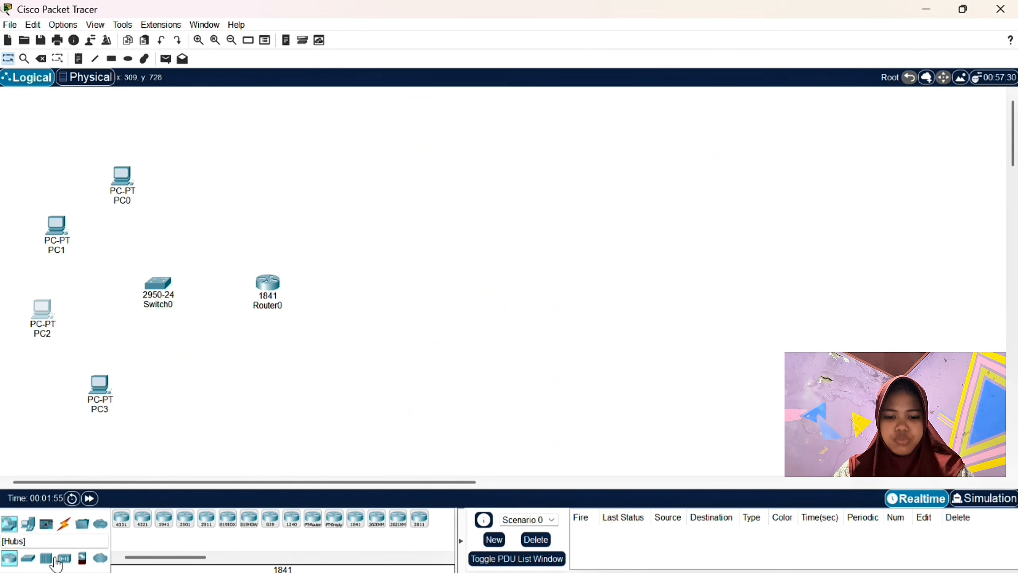
Place a Server-PT above the area between the switch and the router
left_click(28, 557)
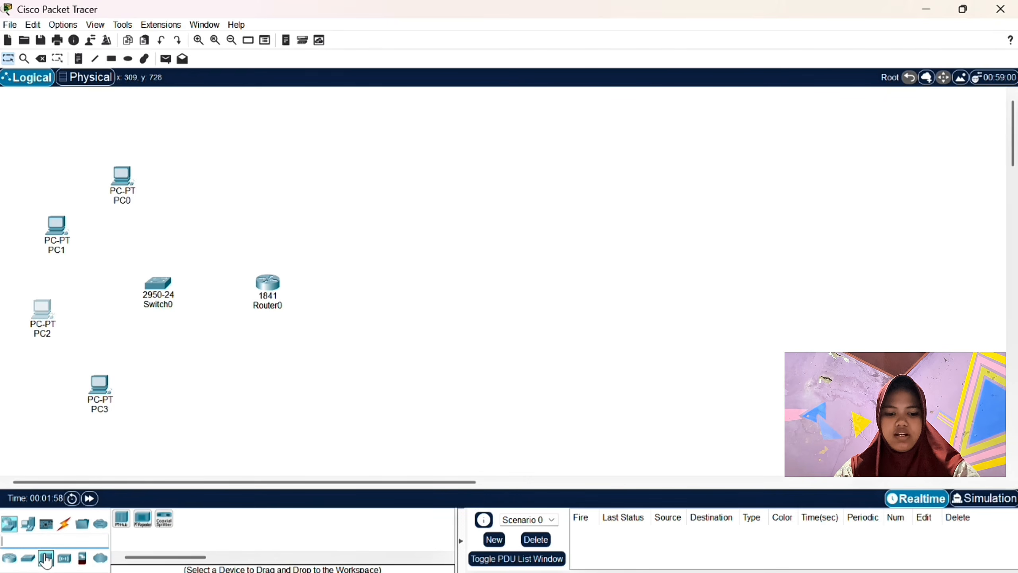
left_click(31, 531)
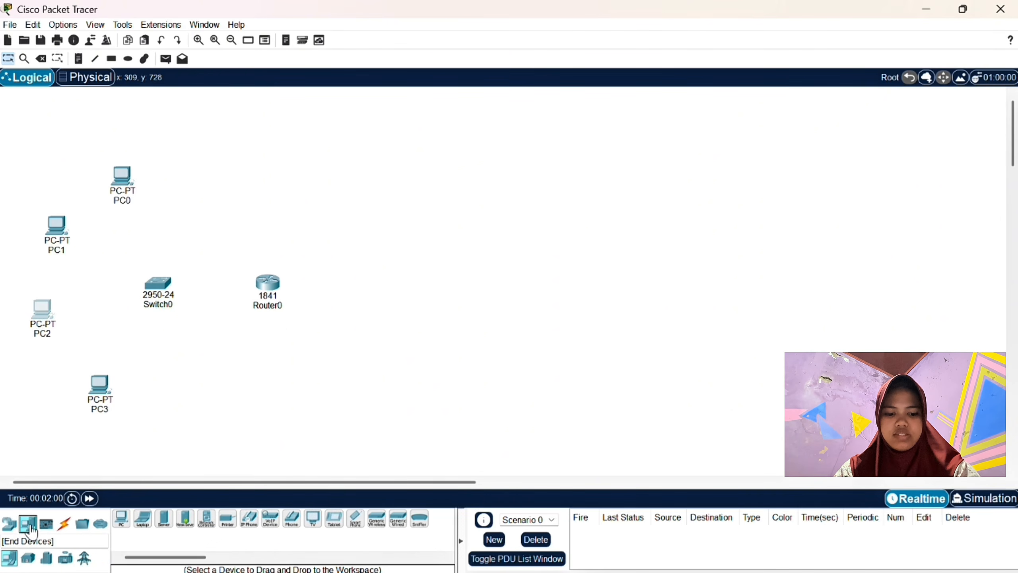
left_click(161, 519)
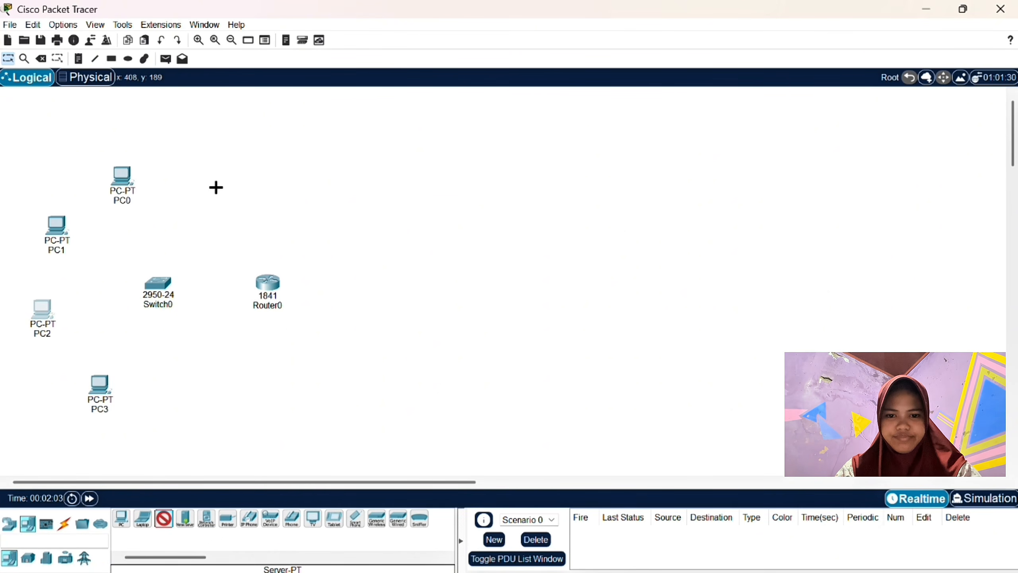
left_click(236, 187)
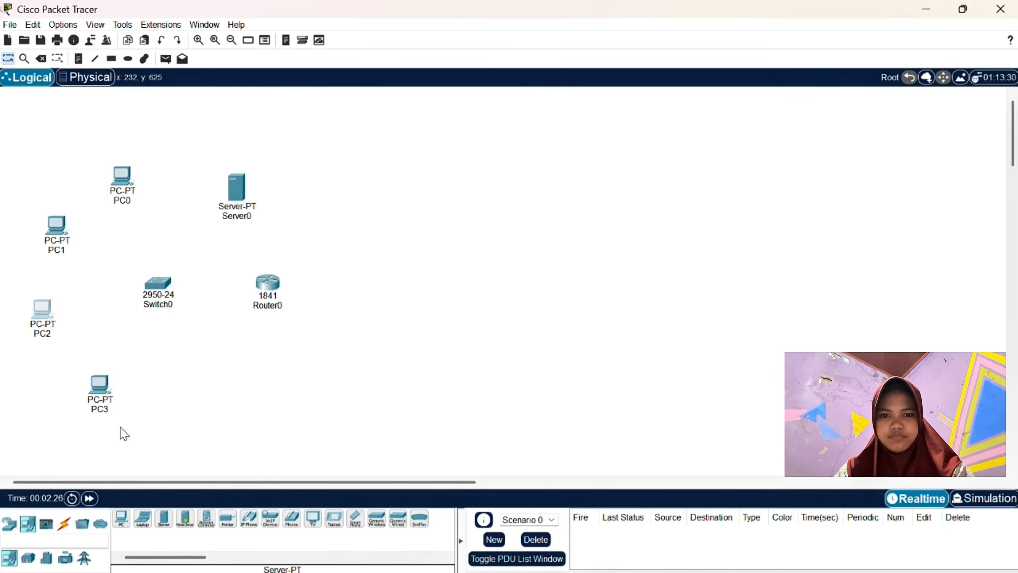
Connect Server0's FastEthernet0 port to Switch0's FastEthernet0/1 port with a copper straight-through cable
left_click(64, 526)
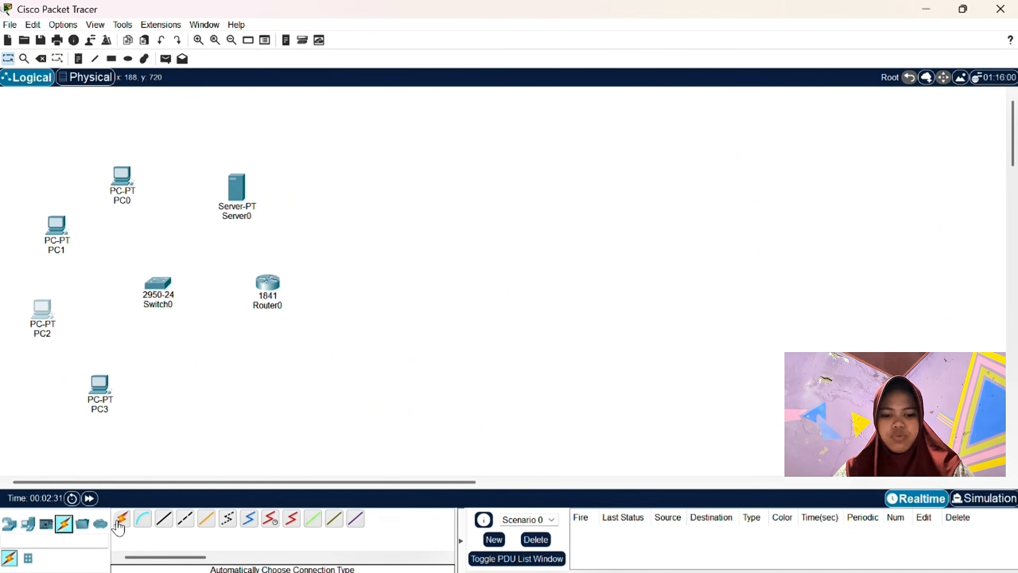
left_click(164, 518)
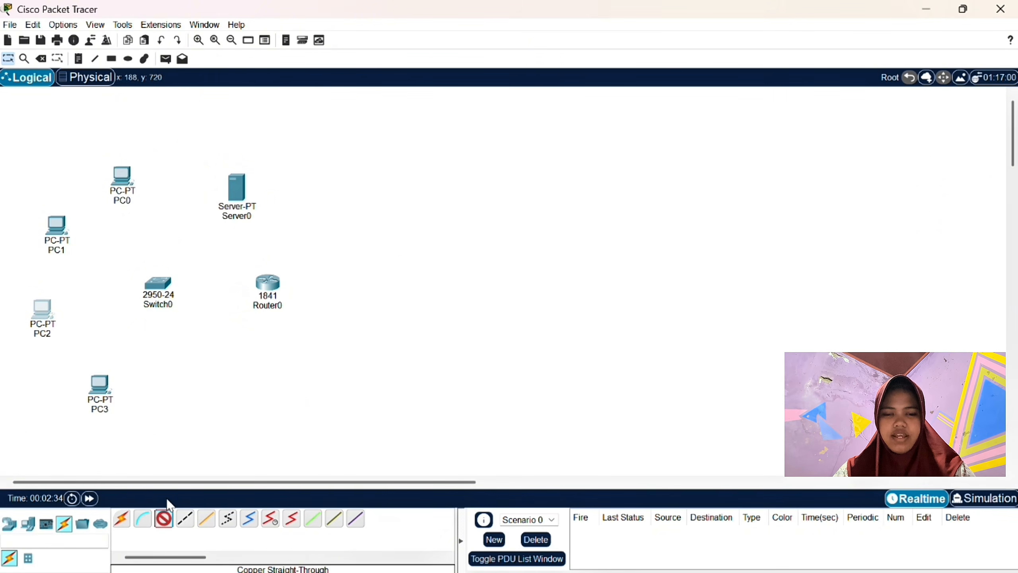
left_click(236, 189)
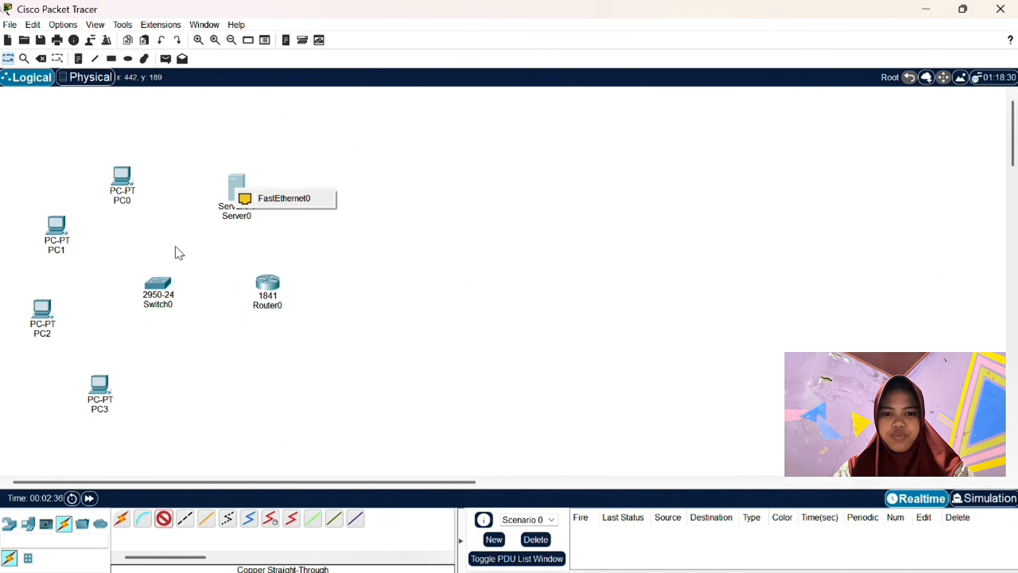
left_click(241, 200)
left_click(156, 284)
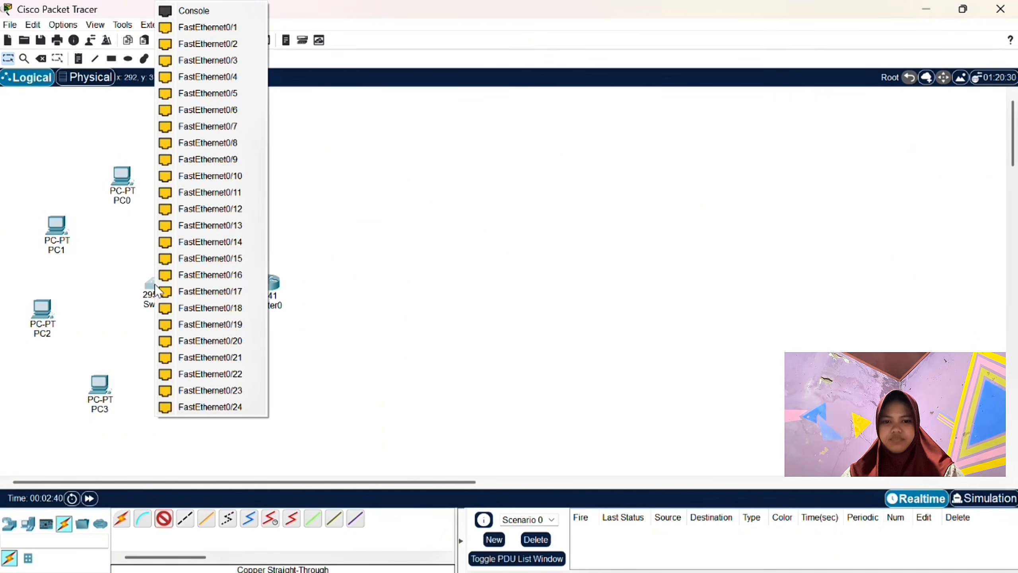
left_click(171, 43)
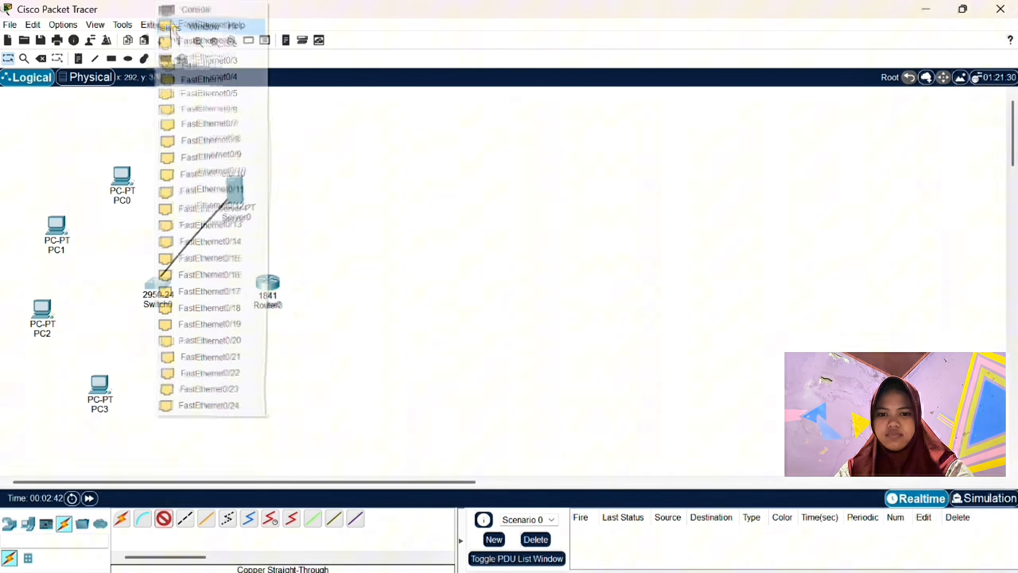
Connect PC0's FastEthernet0 port to Switch0's FastEthernet0/2 port with a copper straight-through cable
left_click(163, 518)
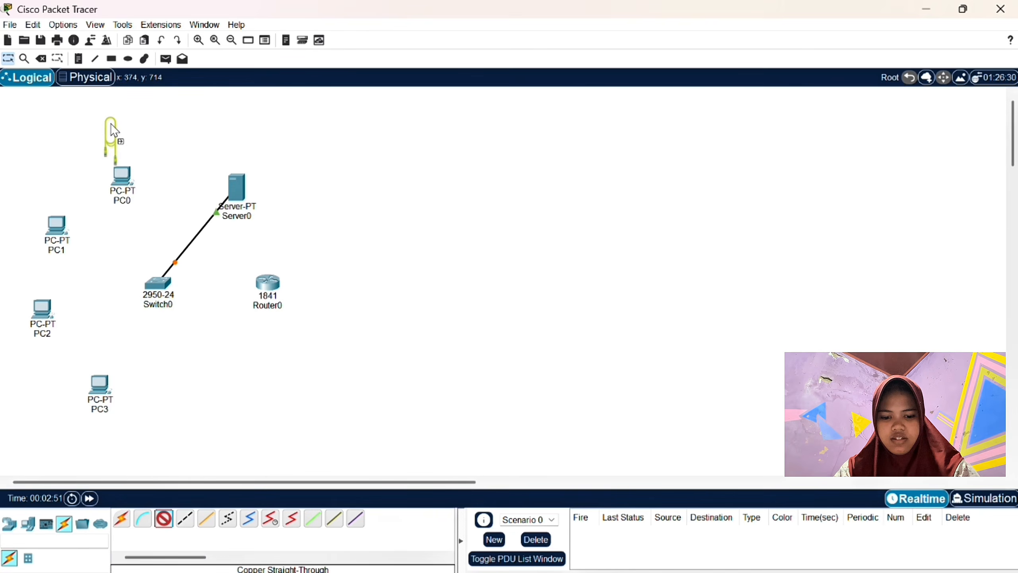
left_click(122, 179)
left_click(142, 244)
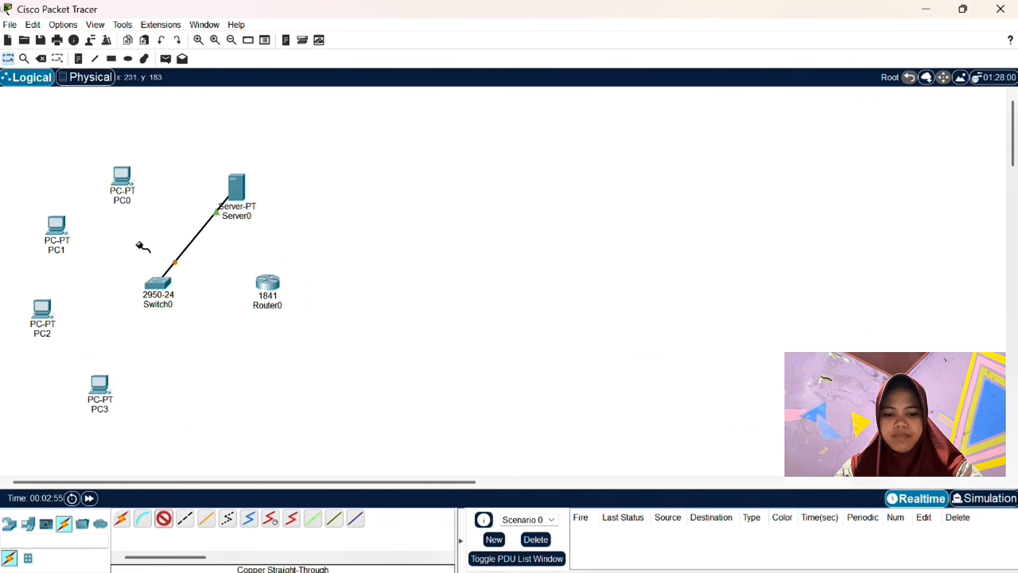
left_click(157, 282)
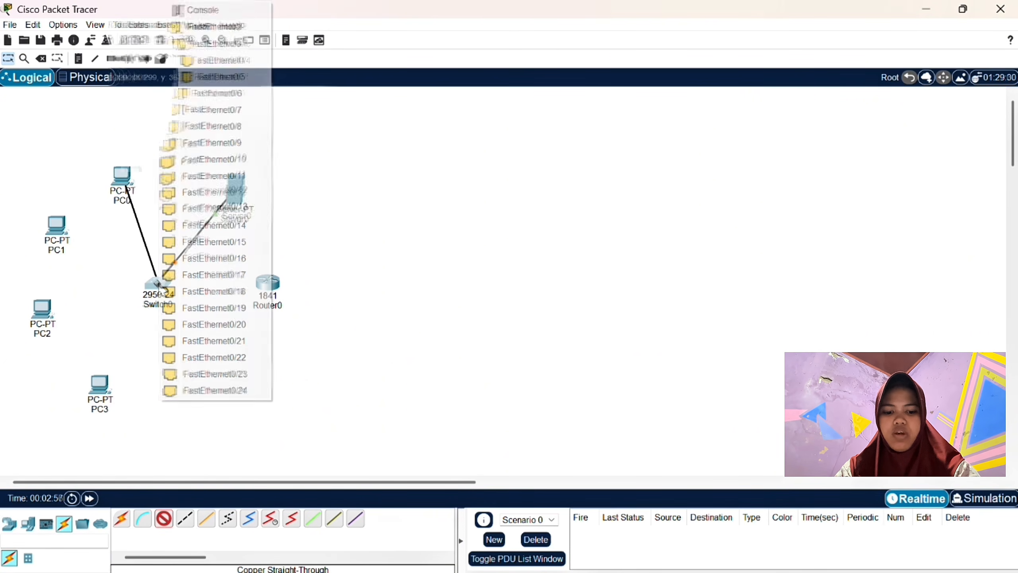
left_click(194, 29)
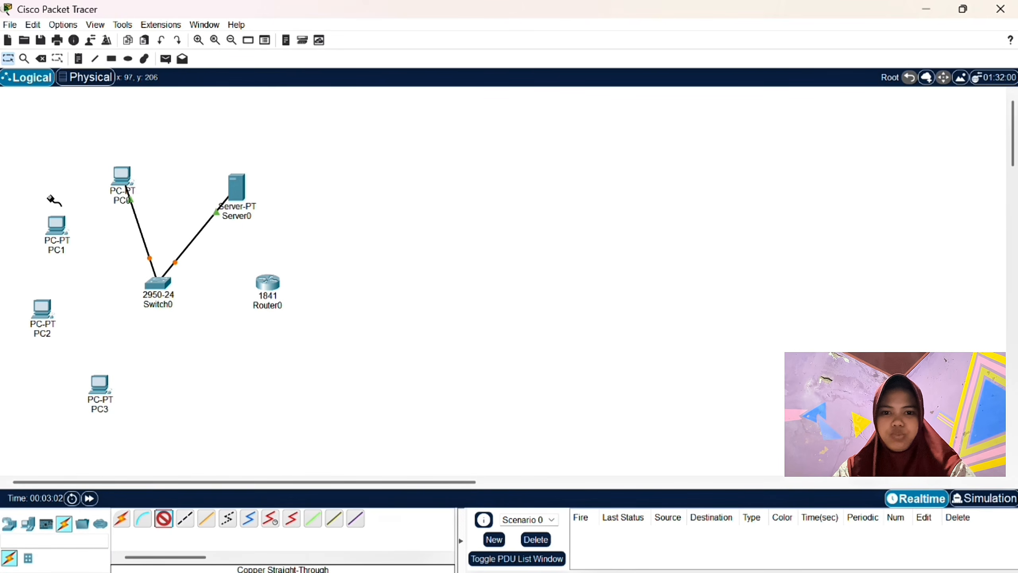
Connect PC1 to a free FastEthernet port on Switch0 with a copper straight-through cable
left_click(62, 229)
left_click(156, 287)
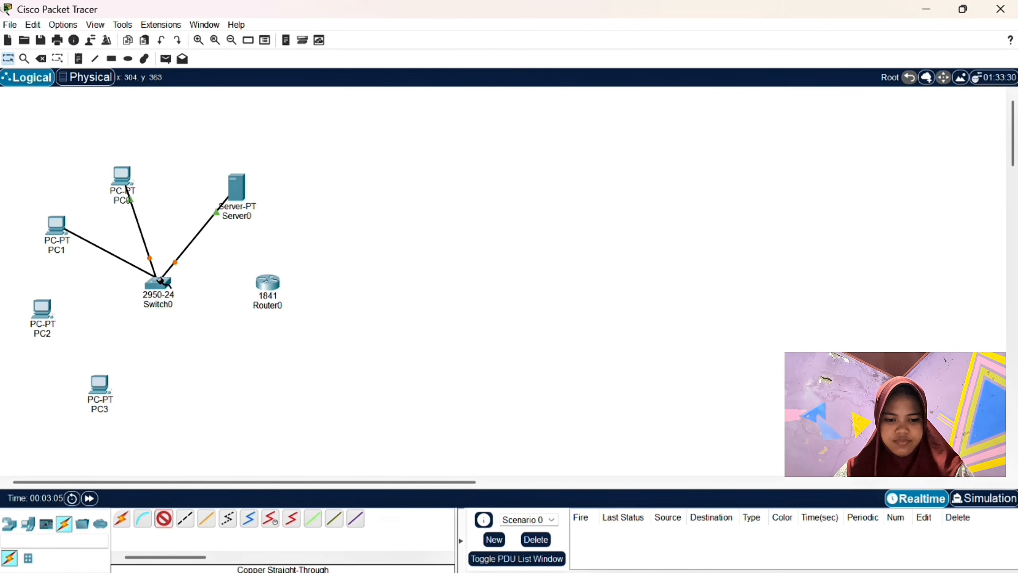
left_click(179, 26)
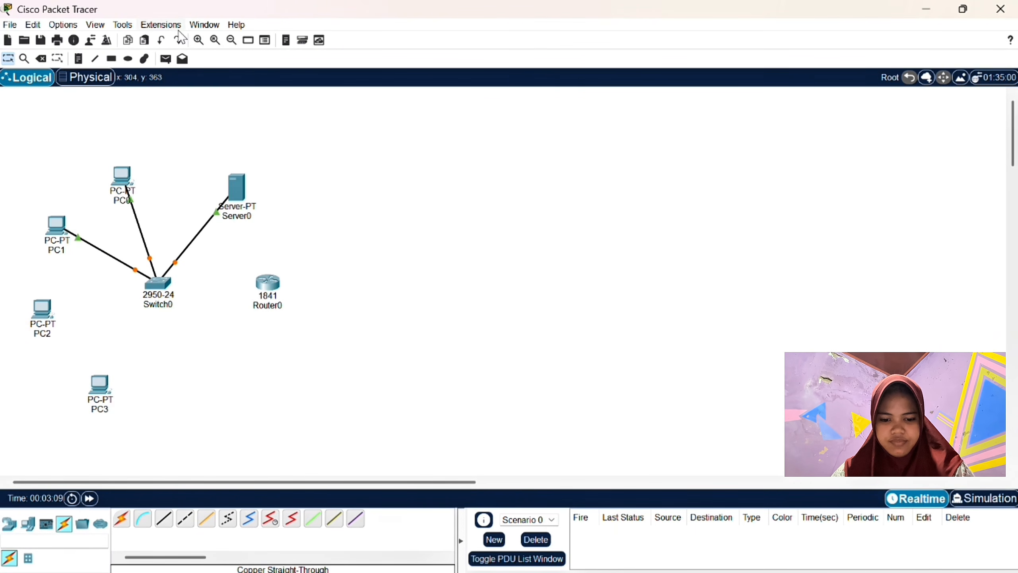
Connect PC2 to a free FastEthernet port on Switch0 with a copper straight-through cable
left_click(163, 519)
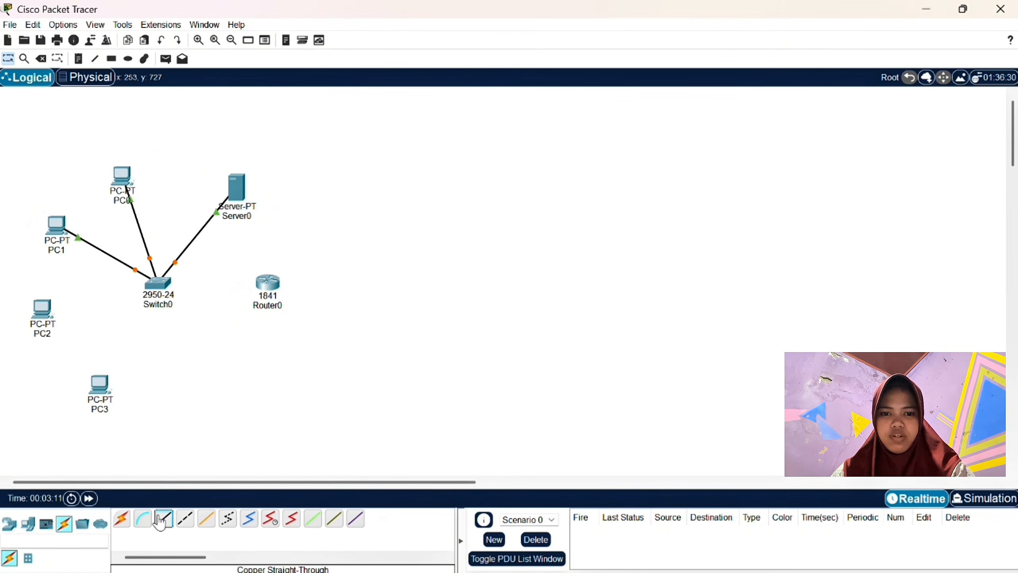
left_click(40, 323)
left_click(89, 368)
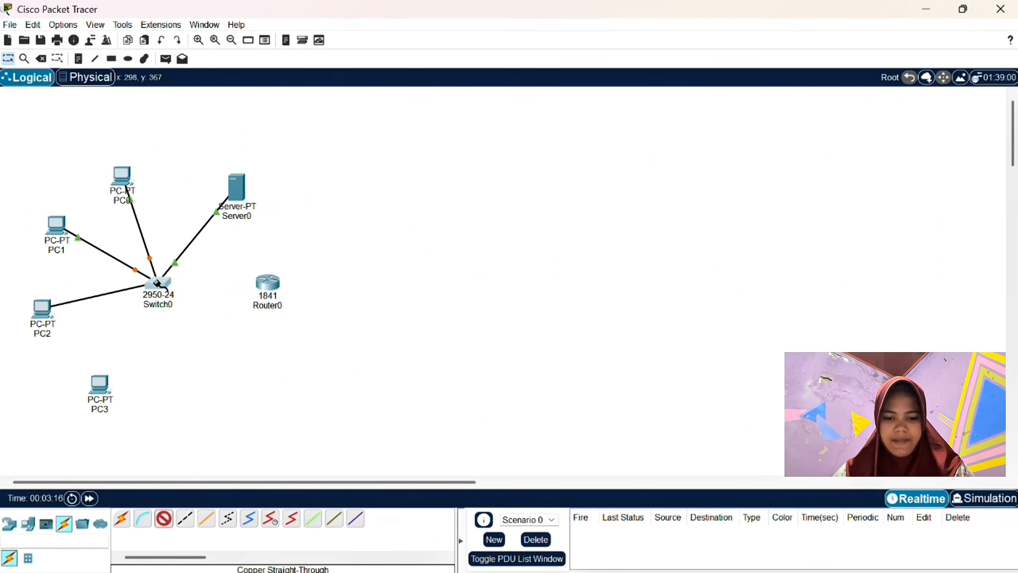
left_click(157, 283)
left_click(195, 76)
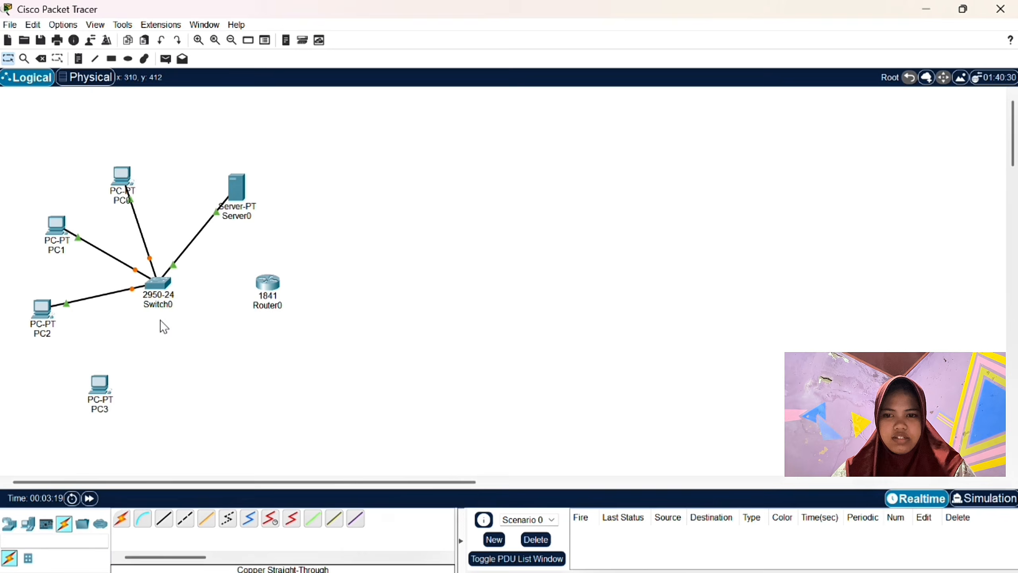
Connect PC3's FastEthernet0 port to Switch0's FastEthernet0/5 port with a copper straight-through cable
left_click(163, 518)
left_click(100, 387)
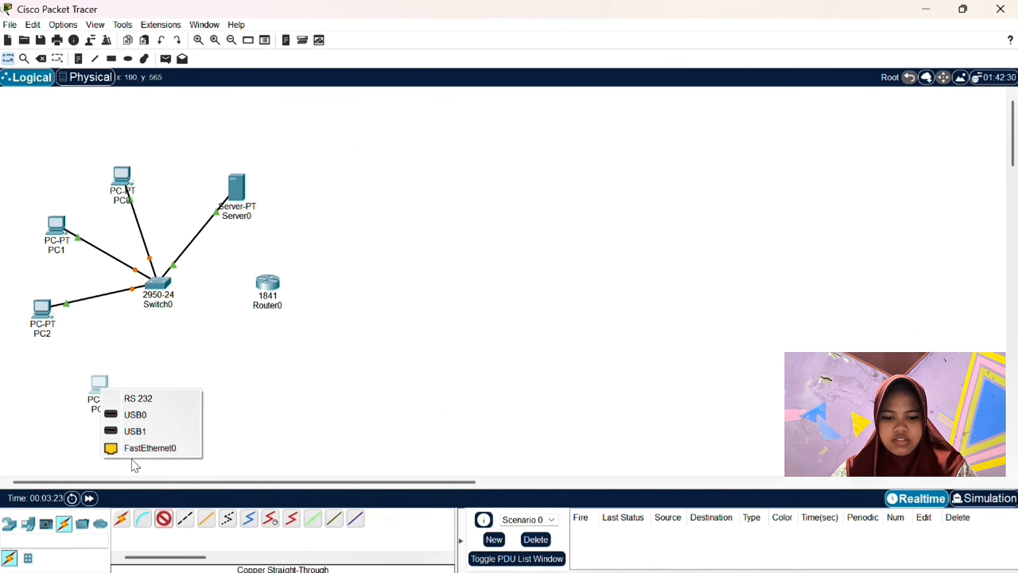
left_click(129, 443)
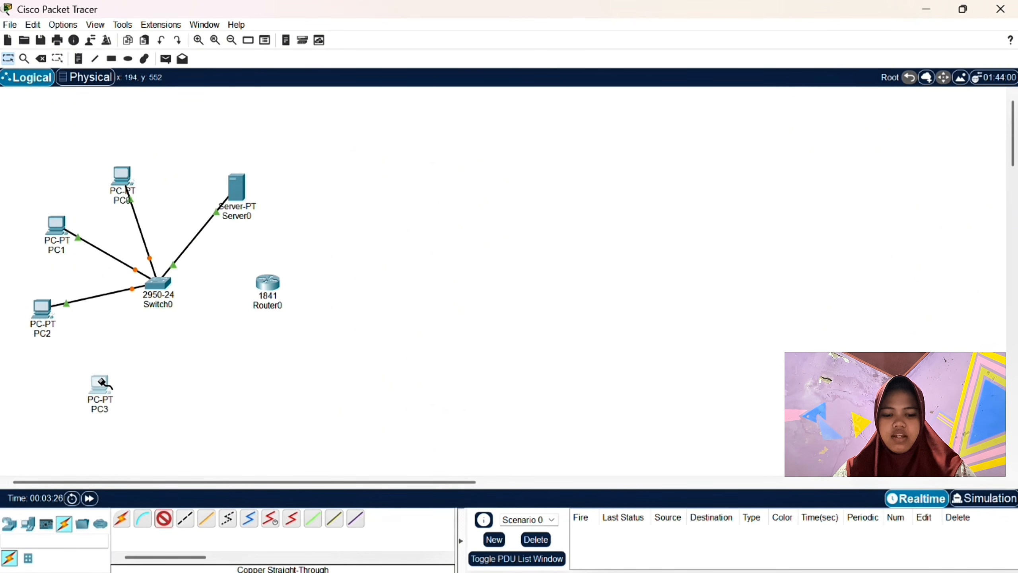
left_click(102, 383)
left_click(122, 441)
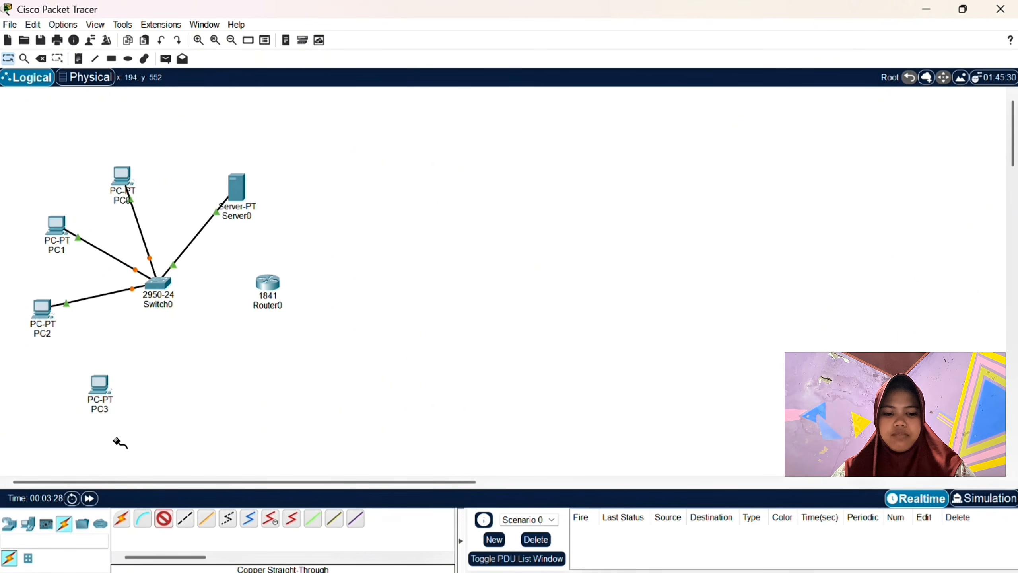
left_click(155, 283)
left_click(206, 27)
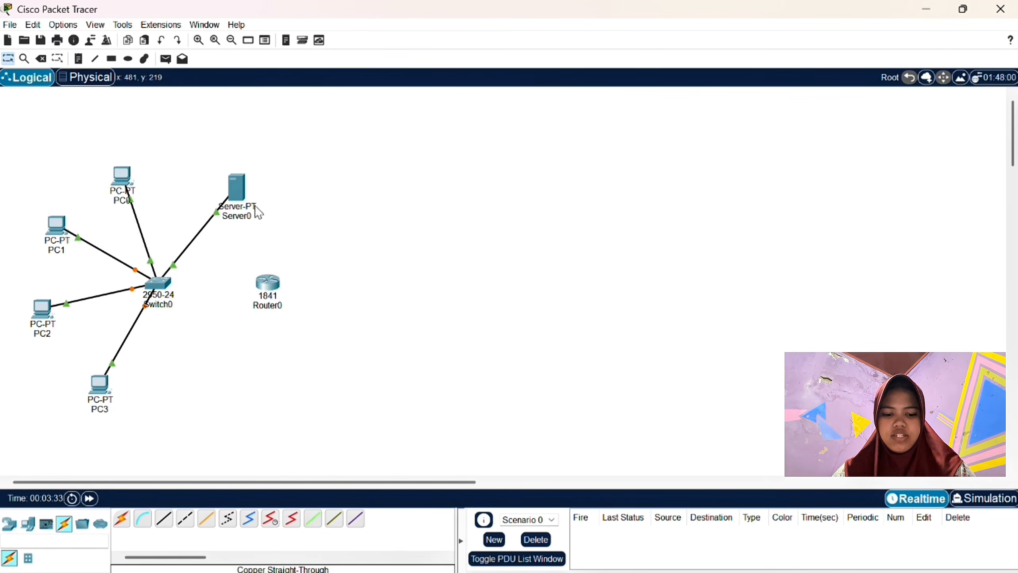
Connect Router0's FastEthernet0/0 port to Switch0's FastEthernet0/6 port with a copper straight-through cable
left_click(164, 518)
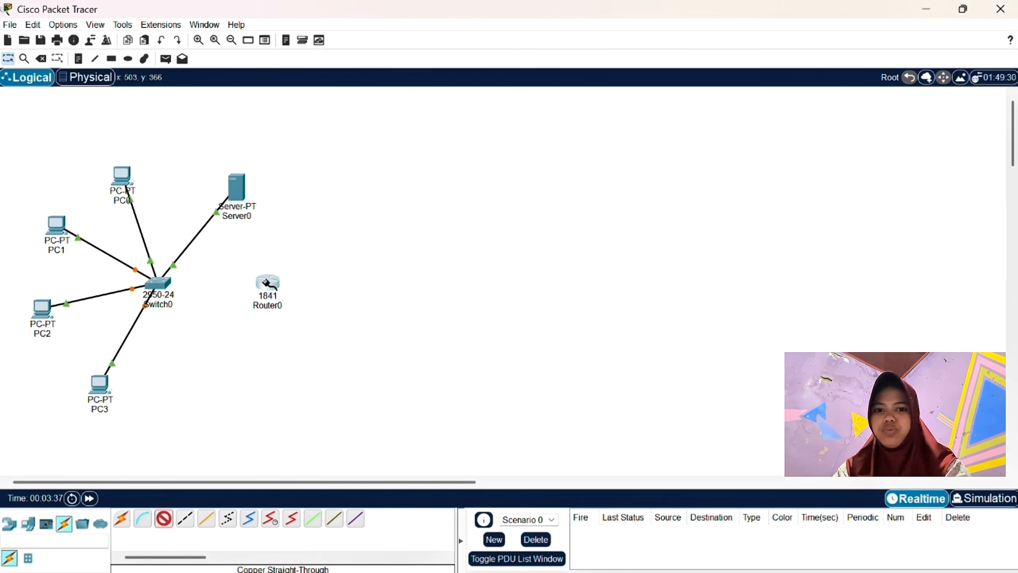
left_click(267, 283)
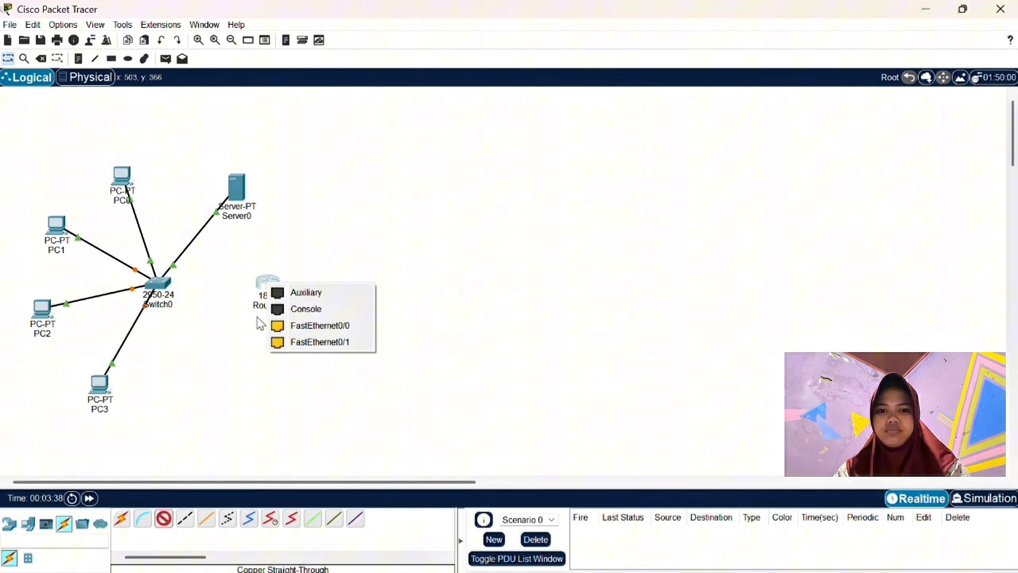
left_click(295, 326)
left_click(157, 284)
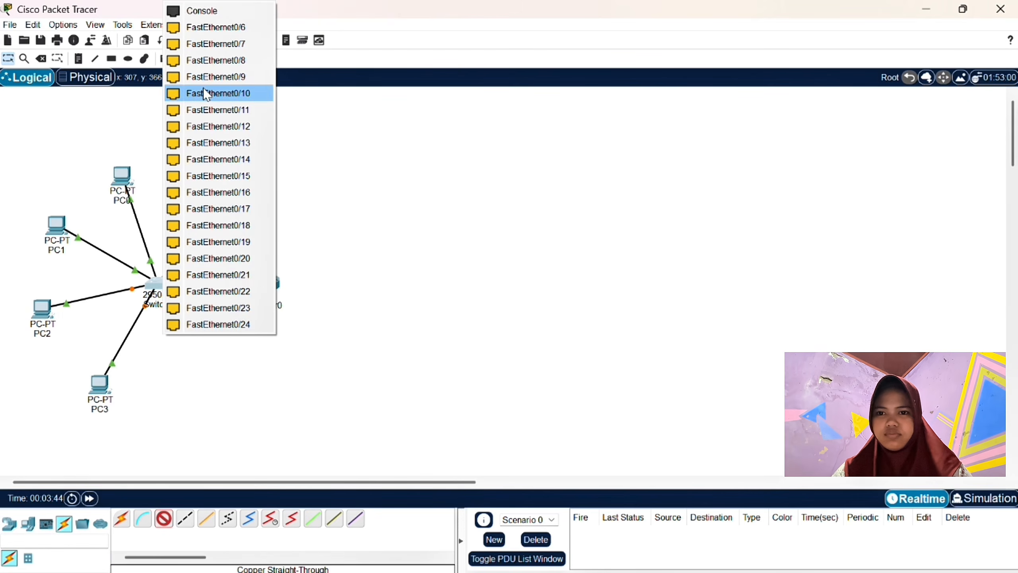
left_click(206, 28)
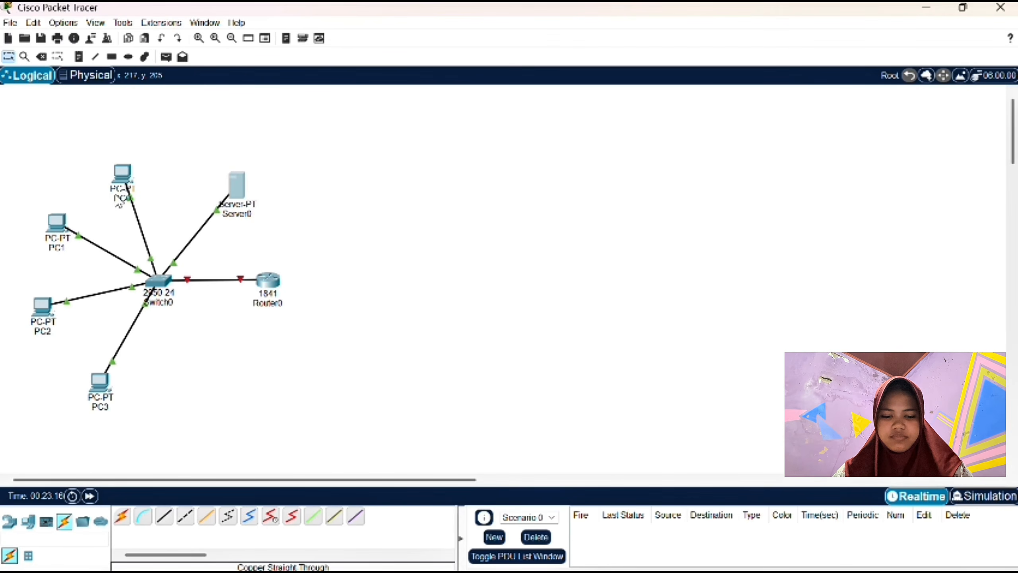
Move PC0 slightly away from its cable's label overlap and set its IPv4 configuration to DHCP
left_click(122, 195)
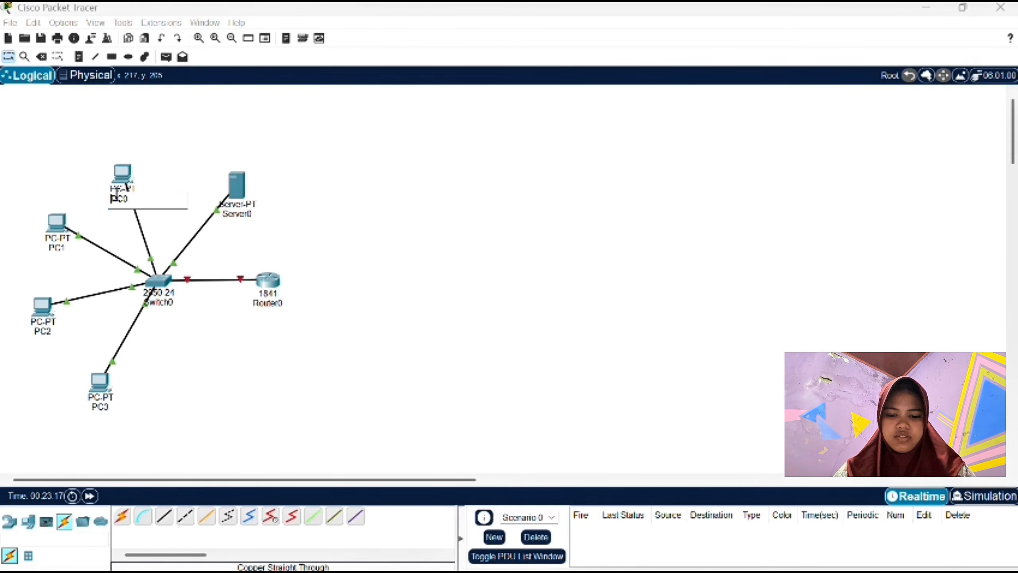
left_click_drag(126, 187, 120, 177)
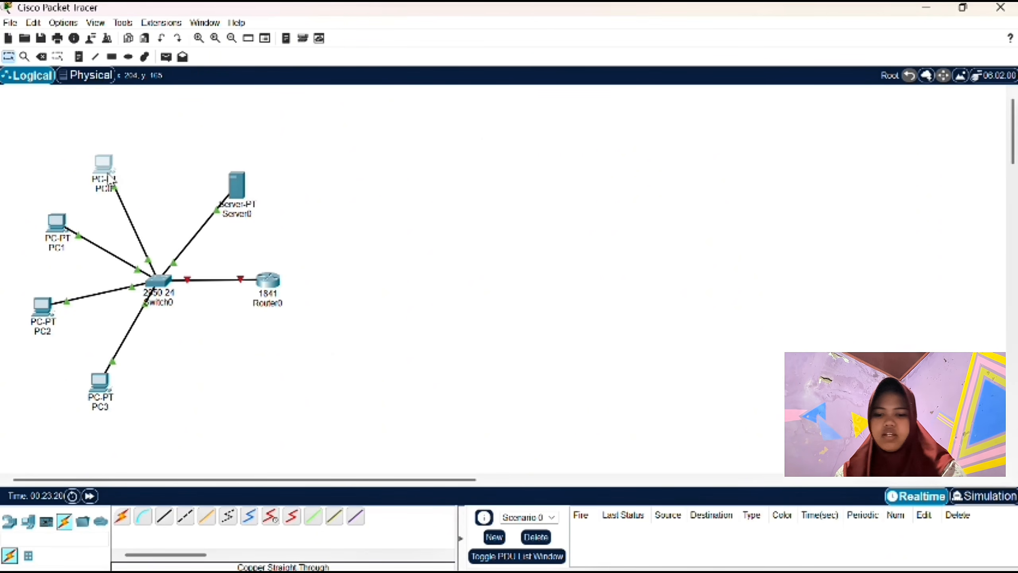
left_click(101, 166)
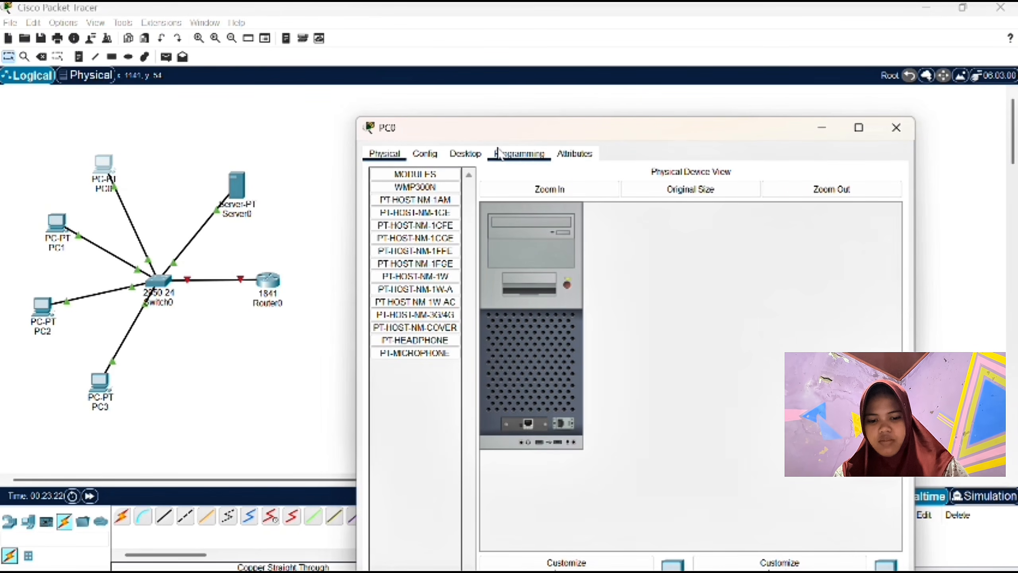
left_click(466, 153)
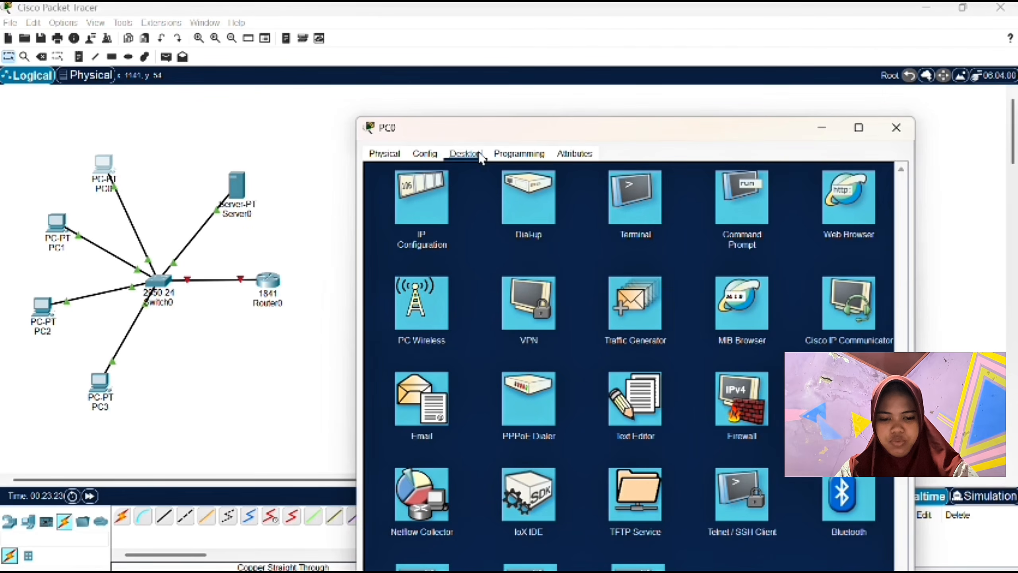
left_click(406, 208)
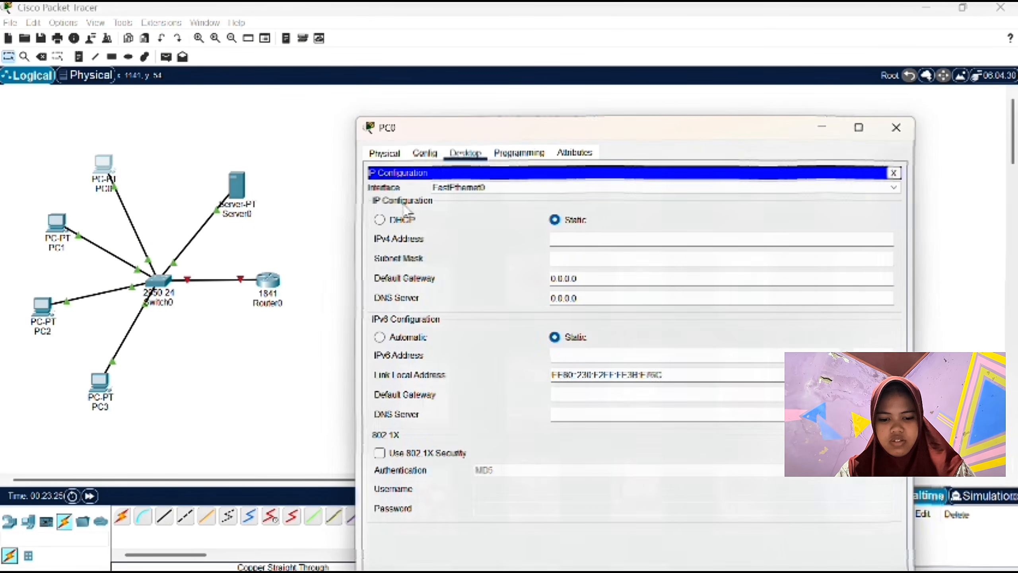
left_click(579, 237)
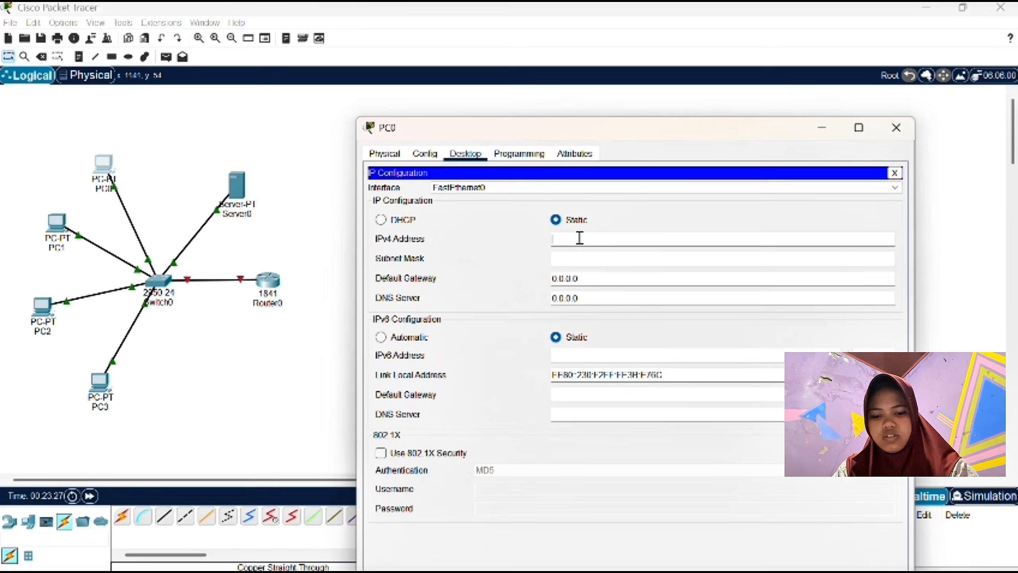
left_click(381, 220)
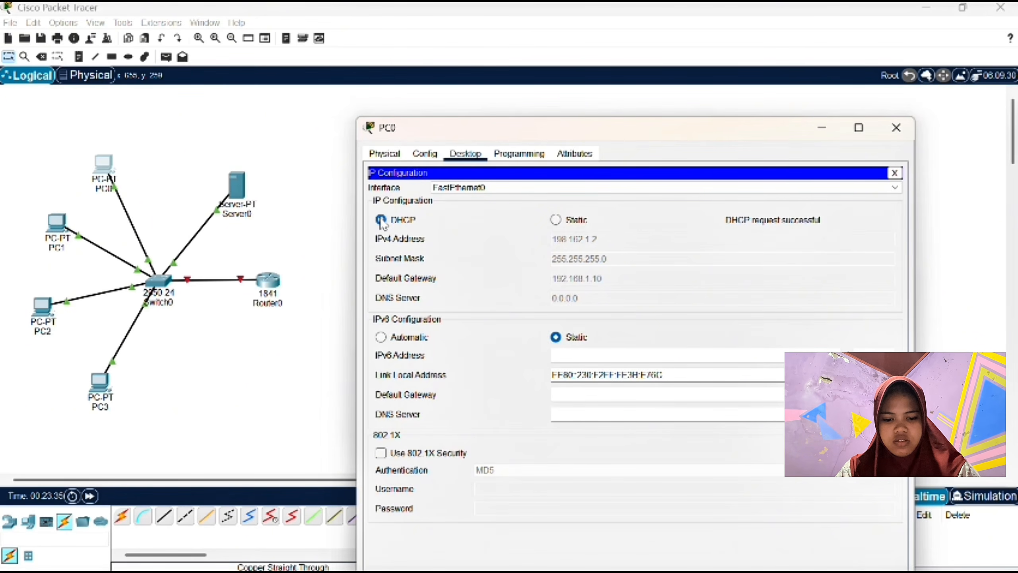
Set PC1's IPv4 configuration to DHCP
left_click(58, 222)
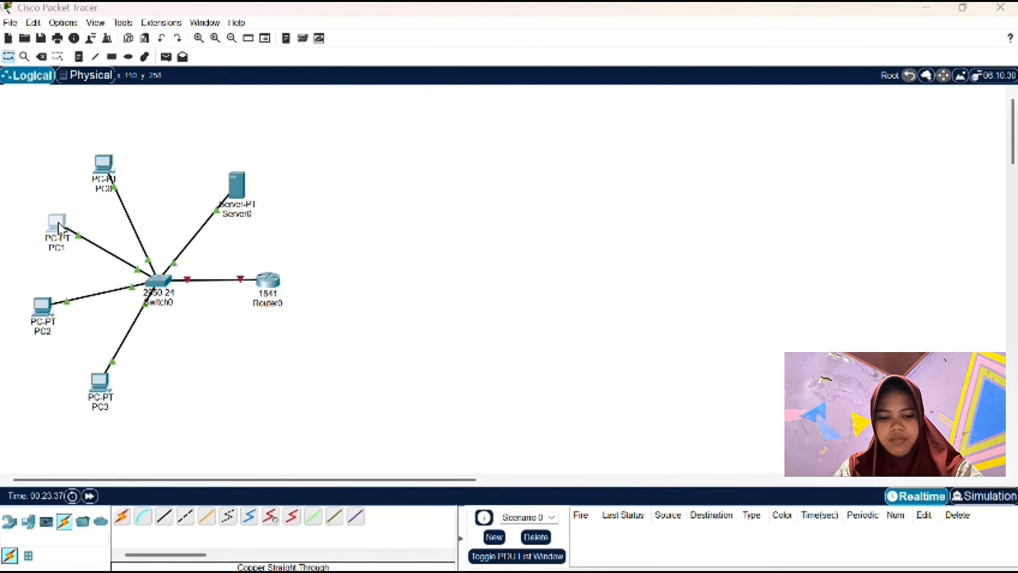
left_click(58, 222)
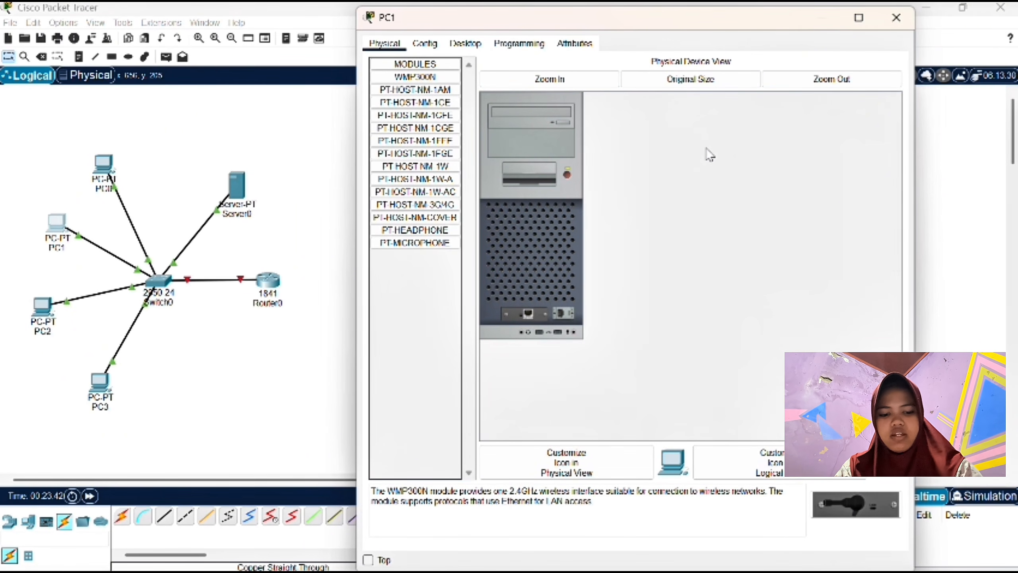
left_click_drag(680, 22, 646, 100)
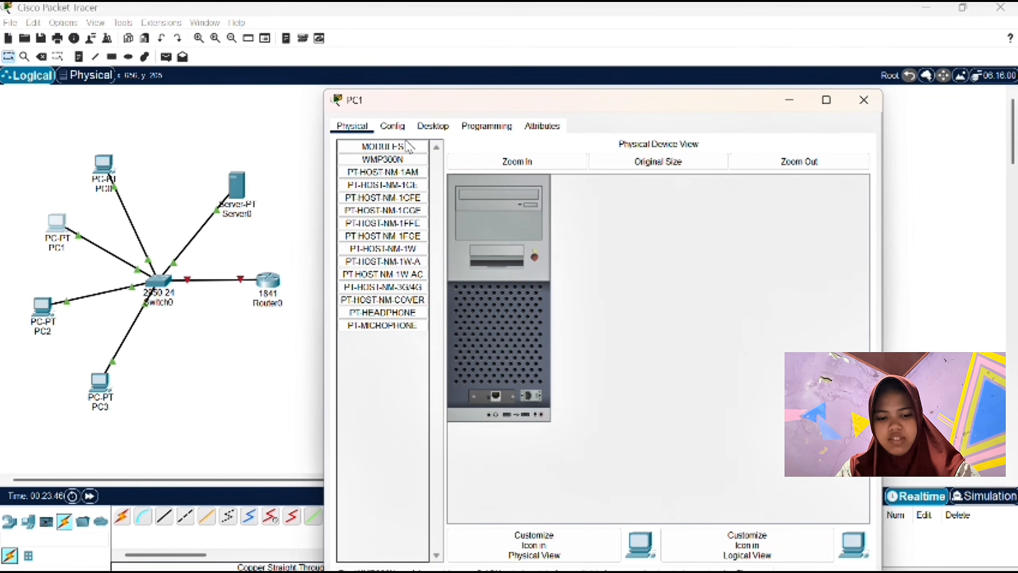
left_click(432, 127)
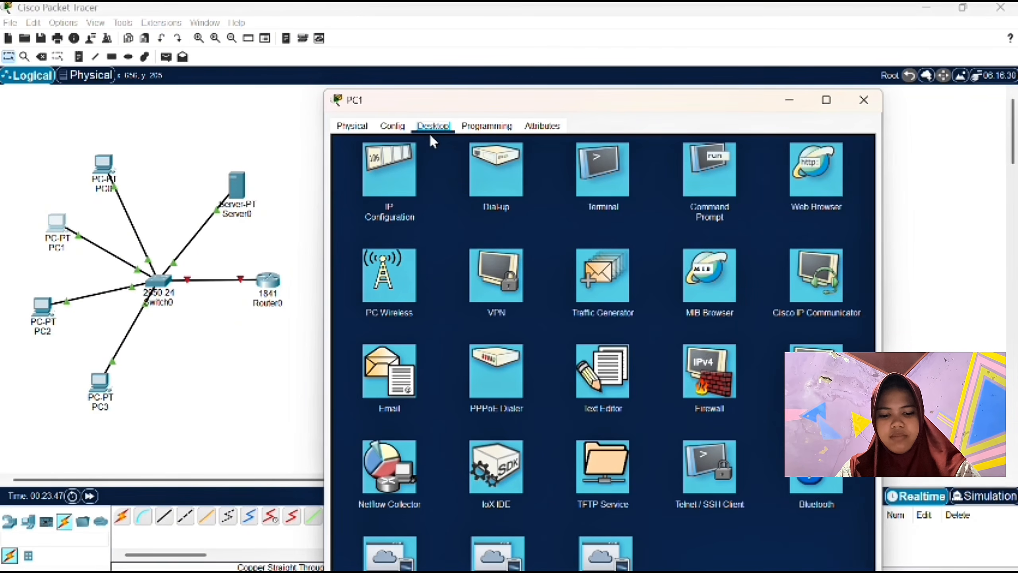
left_click(390, 192)
left_click(348, 193)
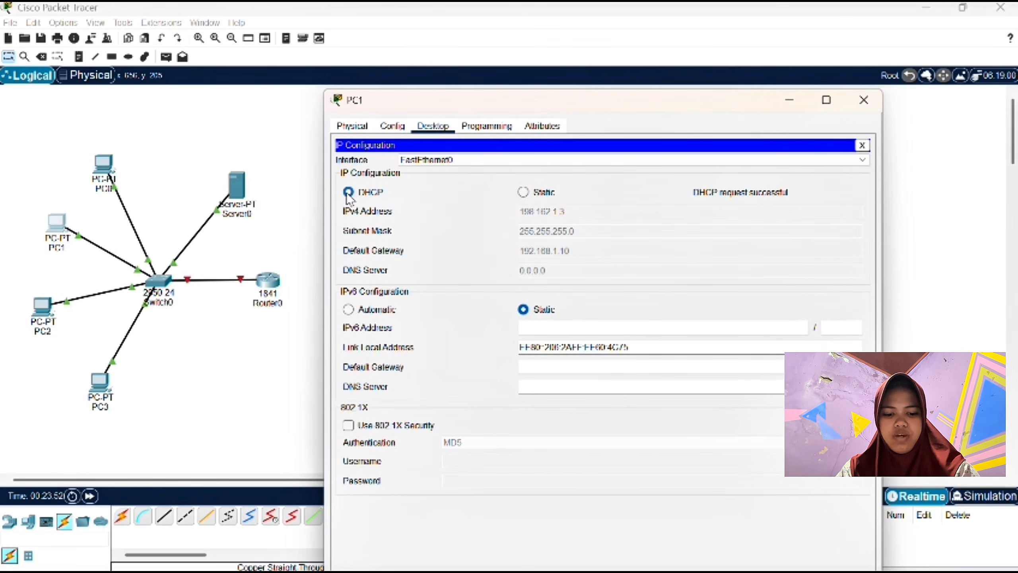
Set PC2's IPv4 configuration to DHCP
left_click(43, 308)
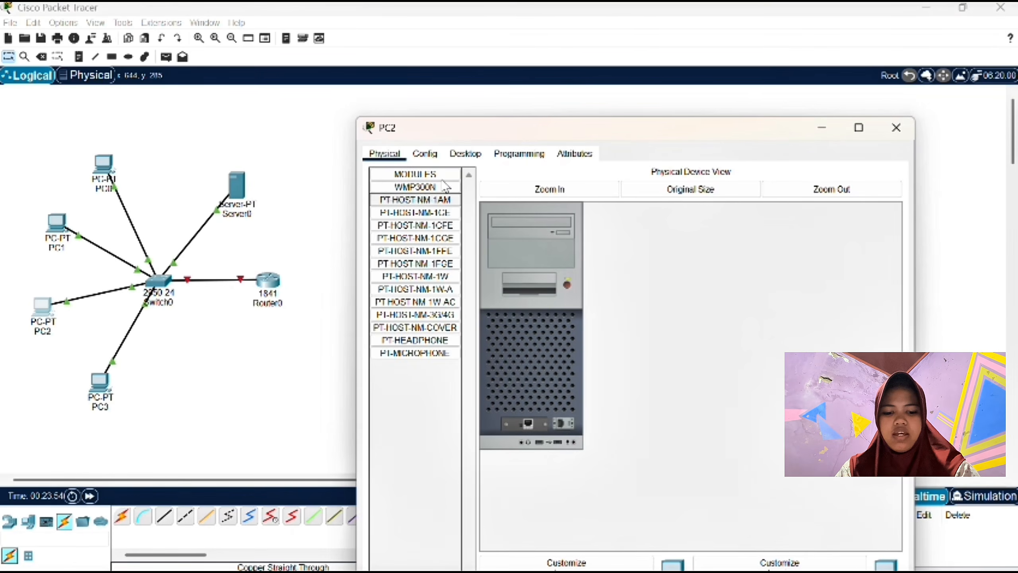
left_click(461, 154)
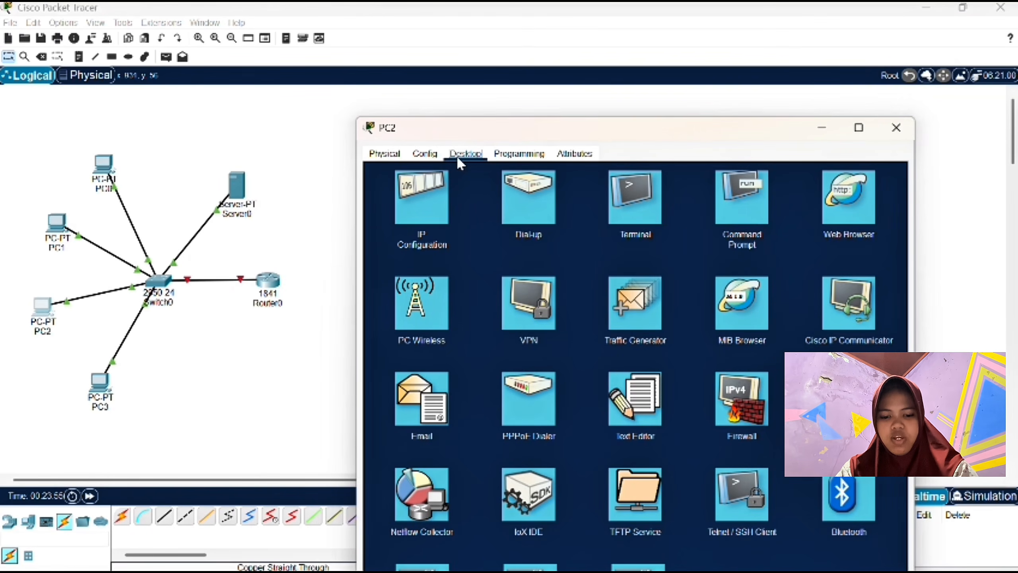
left_click(412, 207)
left_click(380, 221)
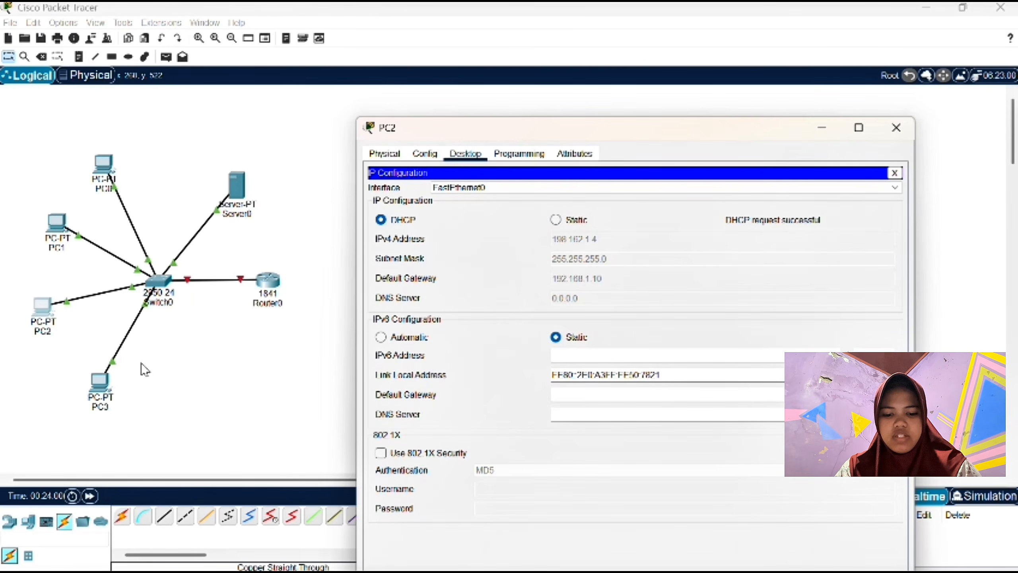
Set PC3's IPv4 configuration to DHCP and return to the topology workspace
left_click(105, 385)
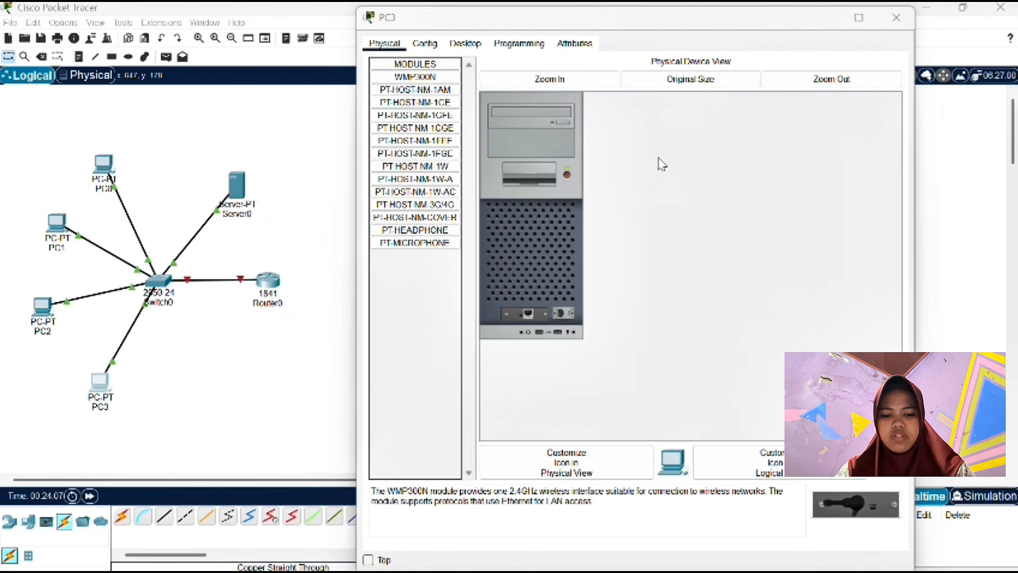
left_click(650, 4)
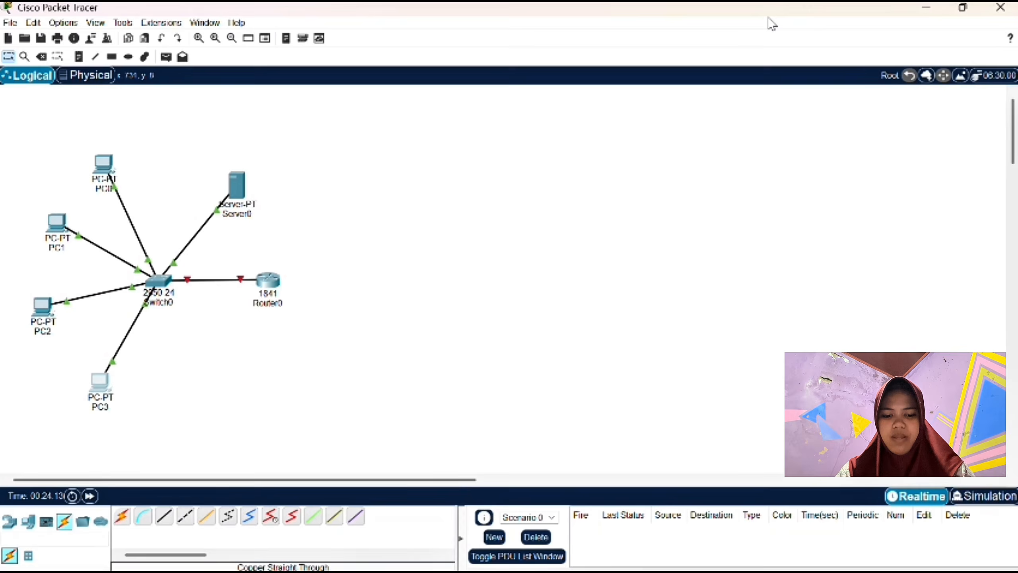
left_click(109, 387)
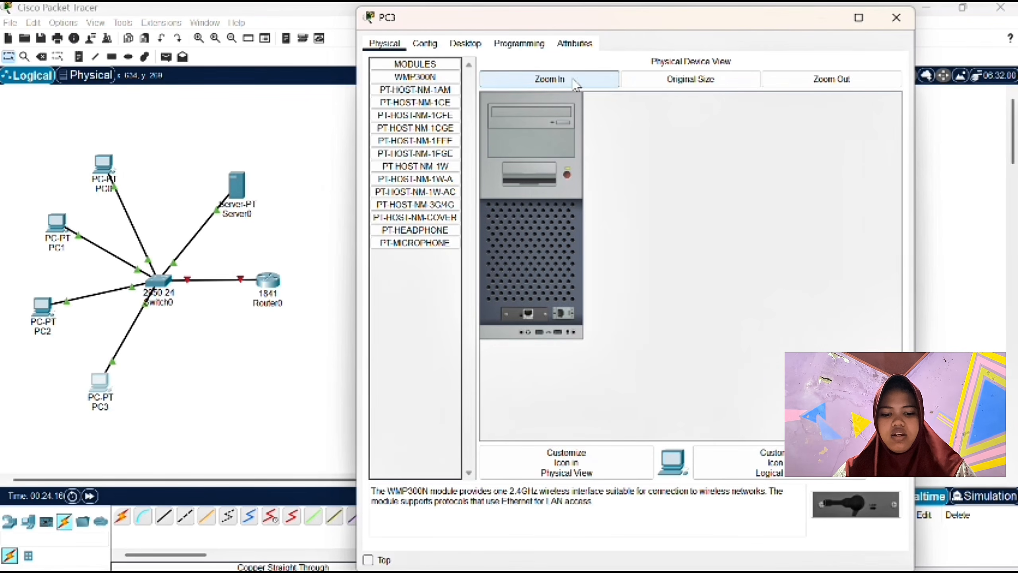
left_click_drag(673, 32, 667, 86)
left_click(461, 98)
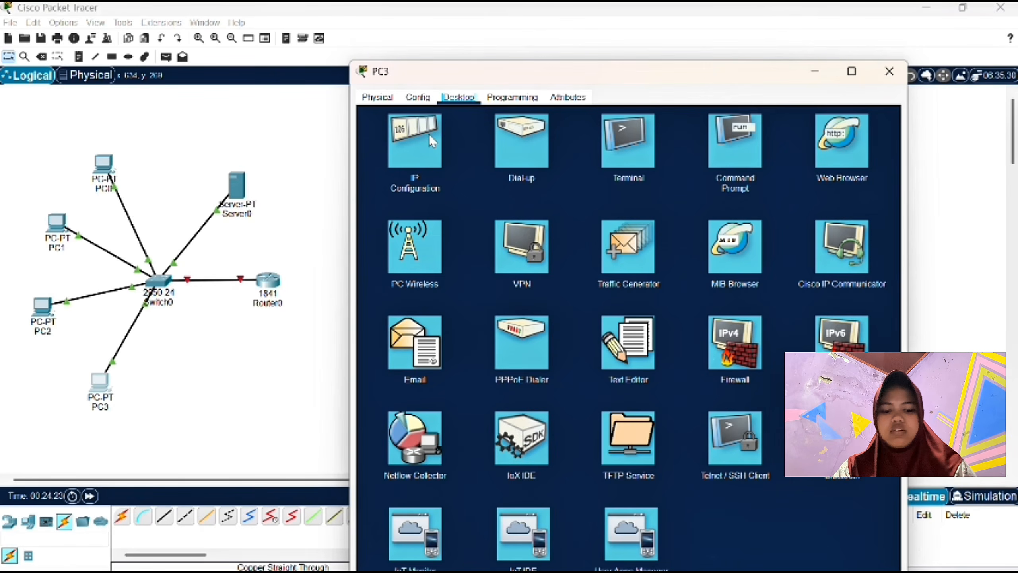
left_click(428, 134)
left_click(373, 163)
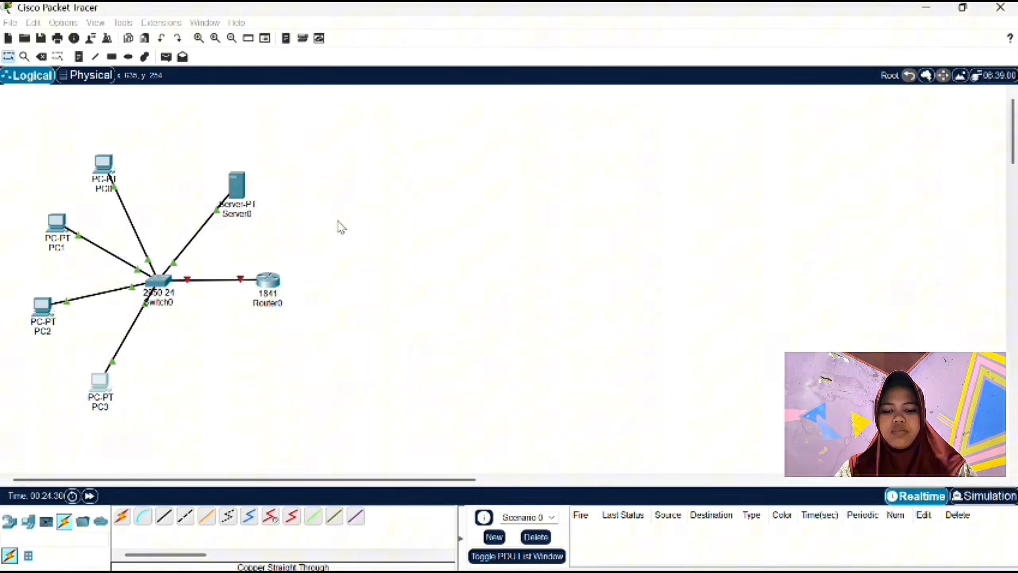
left_click(333, 223)
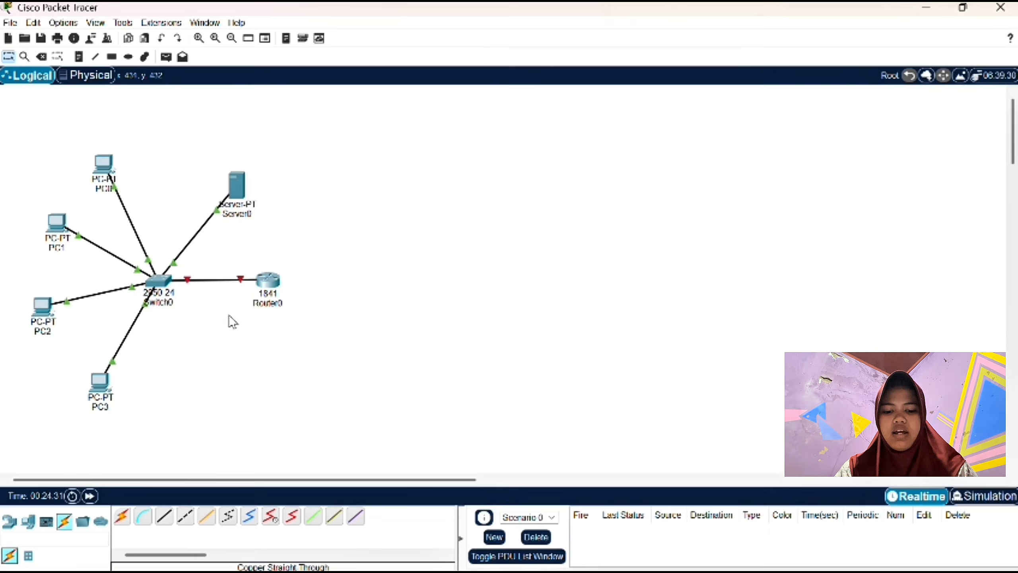
Reopen PC0 and check its IP configuration
left_click(102, 167)
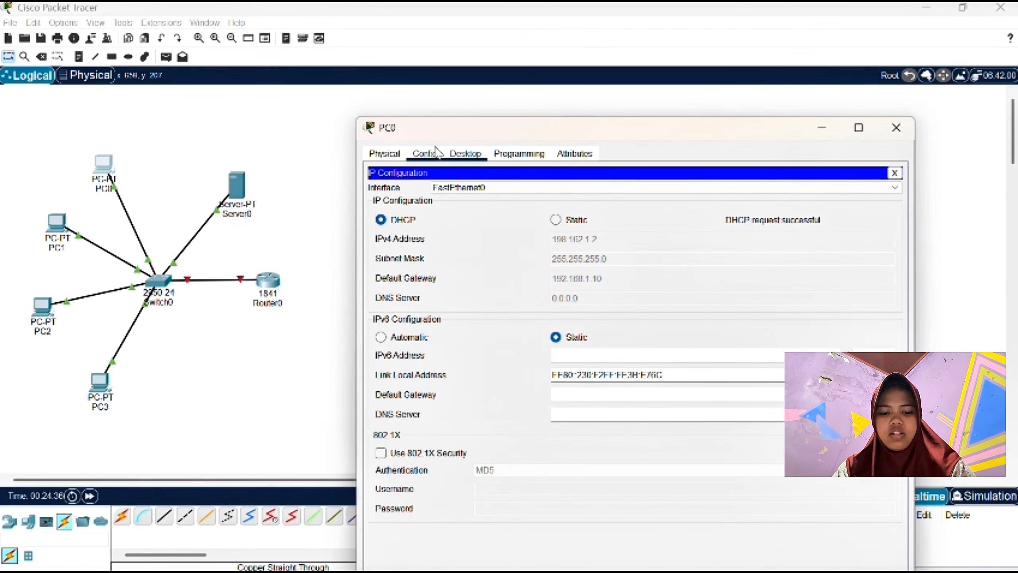
left_click(513, 154)
left_click(452, 154)
left_click(421, 186)
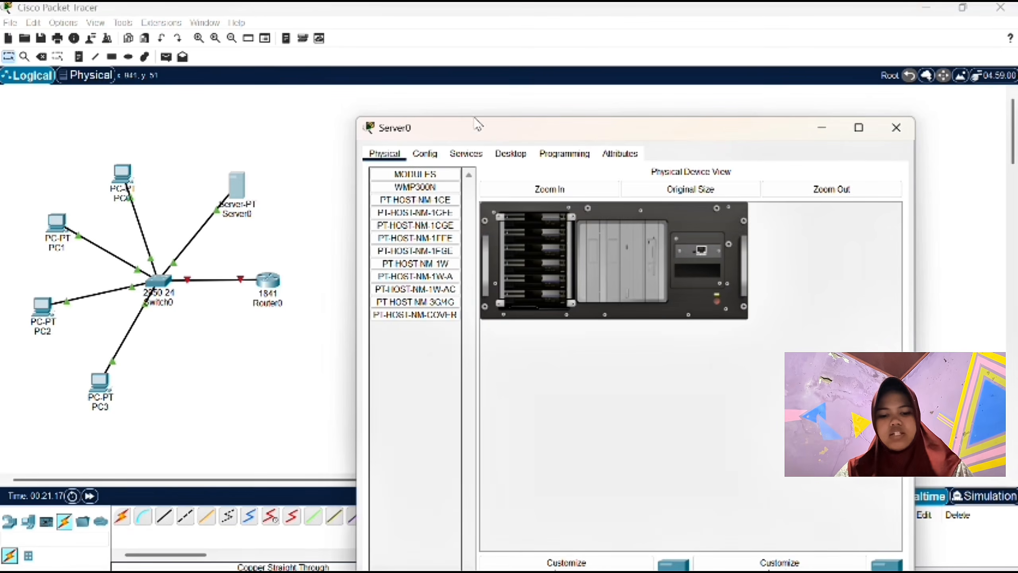
Set Server0's static IPv4 address to 198.162.1.1 in its IP configuration
left_click(430, 160)
left_click(420, 225)
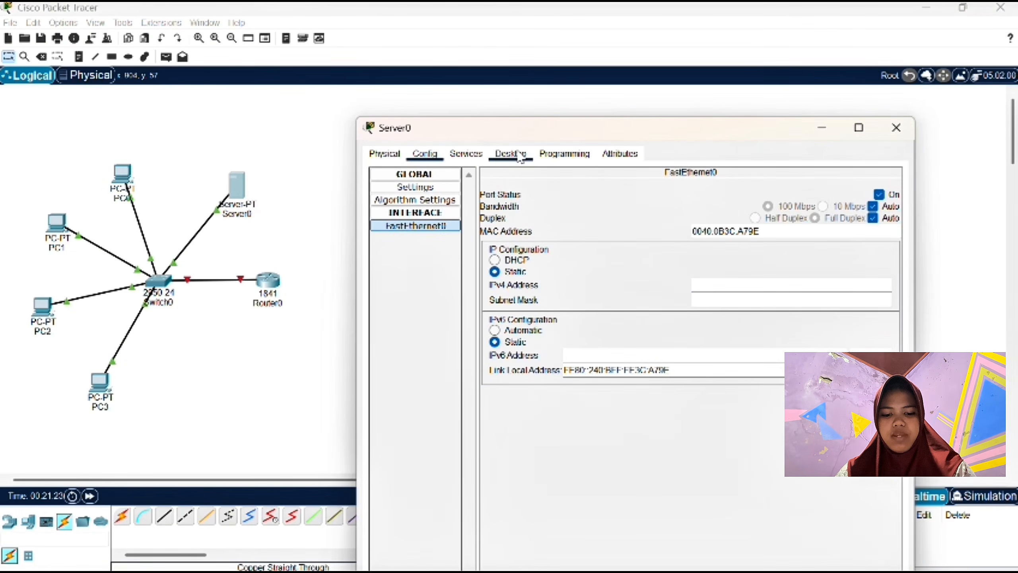
left_click(511, 154)
left_click(413, 209)
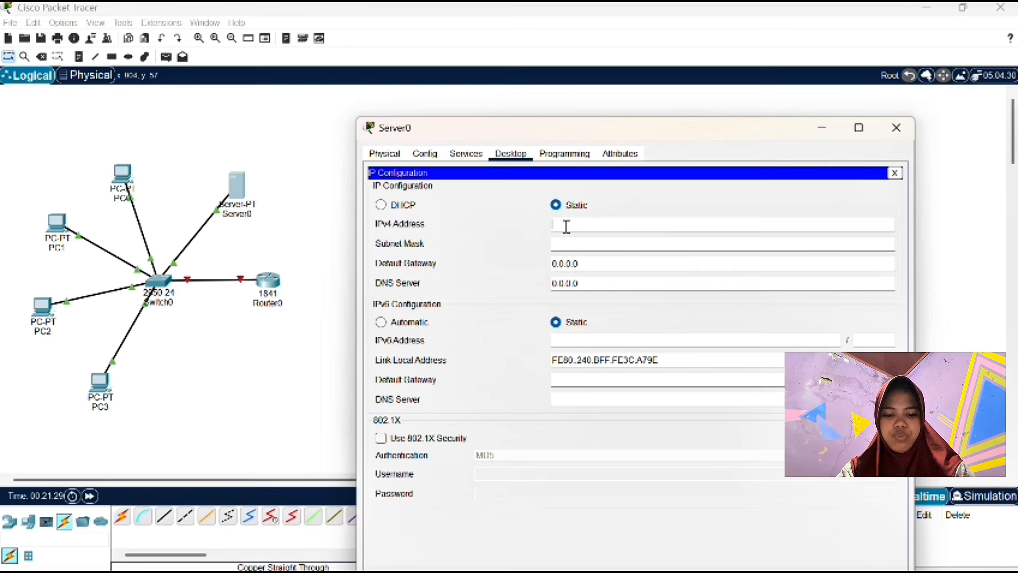
type("192.168")
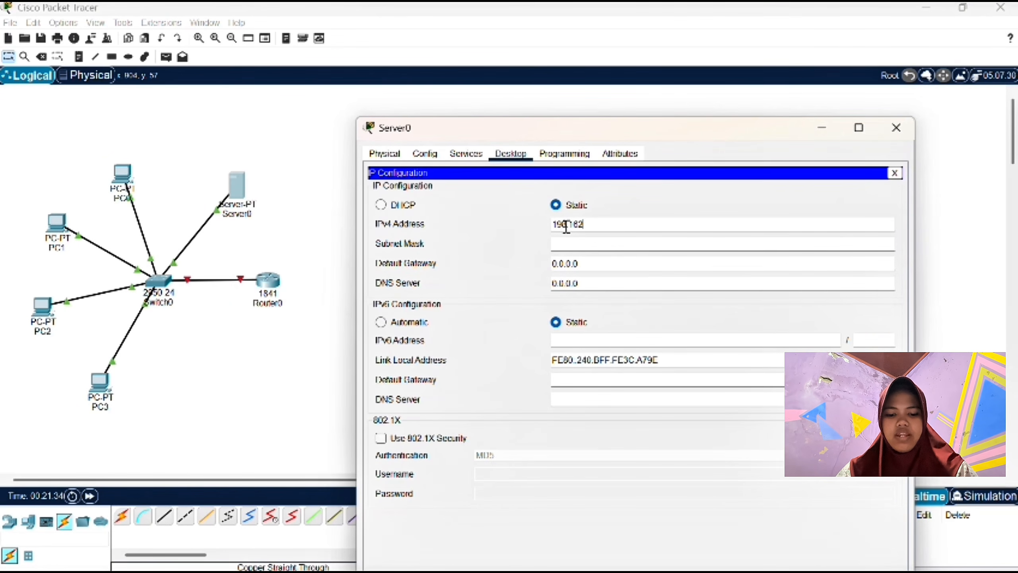
type(".1.1")
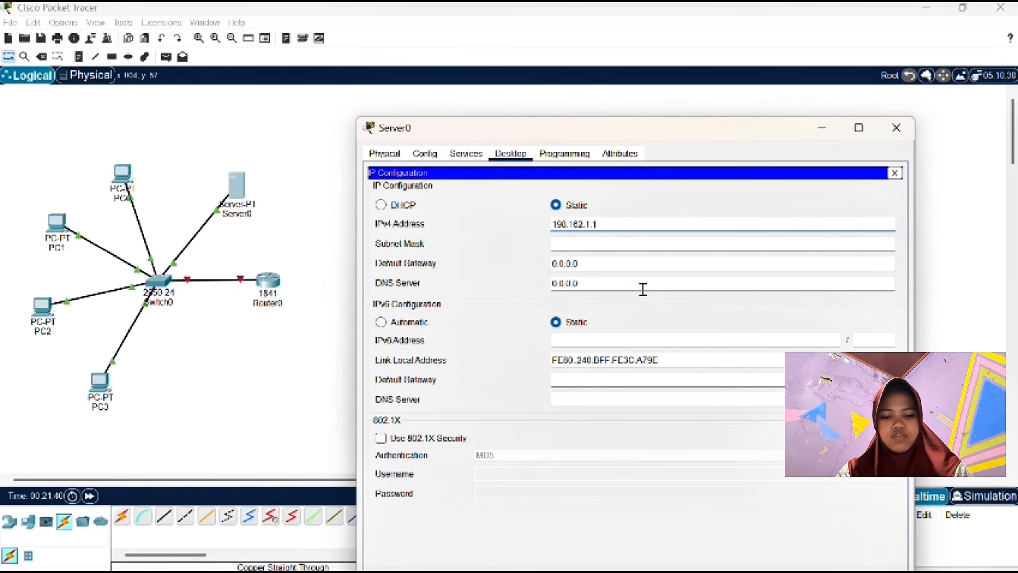
Fill in Server0's 255.255.255.0 subnet mask and set its default gateway to 198.162.1.10
left_click(623, 243)
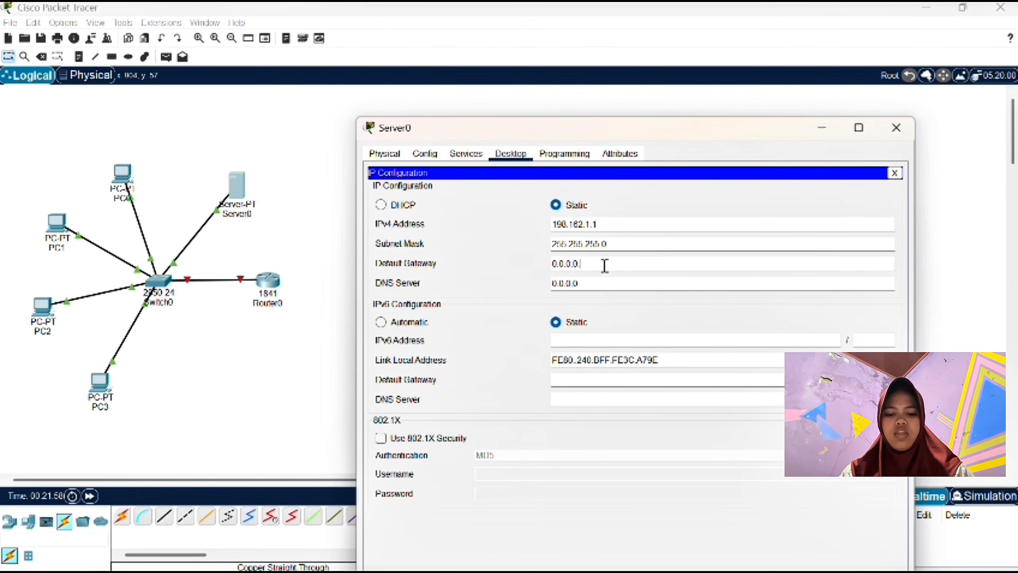
key("BackSpace")
key("BackSpace")
key("BackSpace")
key("BackSpace")
key("BackSpace")
key("BackSpace")
key("BackSpace")
type("198.")
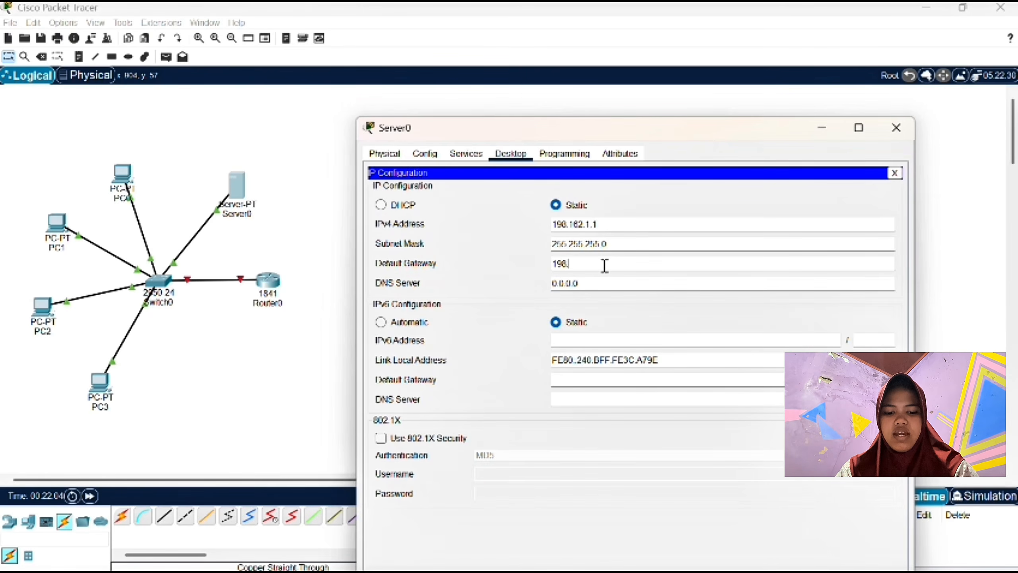
type("162.1.")
type("1")
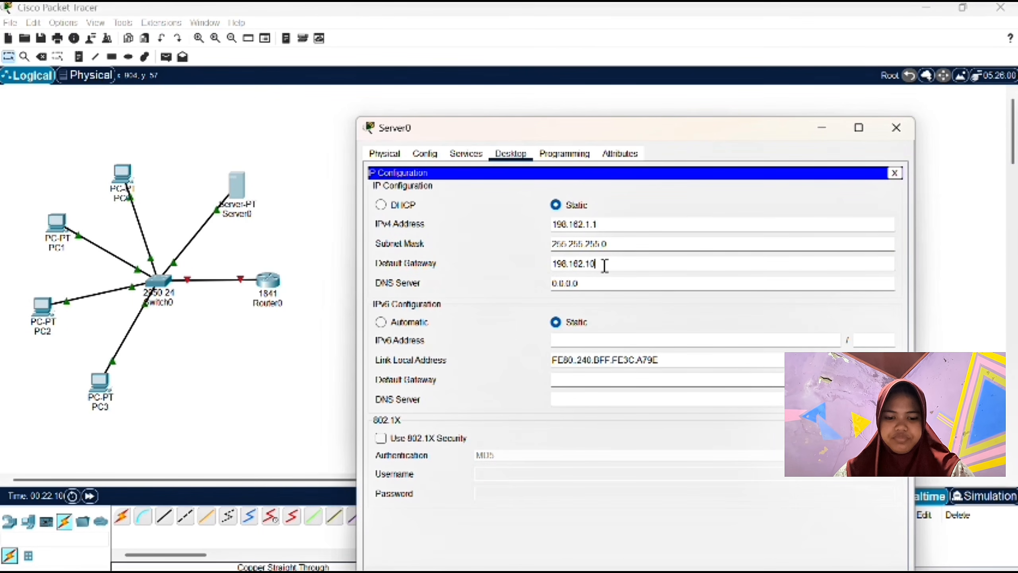
type("0")
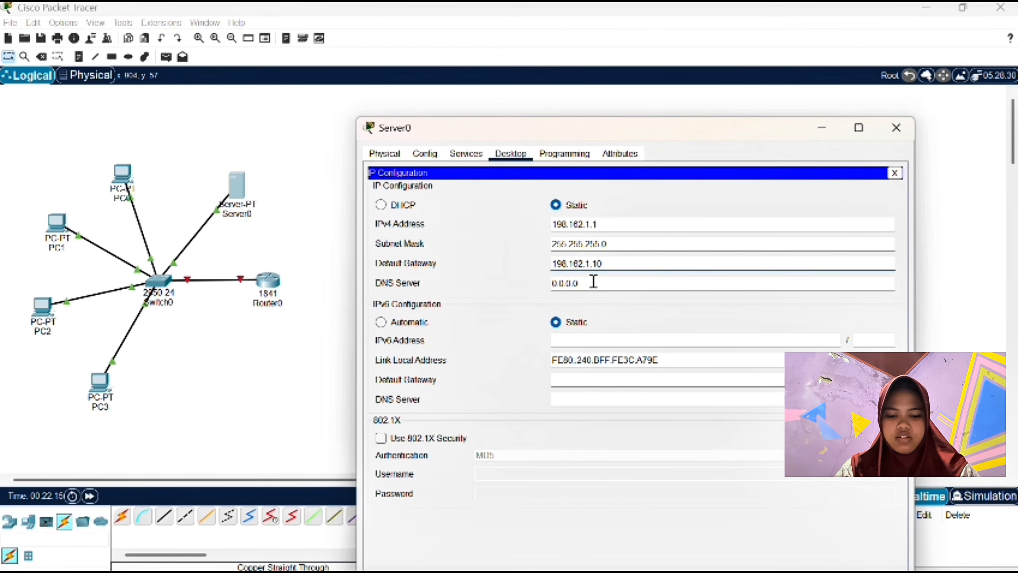
In Server0's DHCP service, set serverPool's default gateway to 192.168.1.10 and the last octet of its start IP address to 2
left_click(425, 155)
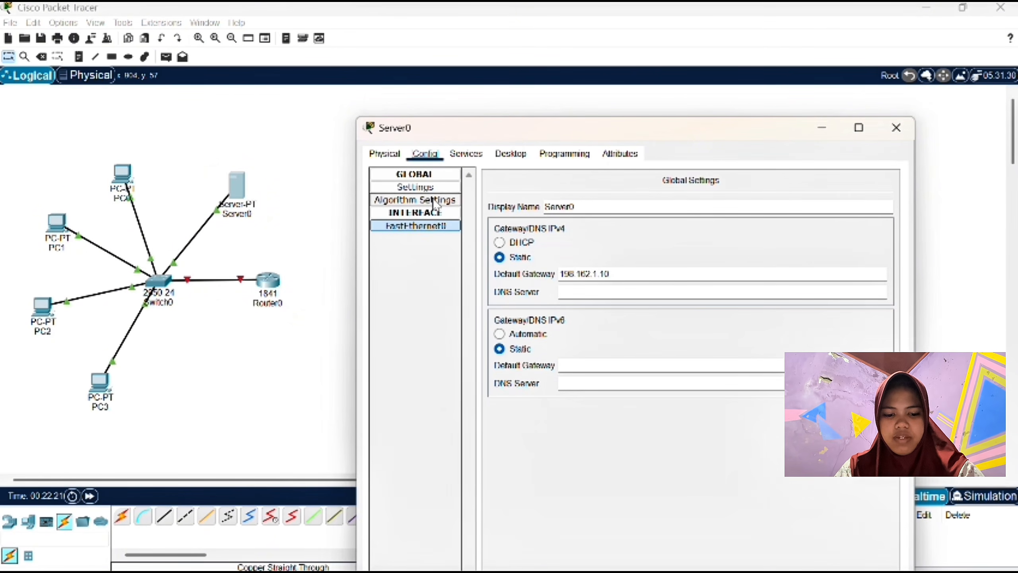
left_click(465, 154)
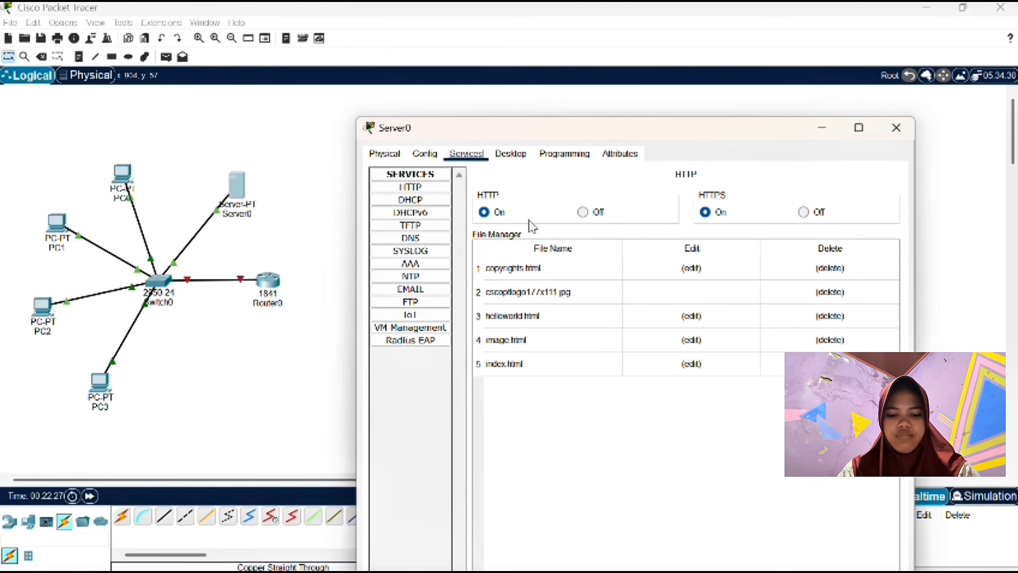
left_click(408, 200)
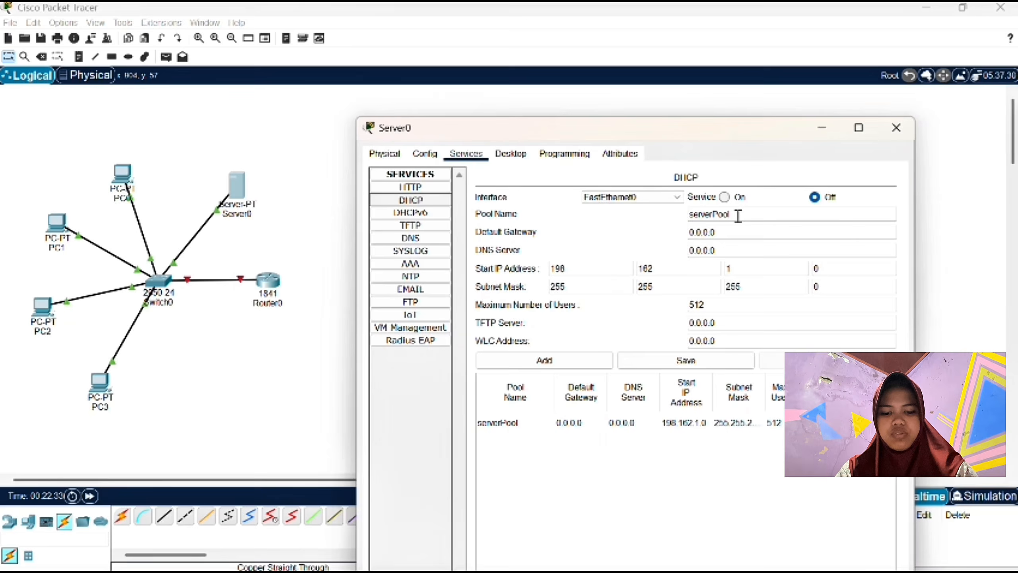
left_click(724, 232)
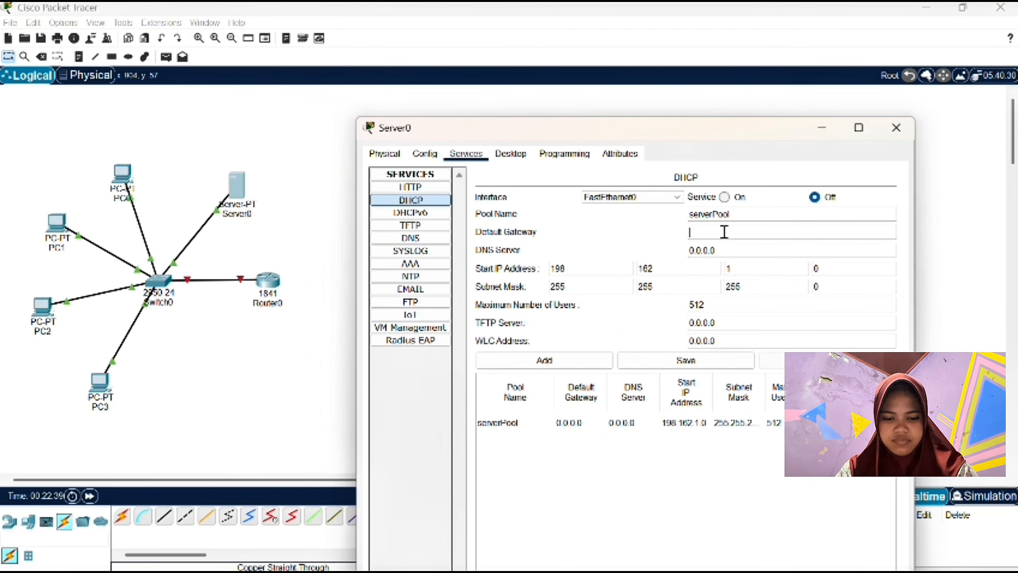
type("192.168.1.10")
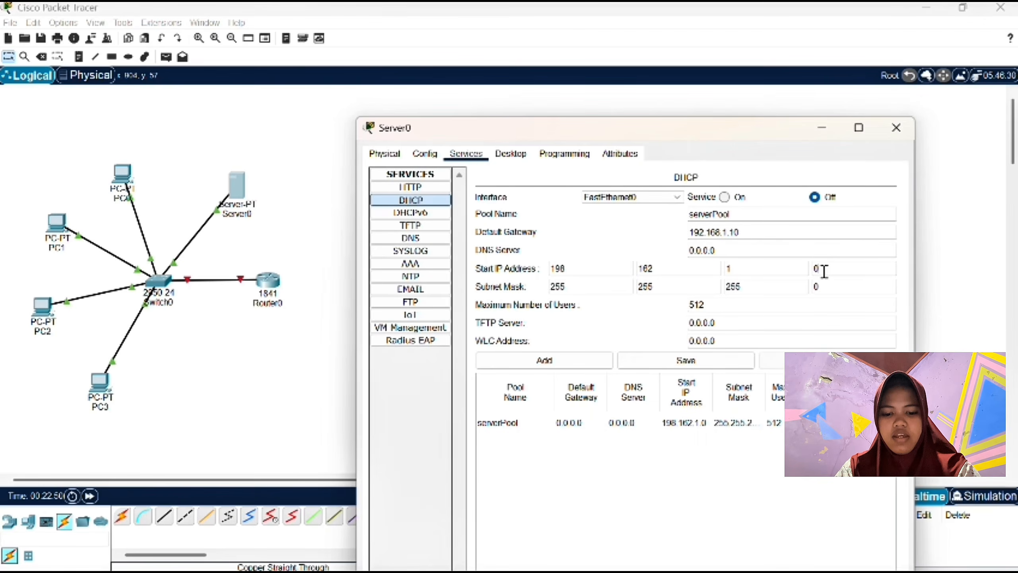
key("BackSpace")
type("2")
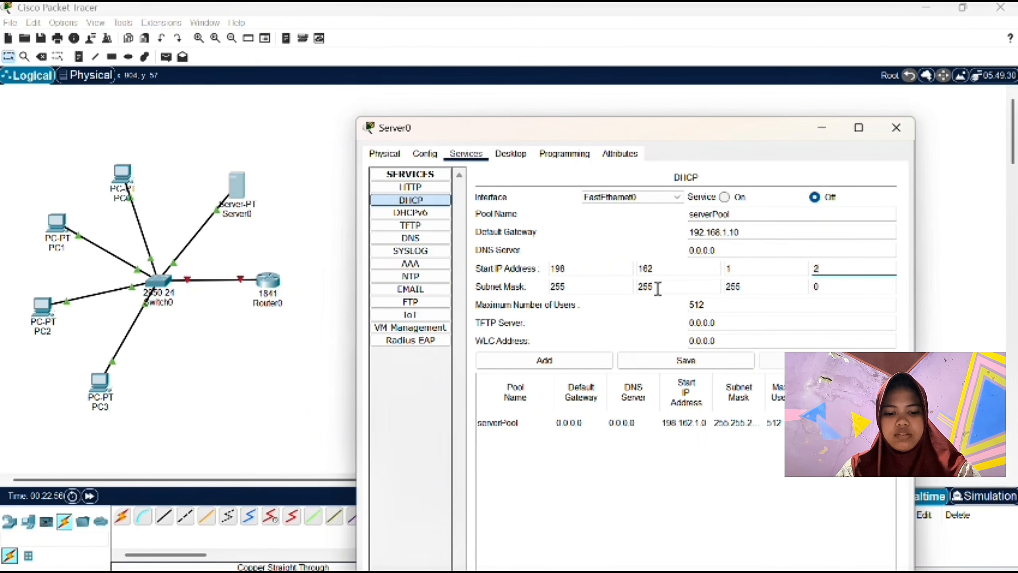
Limit serverPool to 10 users, turn the DHCP service on, save the pool and close Server0's window
left_click(712, 303)
type("10")
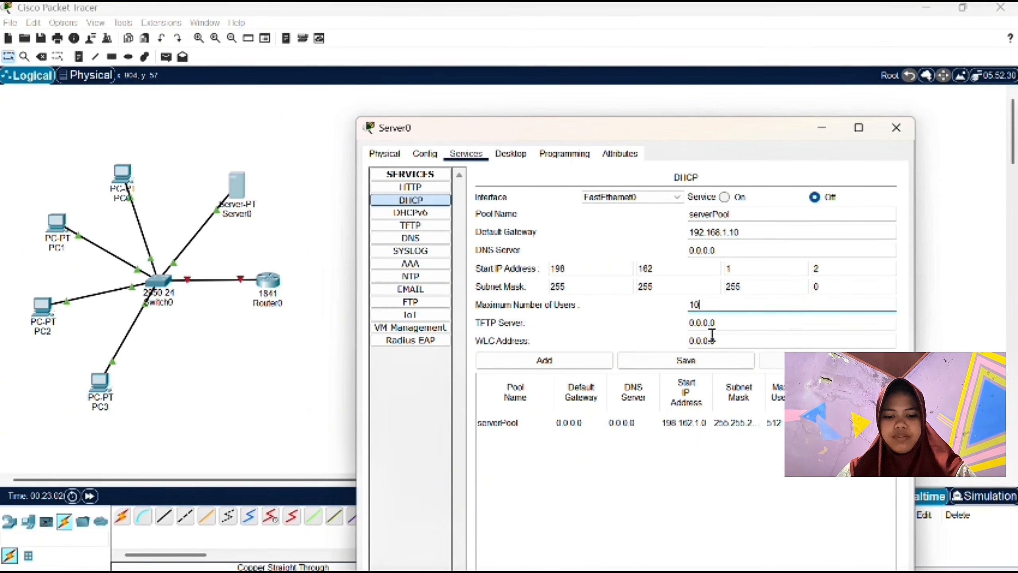
left_click(725, 197)
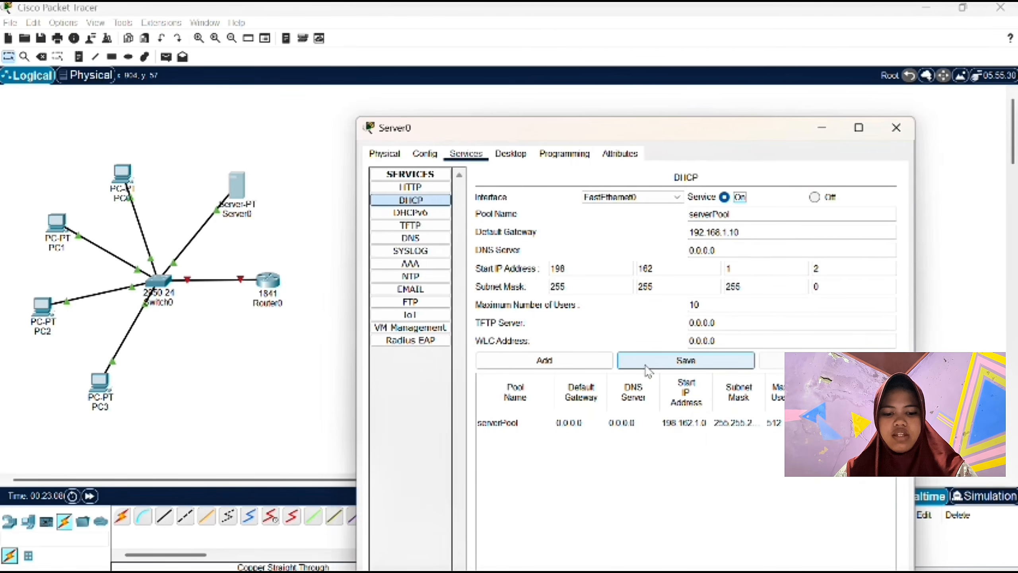
left_click(684, 361)
left_click(887, 132)
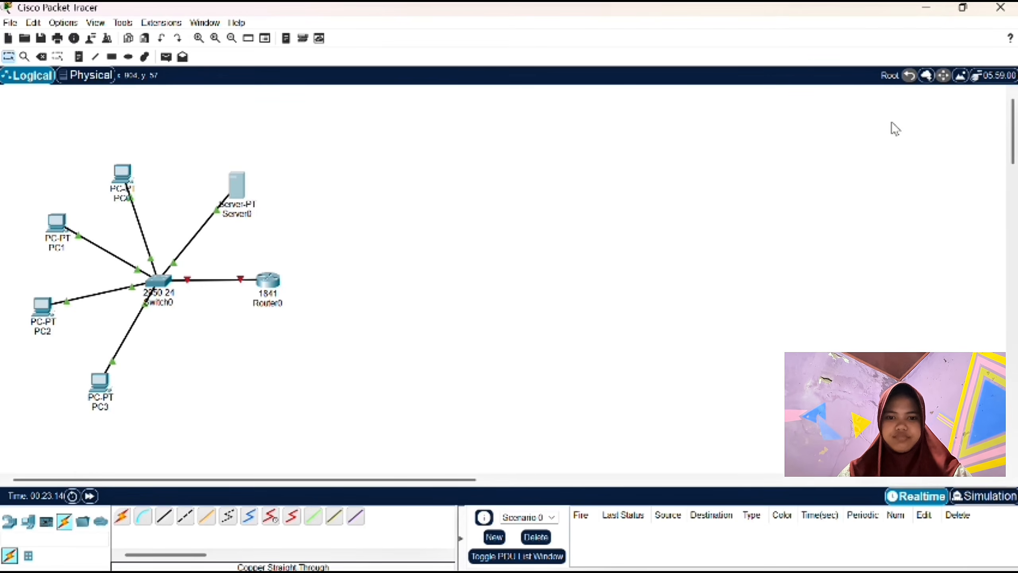
Ping 192.168.1.3 from PC0's command prompt
left_click_drag(122, 177, 104, 167)
left_click(740, 223)
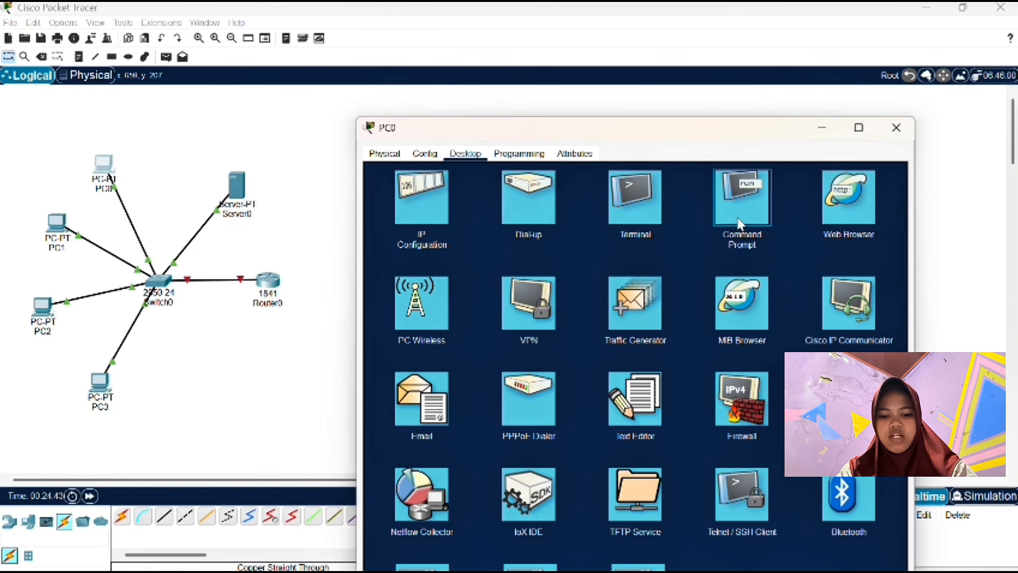
type("ping")
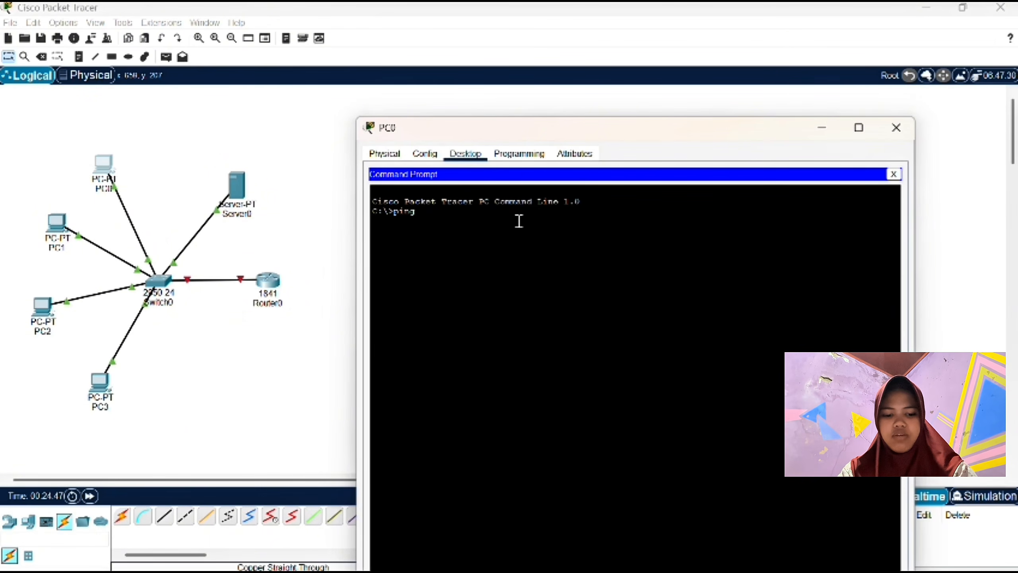
type(" 192")
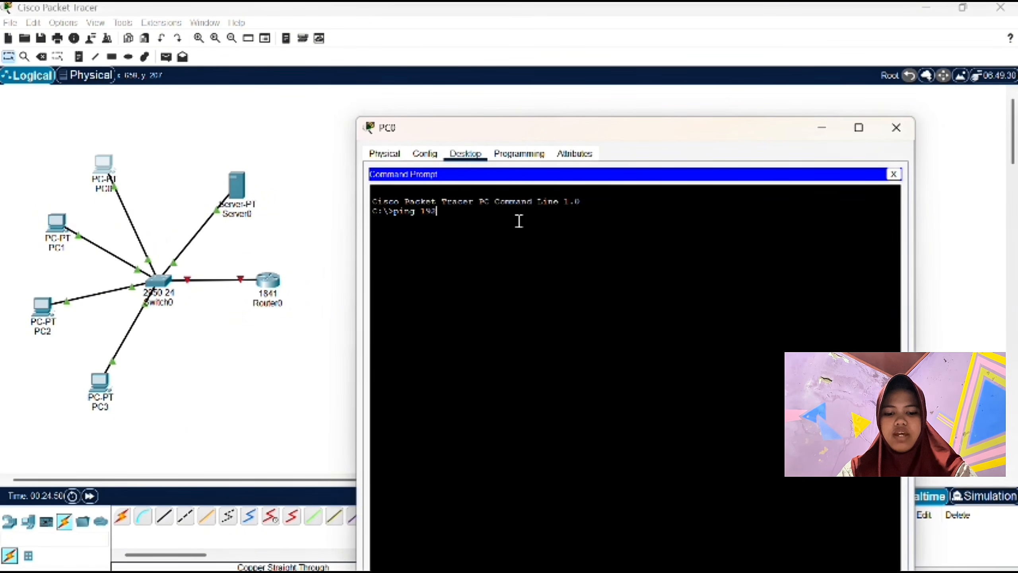
type(".168.1")
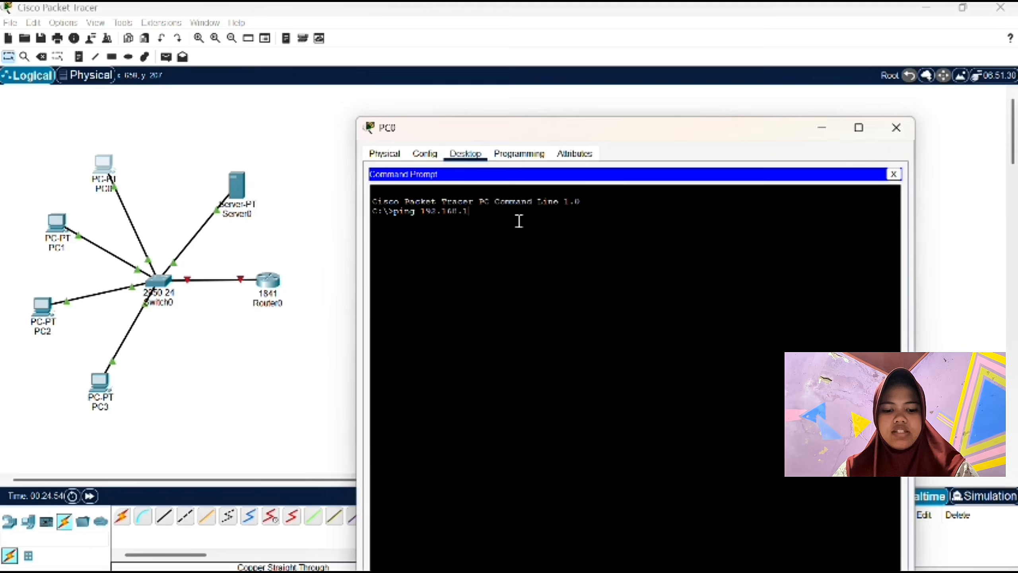
type(".")
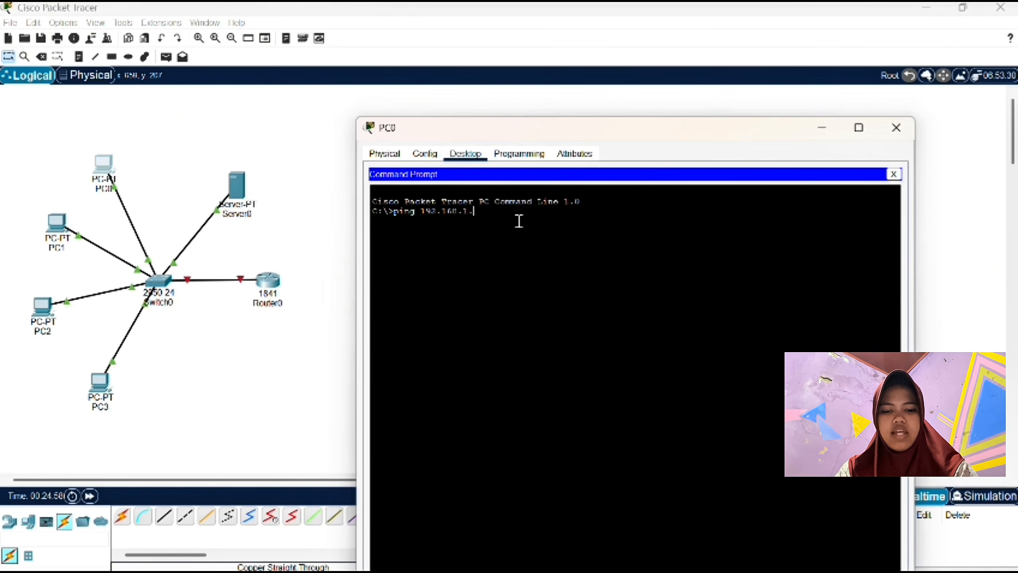
type("23")
key("Return")
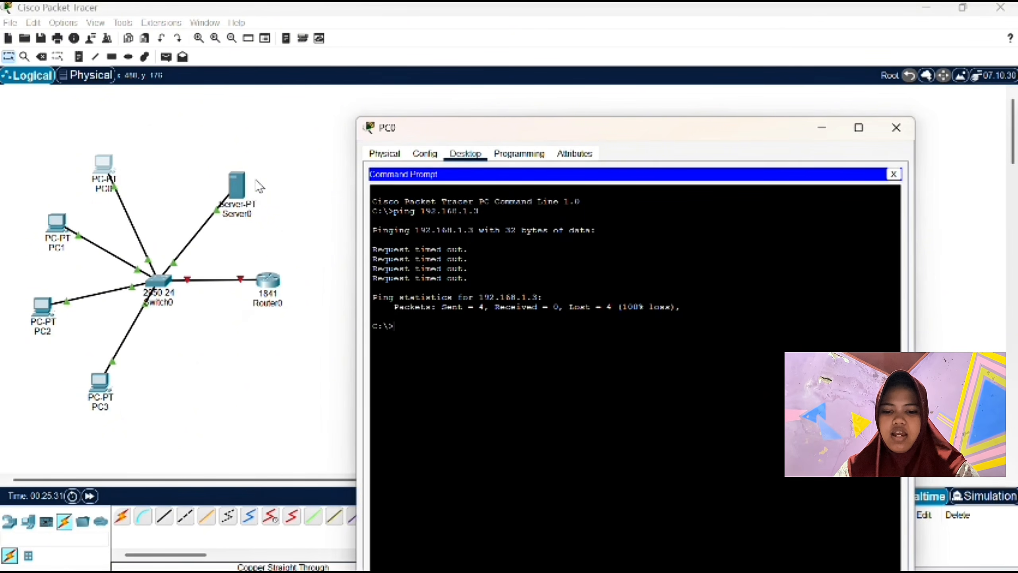
Reopen Server0 and compare its static IP configuration with its DHCP pool settings
left_click(239, 184)
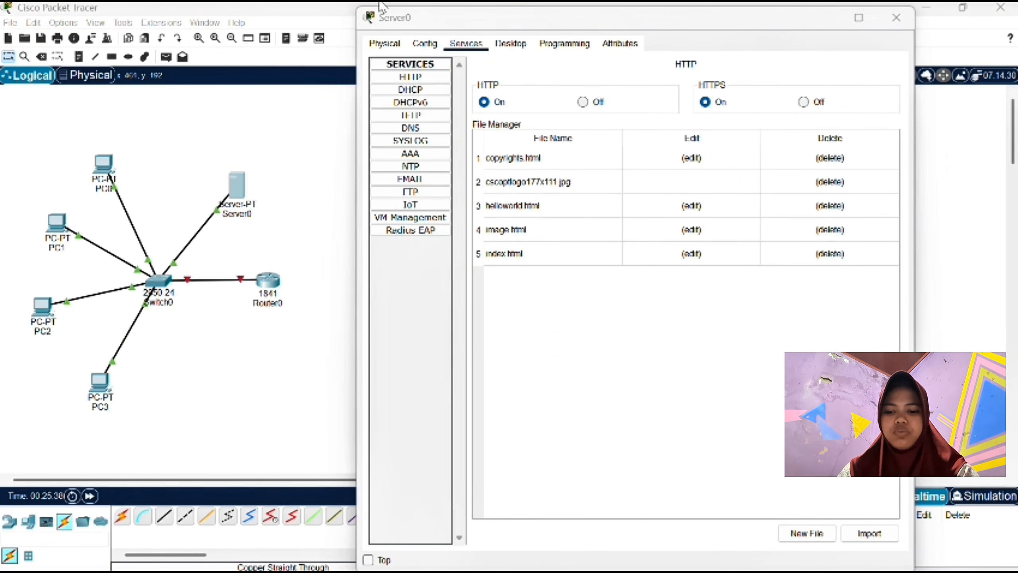
left_click_drag(735, 19, 737, 114)
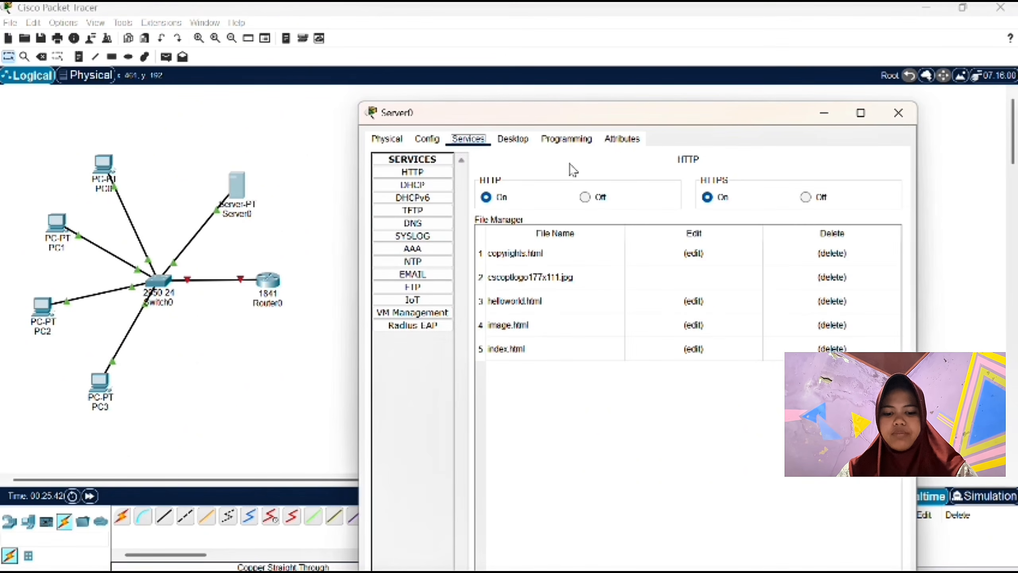
left_click(512, 140)
left_click(428, 189)
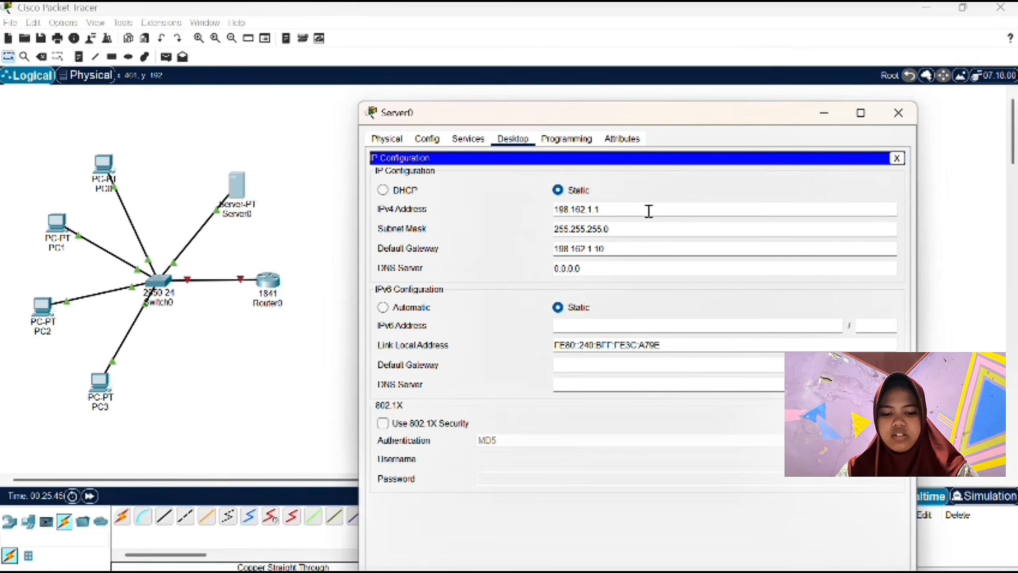
left_click(461, 140)
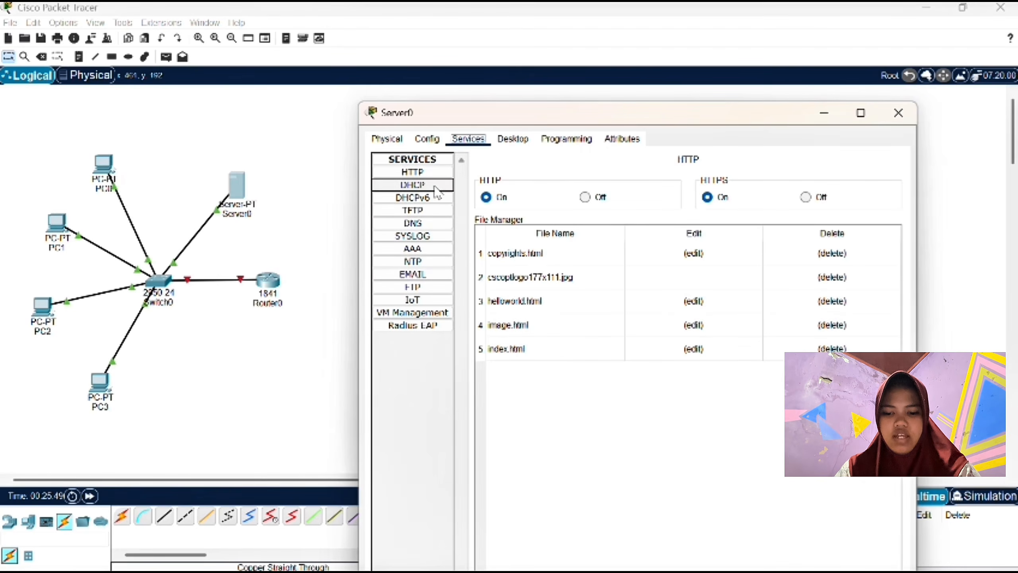
left_click(431, 186)
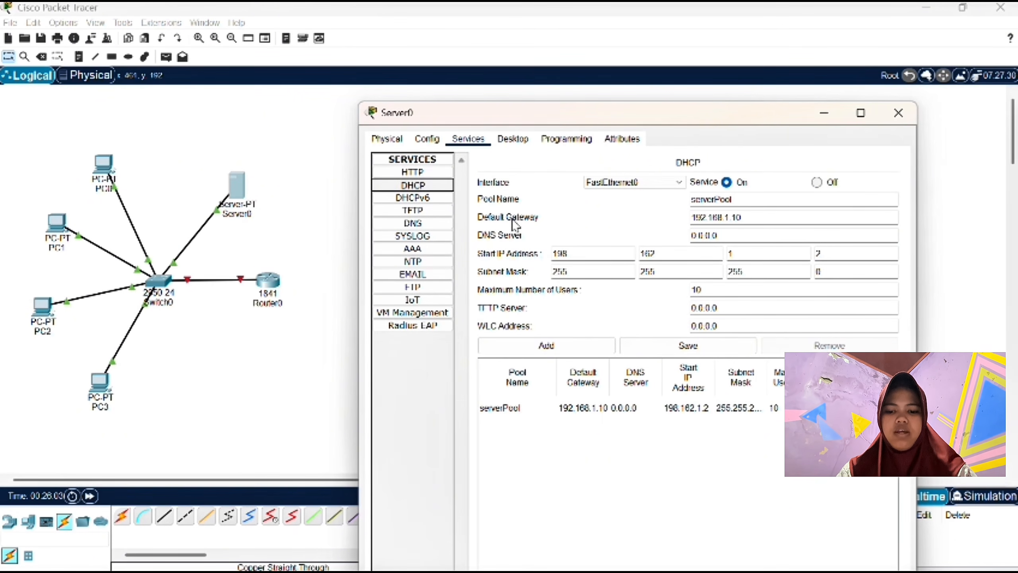
left_click(506, 138)
left_click(417, 195)
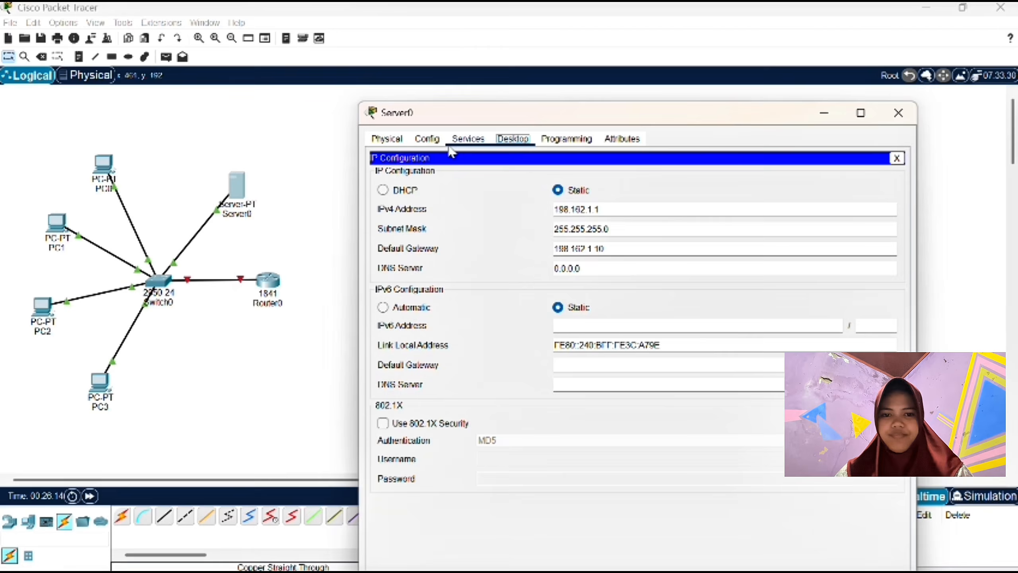
left_click(427, 138)
left_click(475, 141)
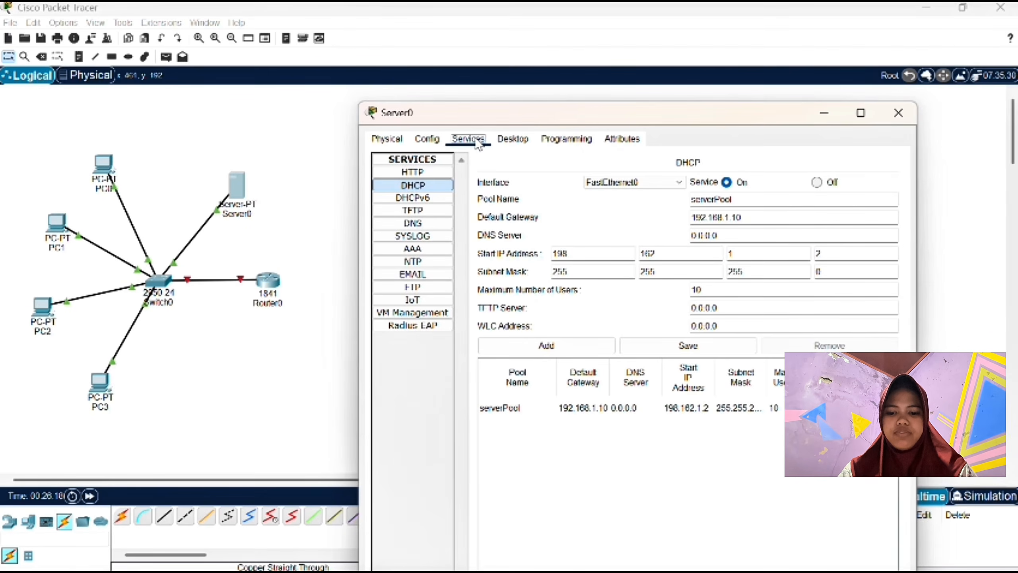
Try to edit serverPool's default gateway, entering 192.16.1.10
left_click(706, 217)
key("BackSpace")
type("8")
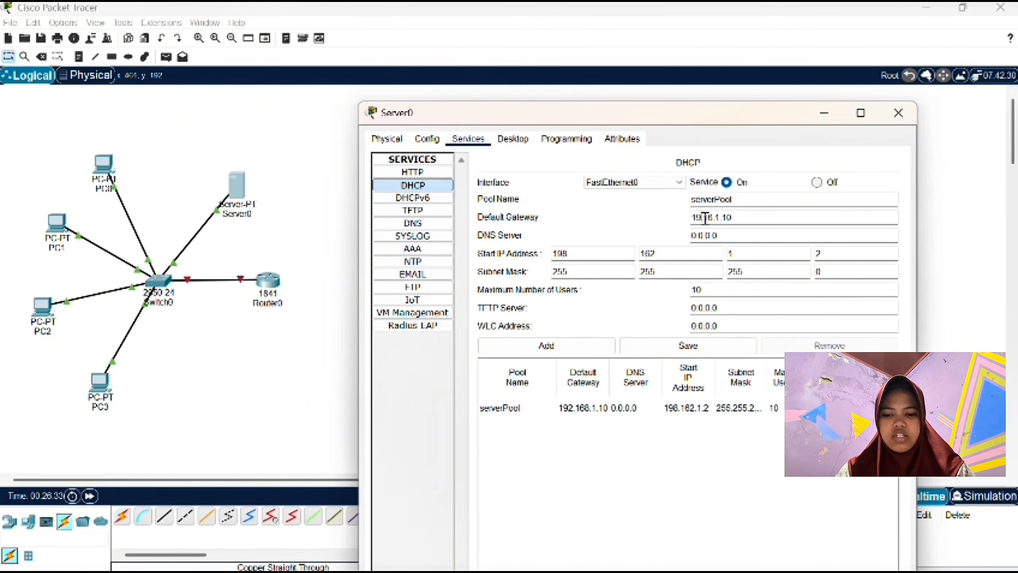
key("BackSpace")
type("2.16")
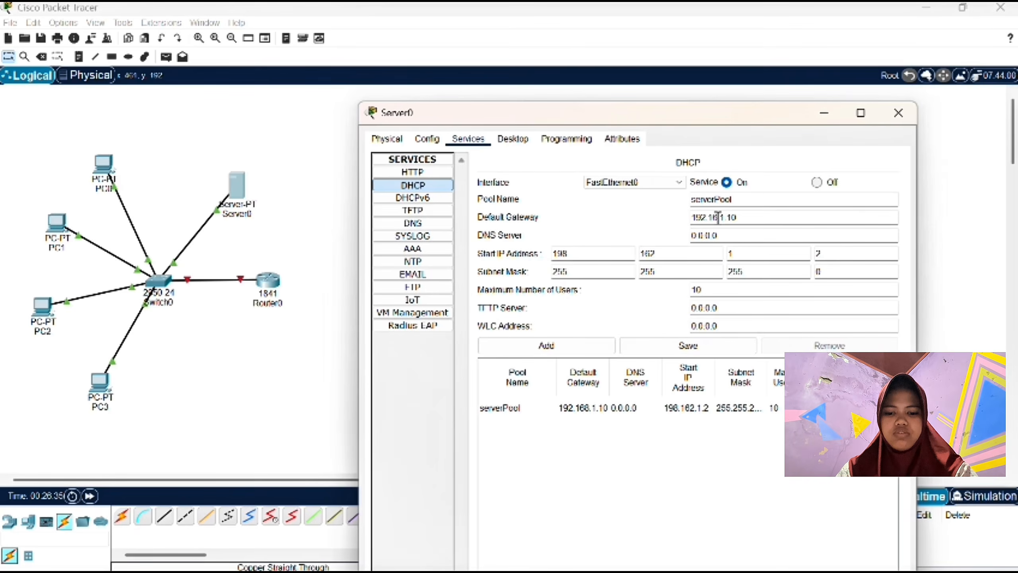
Set Server0's static IPv4 address to 192.168.1.1 and its default gateway to 192.168.1.10
left_click(512, 140)
left_click(574, 210)
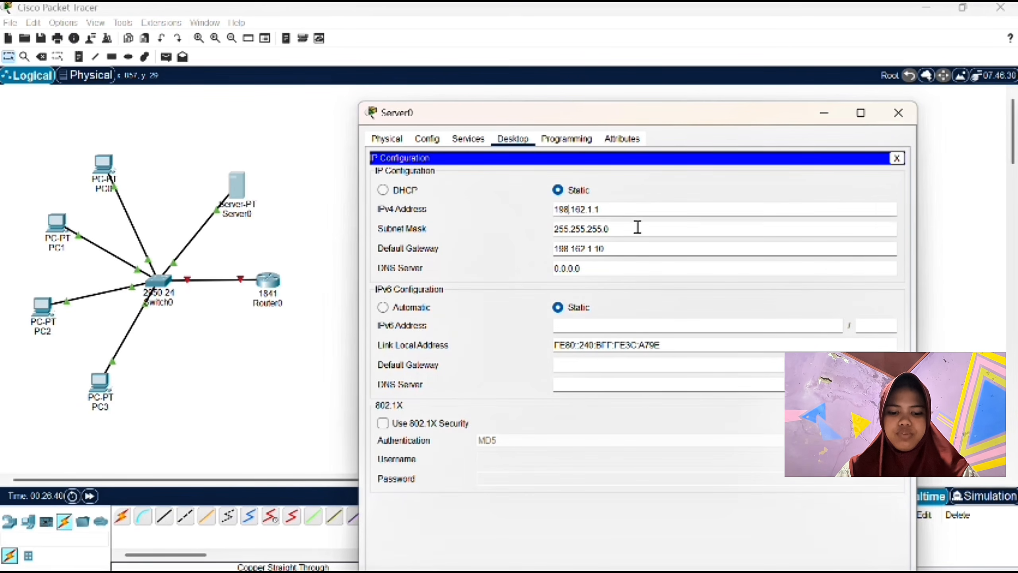
key("BackSpace")
type("2")
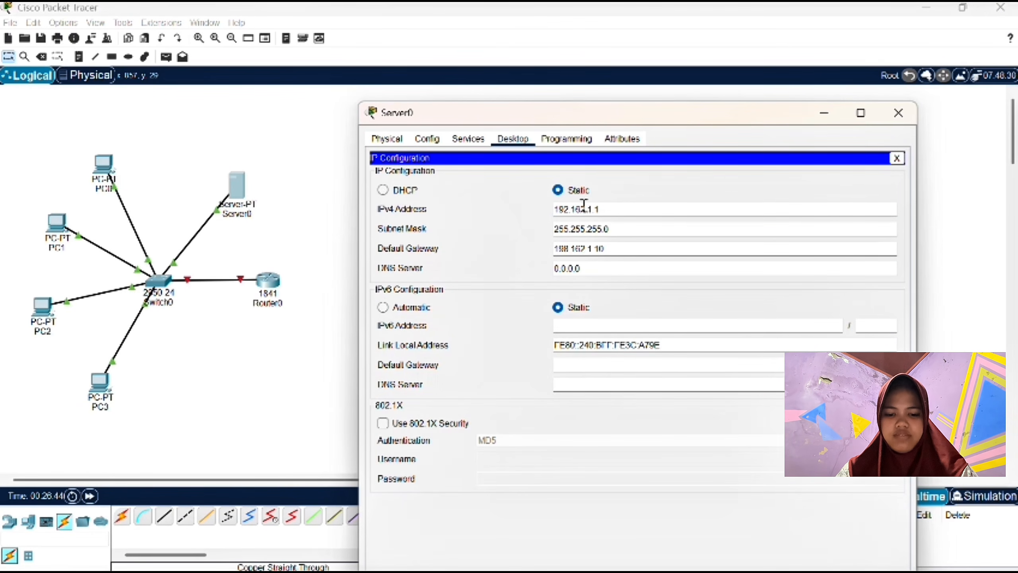
left_click(586, 209)
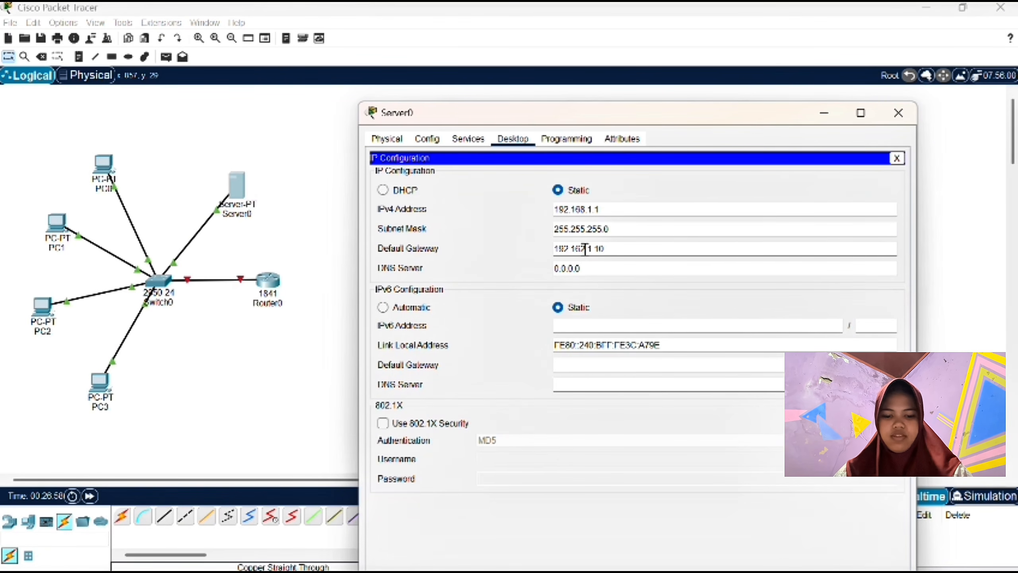
left_click(585, 249)
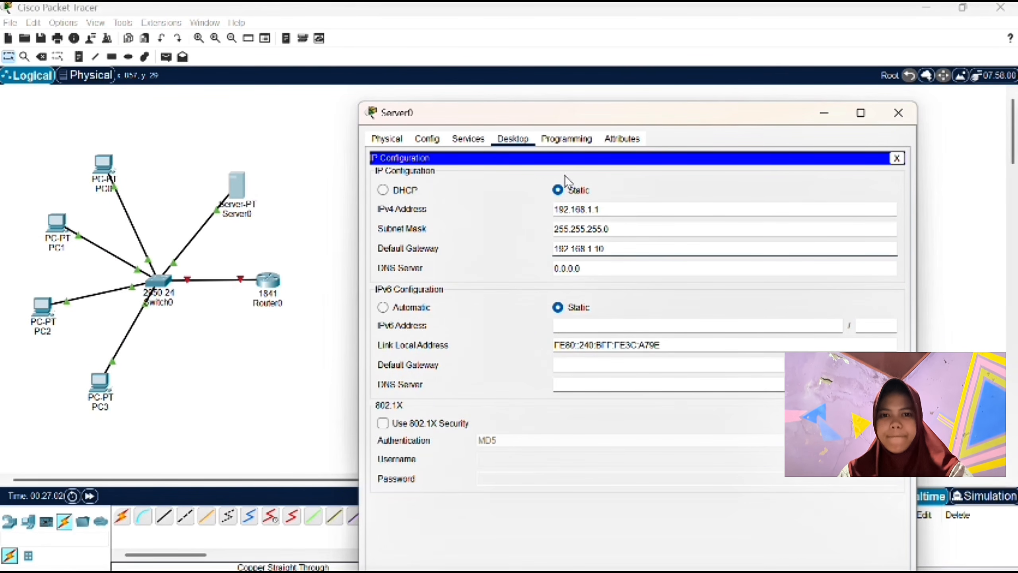
Correct serverPool's default gateway to 192.168.1.10 and its start IP address to 192.168.1.2 in Server0's DHCP service, and save the pool
left_click(455, 141)
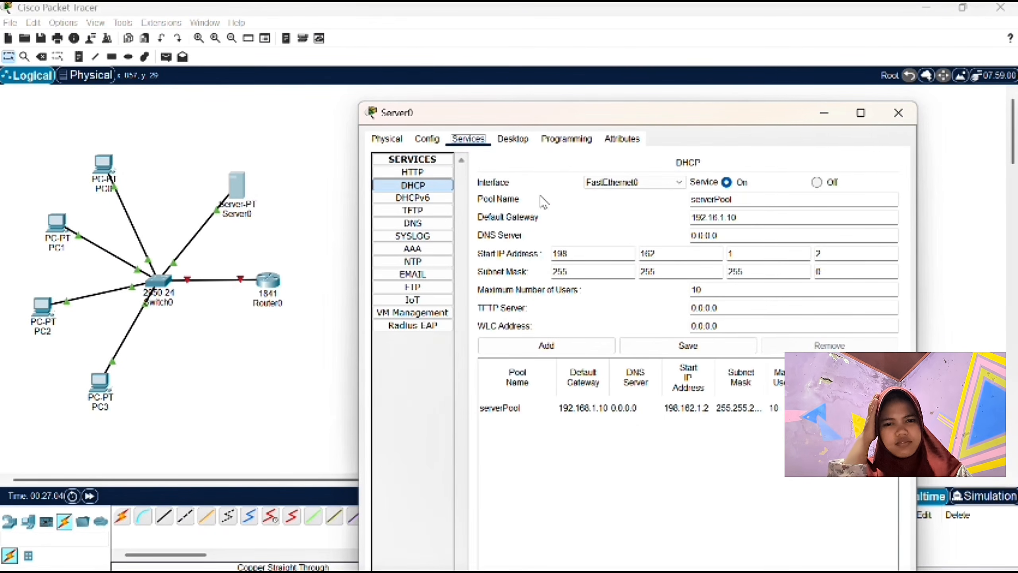
left_click(717, 219)
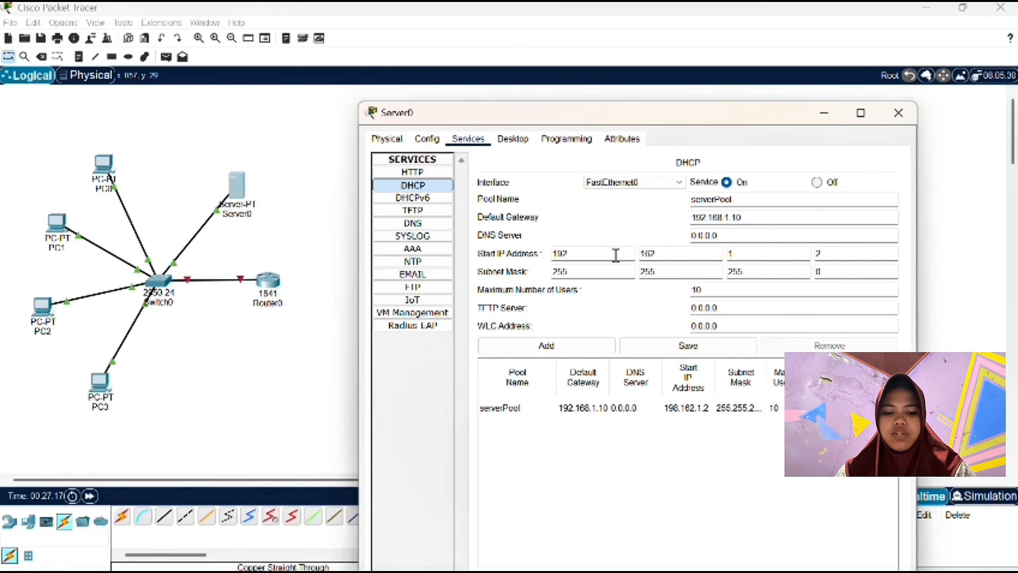
left_click(659, 252)
key("BackSpace")
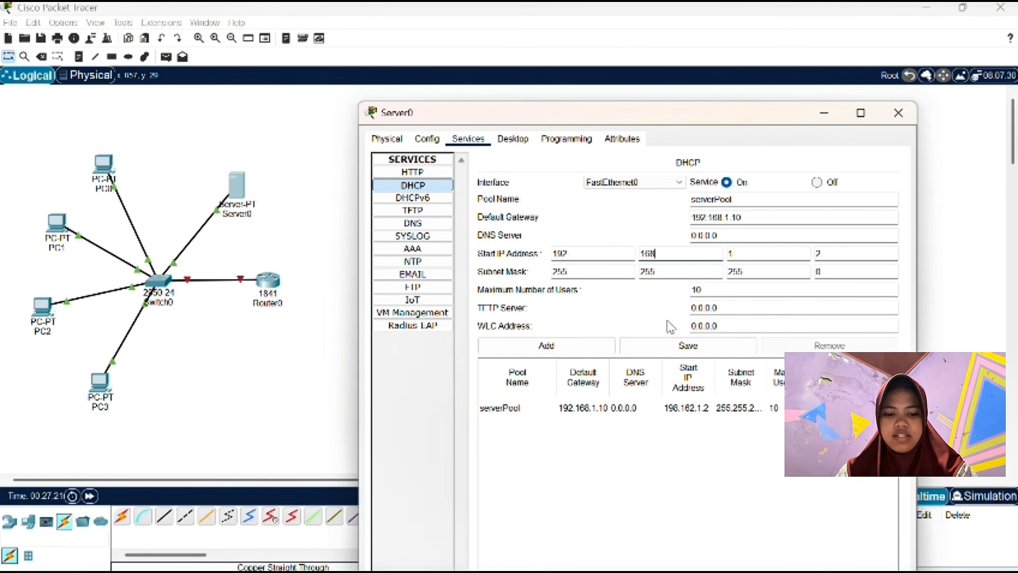
left_click(693, 347)
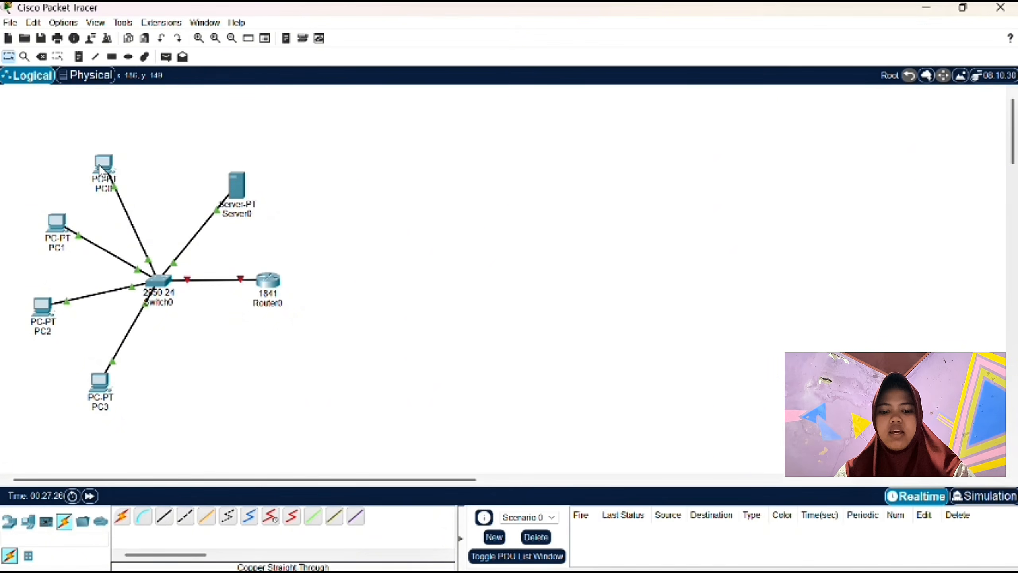
Renew PC0's DHCP lease by switching its IP configuration to Static and back to DHCP
left_click(103, 164)
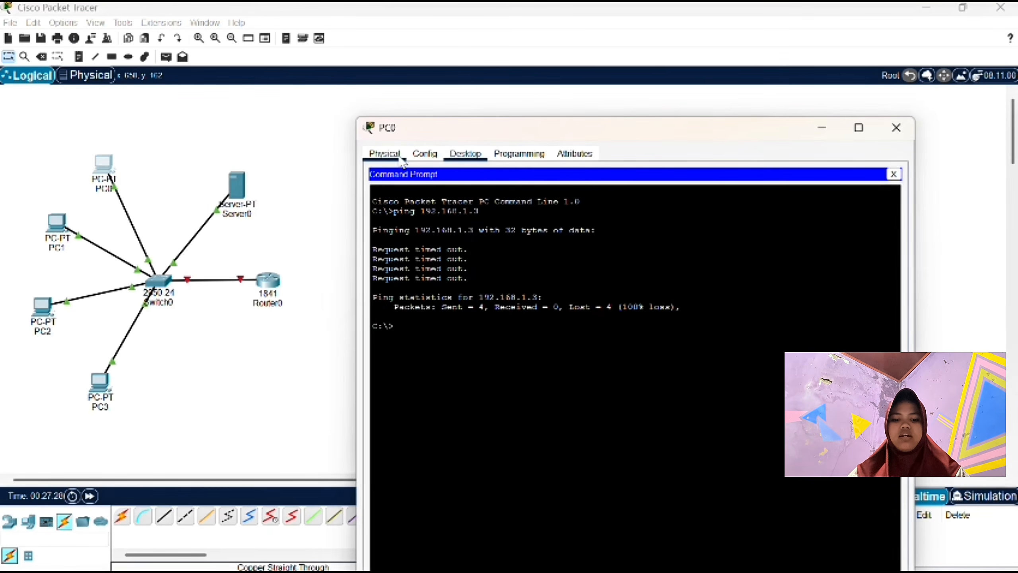
left_click(425, 153)
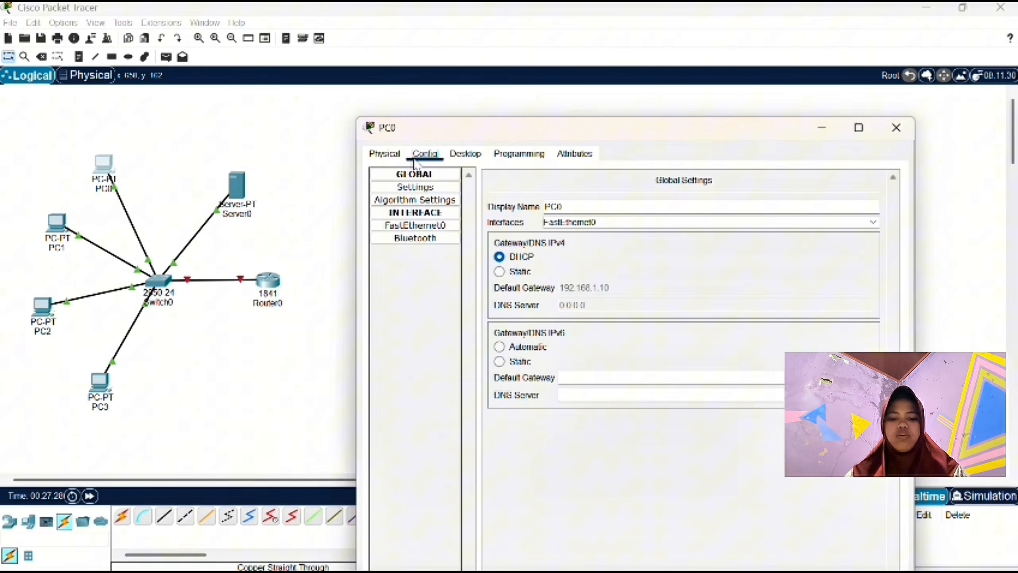
left_click(472, 157)
left_click(884, 175)
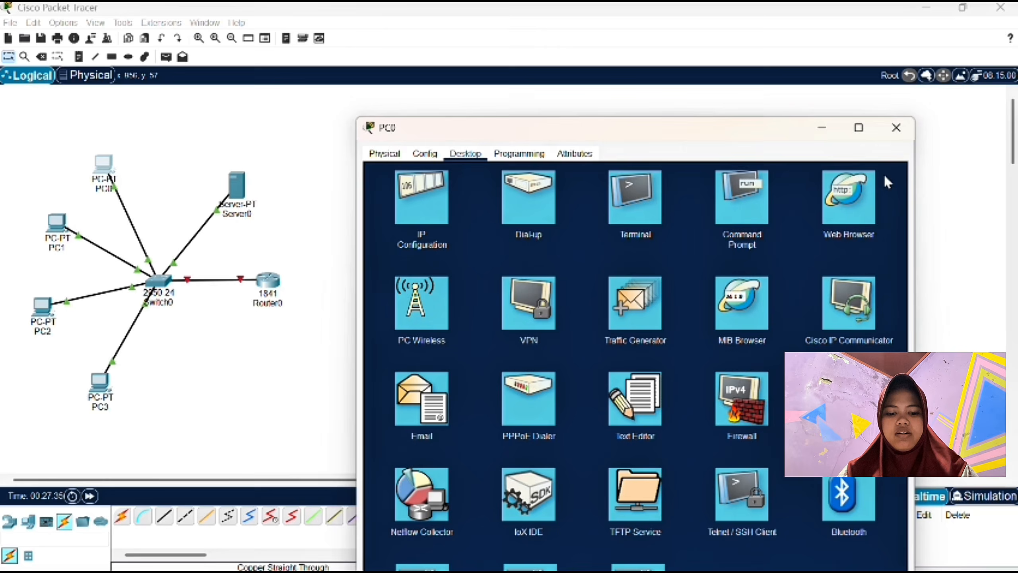
left_click(424, 220)
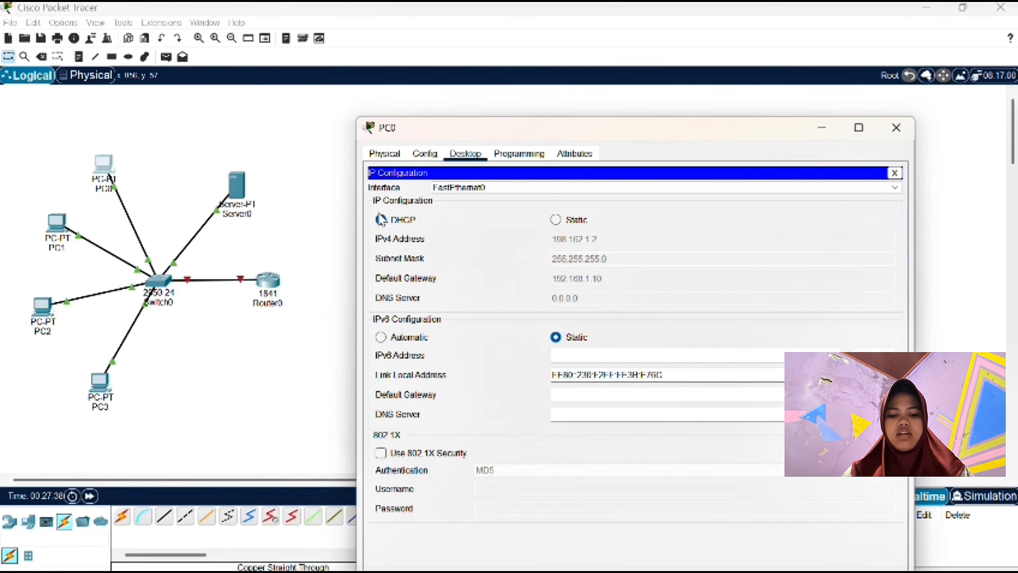
left_click(557, 220)
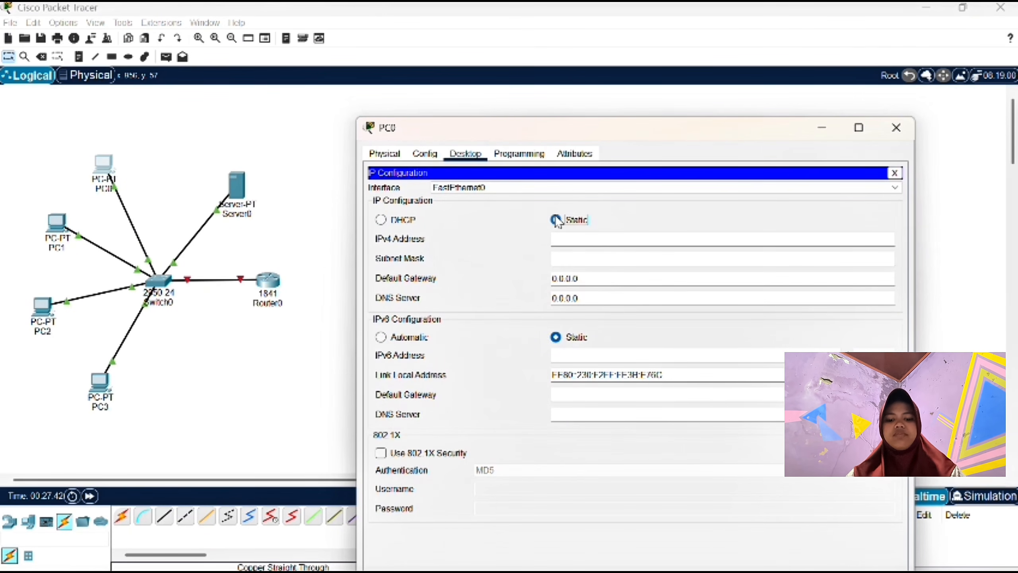
left_click(381, 221)
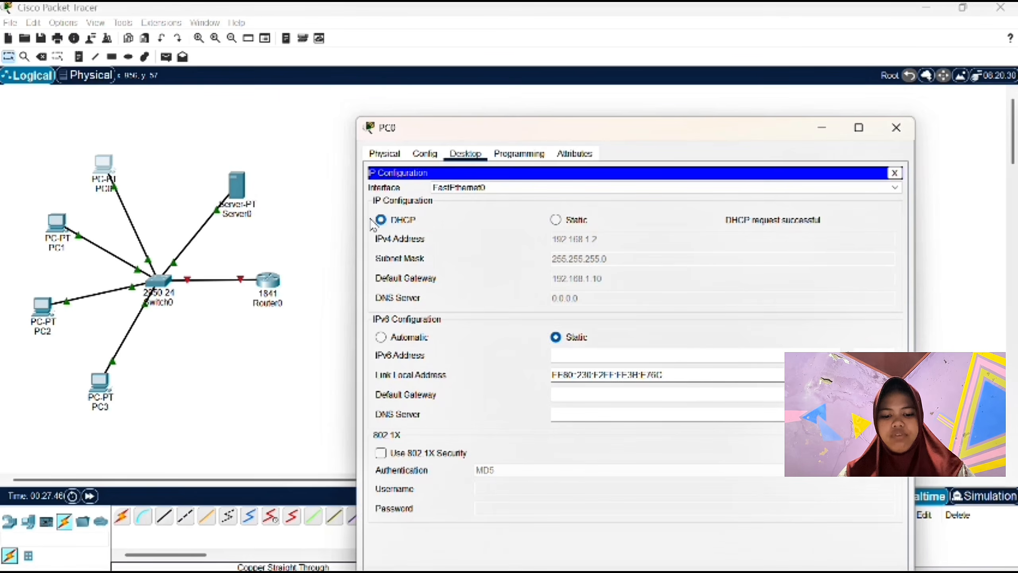
left_click(897, 128)
Renew the DHCP leases of PC1 and PC2 by switching each to Static and back to DHCP
left_click(56, 224)
left_click(521, 193)
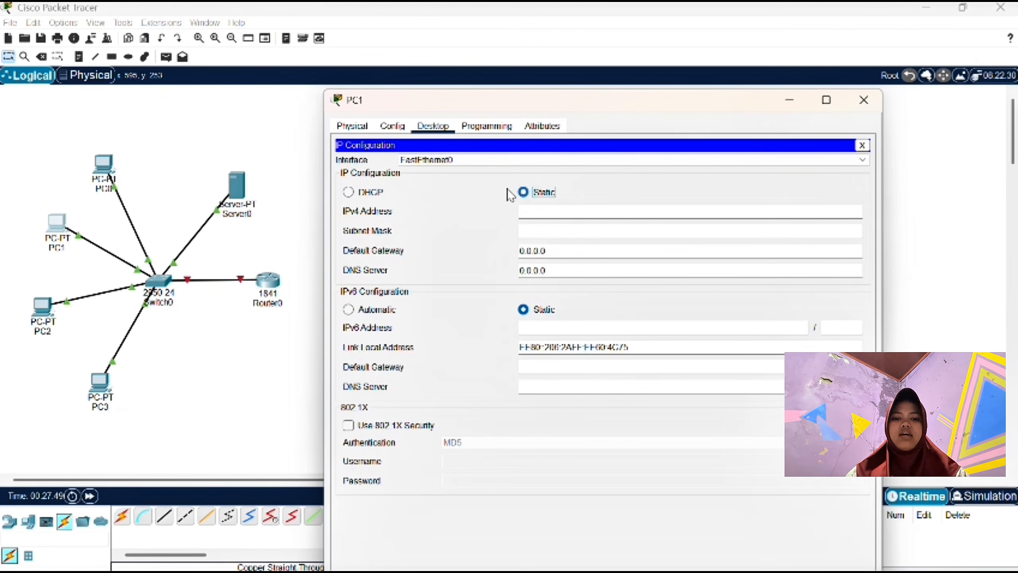
left_click(348, 192)
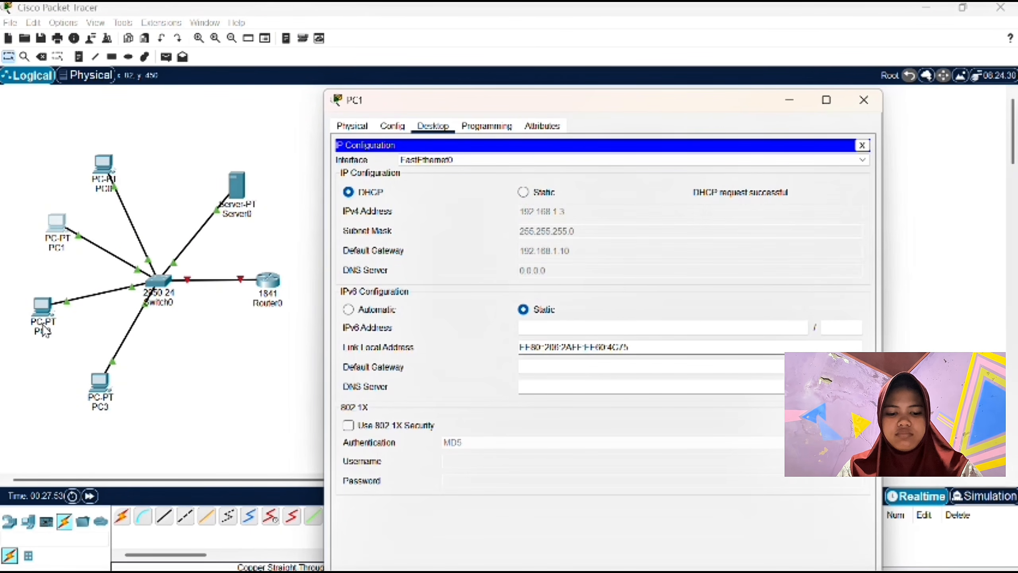
left_click(44, 331)
left_click(556, 221)
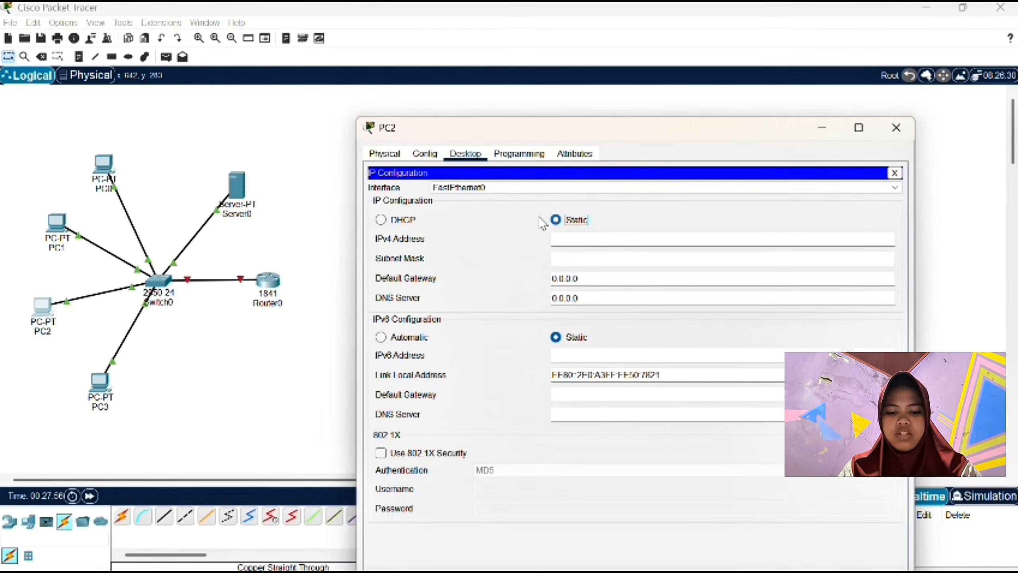
left_click(381, 220)
Renew PC3's DHCP lease by switching its IP configuration to Static and back to DHCP
left_click(116, 395)
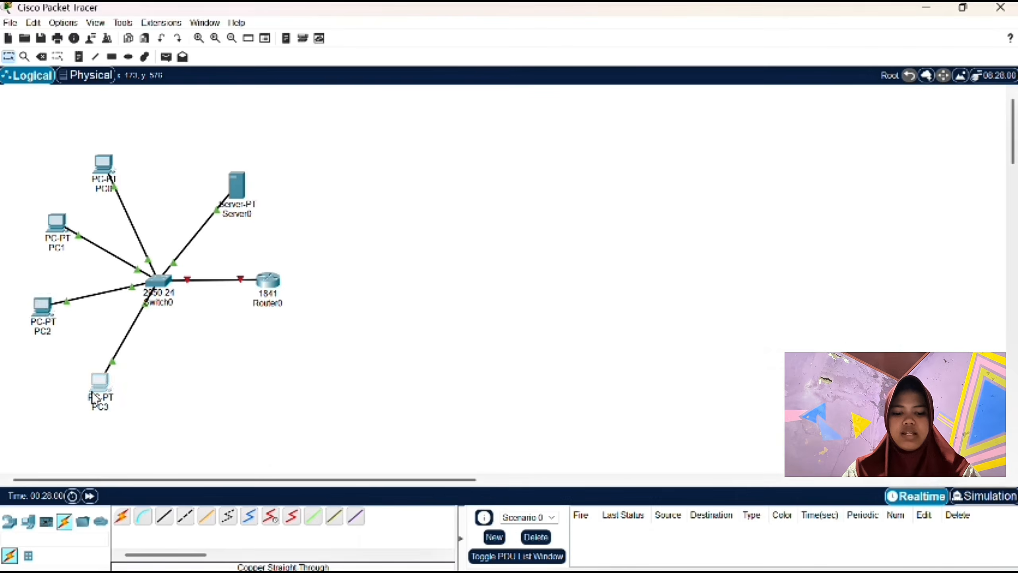
left_click(548, 164)
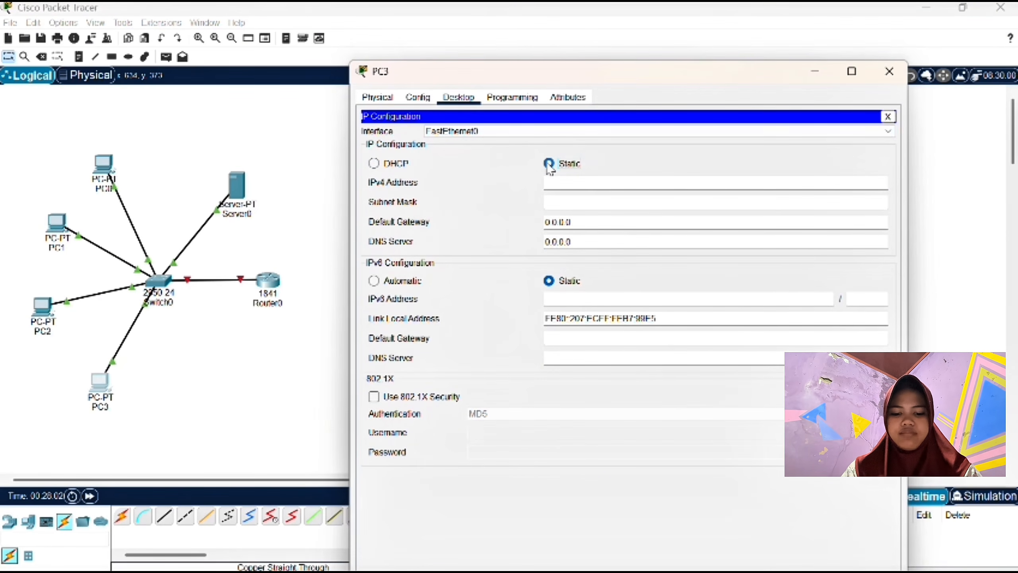
left_click(380, 164)
left_click(274, 329)
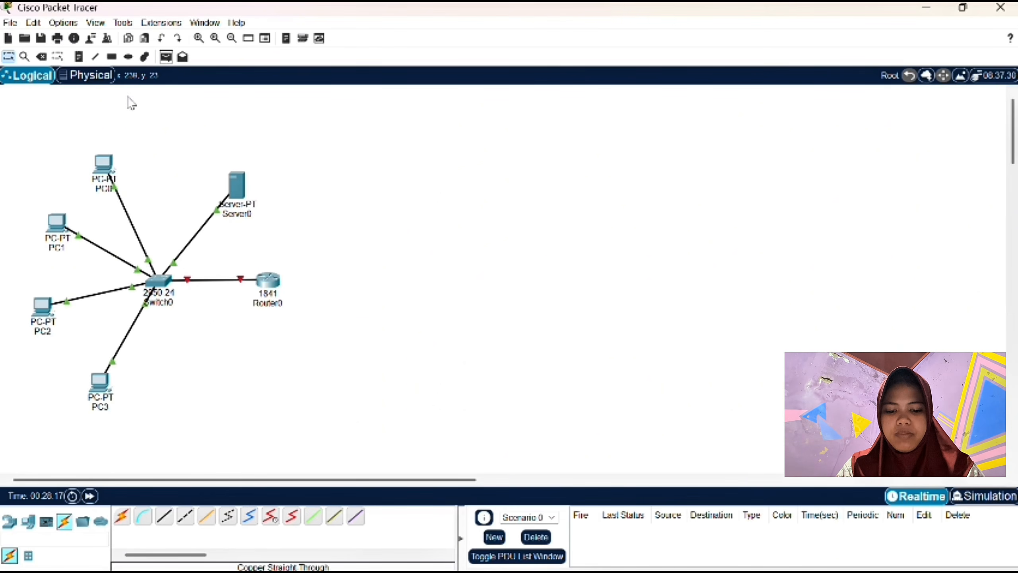
Send a simple PDU from PC0 to PC1 to test their connectivity
left_click(104, 164)
left_click(901, 127)
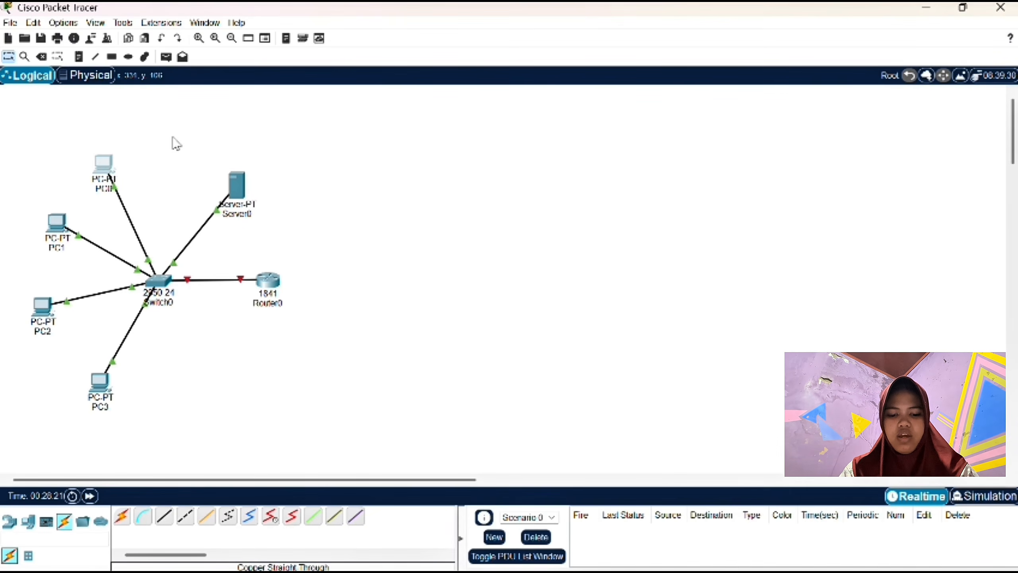
left_click(166, 57)
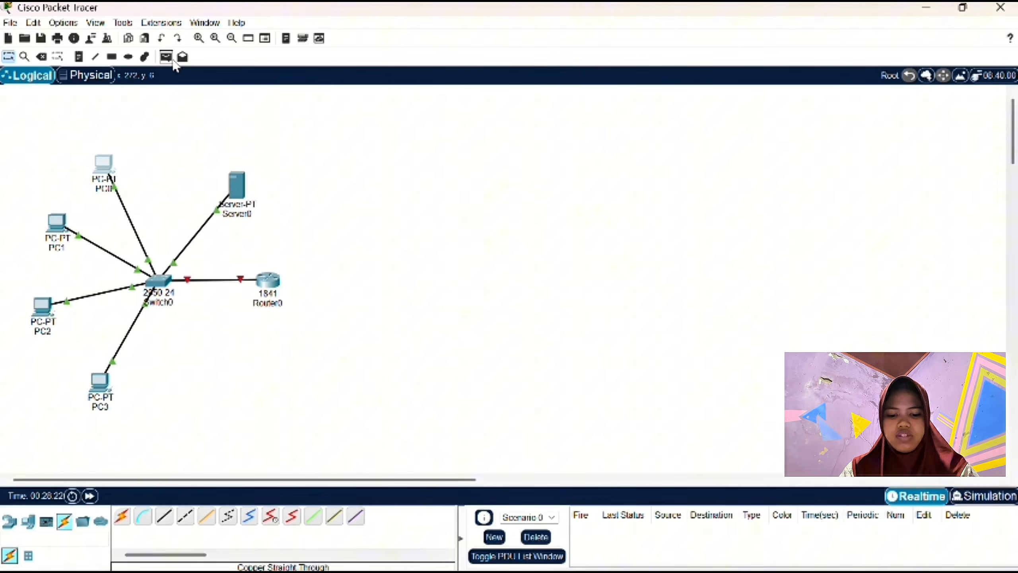
left_click(105, 164)
left_click(57, 223)
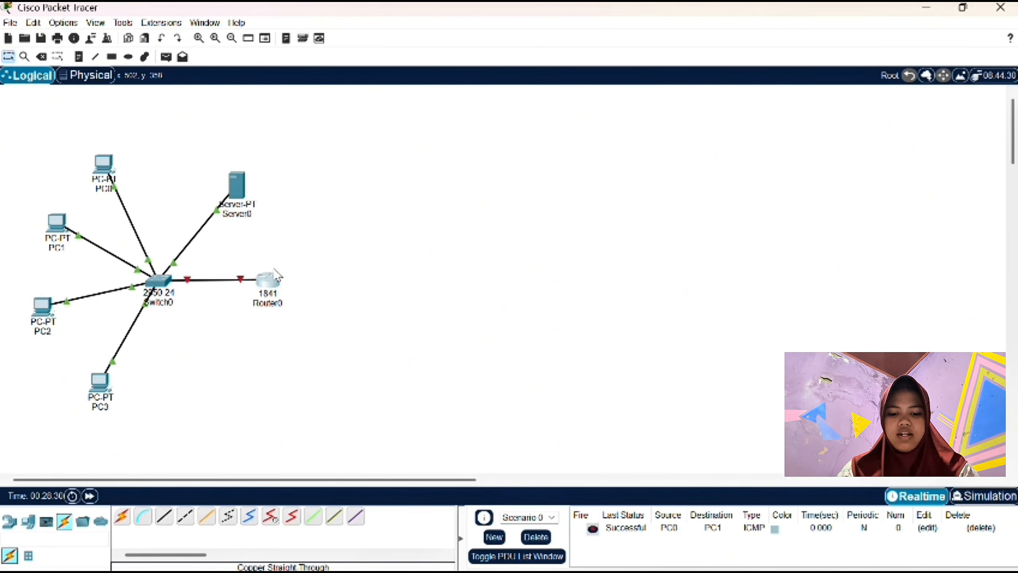
Open Router0's FastEthernet0/0 interface configuration
left_click(268, 281)
left_click_drag(683, 33, 688, 112)
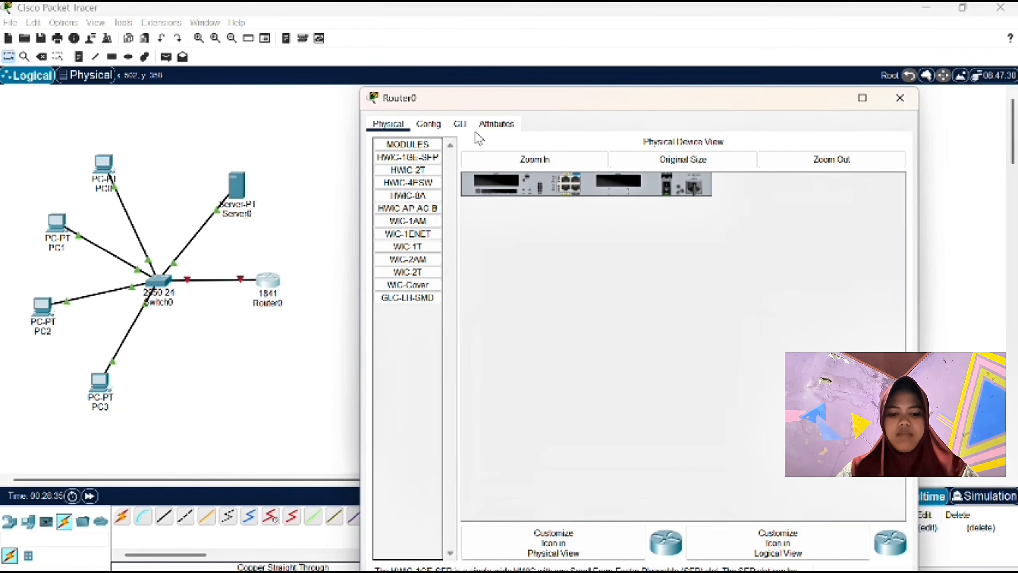
left_click(428, 124)
left_click(461, 261)
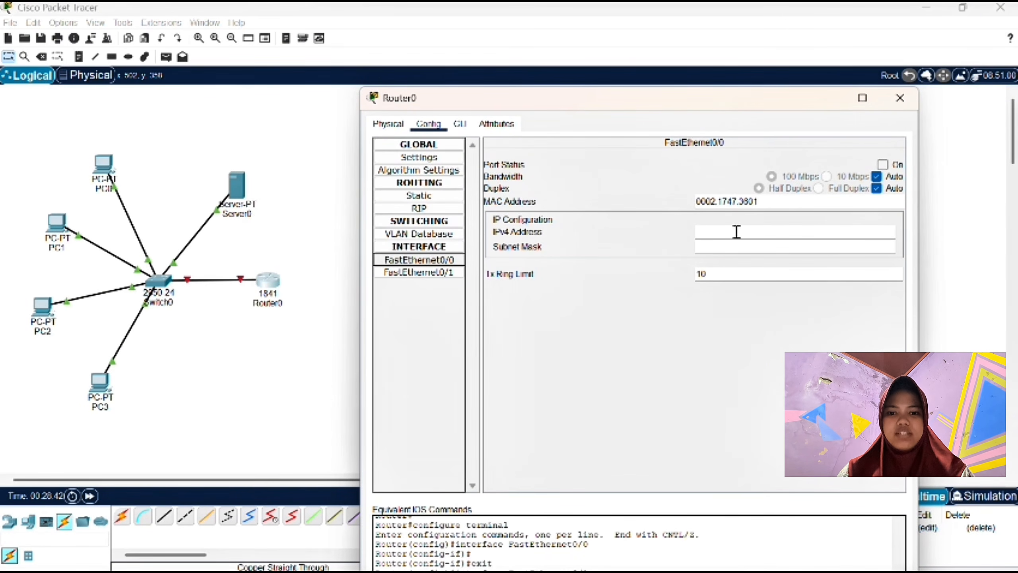
left_click(900, 98)
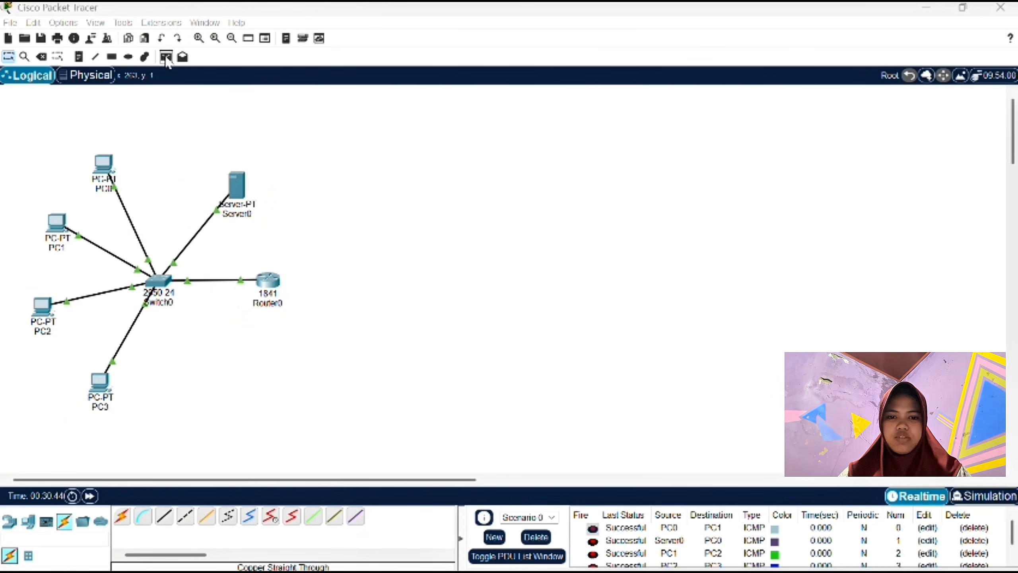
Send a simple PDU from PC0 to PC3 to test their connectivity
left_click(166, 57)
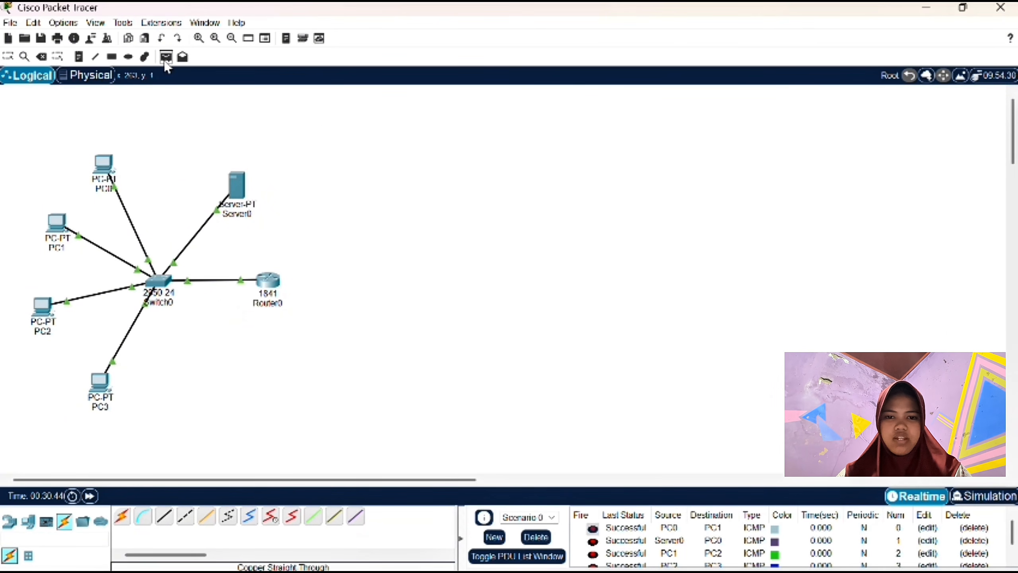
left_click(105, 165)
left_click(99, 384)
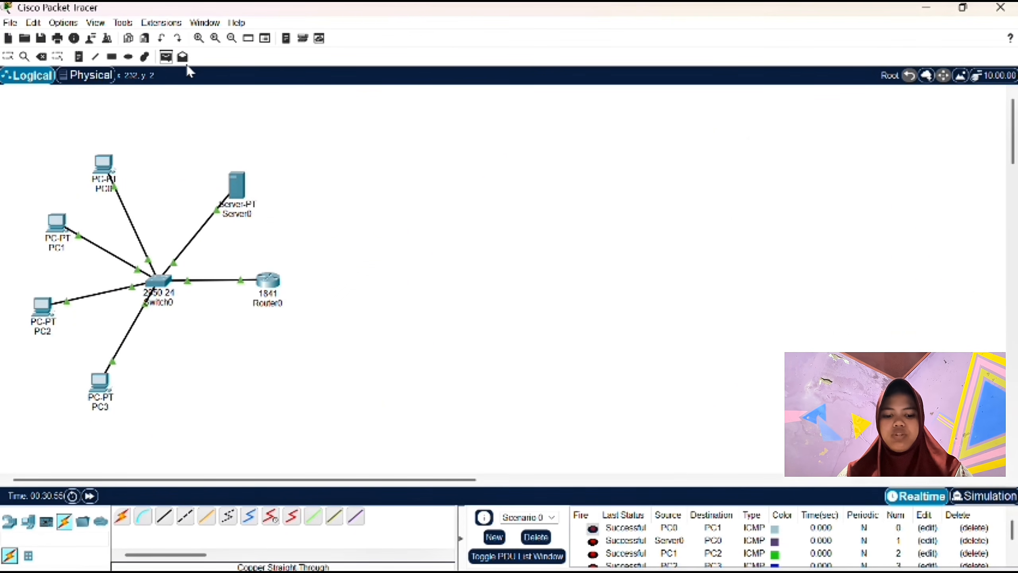
Clear Scenario 0's PDU list and send a simple PDU from Server0 to PC3
left_click(166, 57)
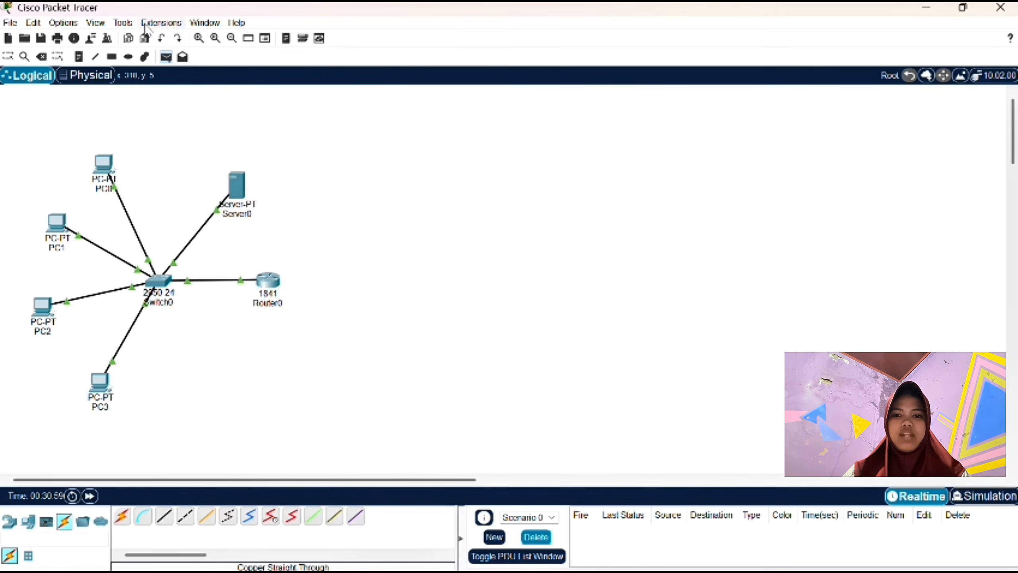
left_click(238, 186)
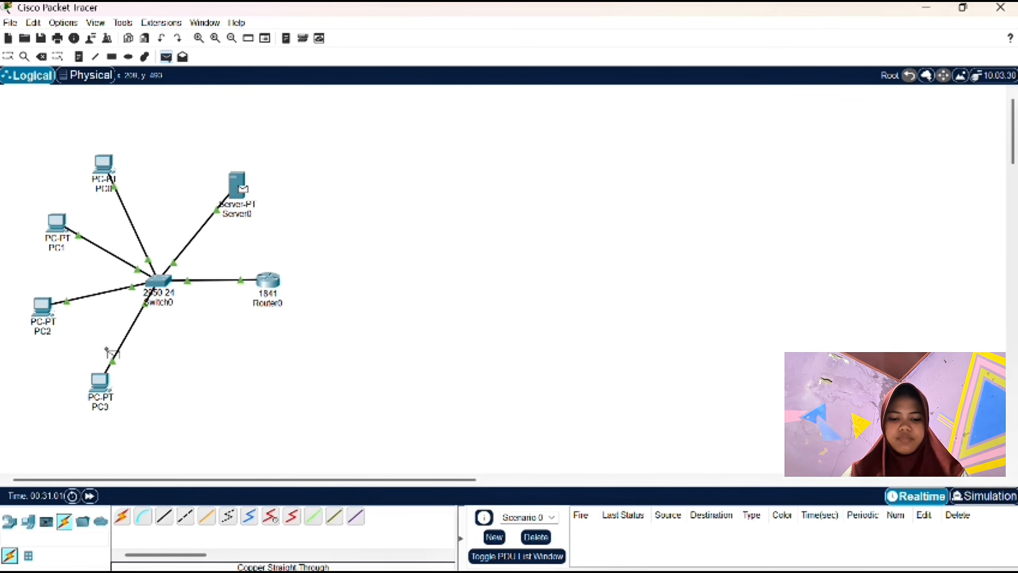
left_click(100, 387)
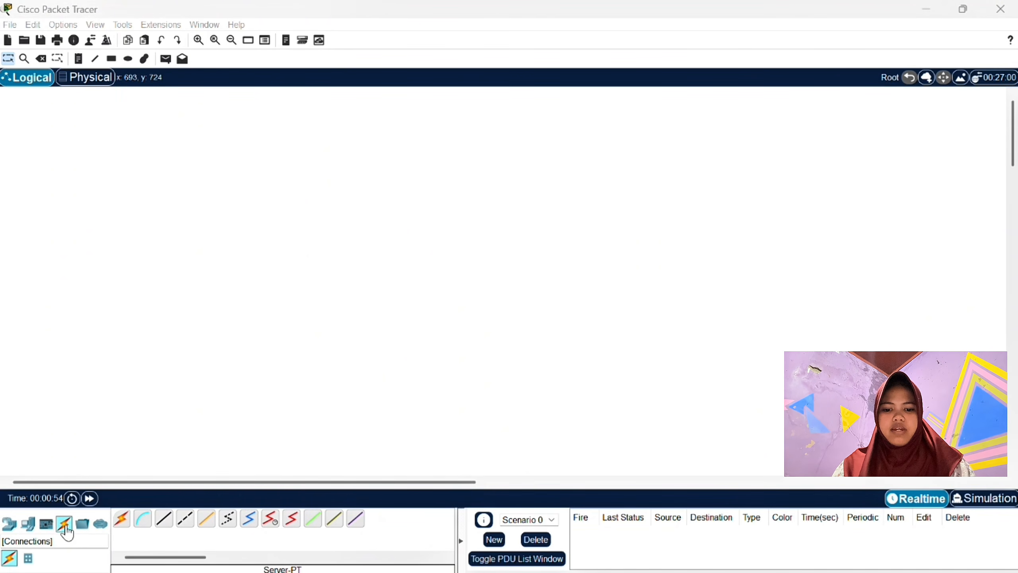
Place a generic Router-PT in the upper middle of the empty workspace
left_click(32, 529)
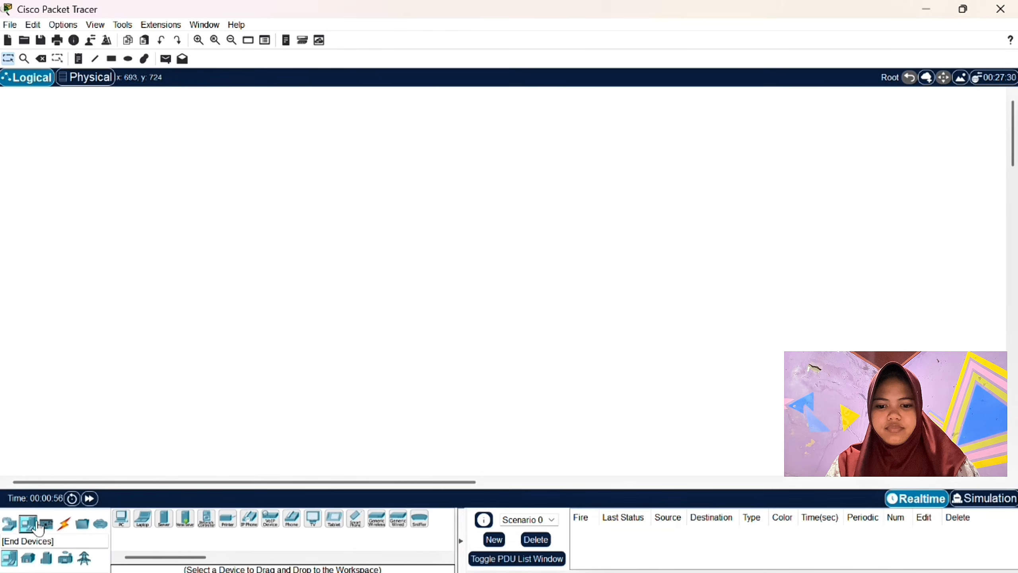
left_click(313, 517)
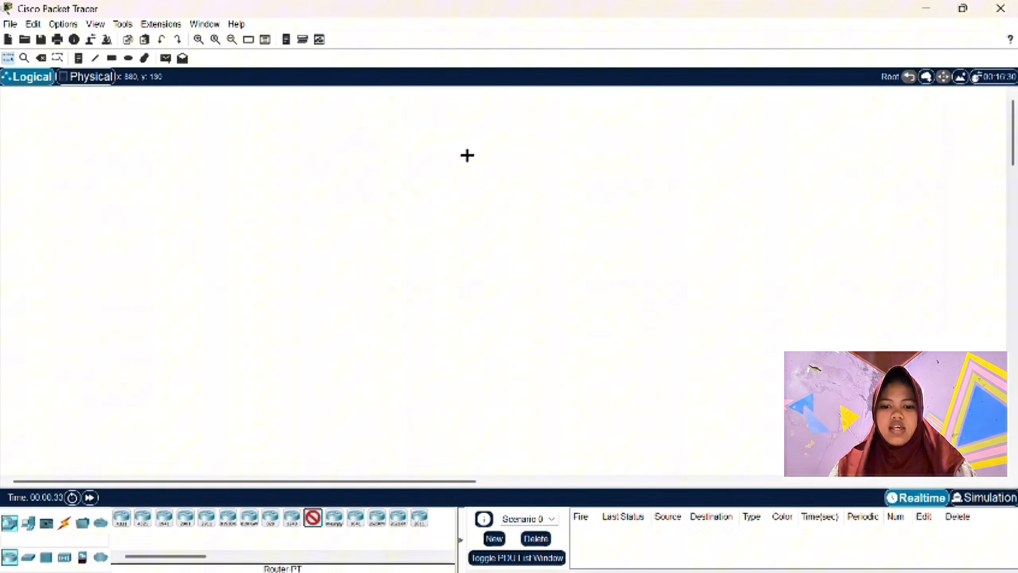
left_click(489, 145)
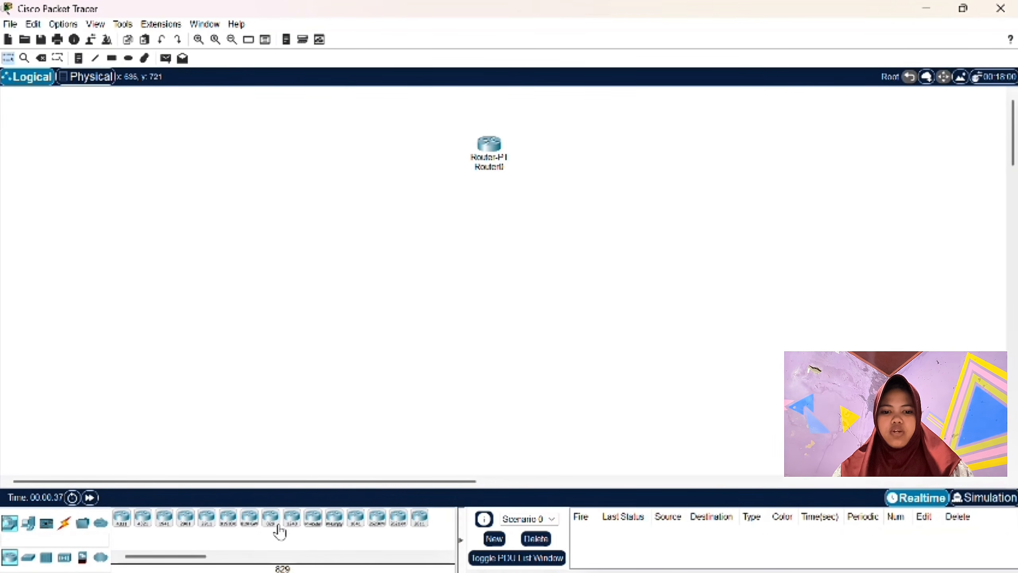
Place two 2950T-24 switches below the router, one on each side of it
type("swi")
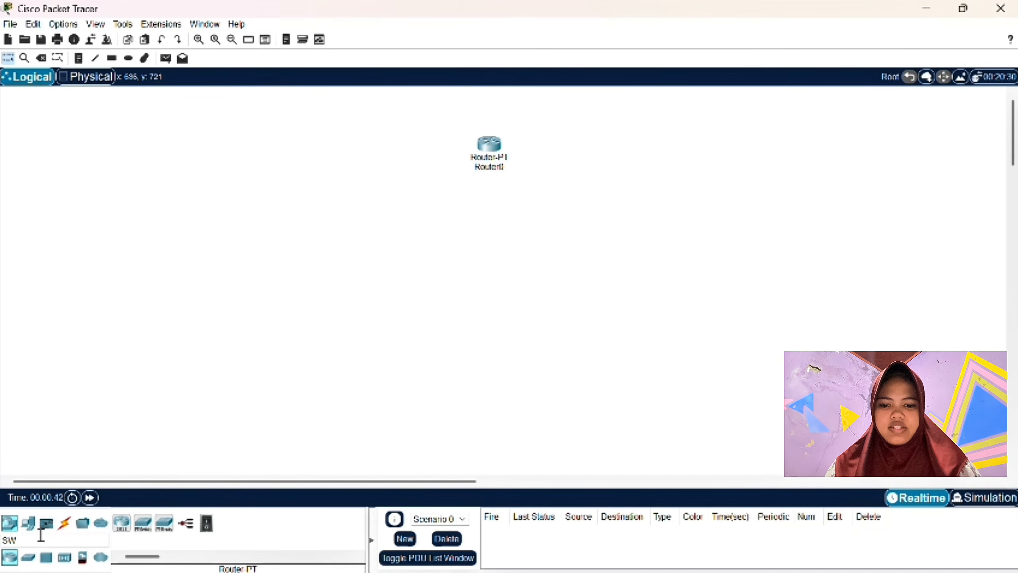
left_click(28, 558)
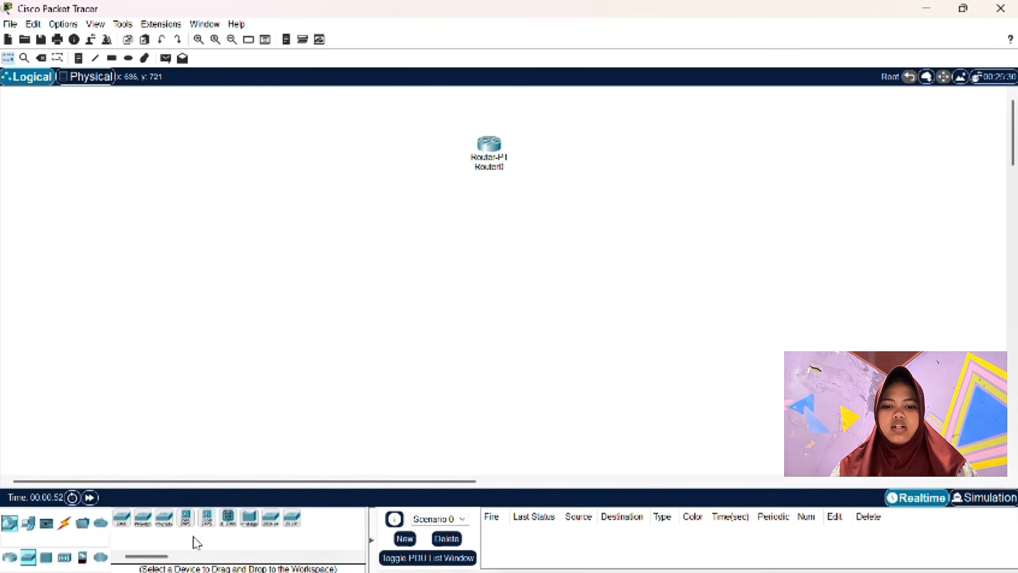
left_click(292, 518)
left_click(324, 227)
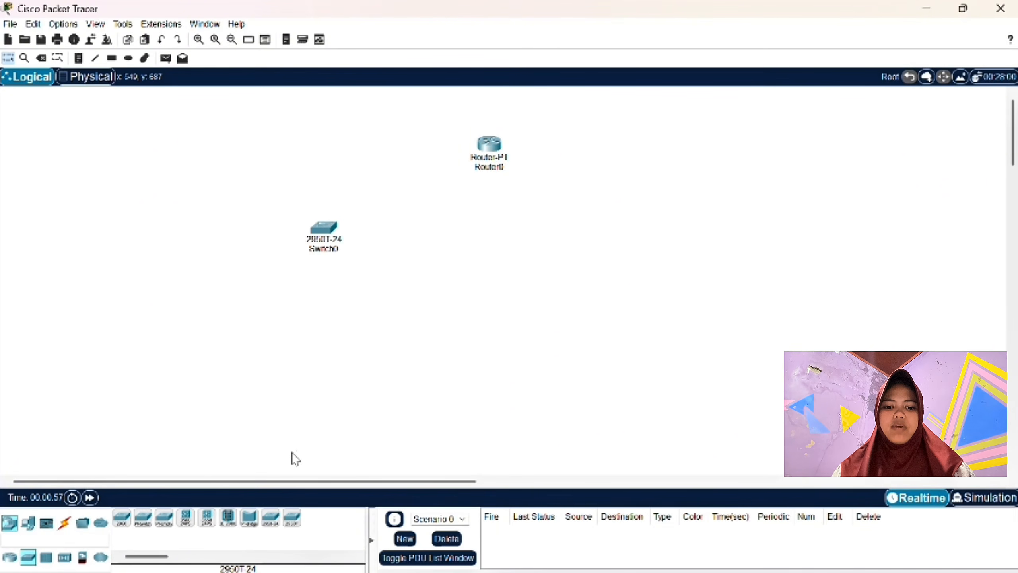
left_click(292, 517)
left_click(632, 236)
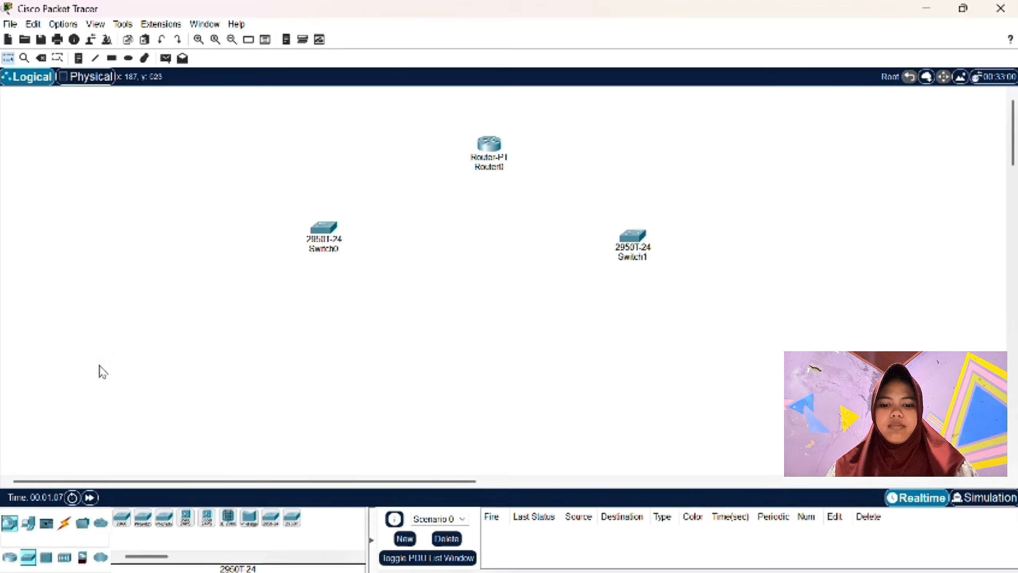
Place two PC-PT end devices side by side in the area below and to the left of Switch0
left_click(29, 523)
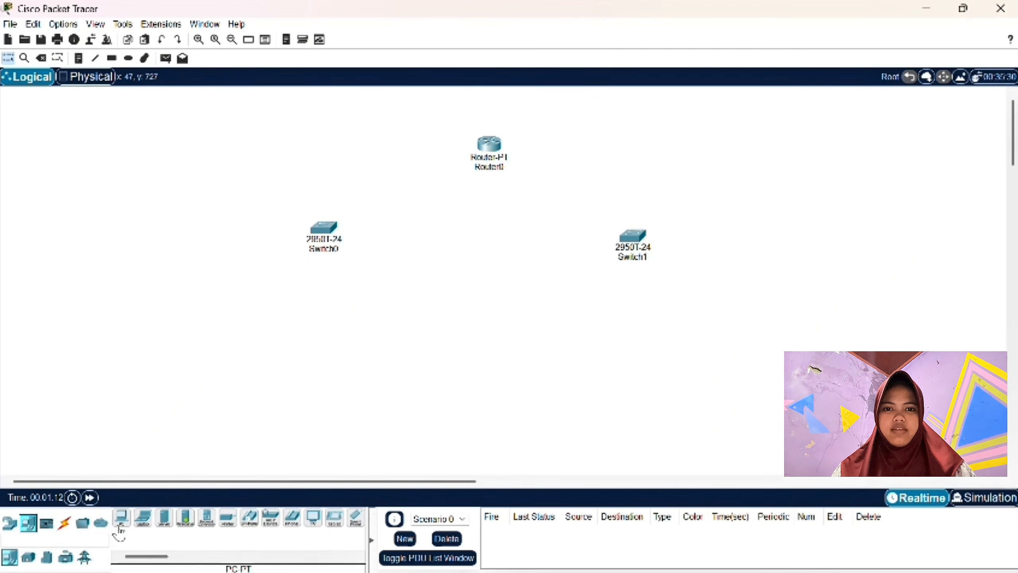
left_click(121, 519)
left_click(124, 405)
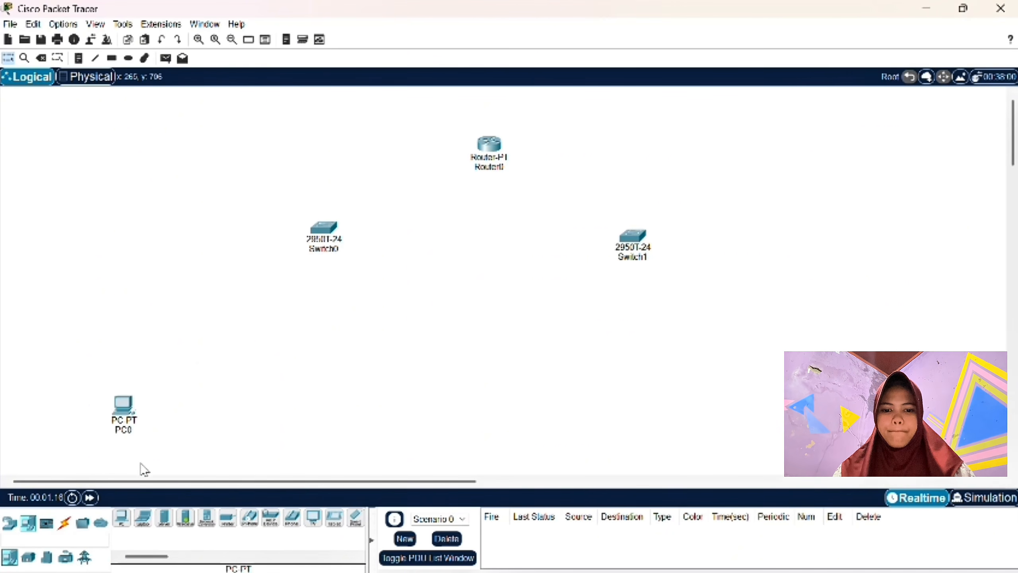
left_click(121, 517)
left_click(182, 394)
mouse_move(182, 394)
left_mouse_down()
mouse_move(185, 413)
mouse_move(163, 419)
mouse_move(157, 70)
mouse_move(196, 408)
mouse_move(193, 393)
left_mouse_up()
left_click(193, 393)
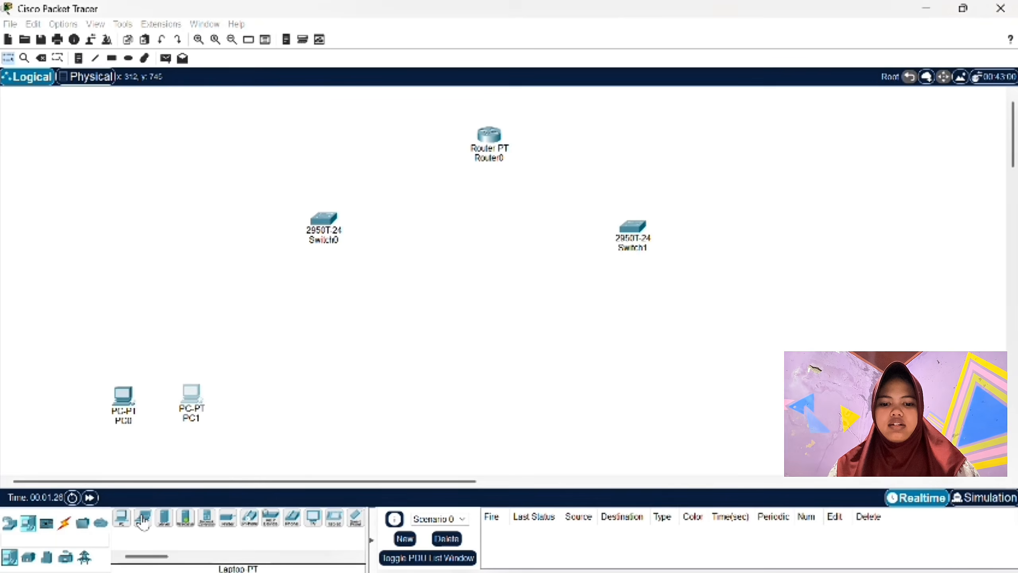
Place two Laptop-PT devices beside PC1, continuing the row of end devices below Switch0
left_click(143, 518)
left_click(266, 405)
left_click(152, 525)
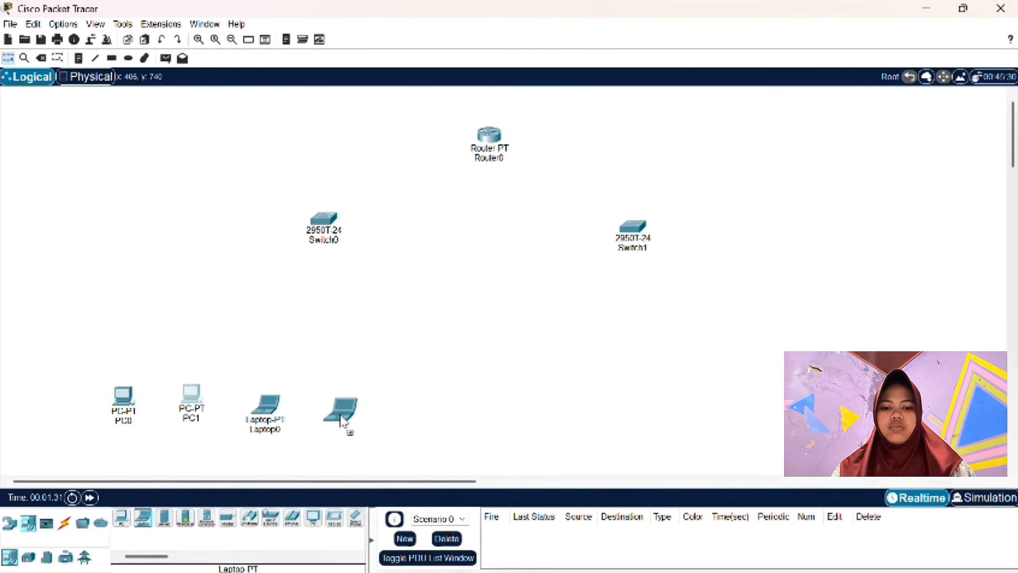
left_click(343, 421)
left_click(344, 425)
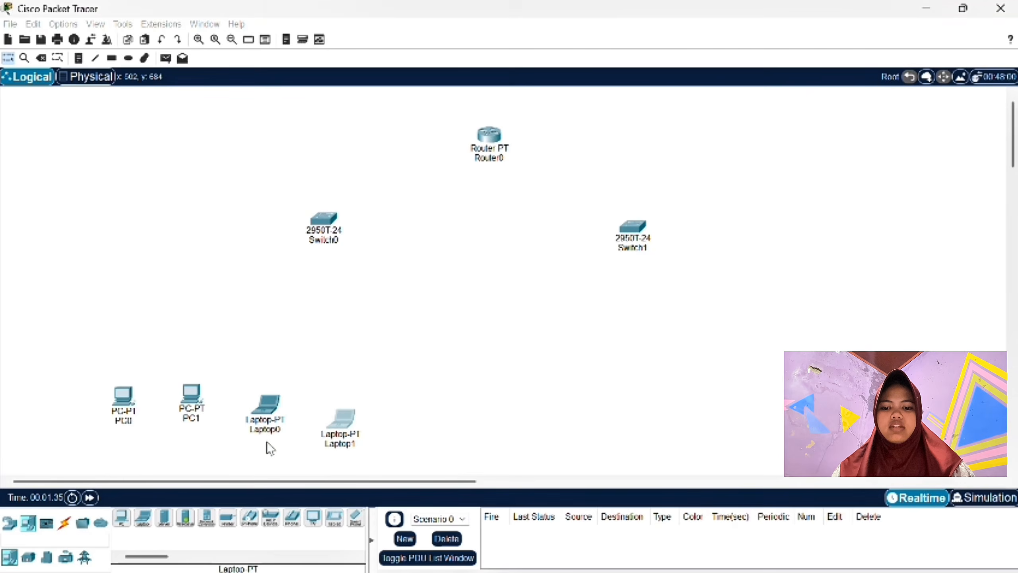
left_click_drag(268, 446, 100, 477)
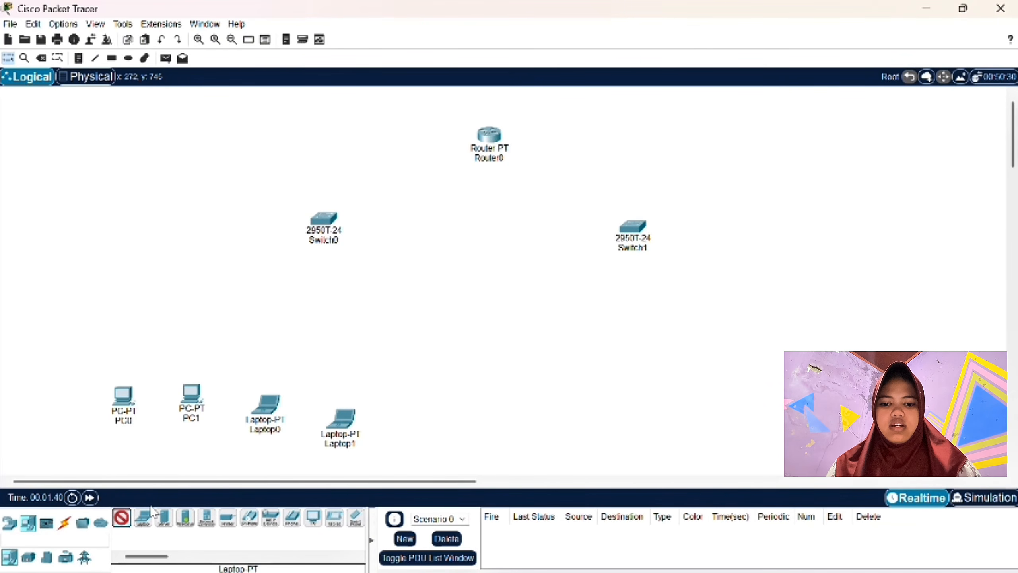
Place two PC-PT devices followed by two Laptop-PT devices in a row below Switch1
left_click(122, 517)
left_click(517, 388)
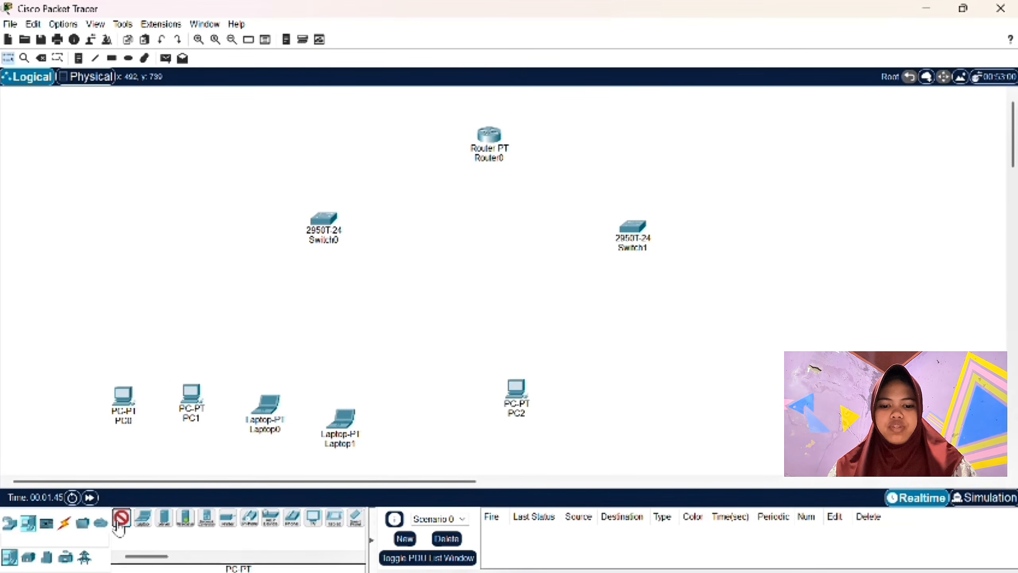
left_click(597, 390)
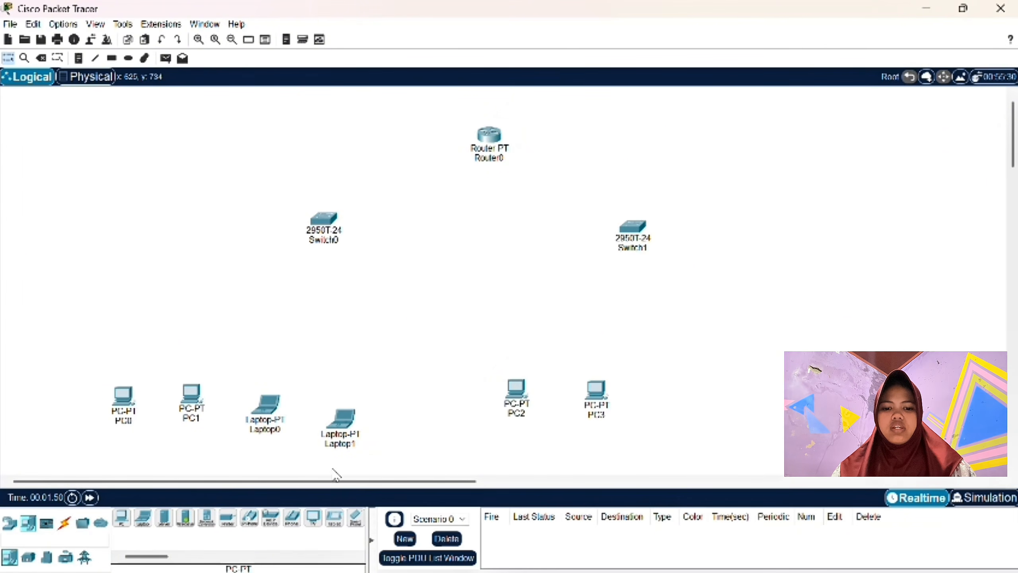
left_click(143, 518)
left_click(686, 393)
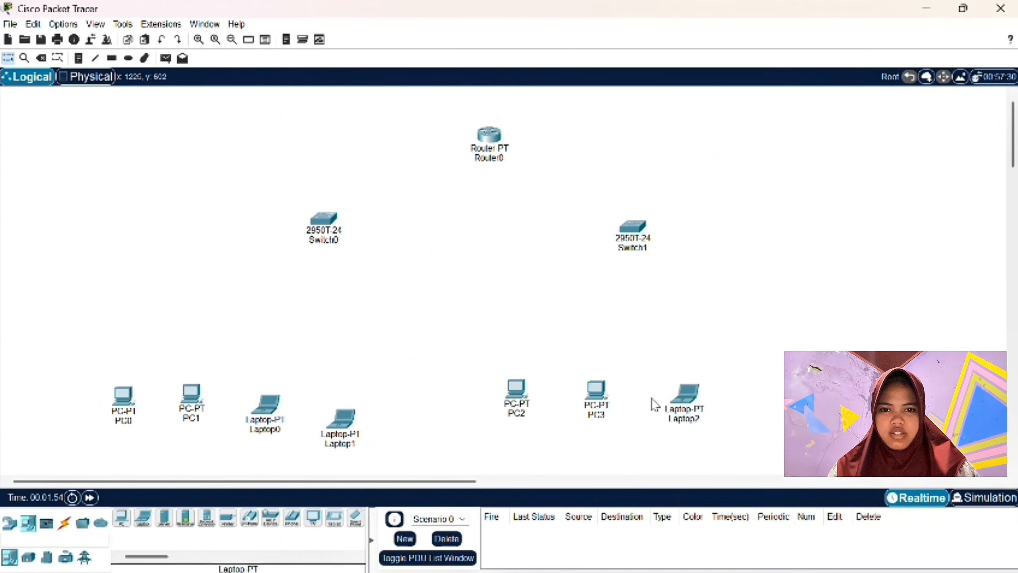
left_click(138, 522)
left_click(763, 366)
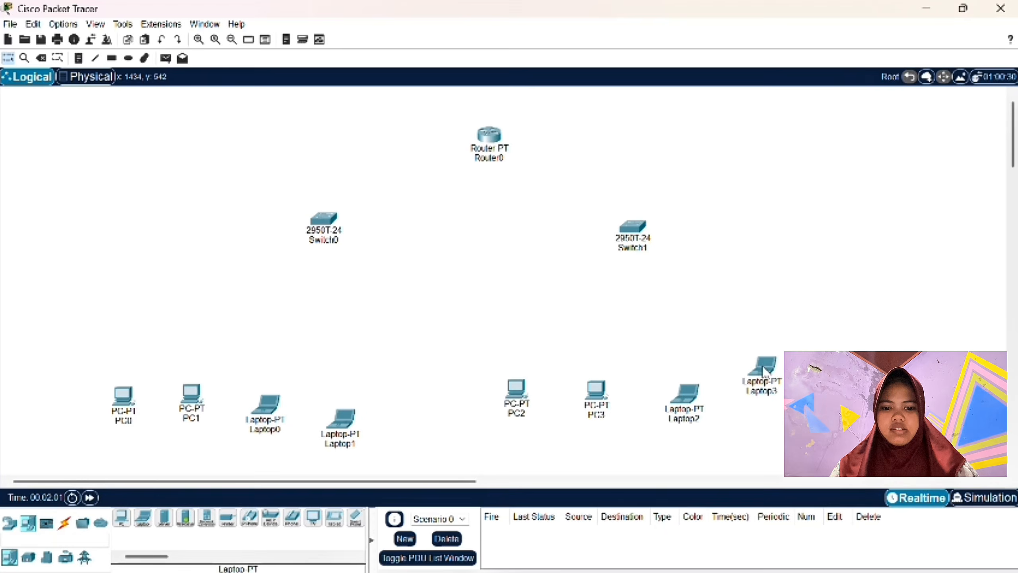
Move PC0 and Laptop3 slightly higher and nudge Laptop2, closing any device windows opened along the way
left_click_drag(123, 395, 121, 369)
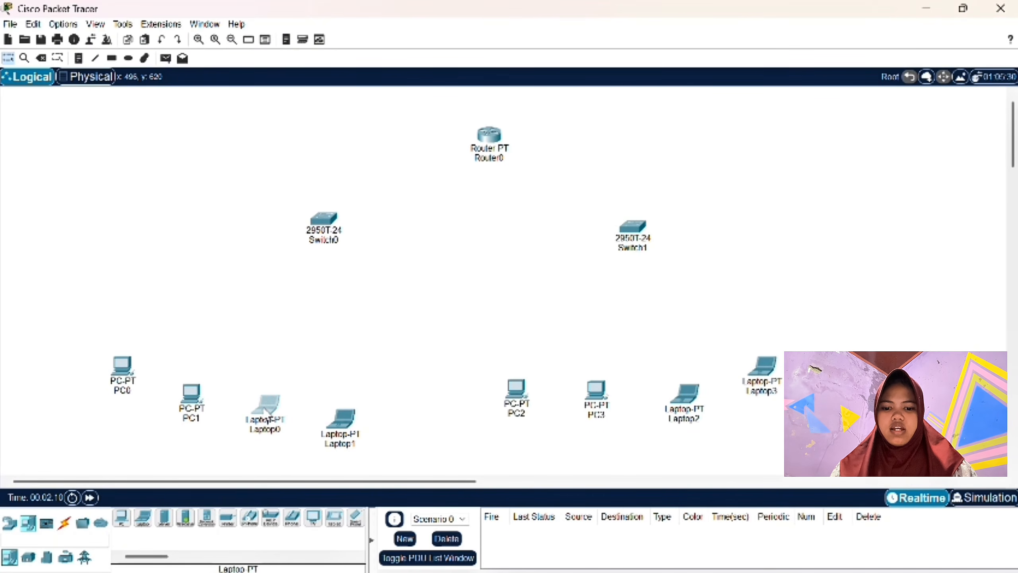
left_click_drag(267, 419, 267, 419)
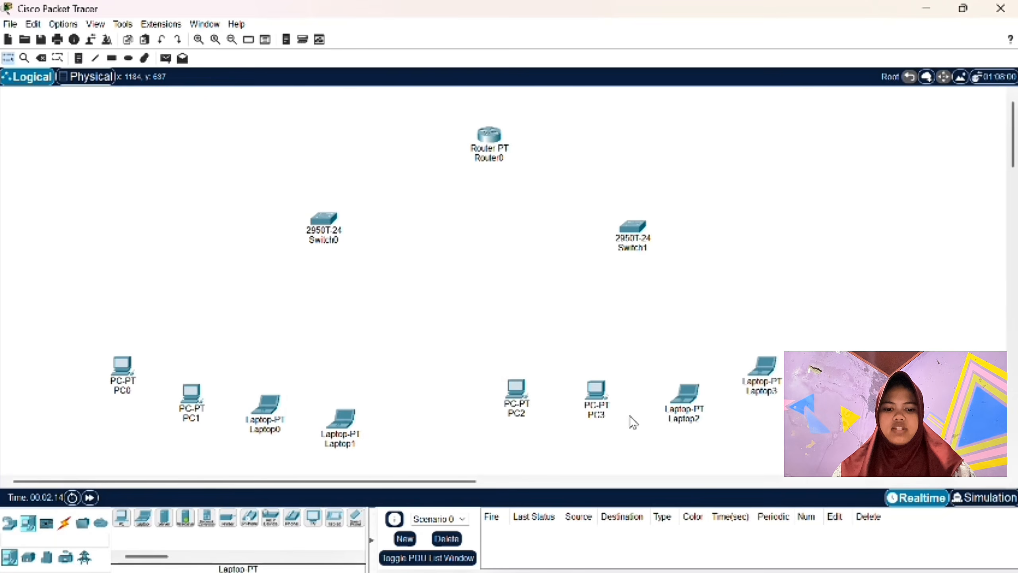
left_click_drag(763, 370, 756, 359)
left_click(756, 356)
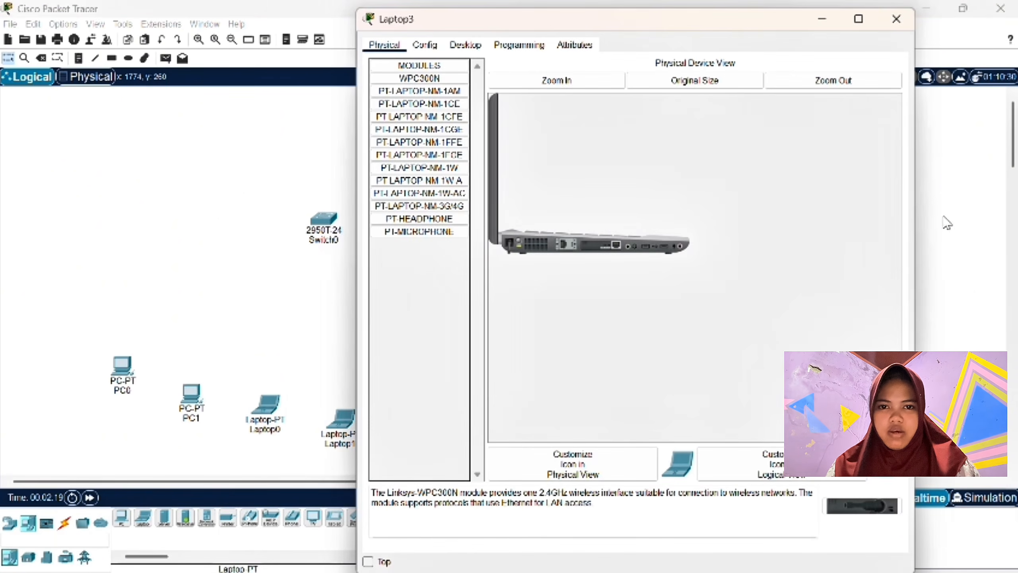
left_click(899, 19)
left_click_drag(683, 392, 688, 393)
left_click(265, 405)
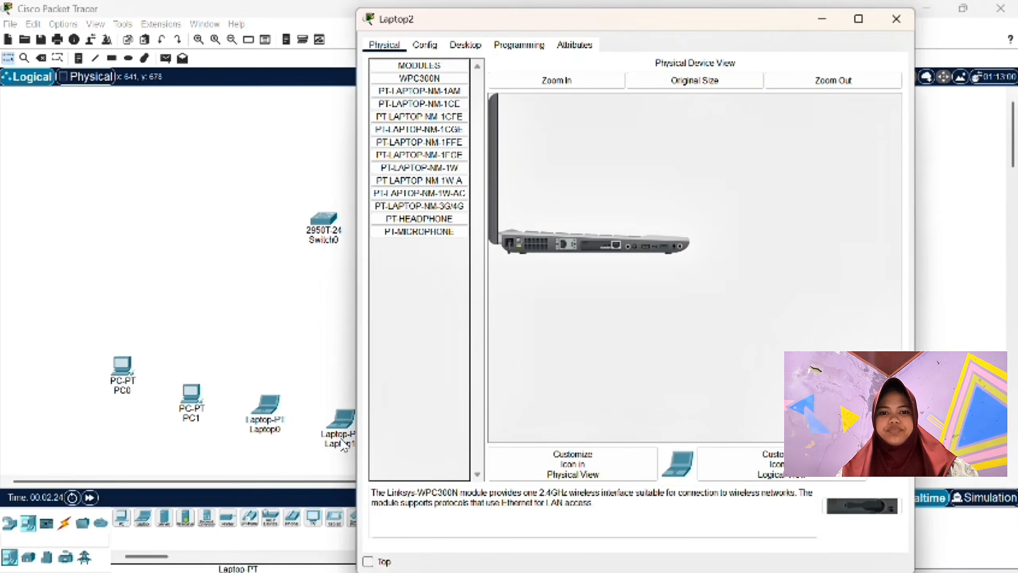
left_click(898, 19)
Move PC3 and PC2 lower so the end devices below Switch1 form a diagonal row
left_click_drag(252, 378, 590, 421)
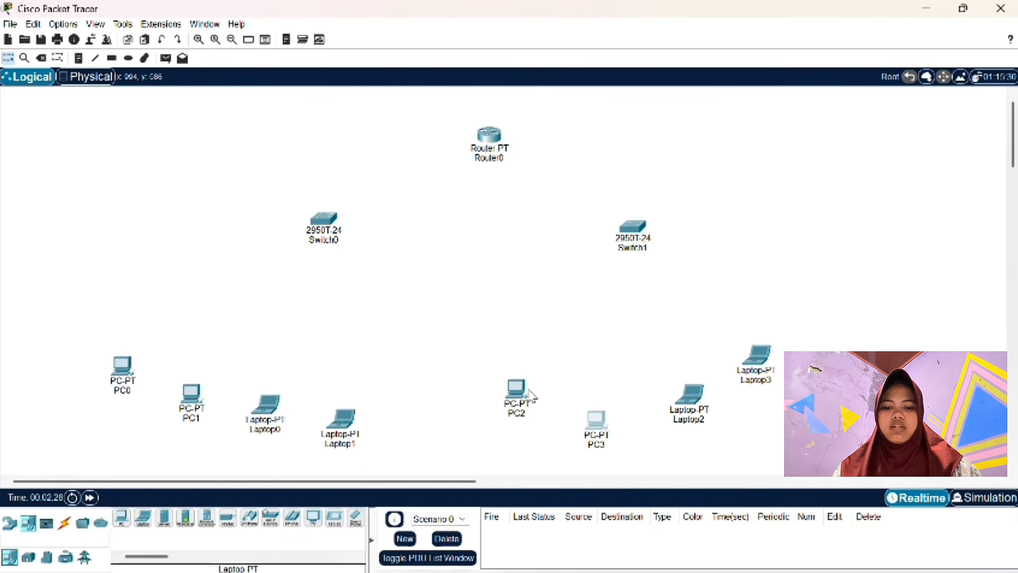
left_click_drag(521, 391, 513, 457)
left_click(513, 450)
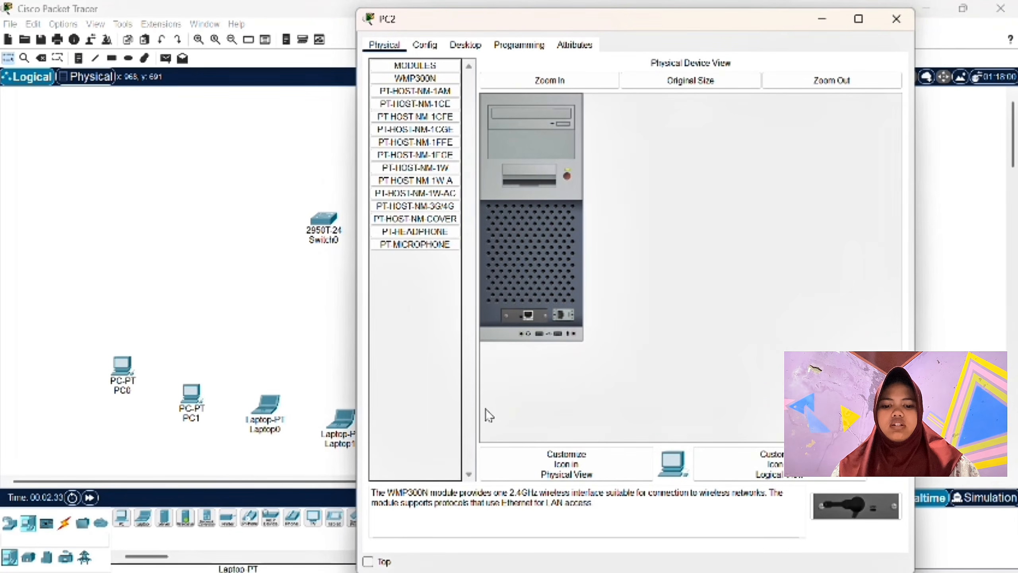
left_click(323, 405)
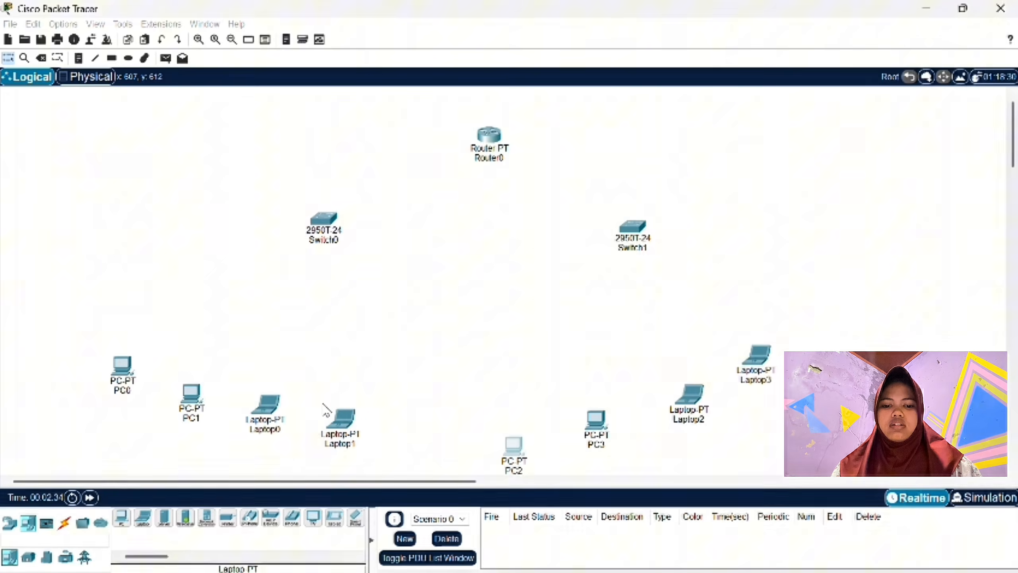
Connect Switch0's FastEthernet0/1 to PC0's FastEthernet0 with a copper straight-through cable
left_click(66, 521)
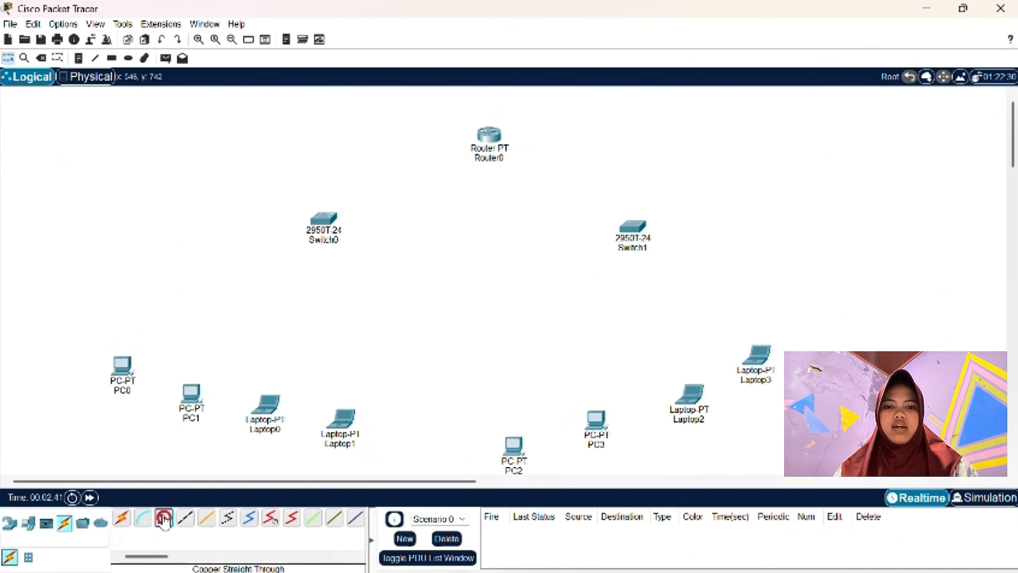
left_click(164, 521)
left_click(323, 221)
left_click(360, 33)
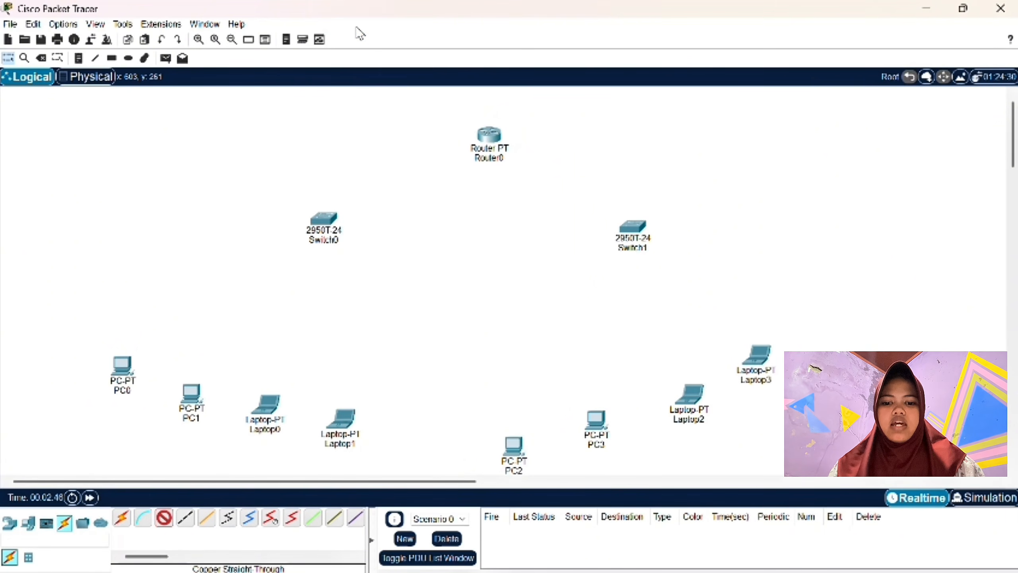
left_click(121, 369)
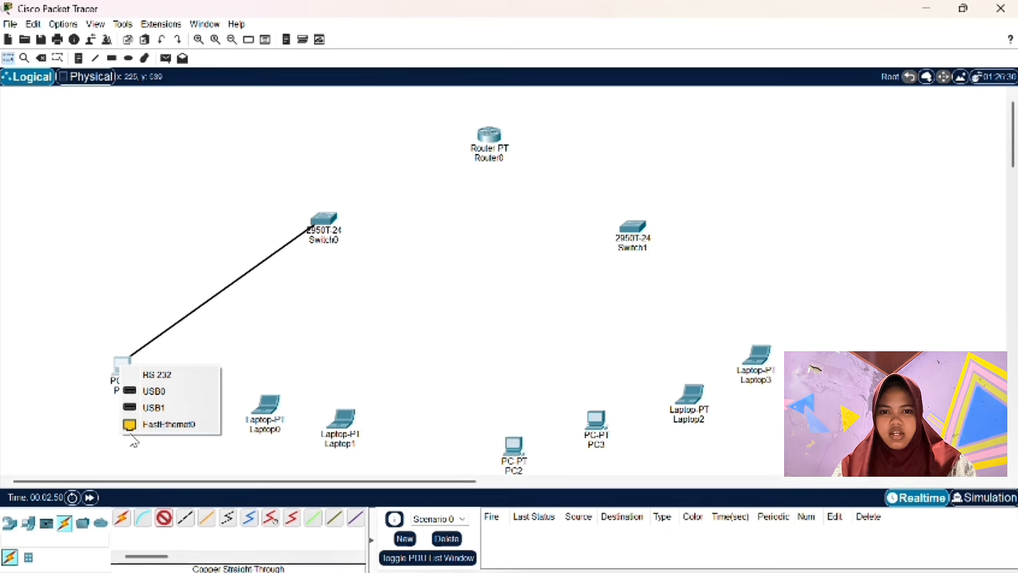
left_click(132, 425)
Connect Switch0's FastEthernet0/2 to PC1's FastEthernet0 with a copper straight-through cable
left_click(164, 520)
left_click(322, 225)
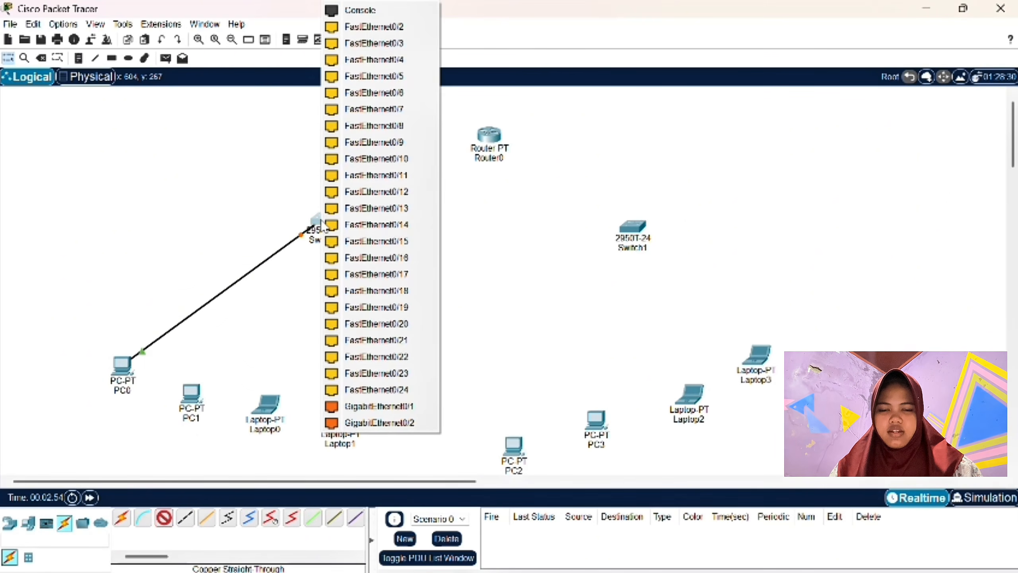
left_click(375, 27)
left_click(195, 391)
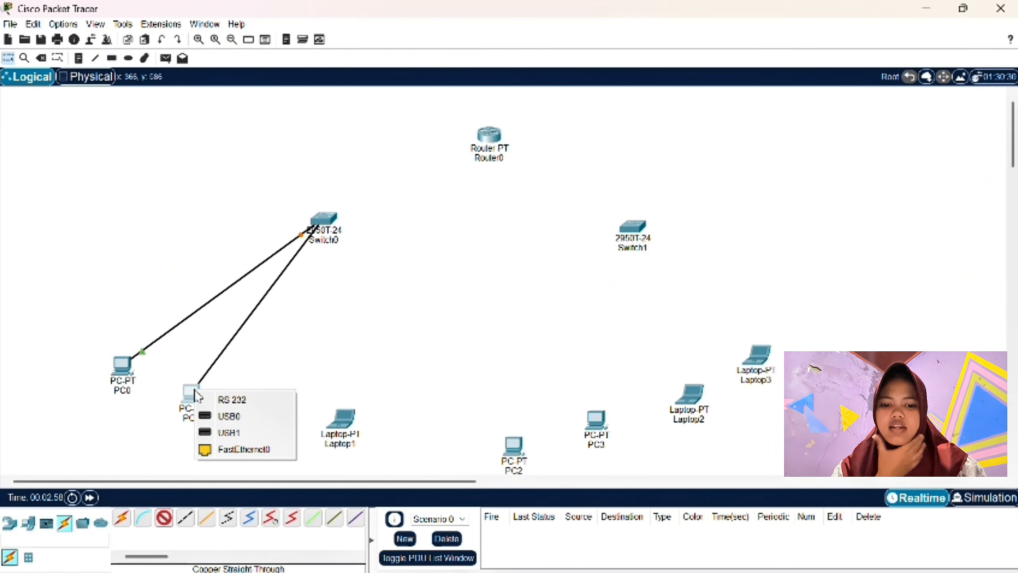
left_click(225, 450)
Connect Switch0's FastEthernet0/3 to Laptop0's FastEthernet0 with a copper straight-through cable
left_click(321, 220)
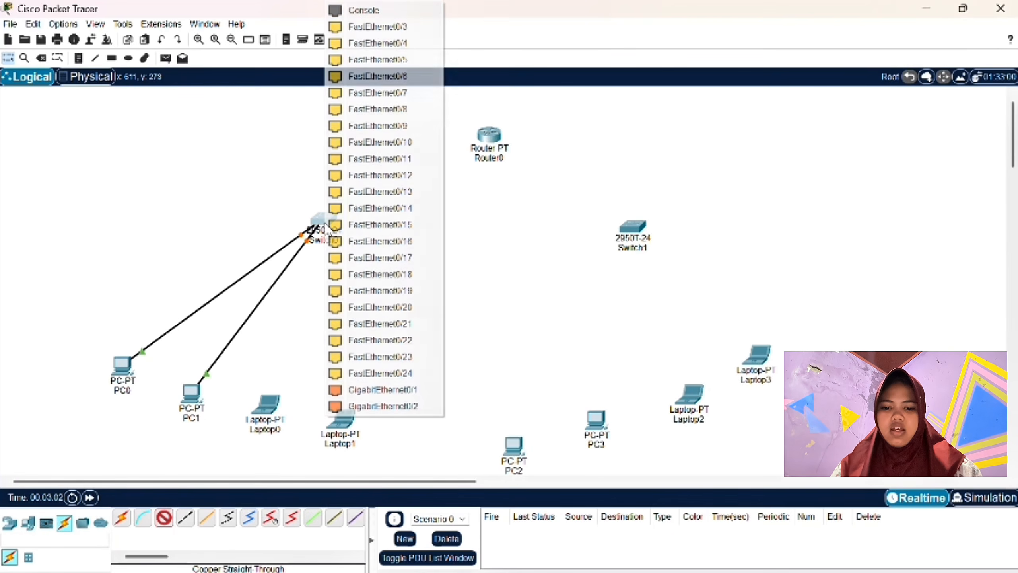
left_click(375, 28)
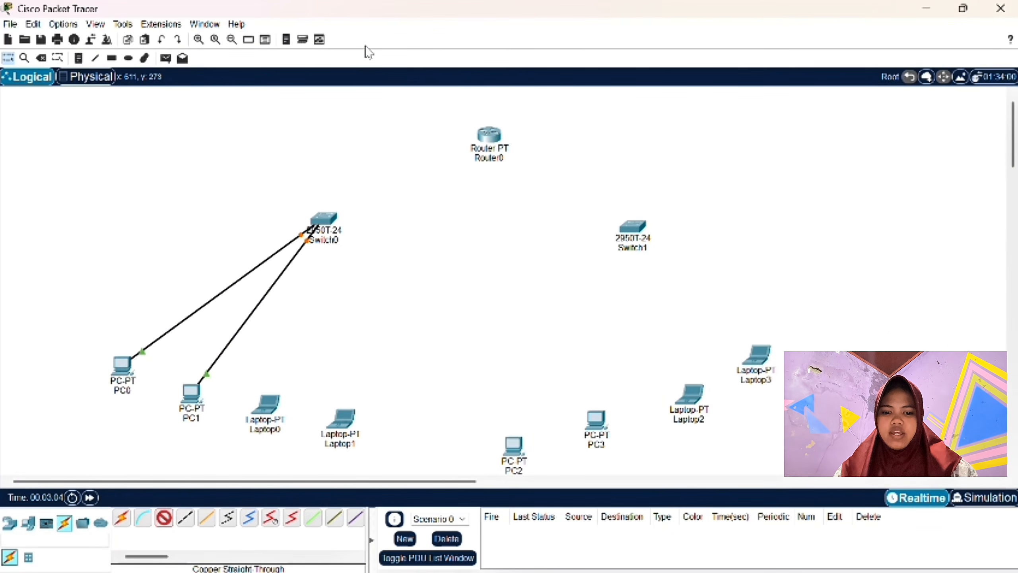
left_click(267, 405)
left_click(289, 462)
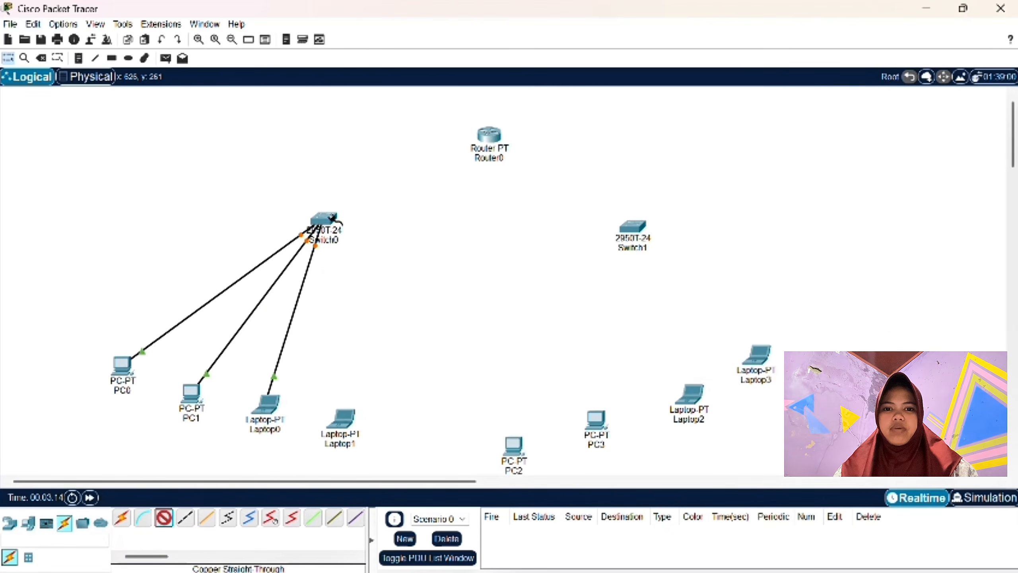
Connect Switch0's FastEthernet0/4 to Laptop1's FastEthernet0 with a copper straight-through cable
left_click(333, 219)
left_click(375, 26)
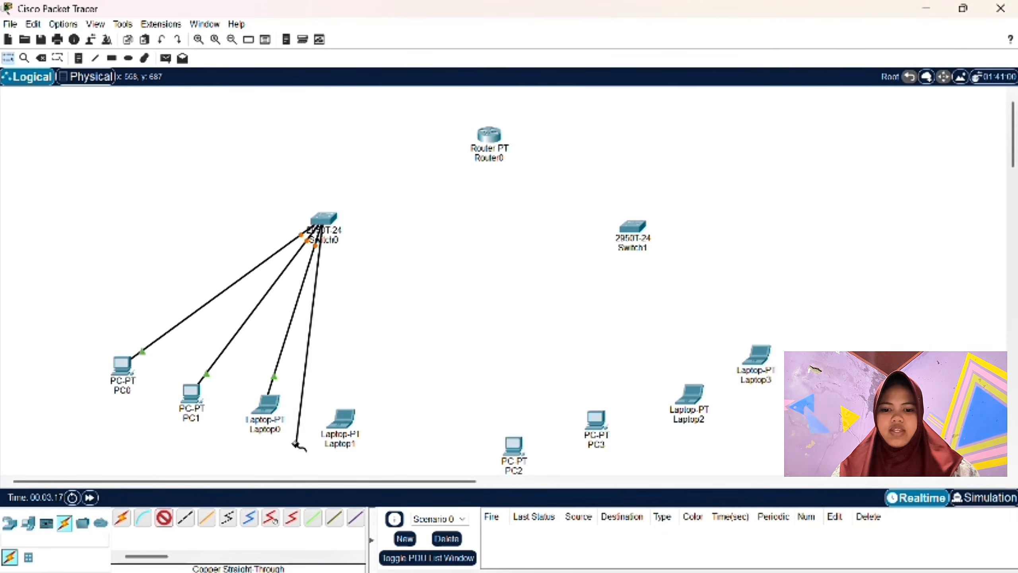
left_click(341, 419)
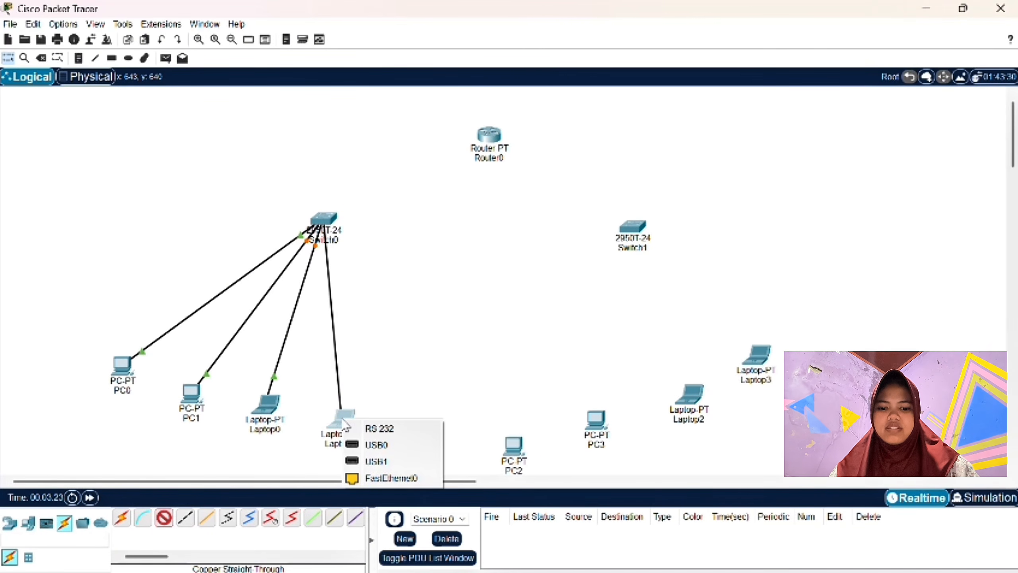
left_click(371, 477)
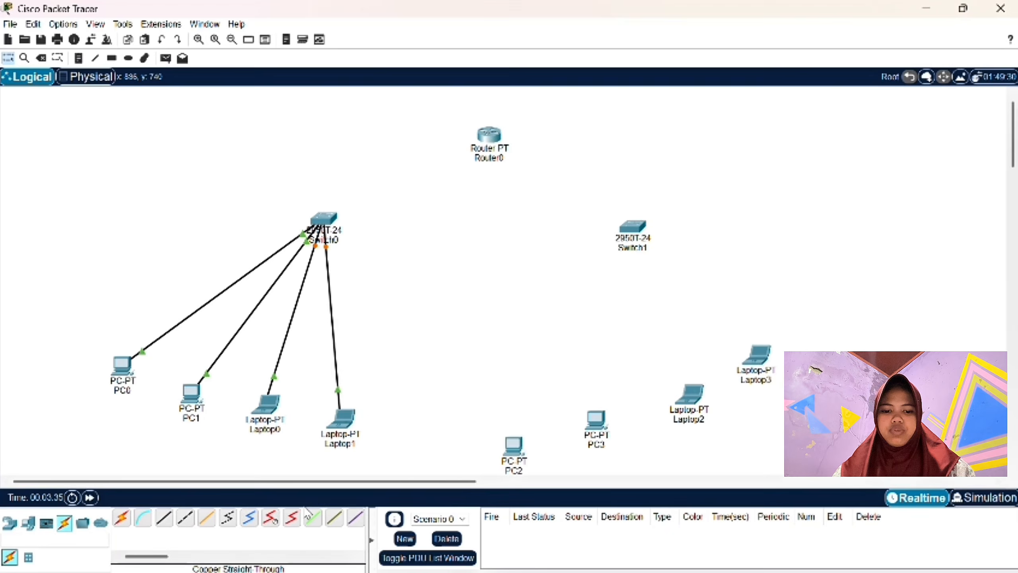
Connect Switch1's FastEthernet0/1 to PC2's FastEthernet0 with a copper straight-through cable
left_click(164, 518)
left_click(625, 233)
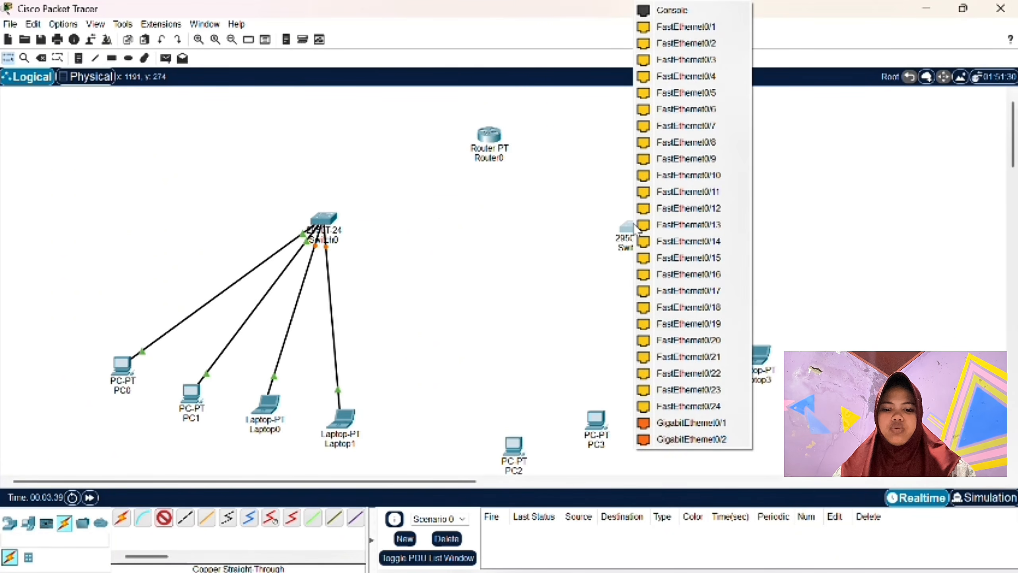
left_click(682, 25)
left_click(519, 443)
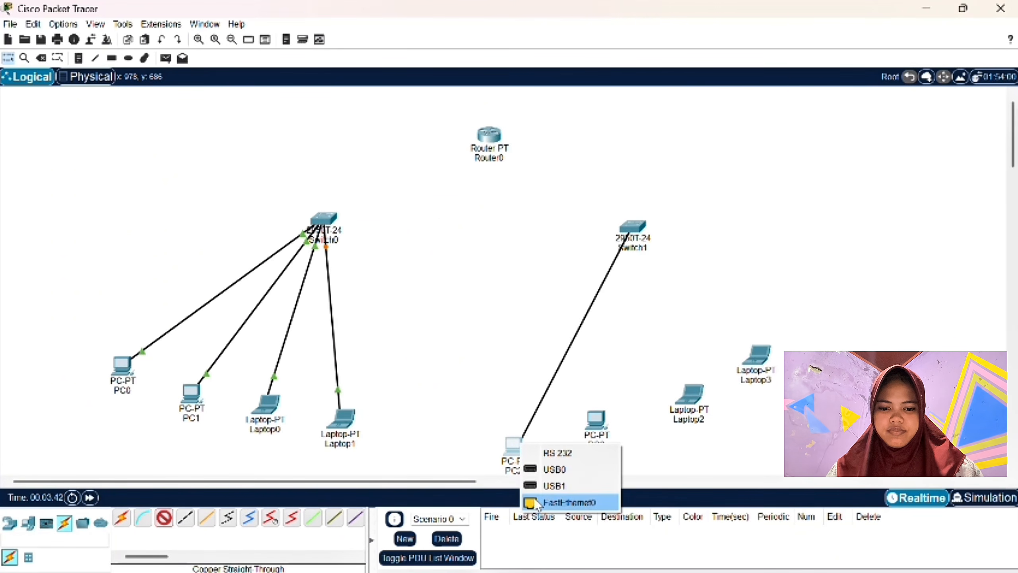
left_click(560, 500)
Connect Switch1's FastEthernet0/3 to PC3's FastEthernet0 with a copper straight-through cable
left_click(164, 518)
left_click(631, 223)
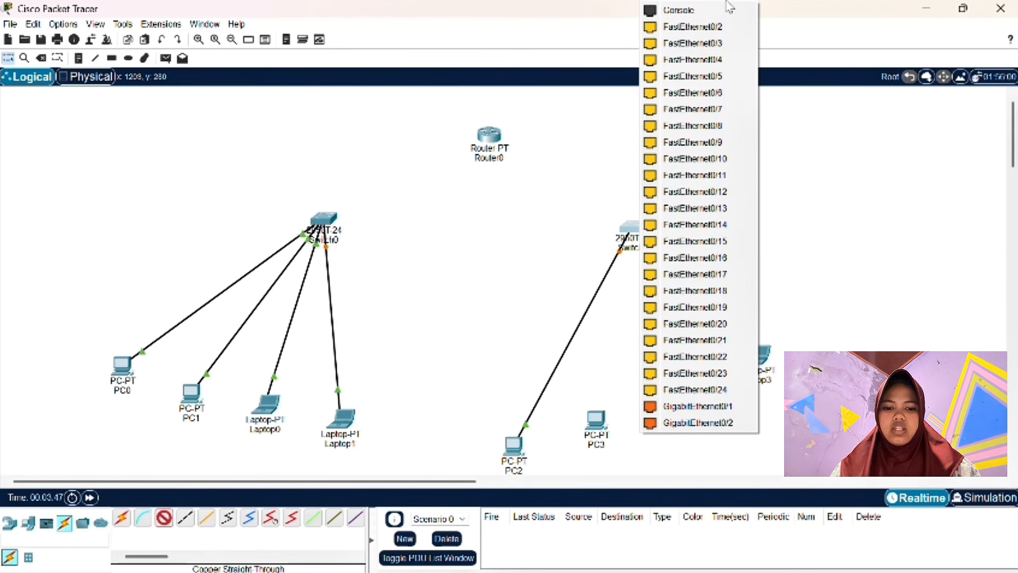
left_click(681, 42)
left_click(596, 421)
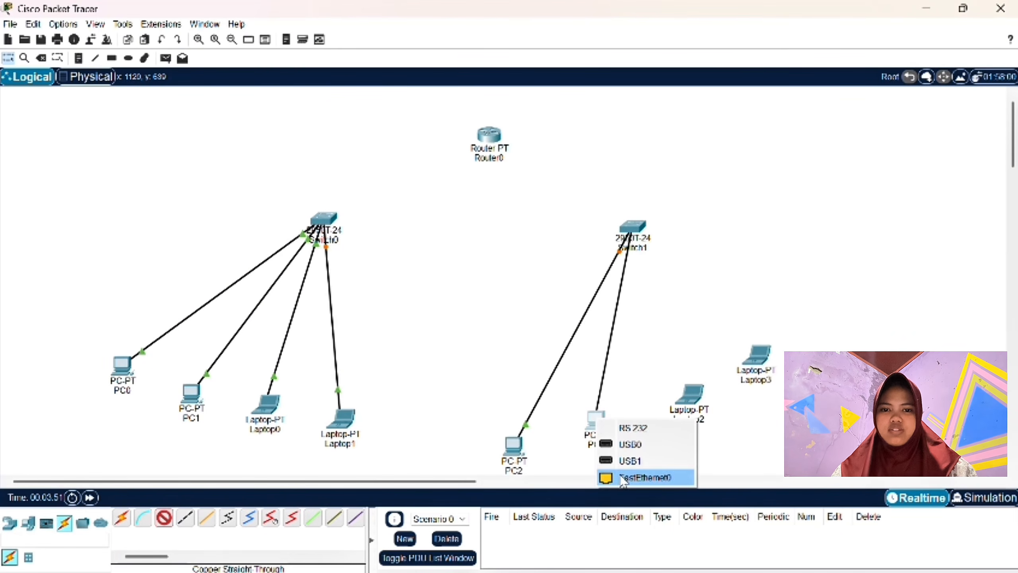
left_click(645, 478)
Connect Switch1's first free FastEthernet port to Laptop2's FastEthernet0 with a copper straight-through cable
left_click(165, 518)
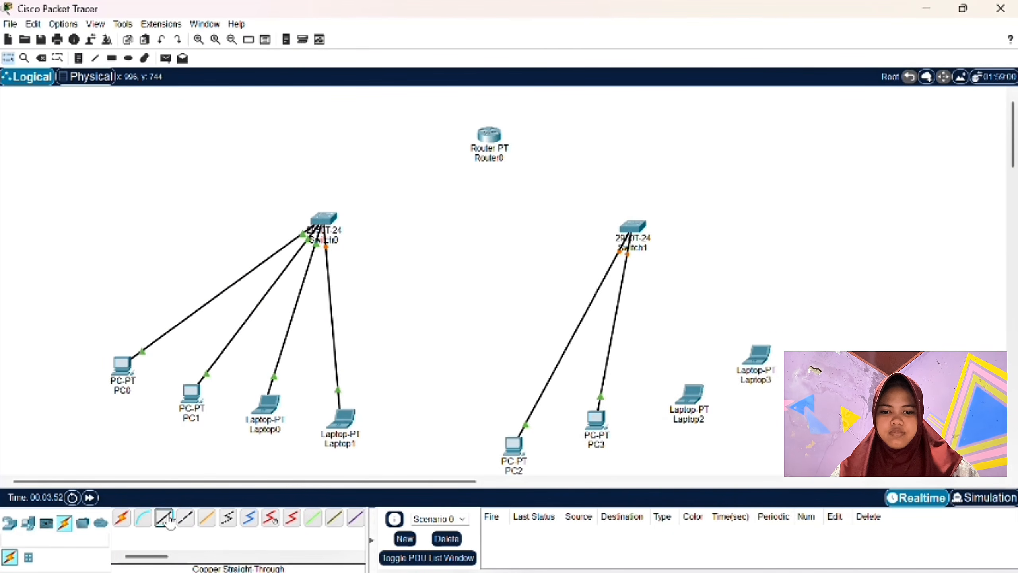
left_click(637, 217)
left_click(652, 28)
left_click(686, 396)
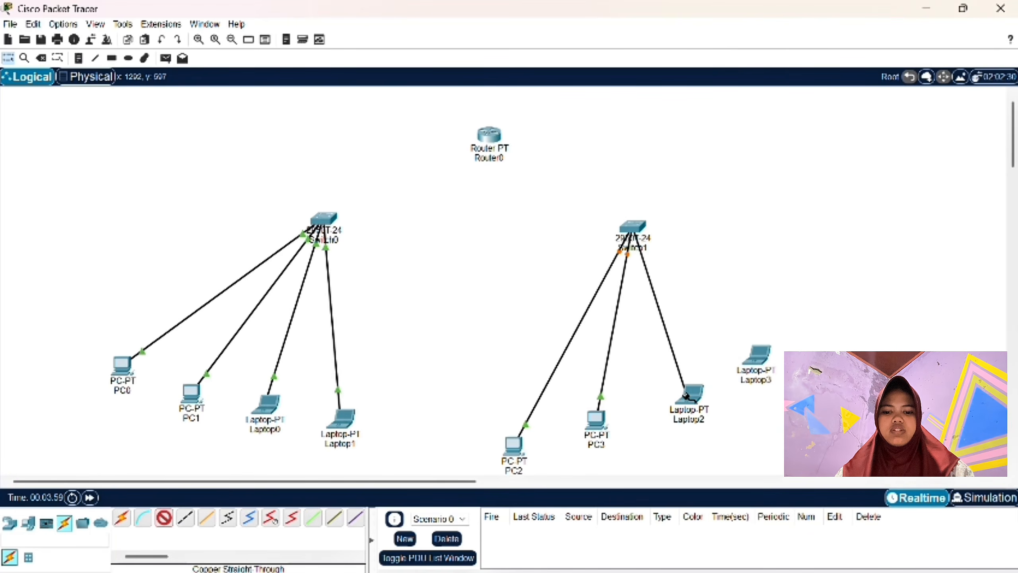
left_click(748, 452)
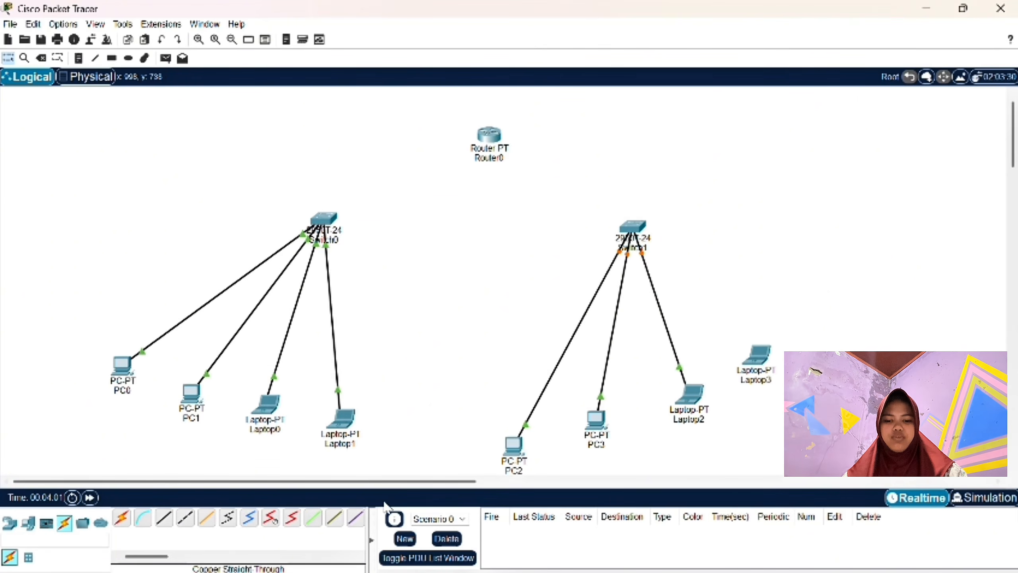
Connect Switch1's FastEthernet0/4 to Laptop3's FastEthernet0 with a copper straight-through cable
left_click(164, 519)
left_click(632, 227)
left_click(658, 24)
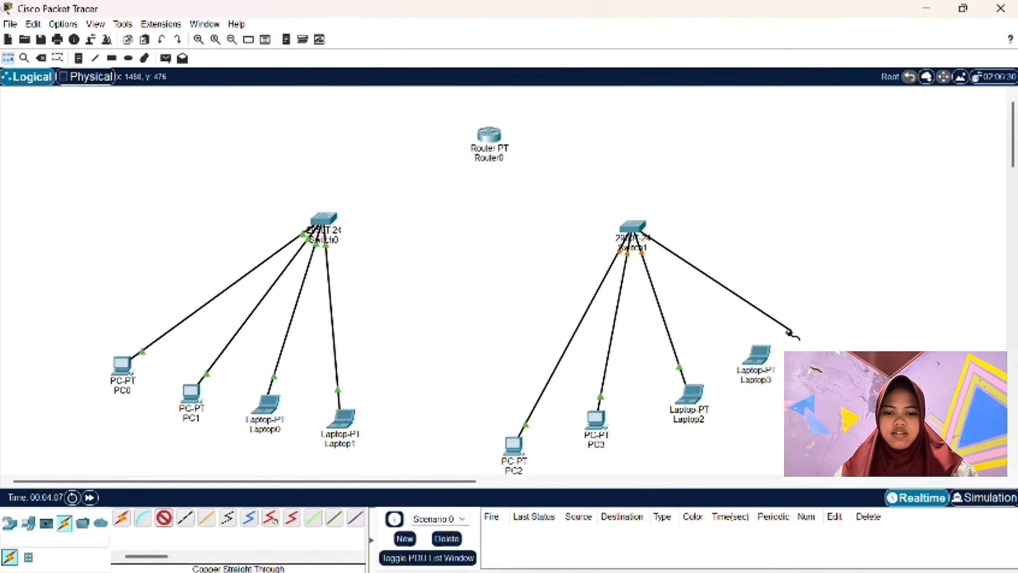
left_click(757, 356)
left_click(760, 416)
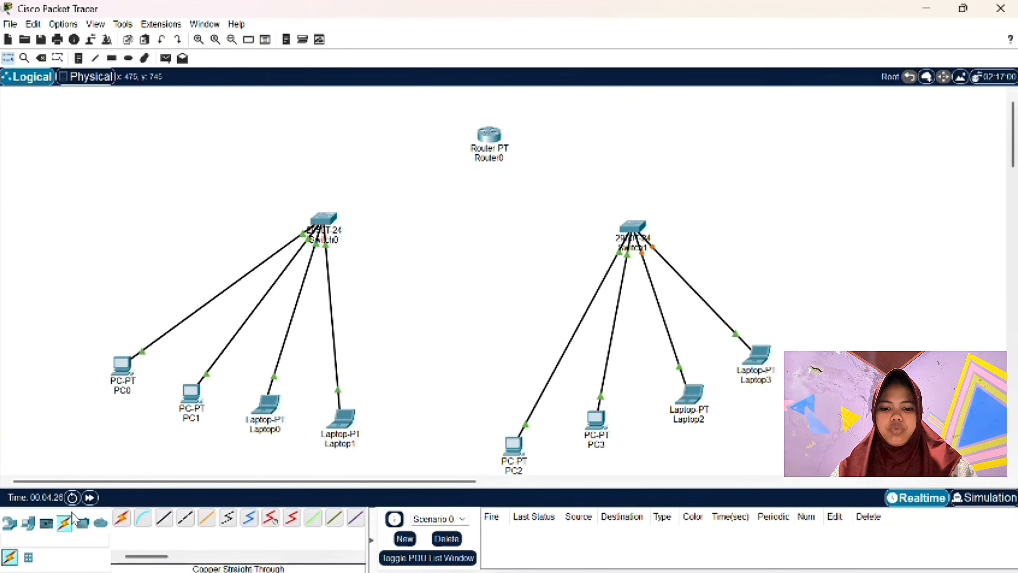
Connect Router0 to Switch0's first free FastEthernet port with a copper straight-through cable
left_click(163, 518)
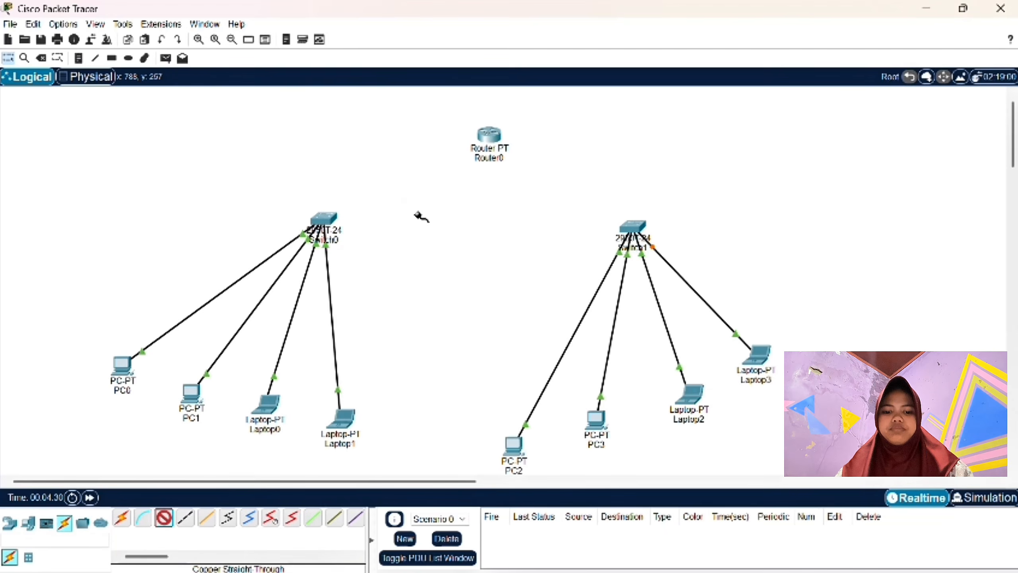
left_click(489, 137)
left_click(512, 174)
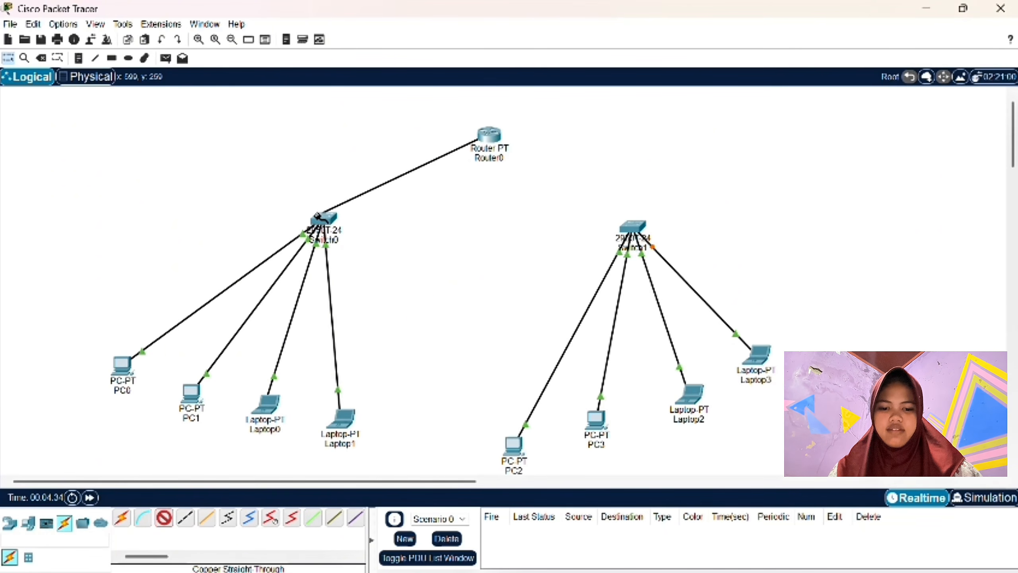
left_click(319, 217)
left_click(348, 27)
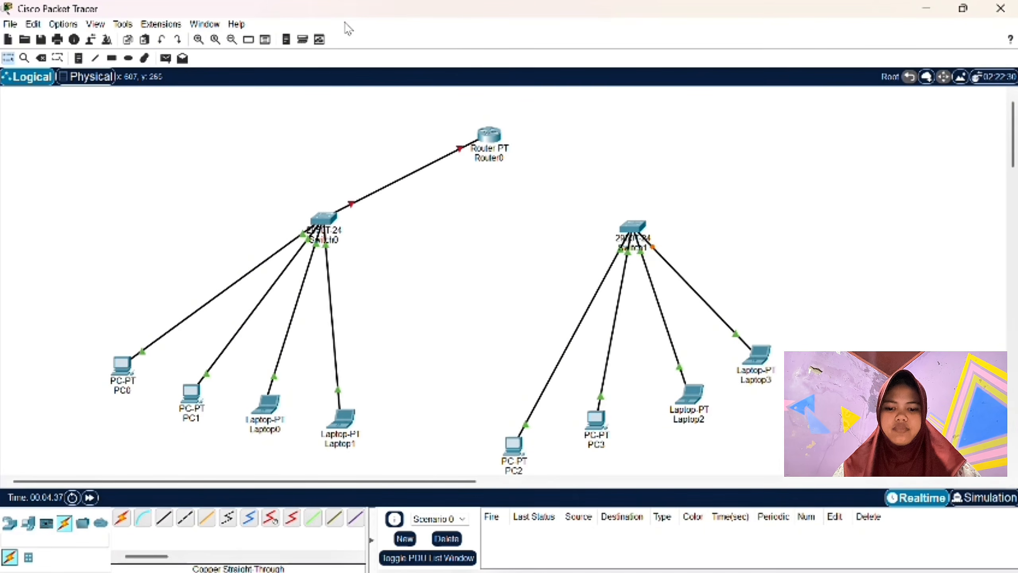
Connect Router0 to Switch1's FastEthernet0/5 with a copper straight-through cable
left_click(163, 520)
left_click(533, 178)
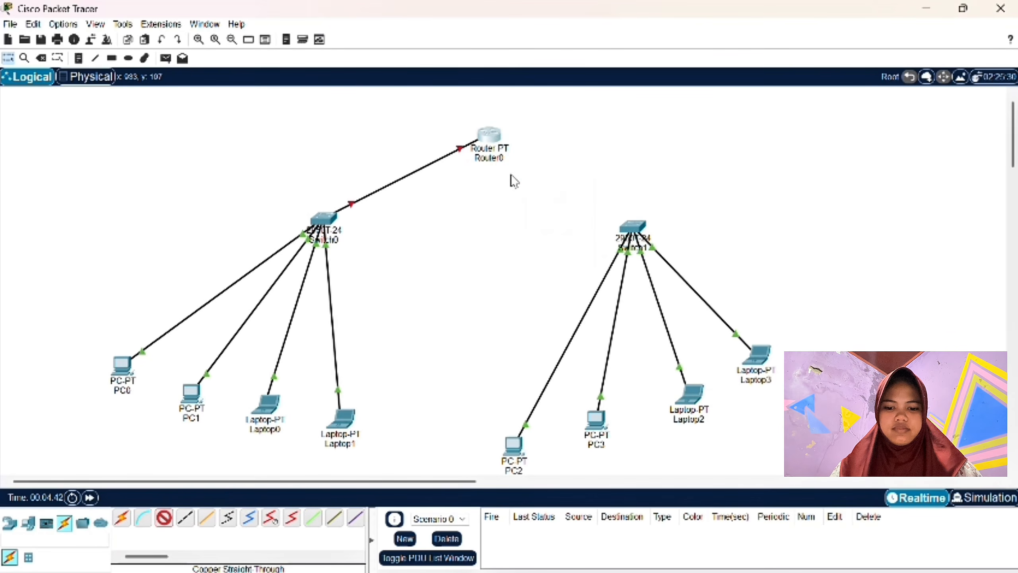
left_click(634, 227)
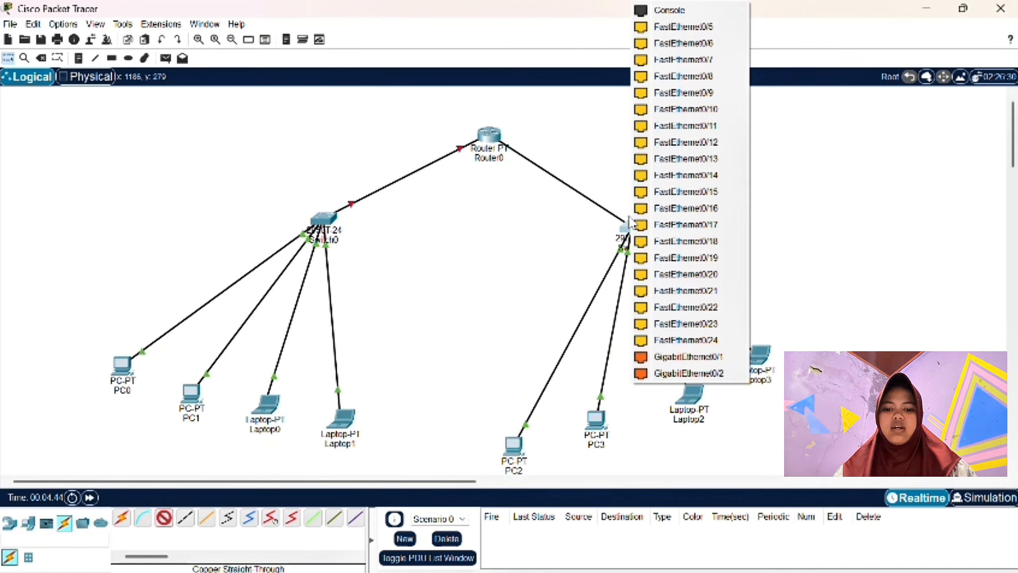
left_click(665, 27)
Tidy the topology layout by moving Laptop1 slightly lower and Router0 slightly to the left
left_click_drag(350, 425, 362, 447)
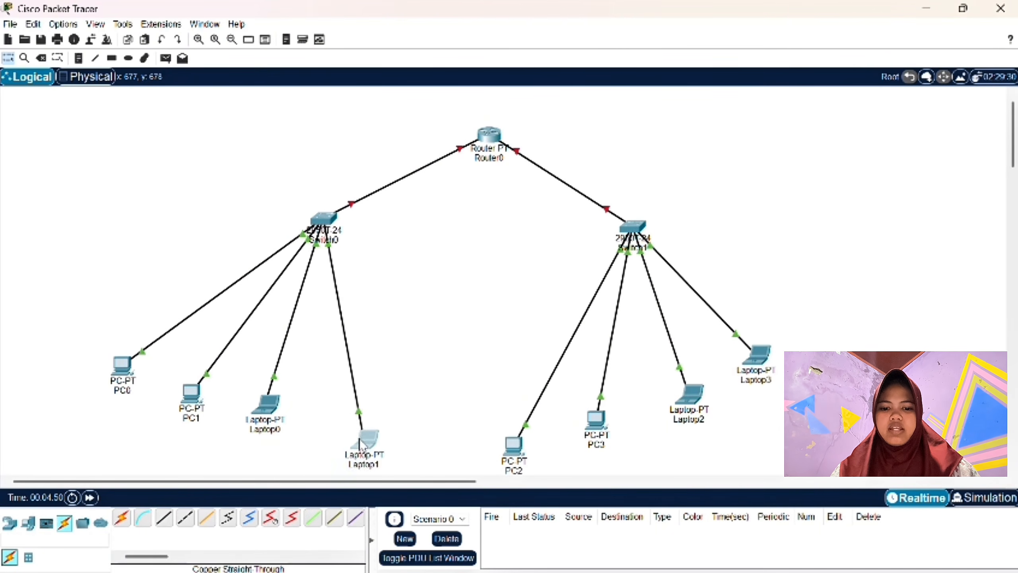
left_click_drag(490, 137, 472, 137)
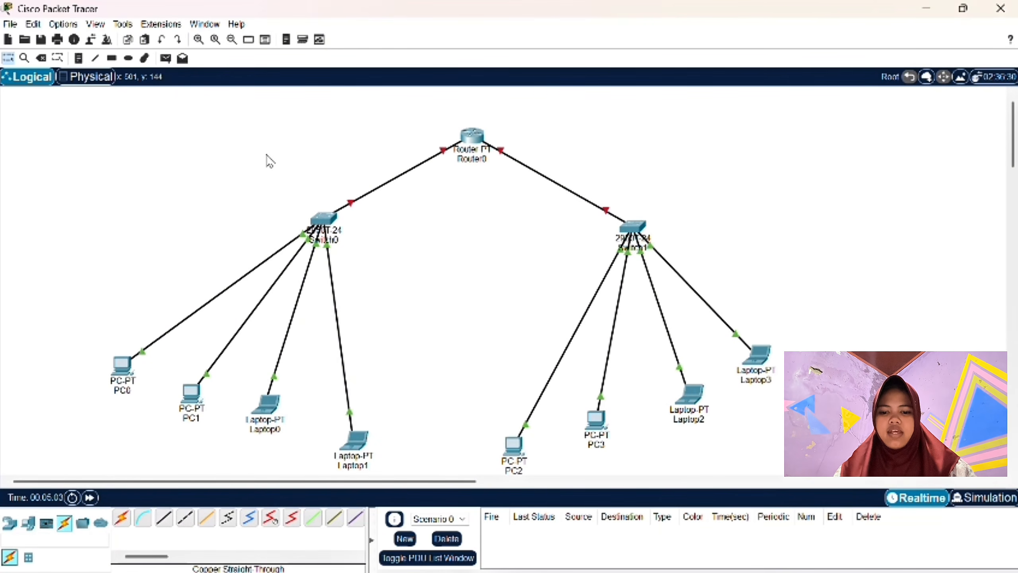
Give PC0 the static IPv4 address 192.168.10.2 with subnet mask 255.255.255.0
left_click(123, 368)
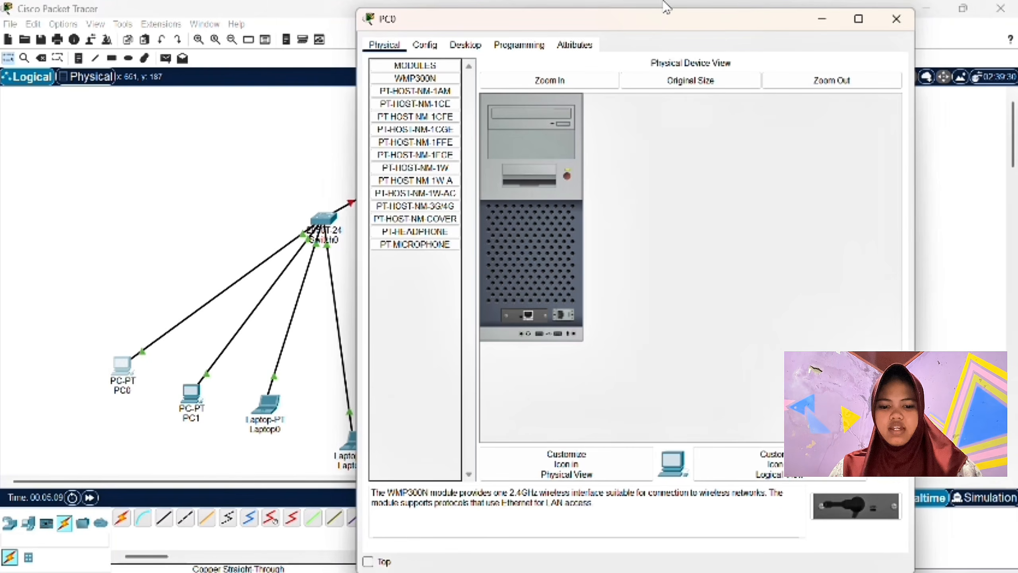
left_click_drag(593, 29, 594, 97)
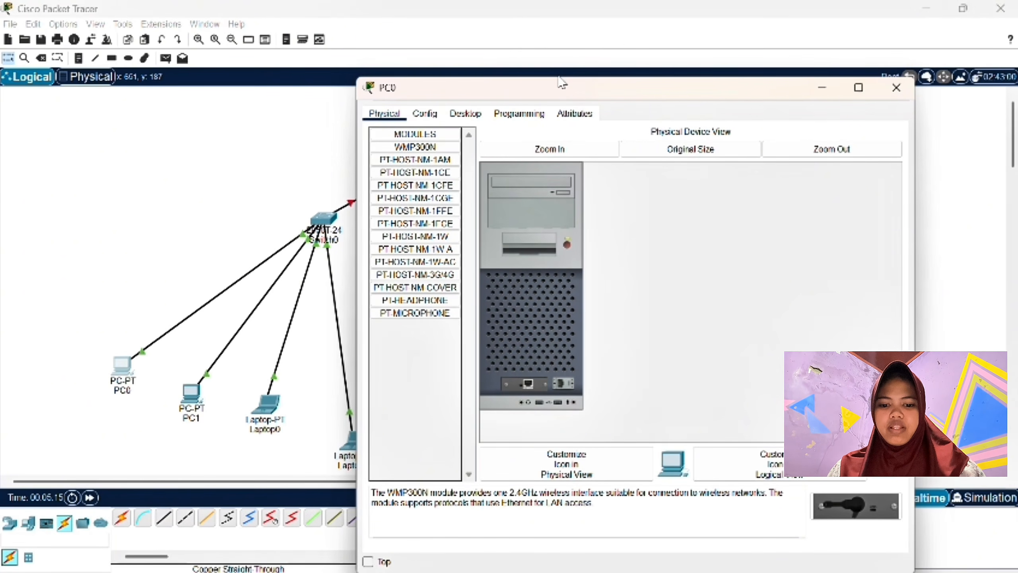
left_click(465, 113)
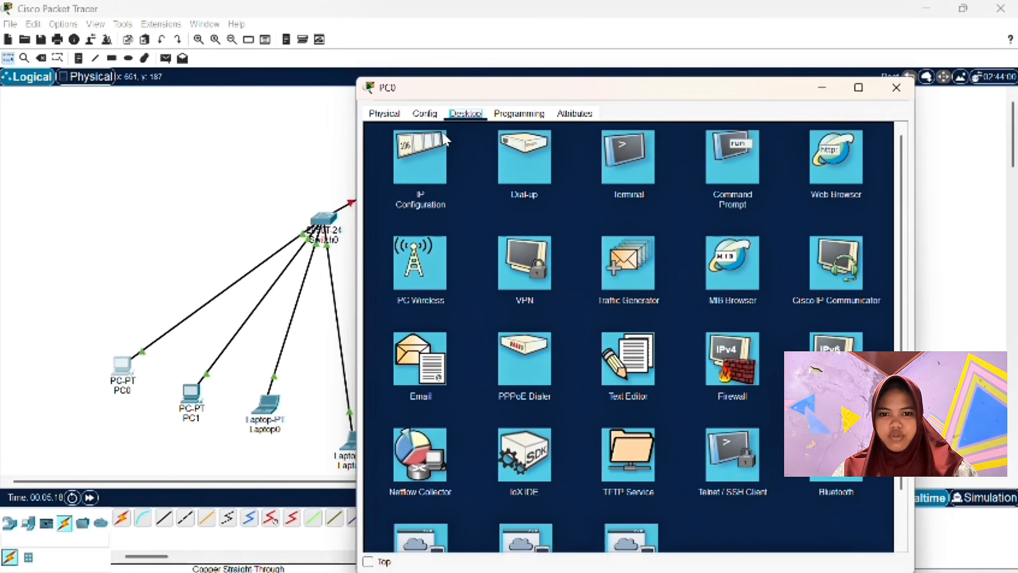
left_click(414, 173)
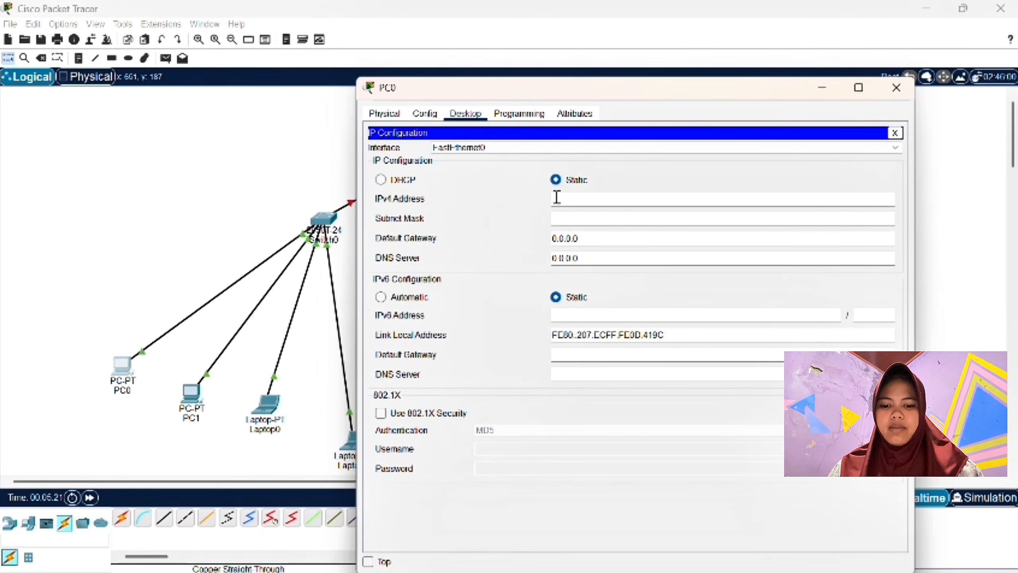
left_click(556, 199)
type("192.")
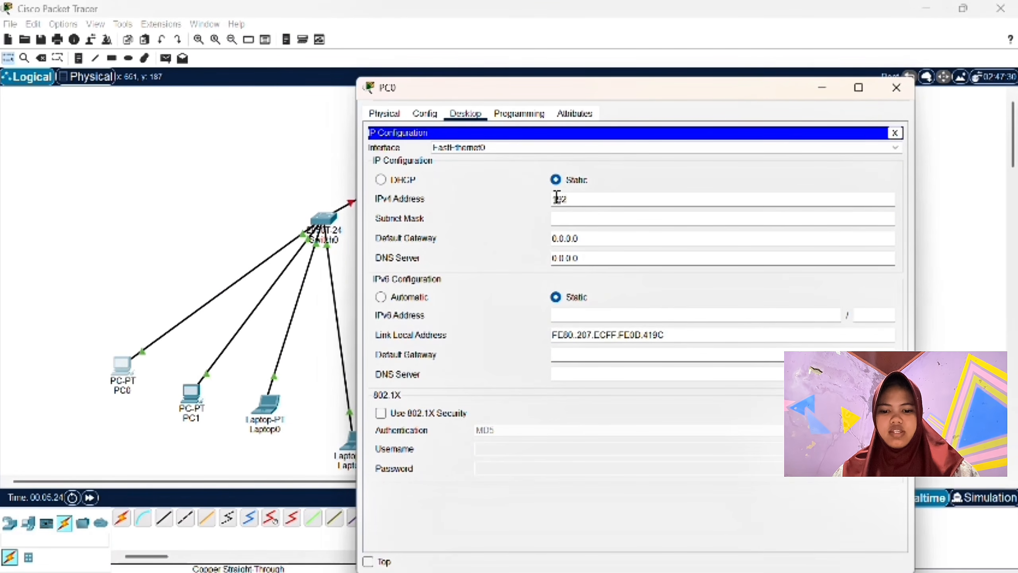
type("168.10.2")
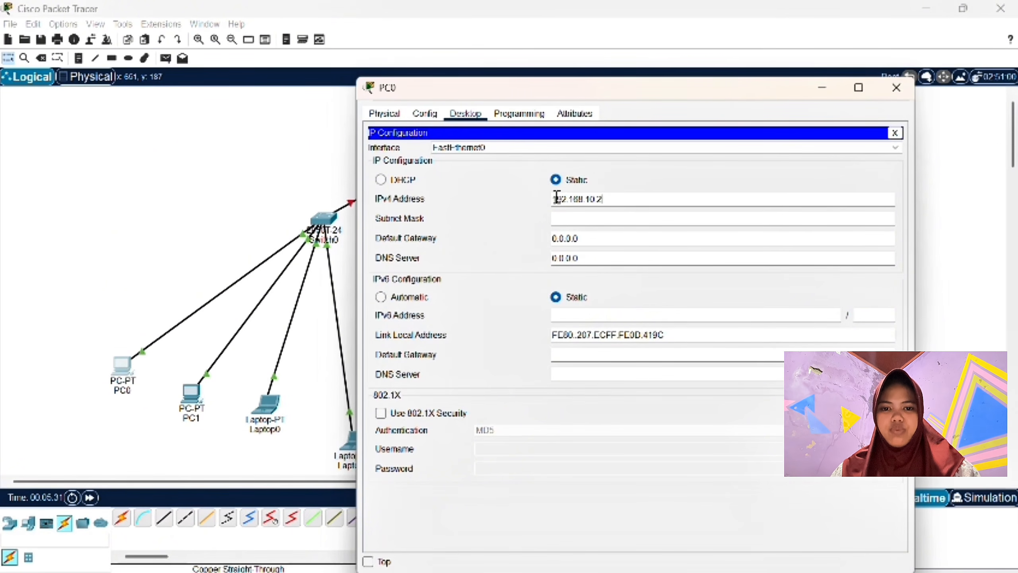
key("Tab")
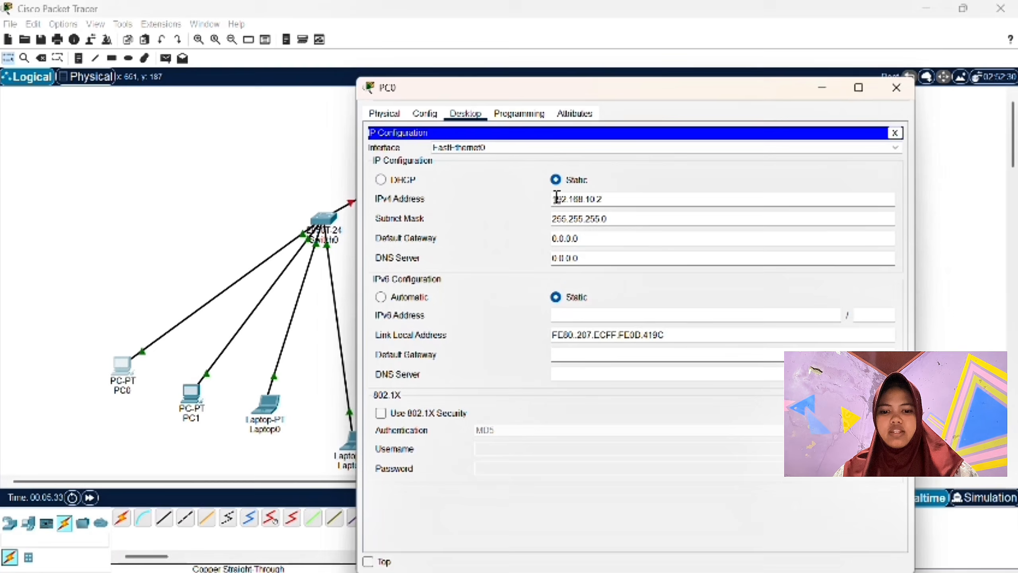
Set PC0's IPv4 default gateway to 0192.168.10.1 and close its configuration
left_click(587, 240)
key("BackSpace")
key("BackSpace")
key("BackSpace")
key("BackSpace")
key("BackSpace")
type("192")
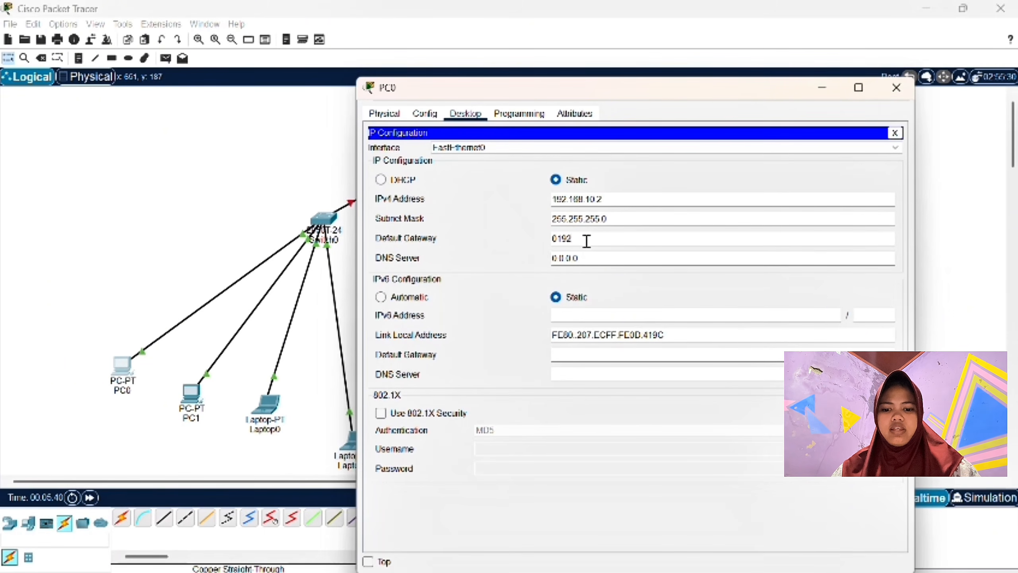
type(".168")
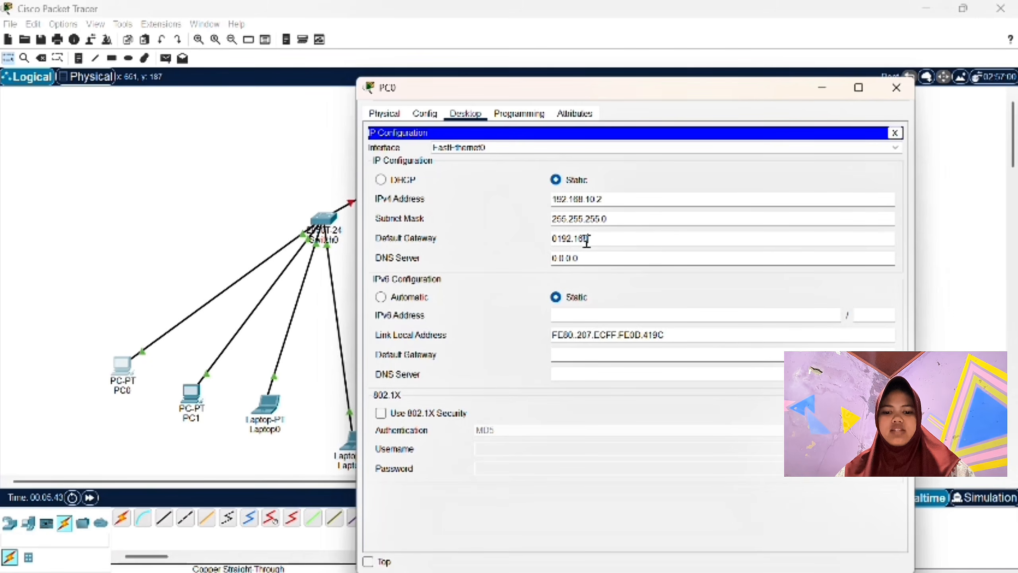
type(".")
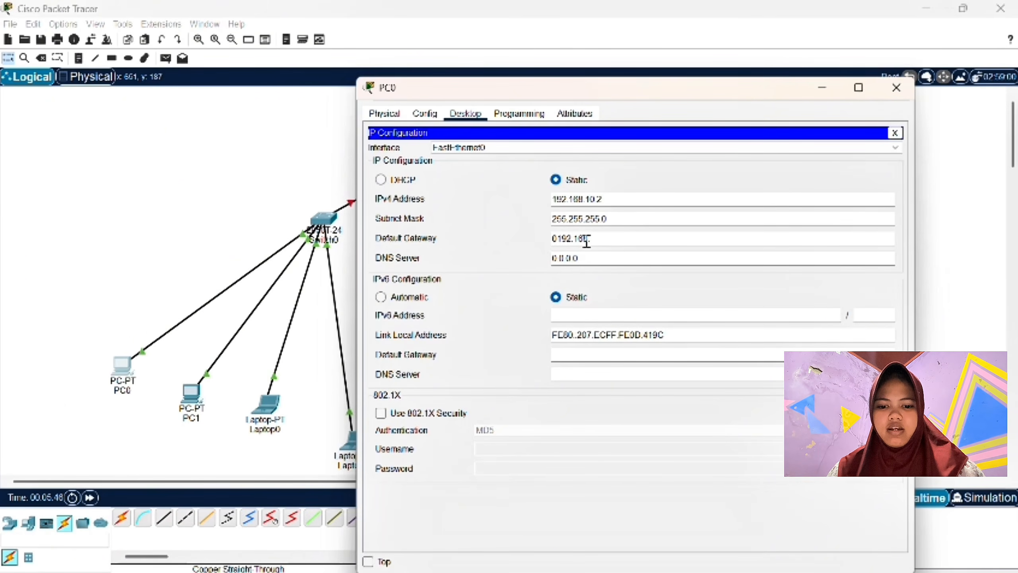
type("1")
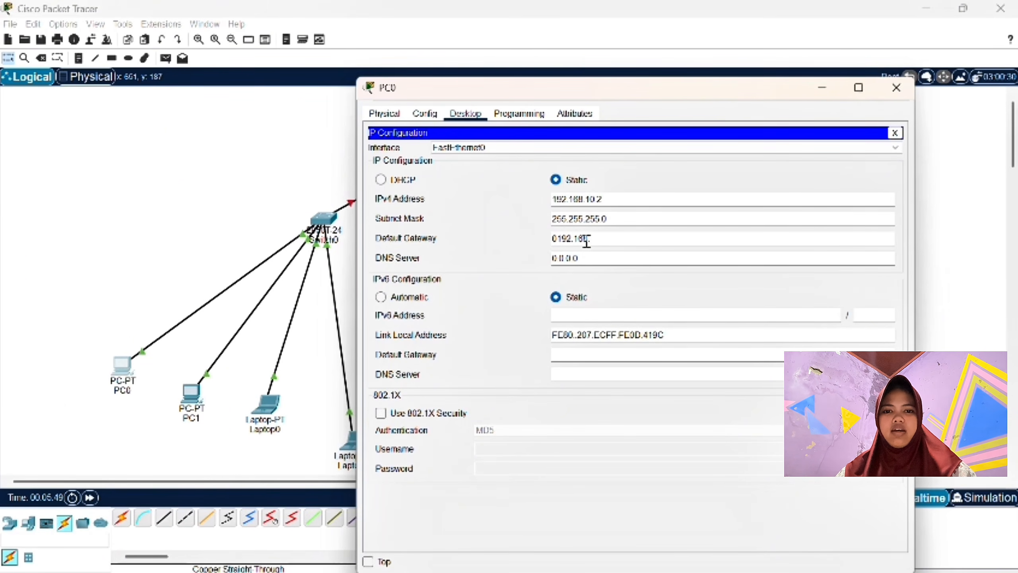
type("0.1")
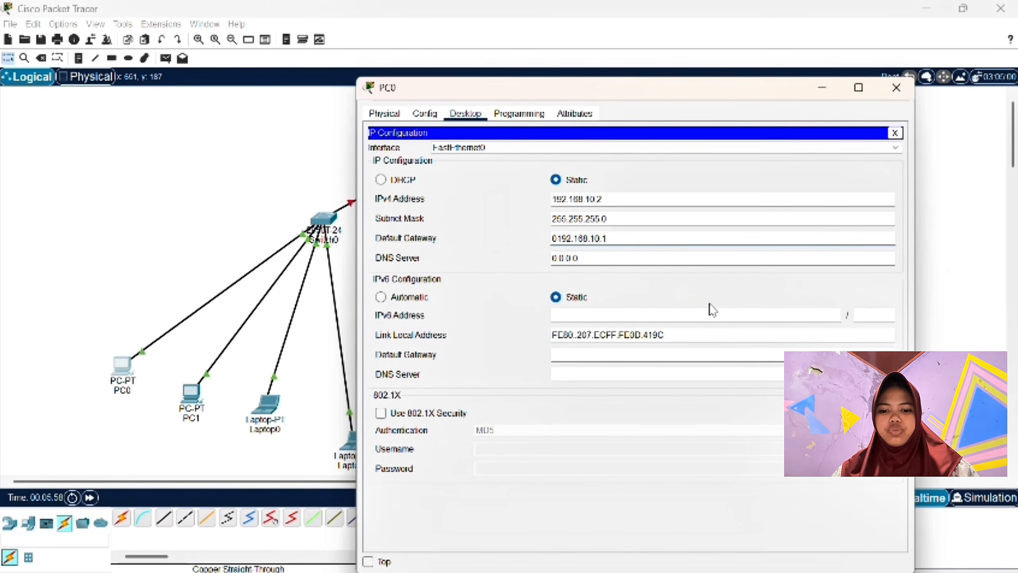
left_click(905, 93)
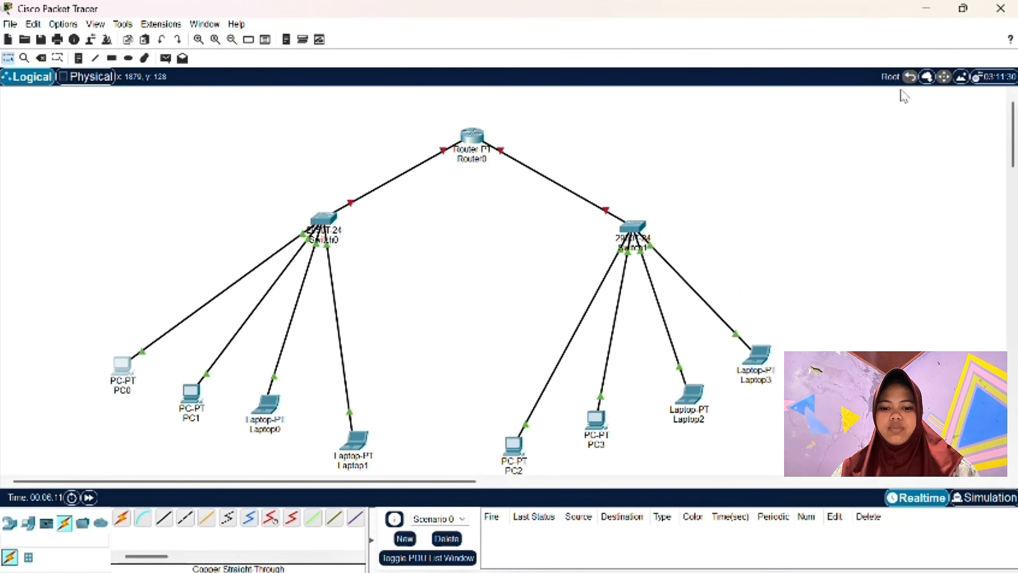
Give PC1 the static IPv4 address 192.168.10.3 with subnet mask 255.255.255.0
left_click(193, 399)
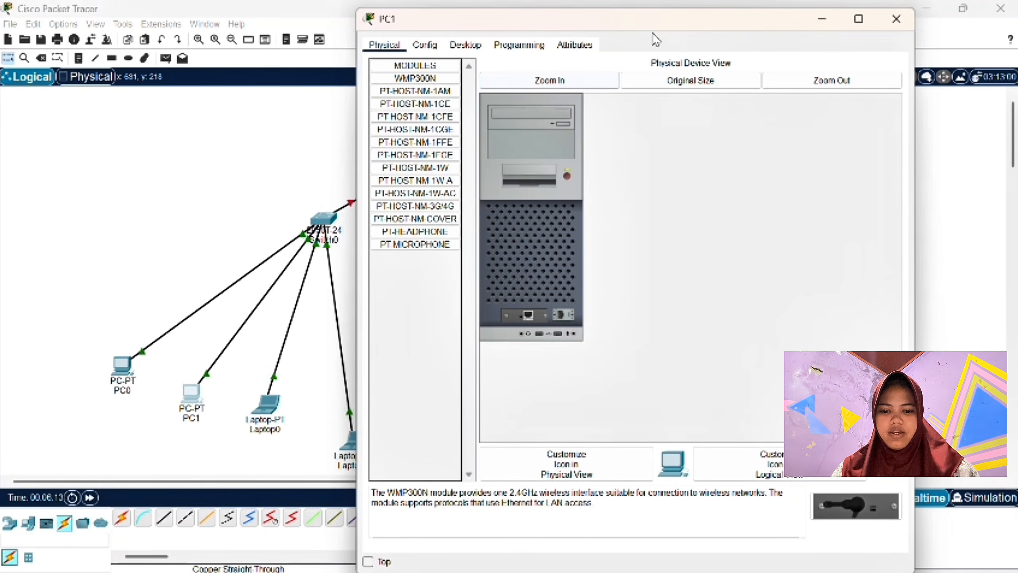
left_click_drag(652, 17, 654, 45)
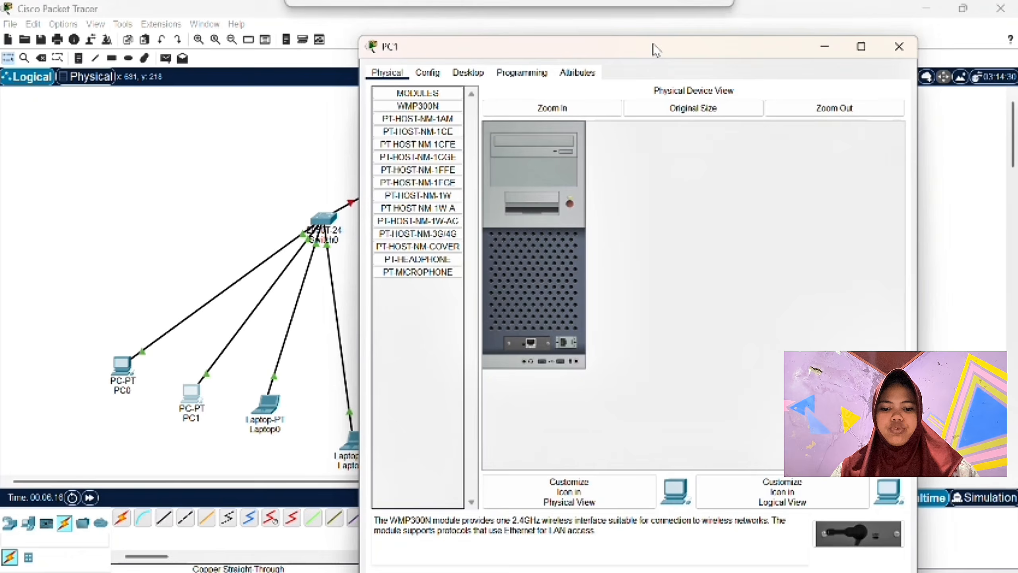
left_click(469, 75)
left_click(422, 113)
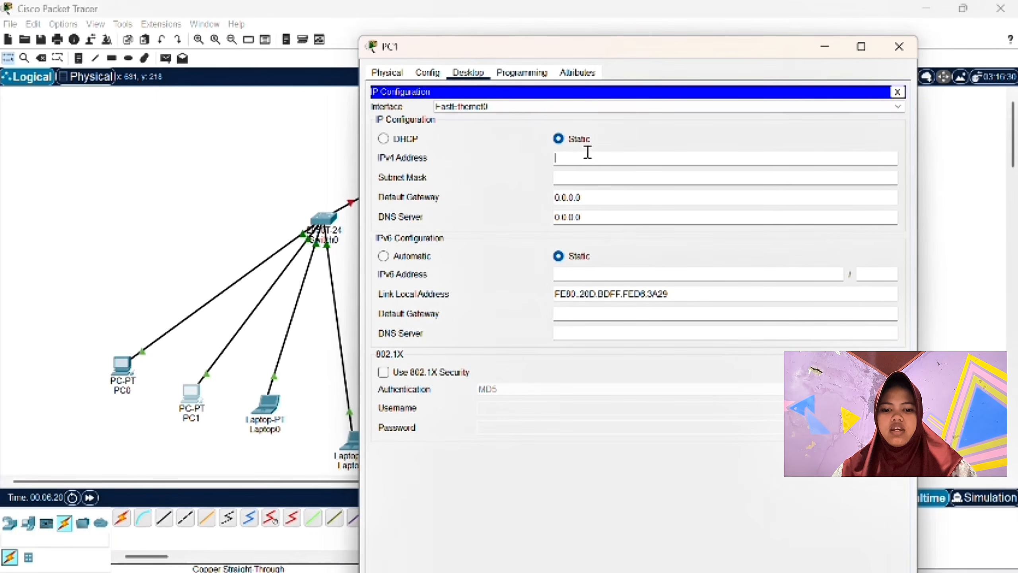
type("192.1")
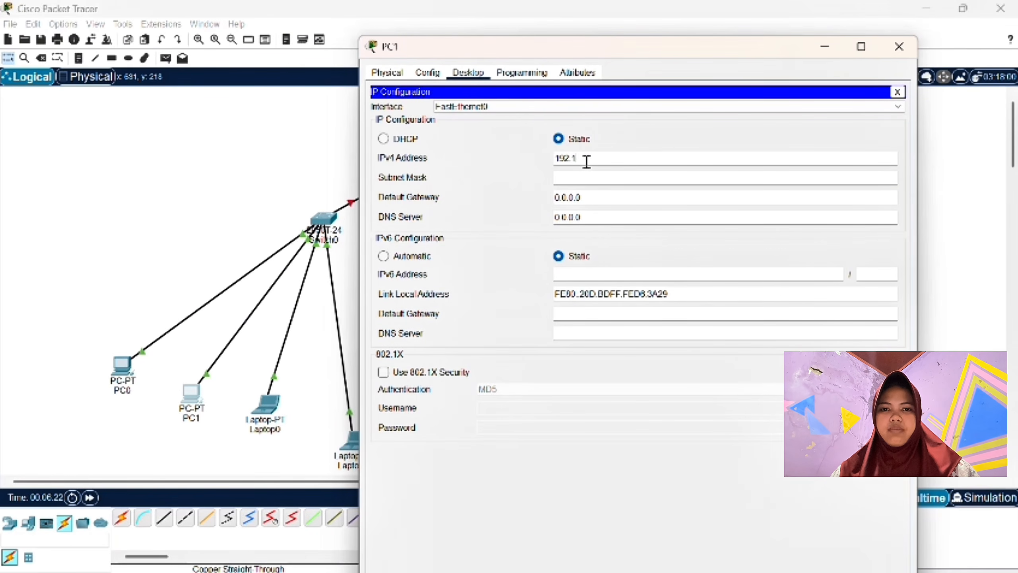
type("68.10.3")
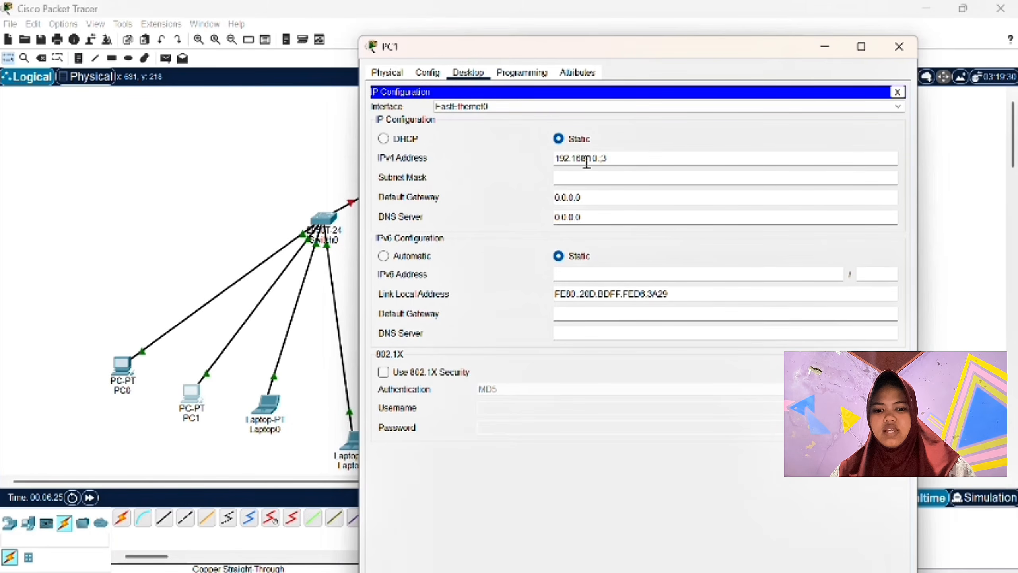
left_click(591, 177)
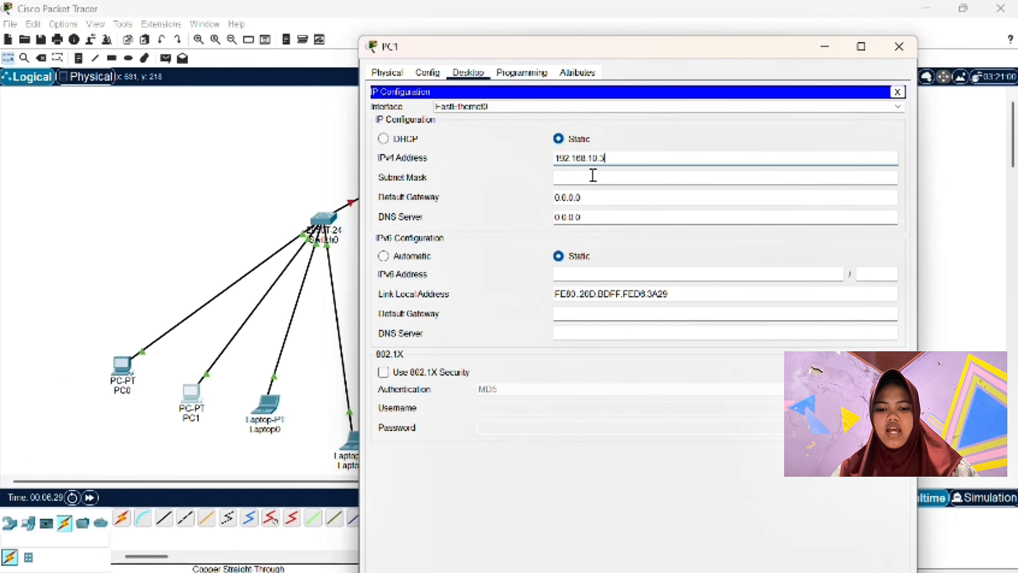
Set PC1's IPv4 default gateway to 192.168.10.1 and close its configuration
left_click(590, 200)
key("BackSpace")
key("BackSpace")
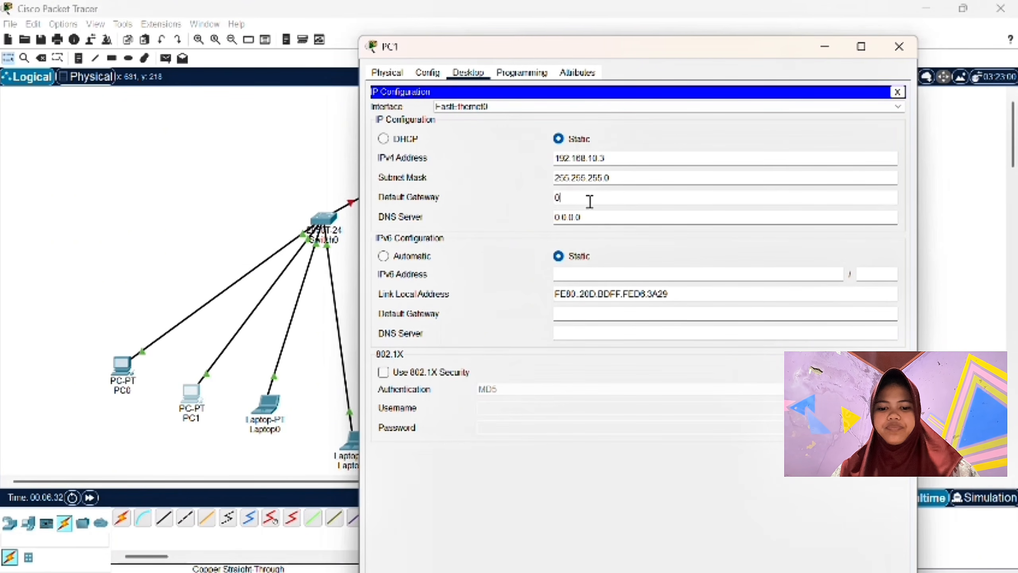
key("BackSpace")
type("192.16")
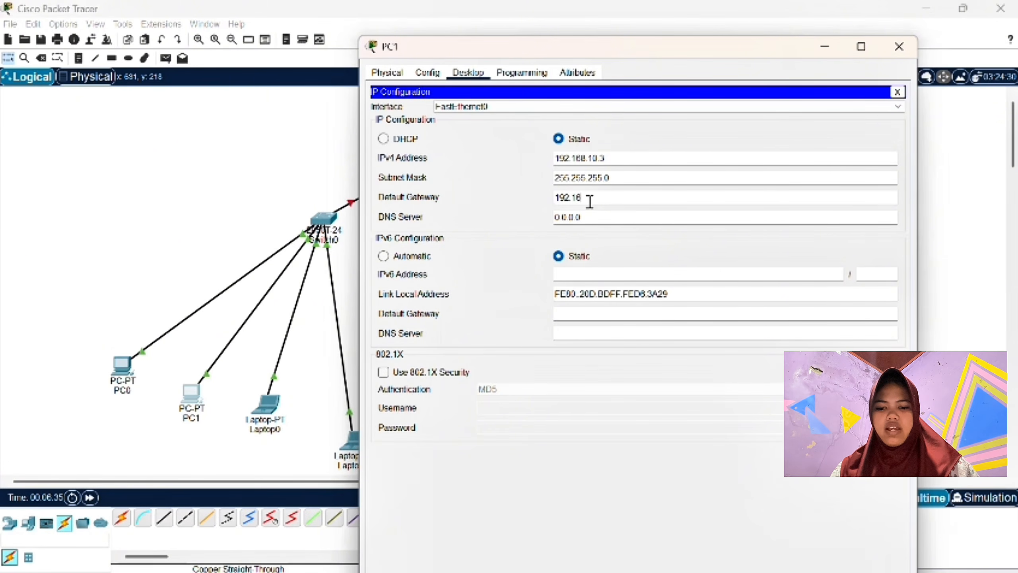
type("8")
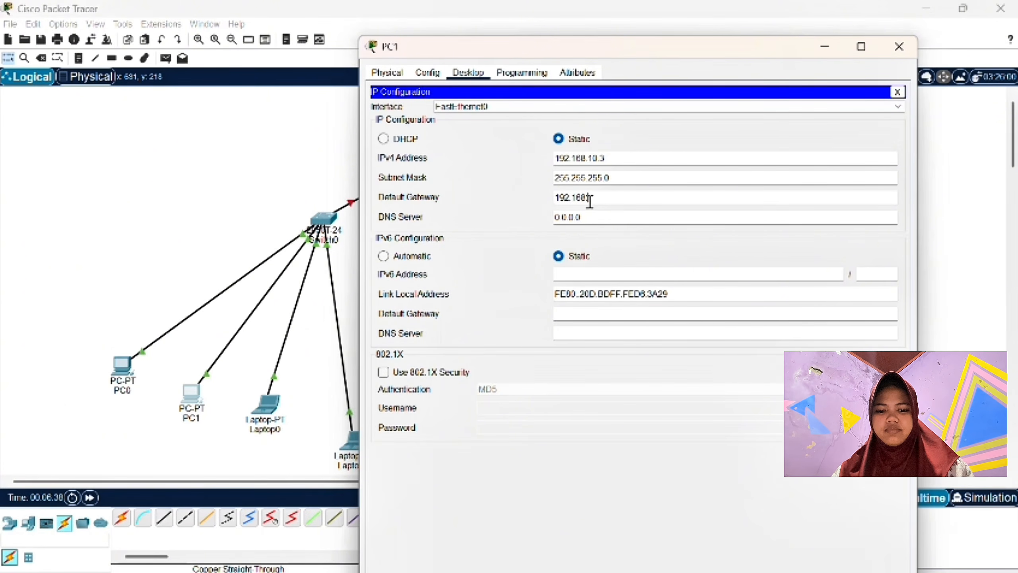
type(".")
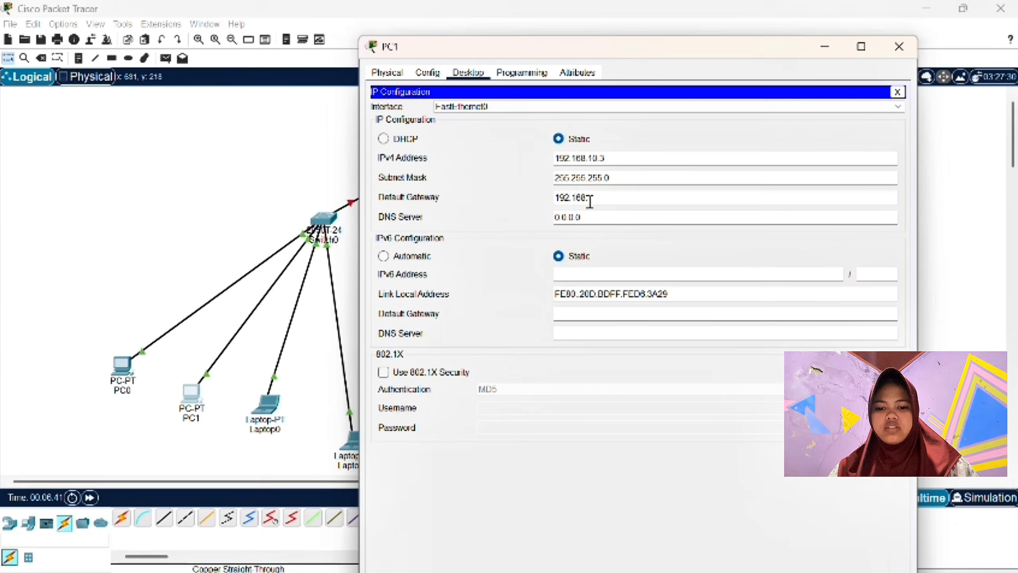
type("1")
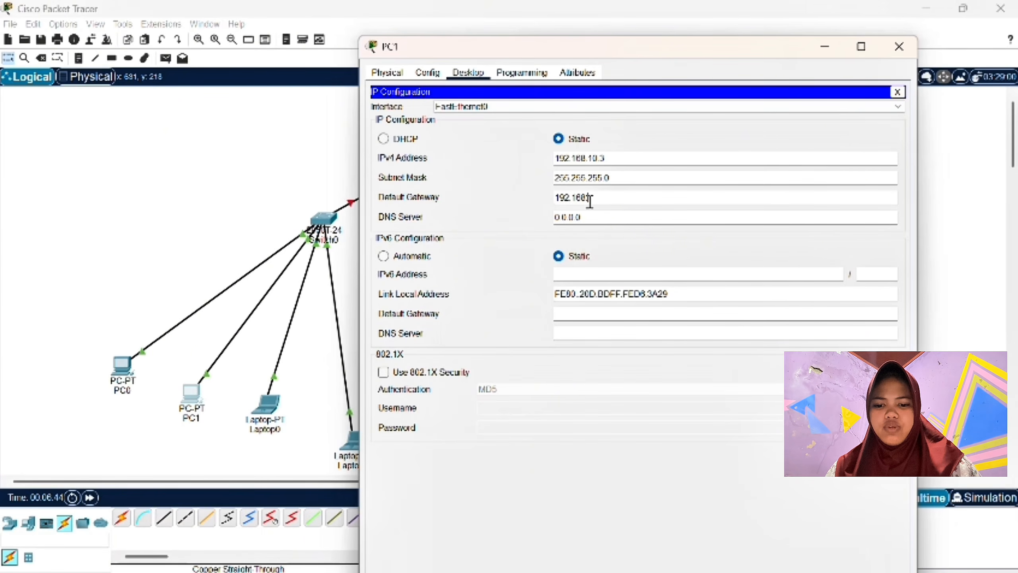
type("0.1")
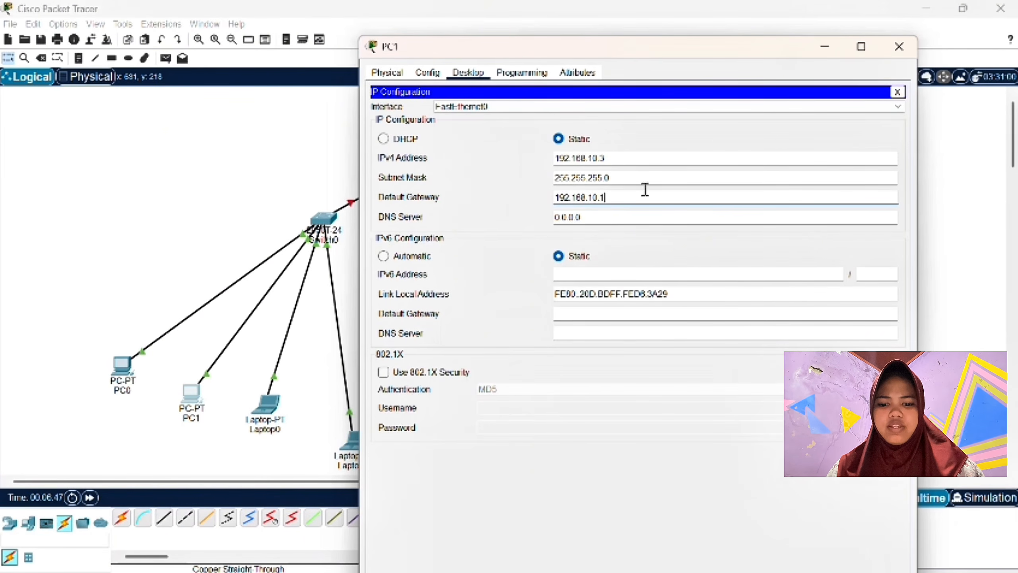
left_click(899, 46)
Give Laptop0 the static IPv4 address 192.168.10.4 with subnet mask 255.255.255.0
left_click(265, 403)
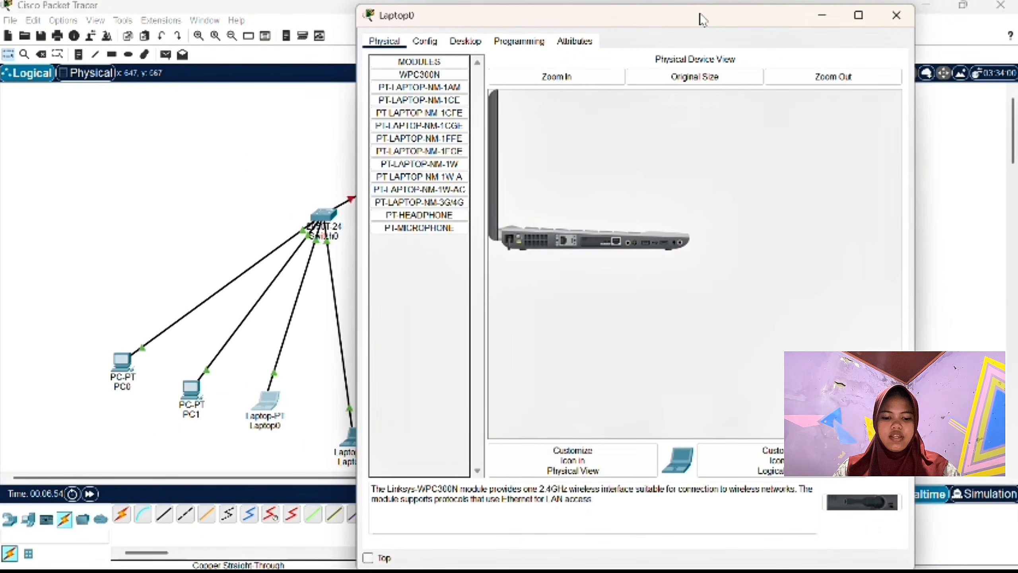
left_click_drag(703, 5, 698, 49)
left_click(424, 85)
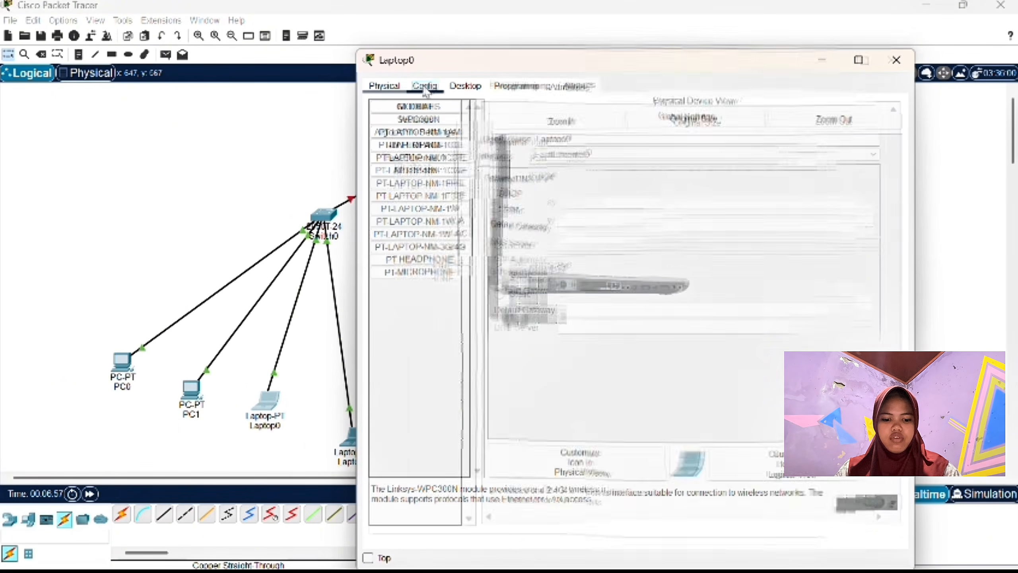
left_click(465, 86)
left_click(421, 131)
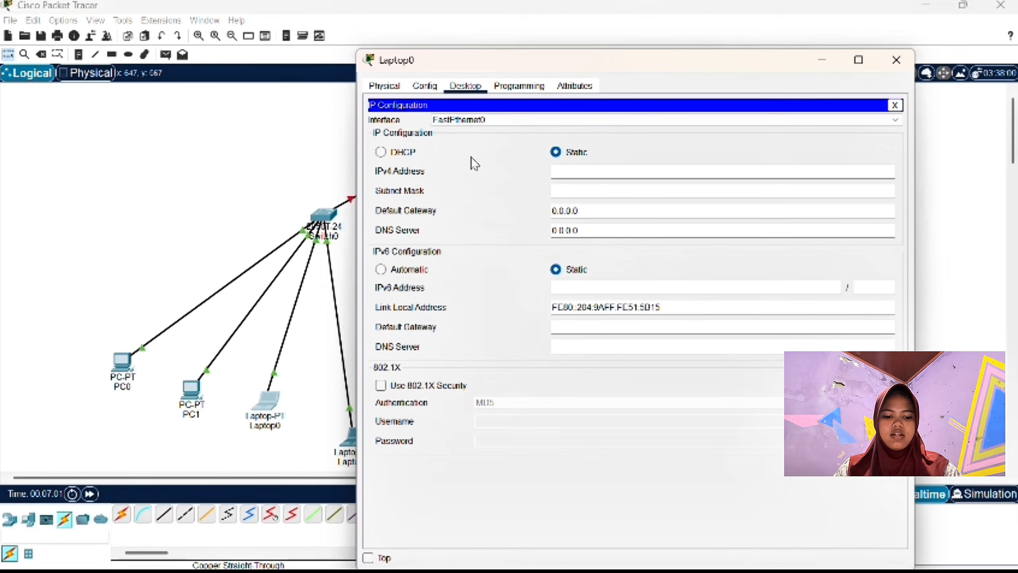
left_click(561, 169)
type("1")
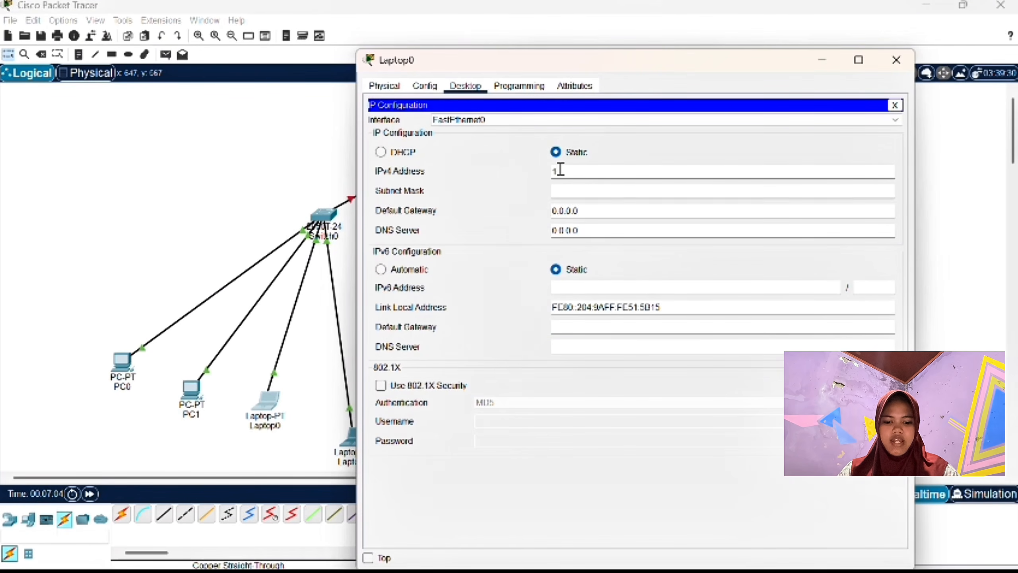
type("92.168.10.4")
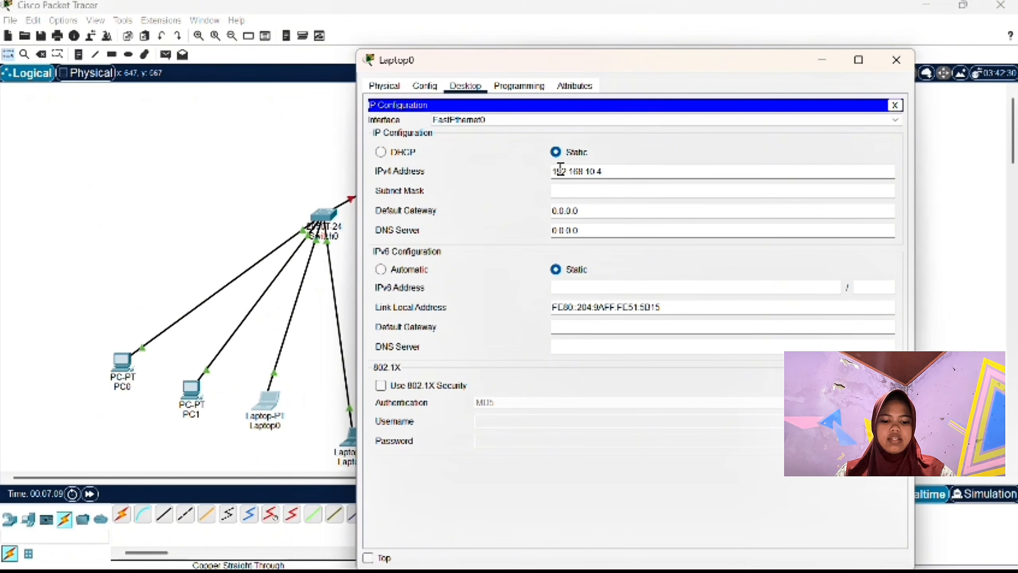
key("Tab")
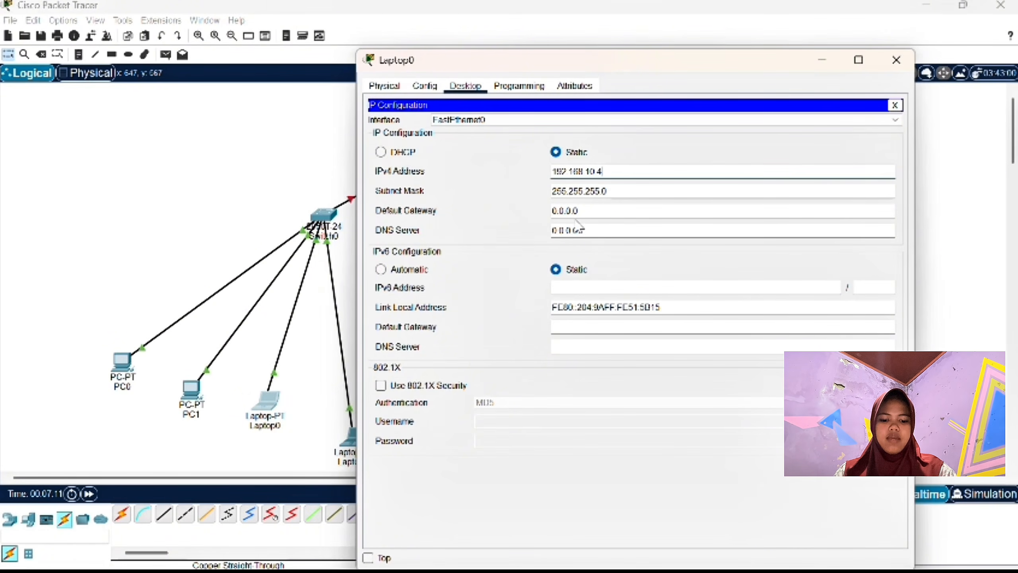
Set Laptop0's IPv4 default gateway to 192.168.10.1 and close its configuration
left_click(590, 211)
key("BackSpace")
key("BackSpace")
key("BackSpace")
key("BackSpace")
key("BackSpace")
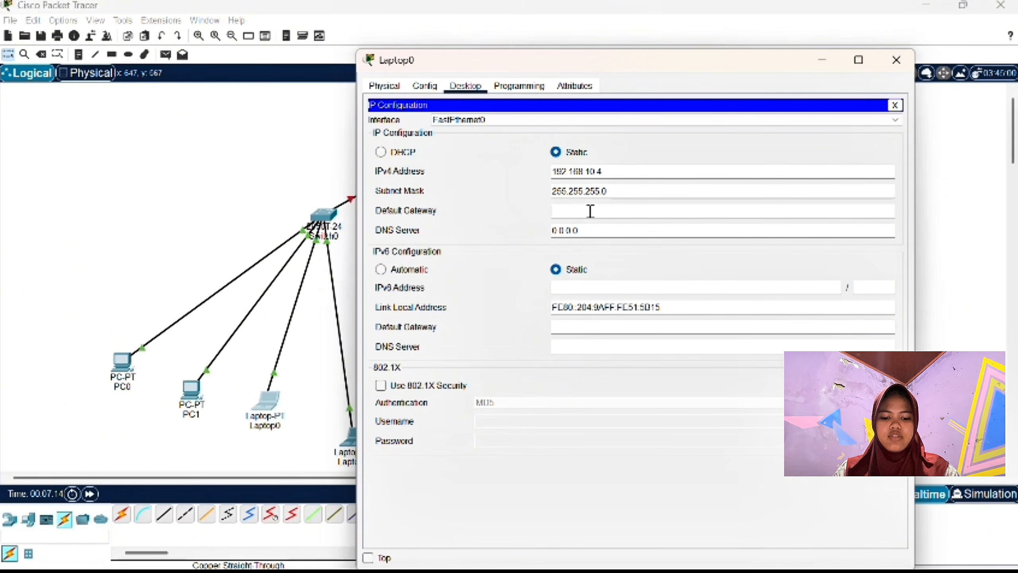
type("192.168")
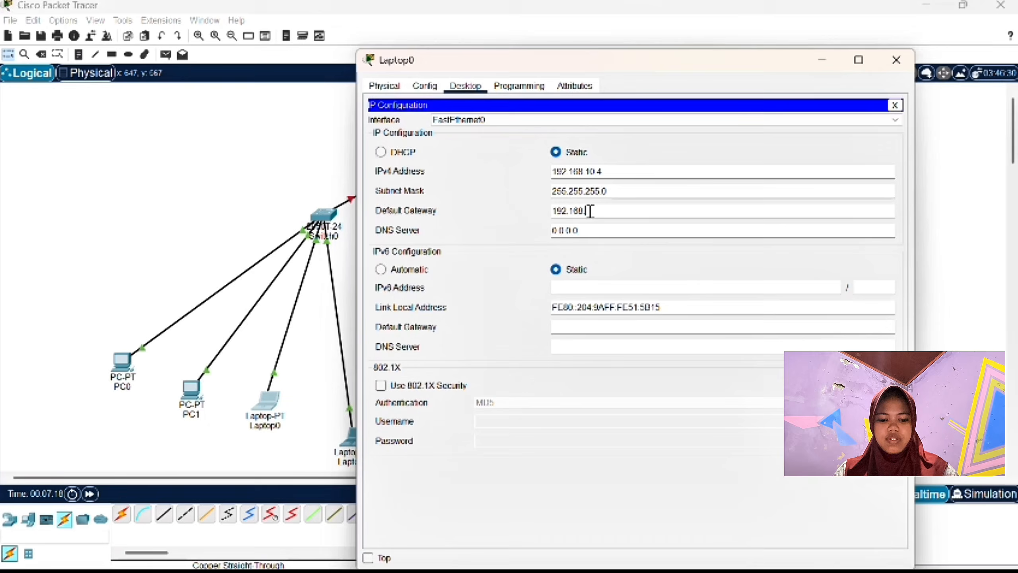
type(".10.1")
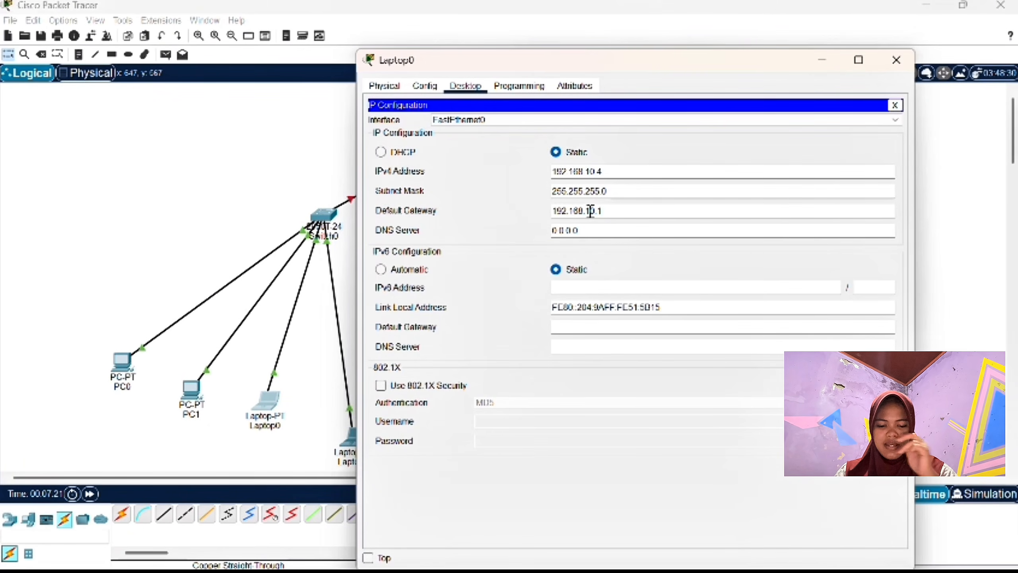
left_click(897, 60)
Give Laptop1 the static IPv4 address 192.168.10.5 with subnet mask 255.255.255.0
left_click(353, 434)
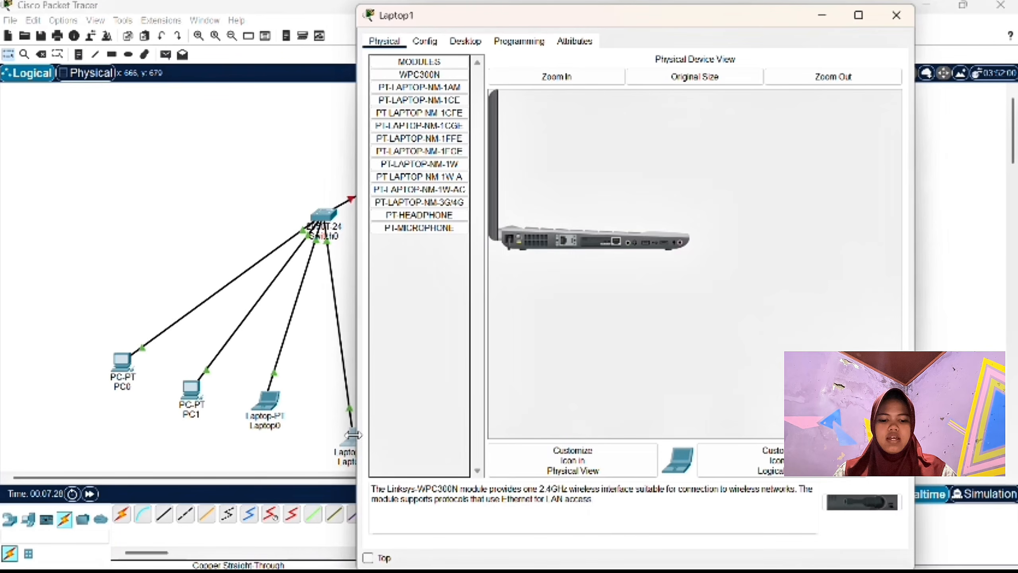
left_click_drag(662, 16, 664, 70)
left_click(485, 97)
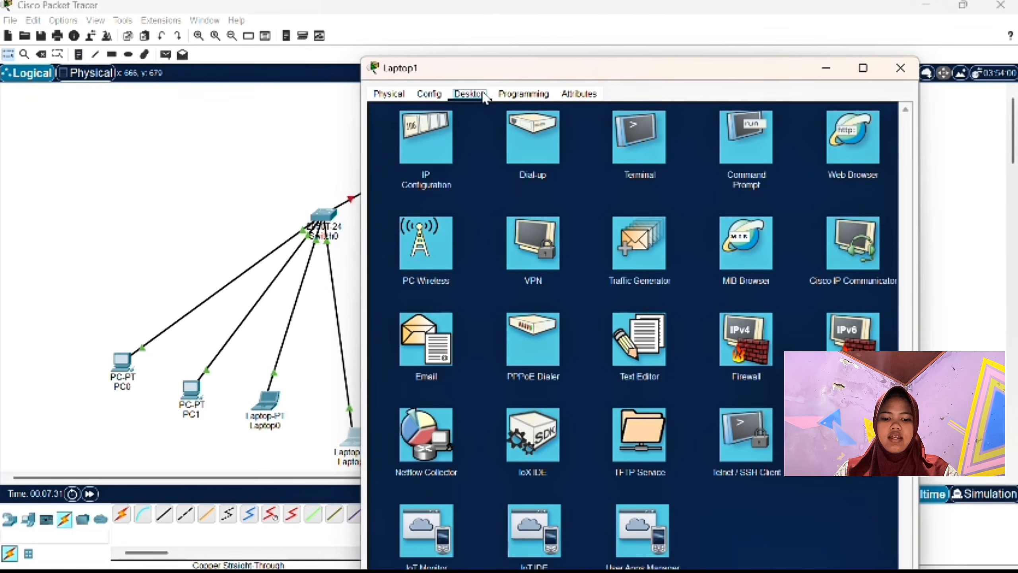
left_click(425, 138)
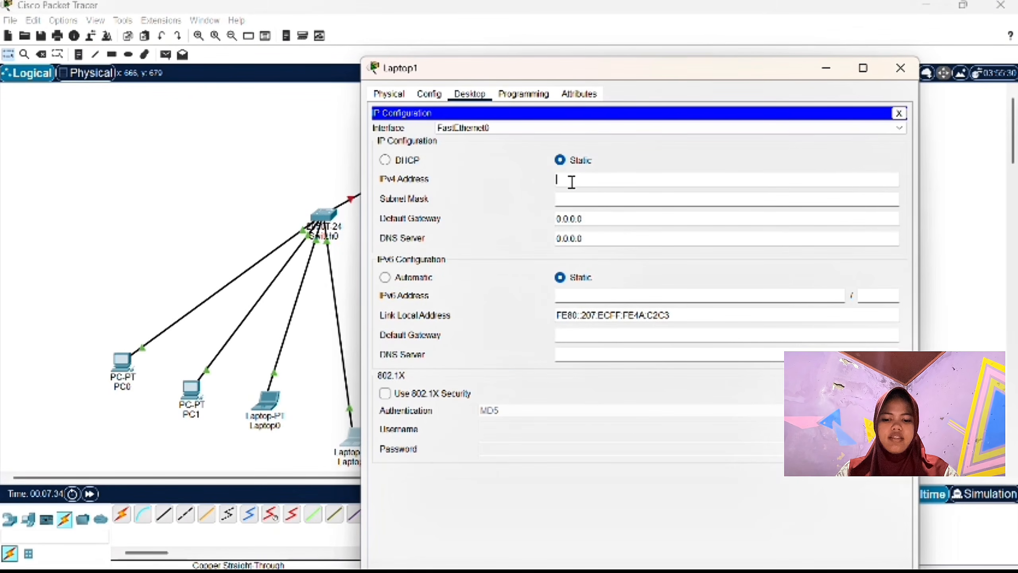
type("192.16")
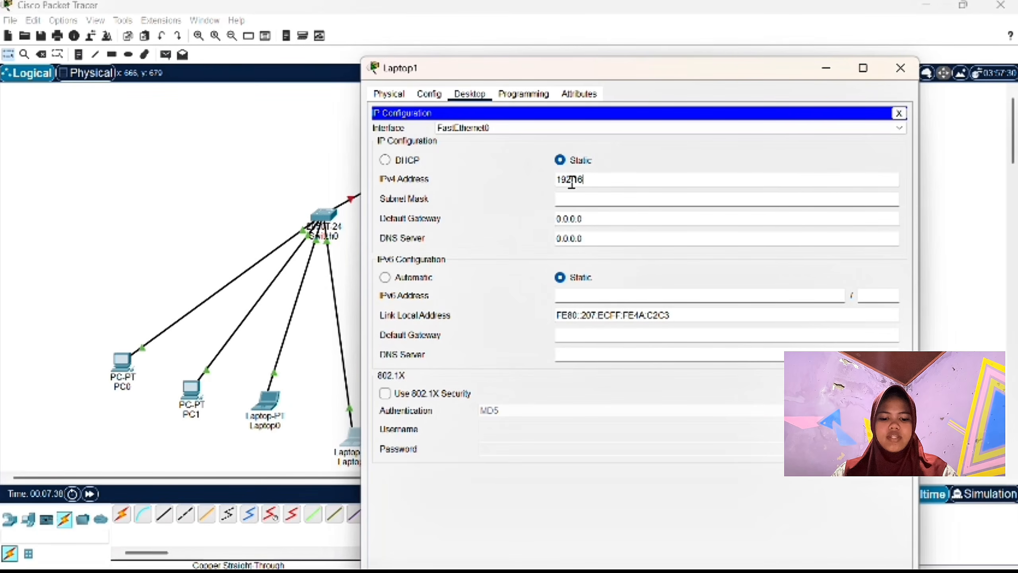
type("8.10.5")
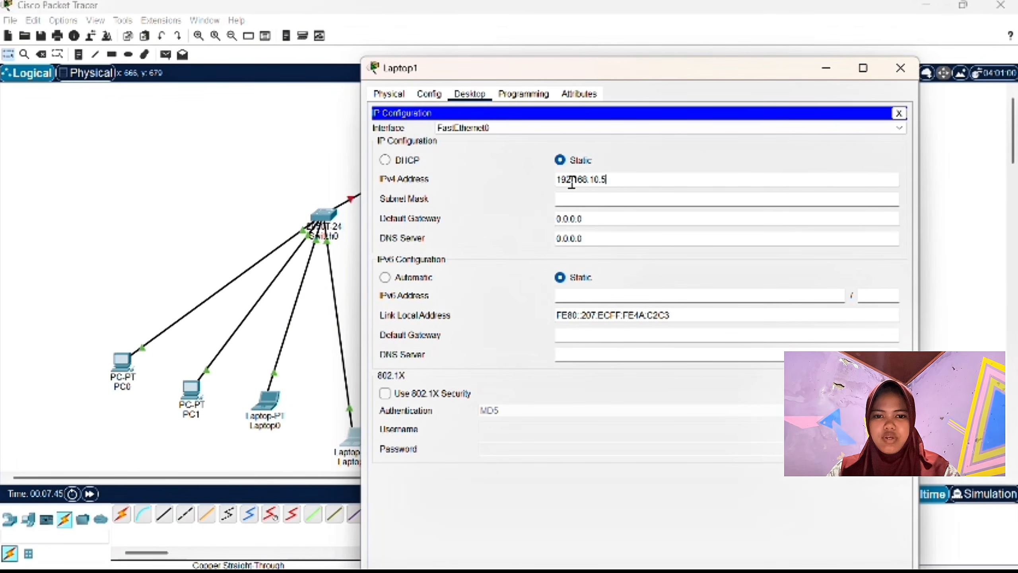
key("Return")
Set Laptop1's IPv4 default gateway to 192.168.10.1 and close its configuration
left_click(583, 220)
key("BackSpace")
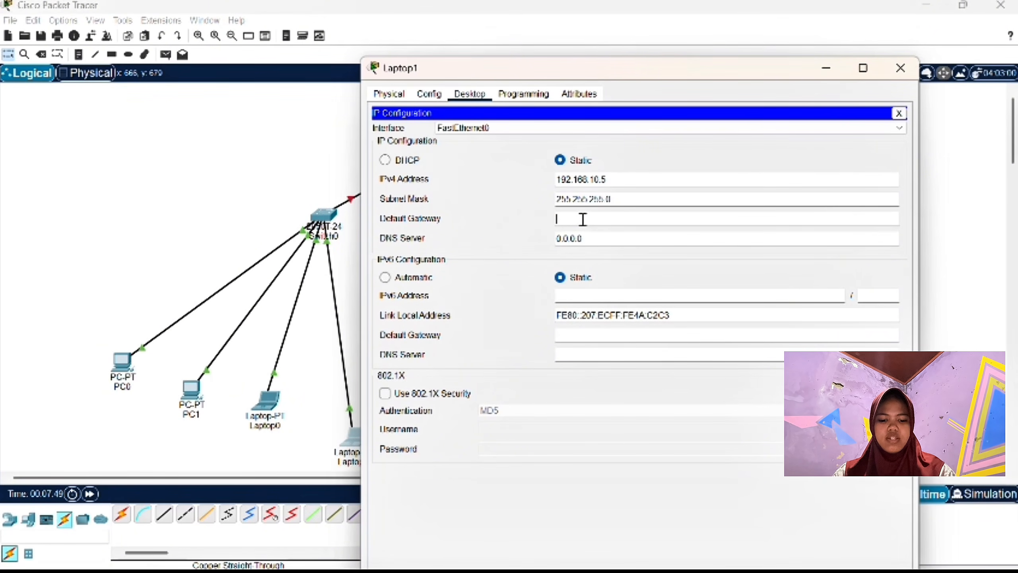
type("192.16")
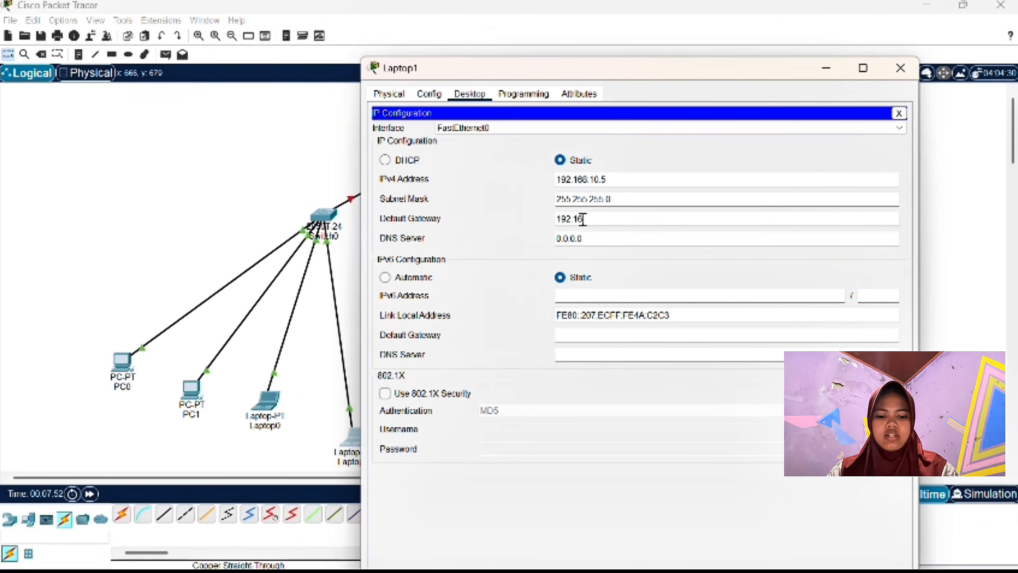
type("8.1")
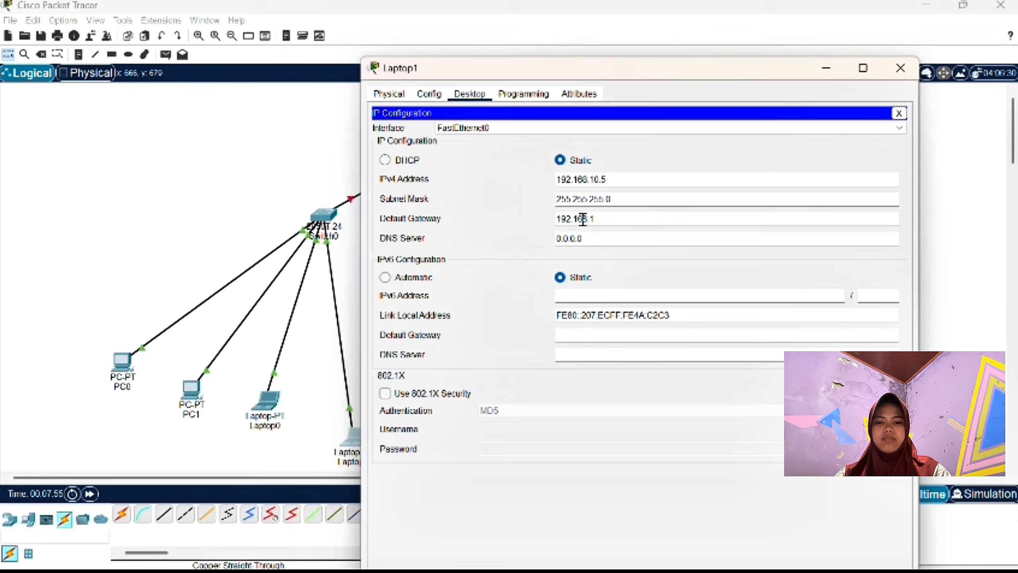
type("0.1")
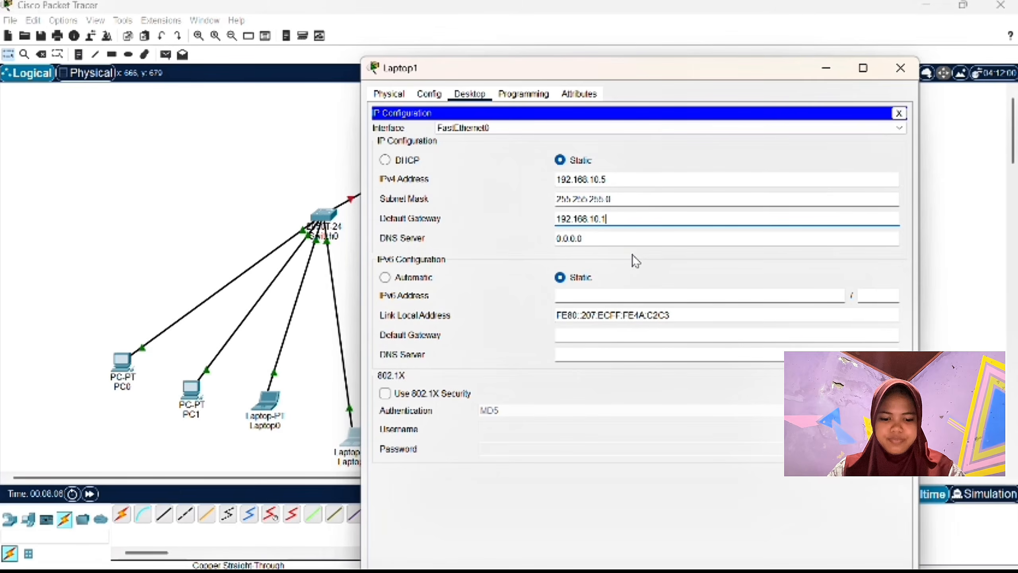
left_click(901, 69)
Give PC2 the static IPv4 address 192.168.20.2 in its IP configuration
left_click(514, 442)
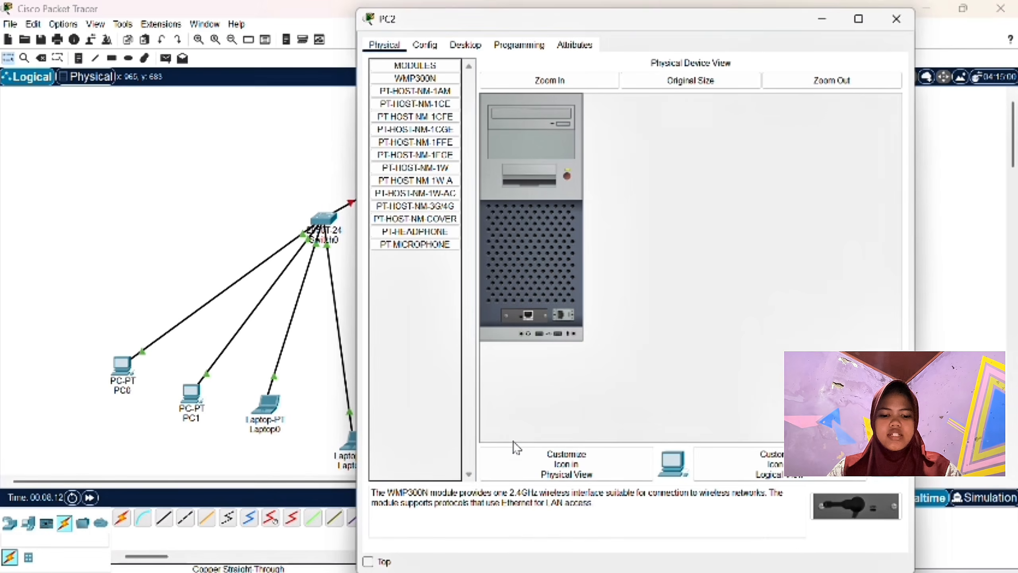
left_click(893, 18)
left_click(514, 445)
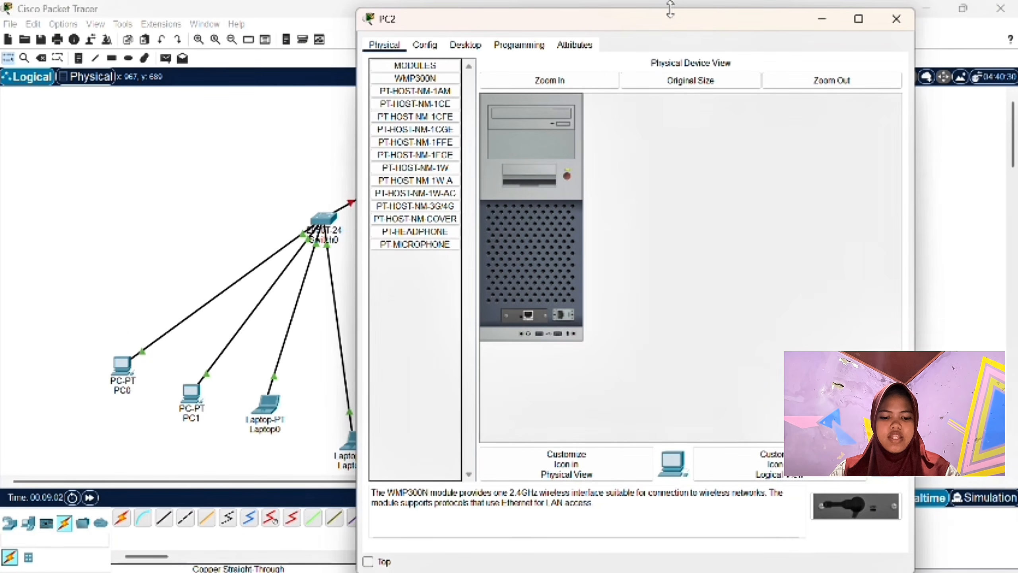
left_click_drag(670, 9, 679, 88)
left_click(473, 123)
left_click(421, 164)
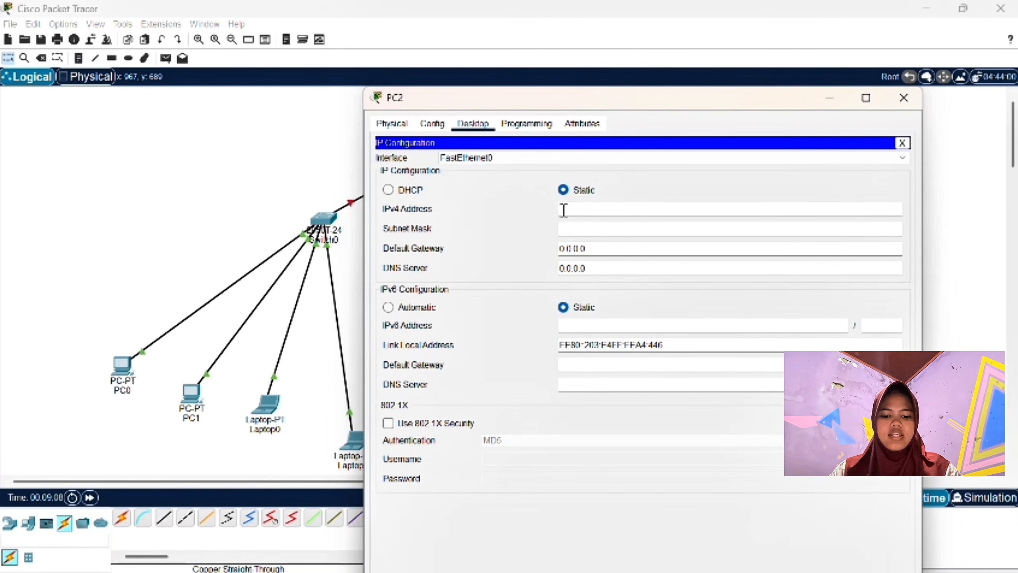
left_click(564, 210)
type("192.168.20")
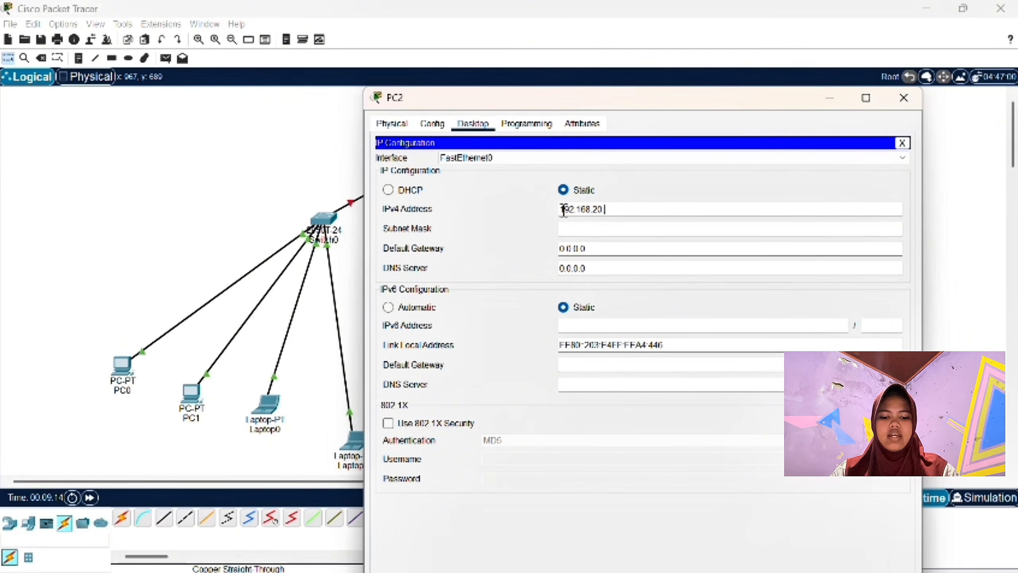
type(".1")
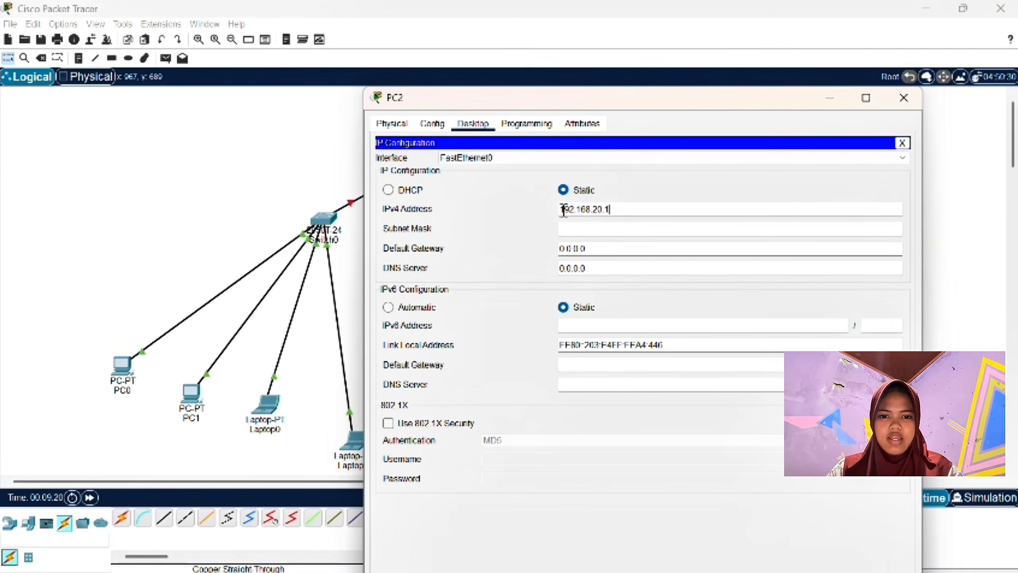
key("BackSpace")
type("2")
Set PC2's IPv4 default gateway to 192.168.20.1 and close its configuration
left_click(601, 248)
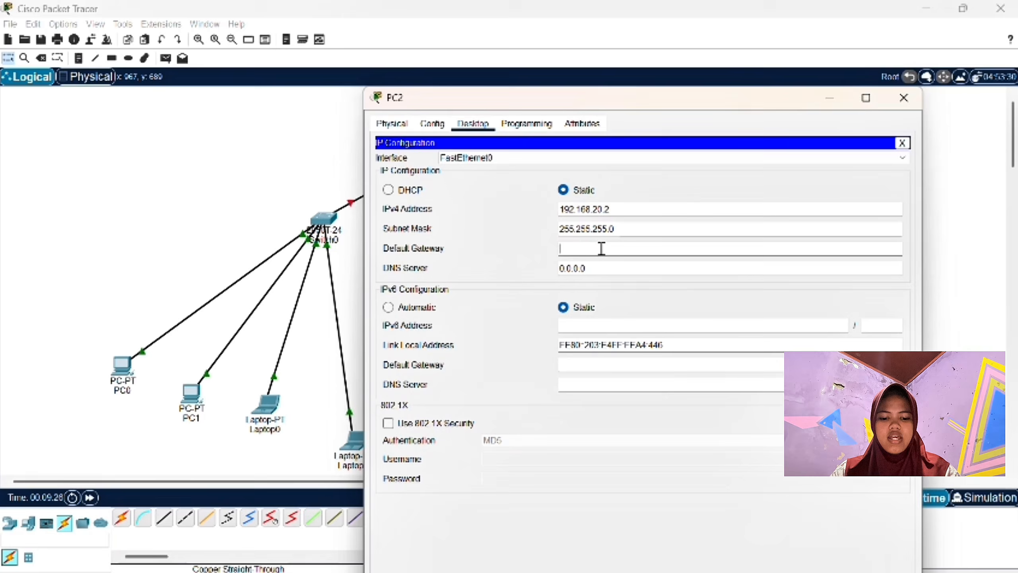
type("192.168")
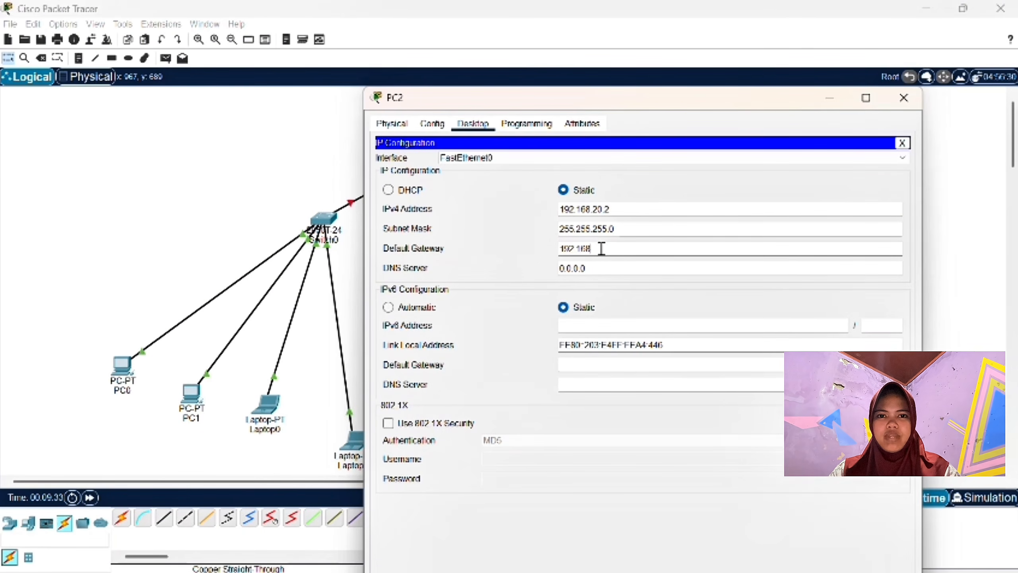
type(".20")
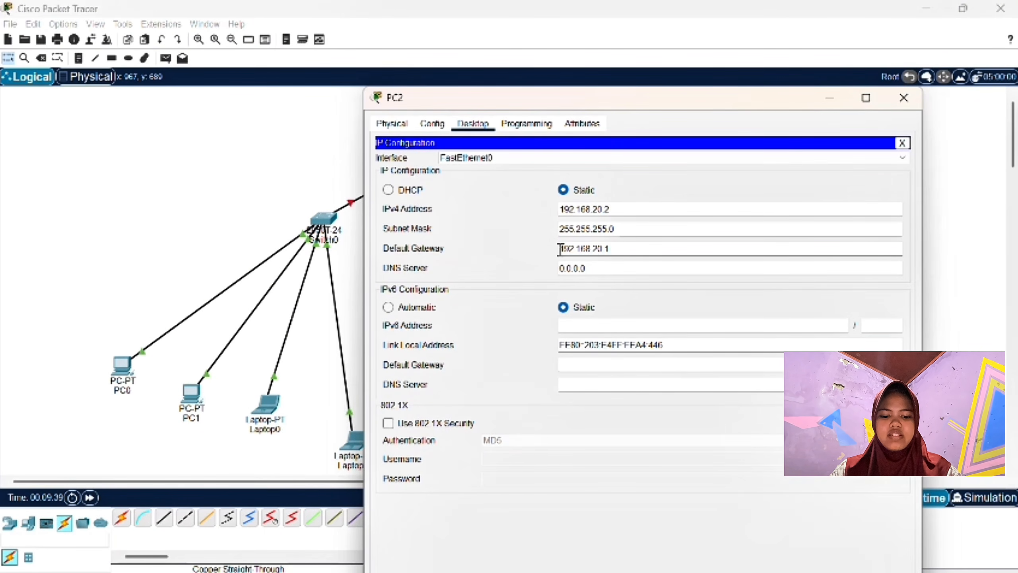
type(".1")
left_click(904, 98)
Give PC3 the static IPv4 address 192.168.20.3 with subnet mask 255.255.255.0
left_click(602, 415)
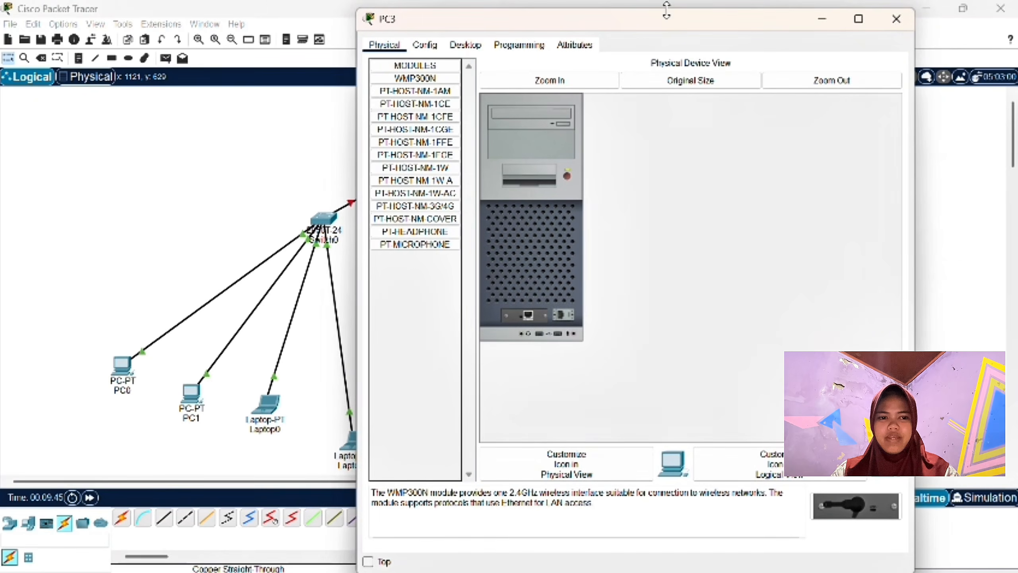
left_click_drag(666, 11, 666, 81)
left_click(465, 114)
left_click(441, 172)
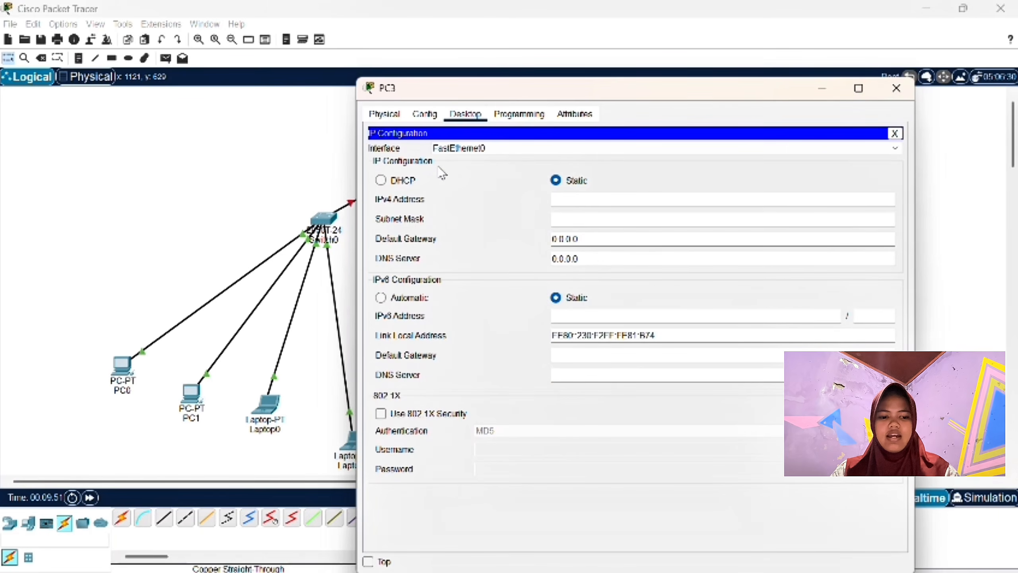
left_click(570, 198)
type("192.168")
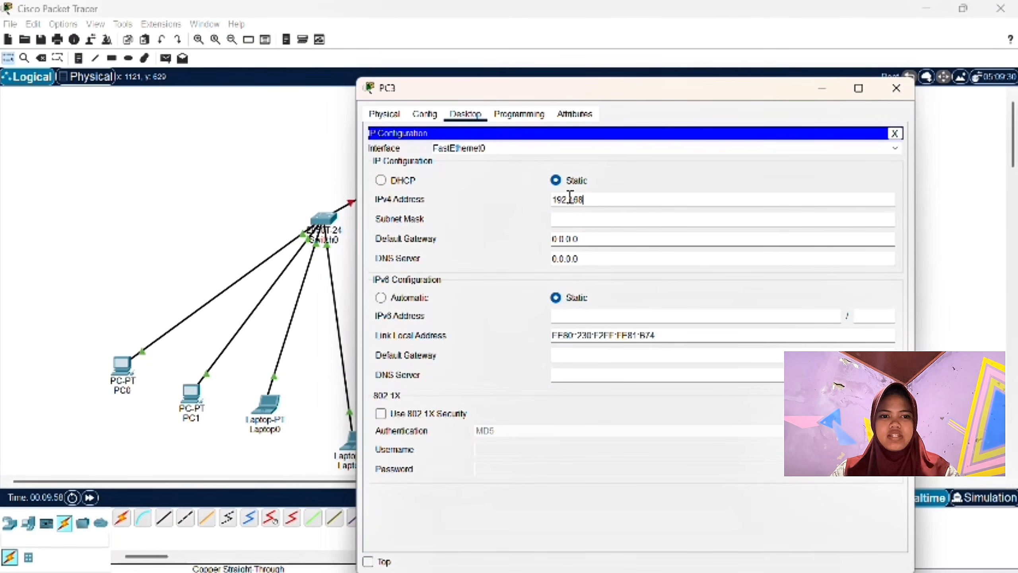
type(".20.3")
key("Tab")
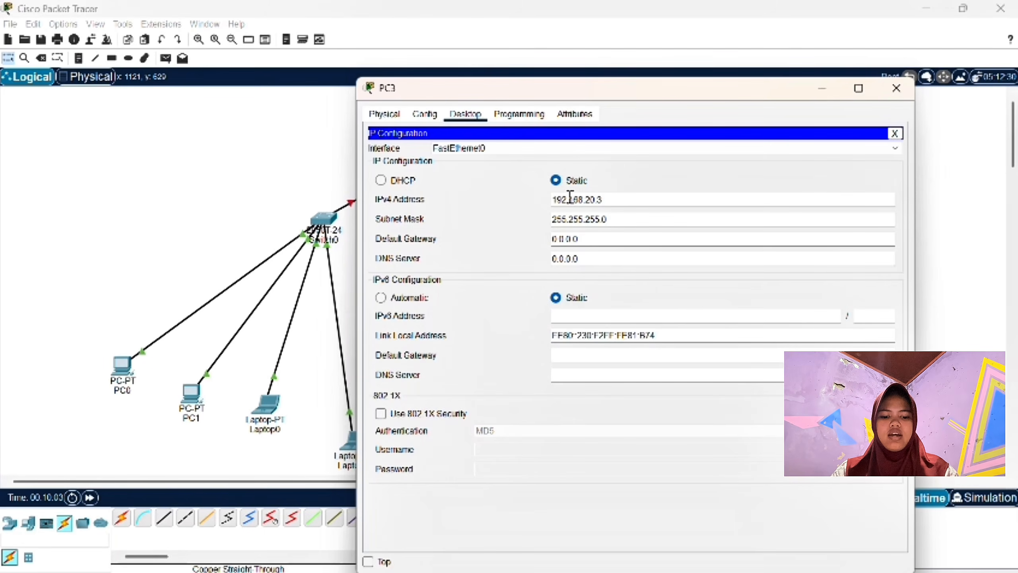
Set PC3's IPv4 default gateway to 192.168.20.1 and close its configuration
left_click(605, 239)
key("BackSpace")
key("BackSpace")
key("BackSpace")
key("BackSpace")
key("BackSpace")
key("BackSpace")
type("192.168")
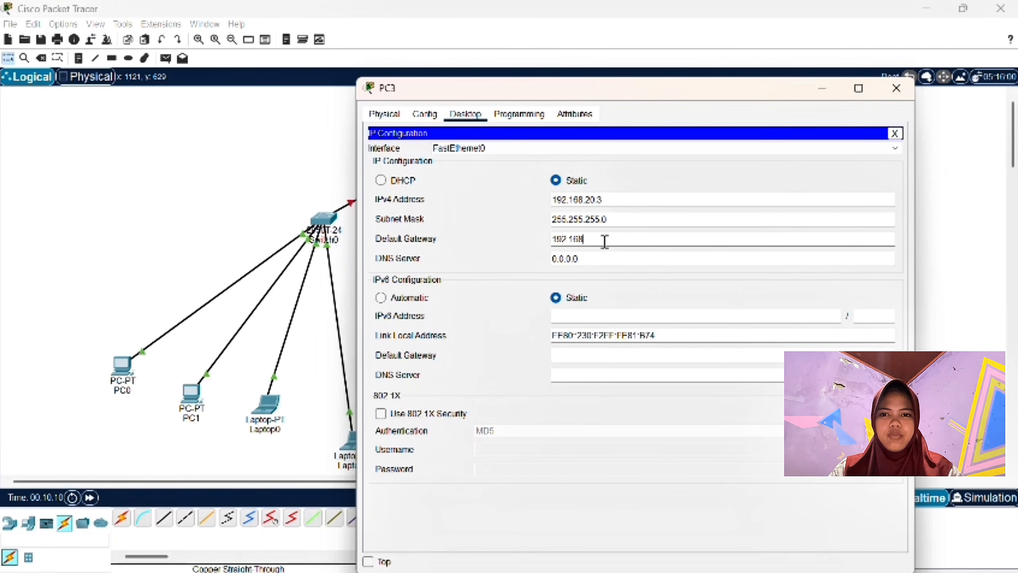
type(".20.1")
left_click(897, 88)
Give Laptop2 the static IPv4 address 192.168.20.4 in its IP configuration
left_click(684, 387)
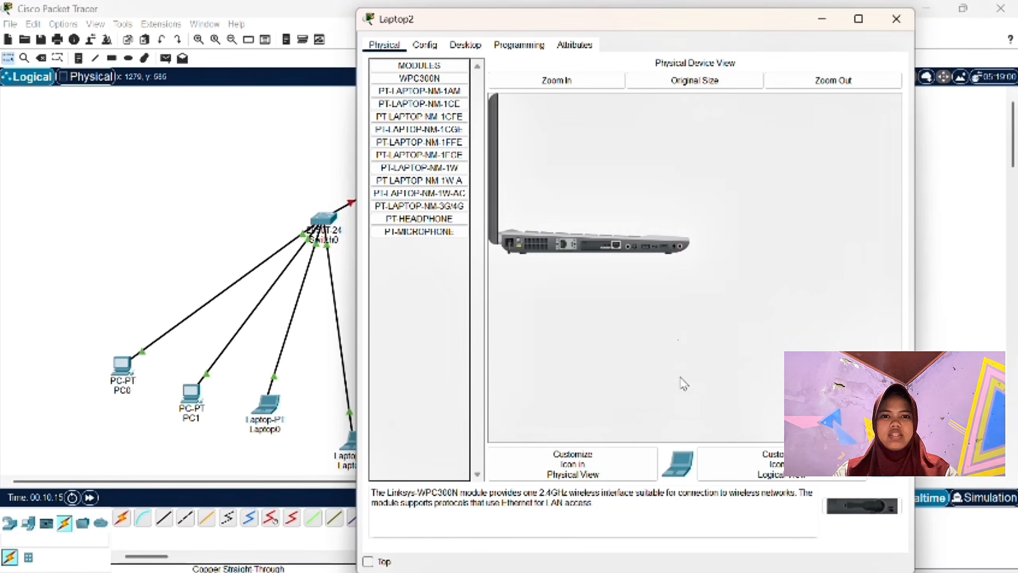
left_click_drag(667, 27, 673, 68)
left_click(471, 86)
left_click(441, 120)
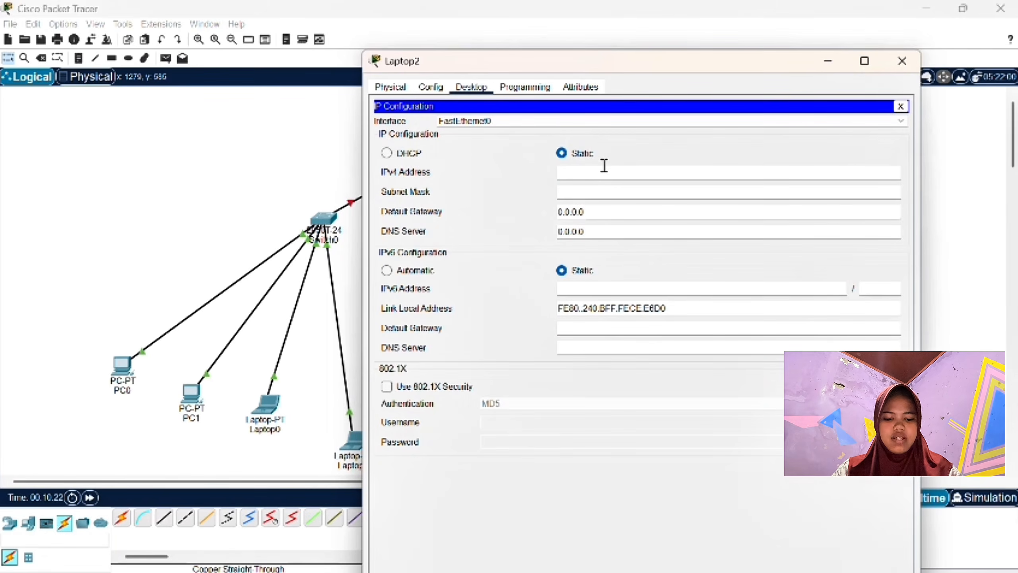
left_click(605, 166)
type("192.168.20")
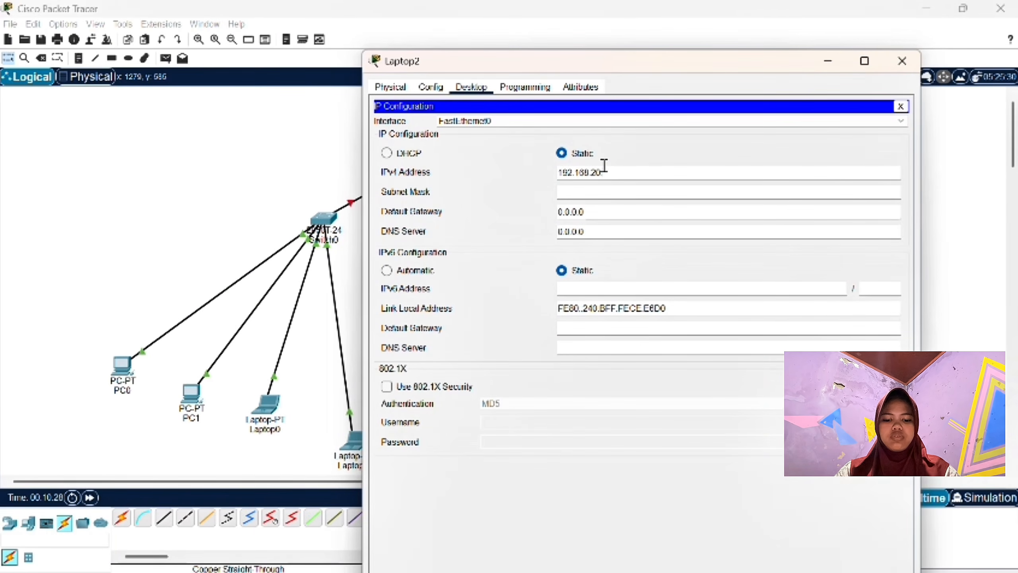
type(".4")
Set Laptop2's IPv4 default gateway to 192.168.20.1 and close its configuration
left_click(607, 210)
key("BackSpace")
key("BackSpace")
key("BackSpace")
key("BackSpace")
key("BackSpace")
key("BackSpace")
key("BackSpace")
type("19")
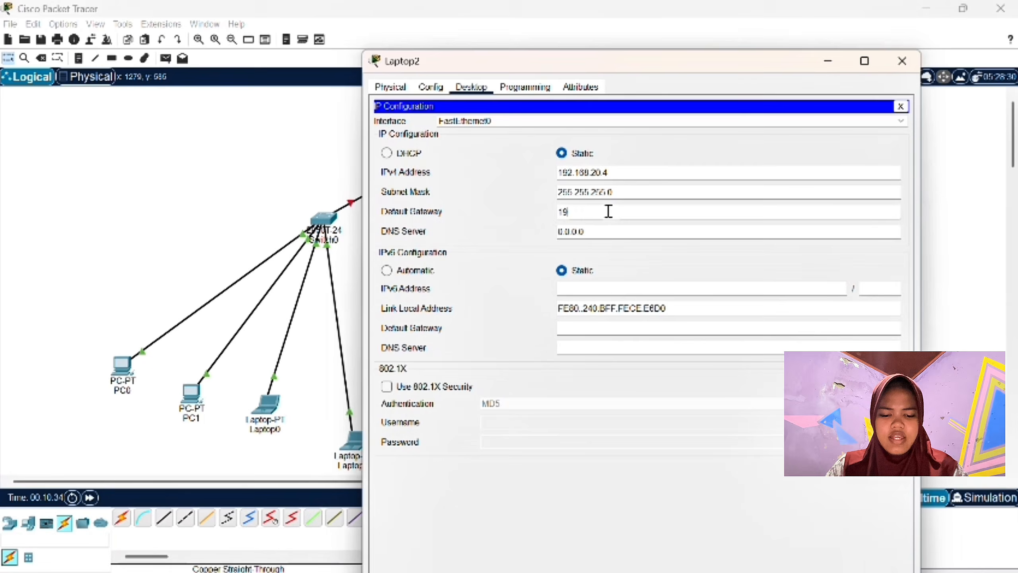
type("2.168.")
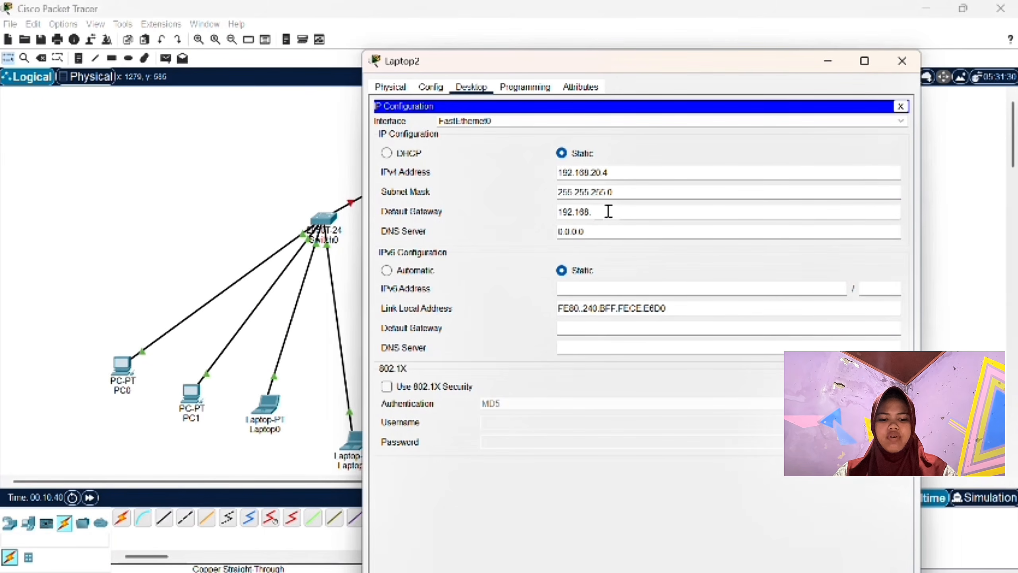
type("20.1")
left_click(902, 61)
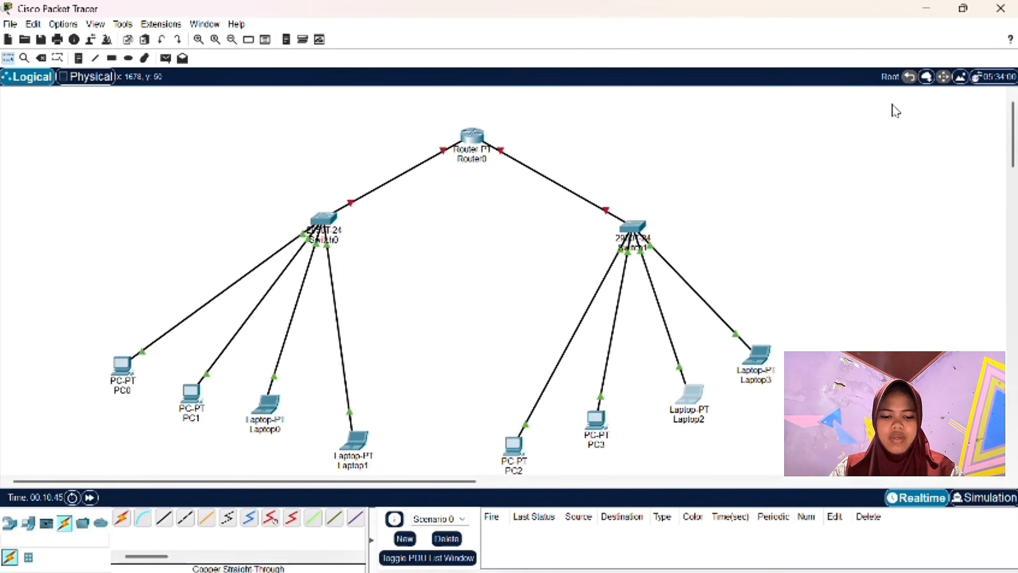
Give Laptop3 the static IPv4 address 192.168.20.5 with subnet mask 255.255.255.0
left_click(753, 360)
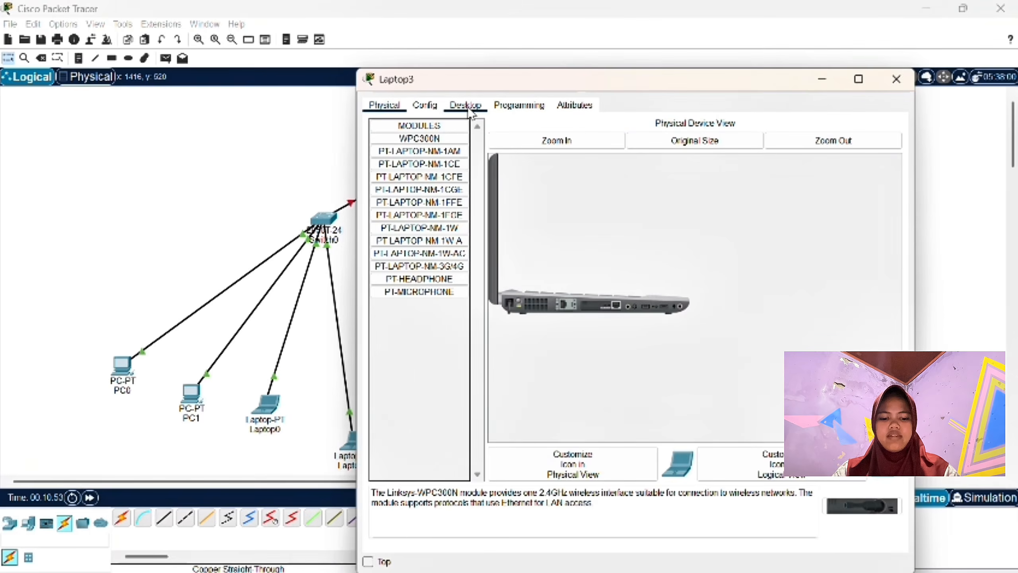
left_click(465, 105)
left_click(416, 149)
left_click(561, 192)
type("192.168")
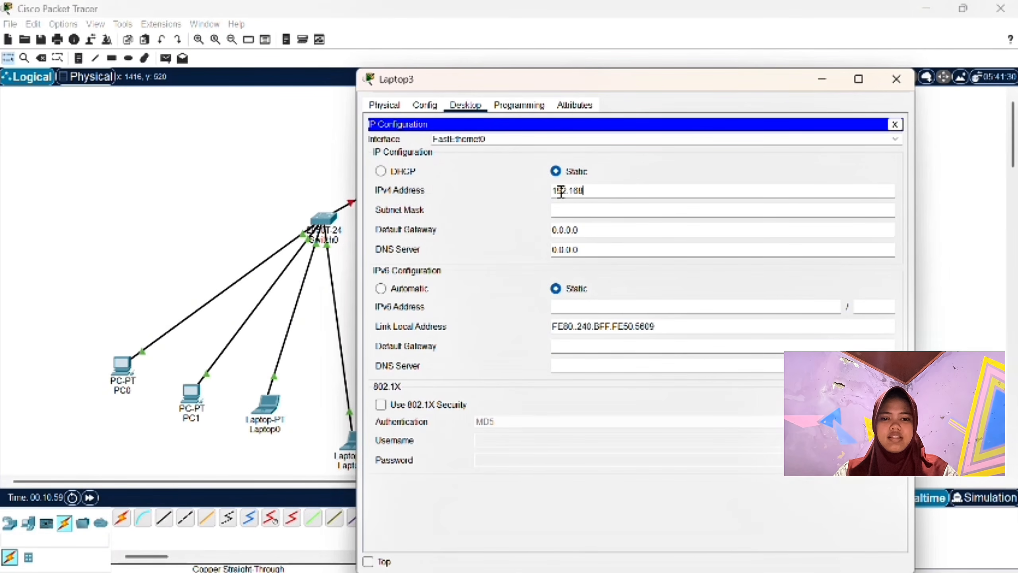
type(".20.5")
key("Tab")
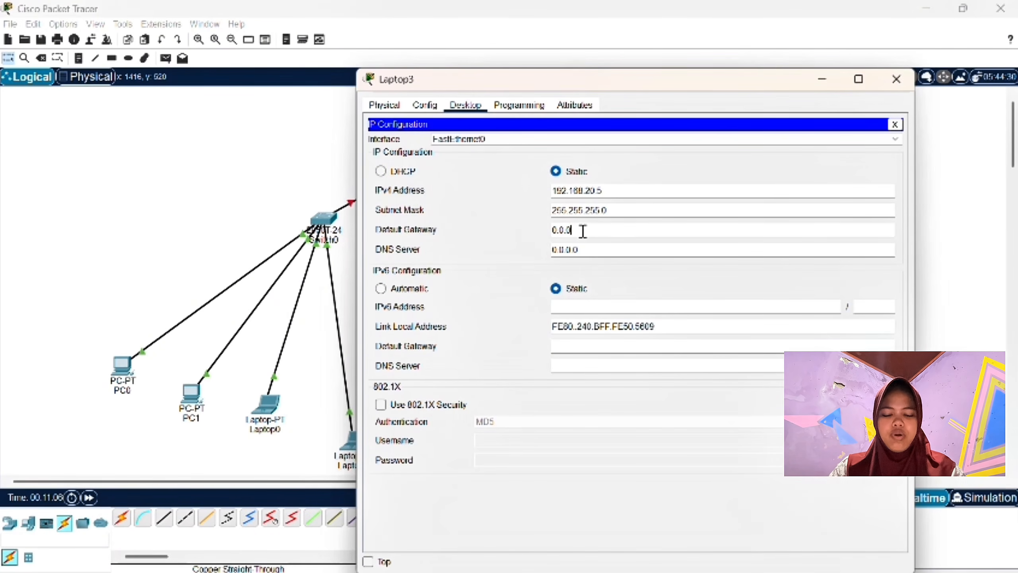
Set Laptop3's IPv4 default gateway to 192.168.20.1 and close its configuration
key("BackSpace")
key("BackSpace")
key("BackSpace")
key("BackSpace")
key("BackSpace")
type("192.168")
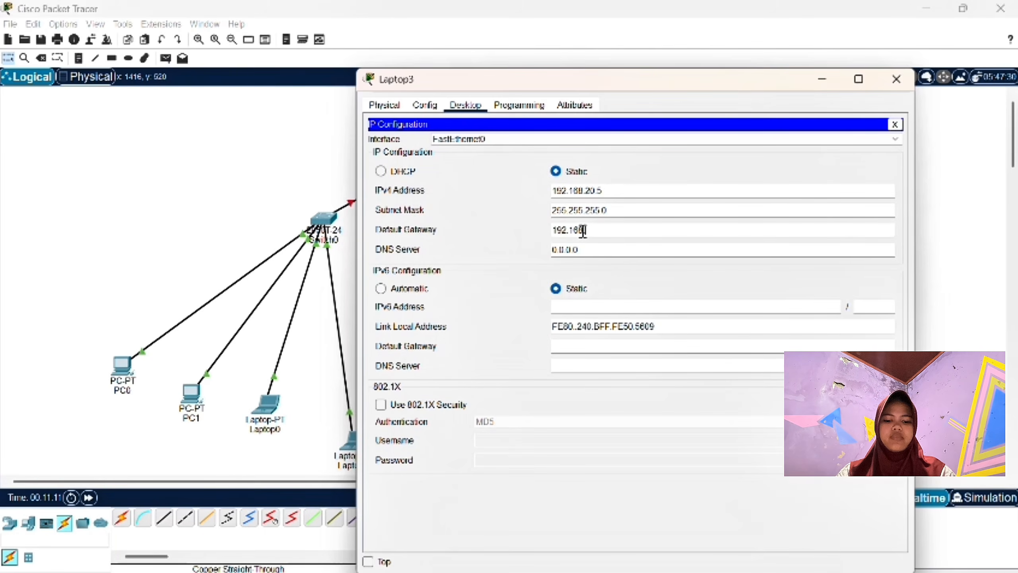
type(".20.1")
left_click(897, 79)
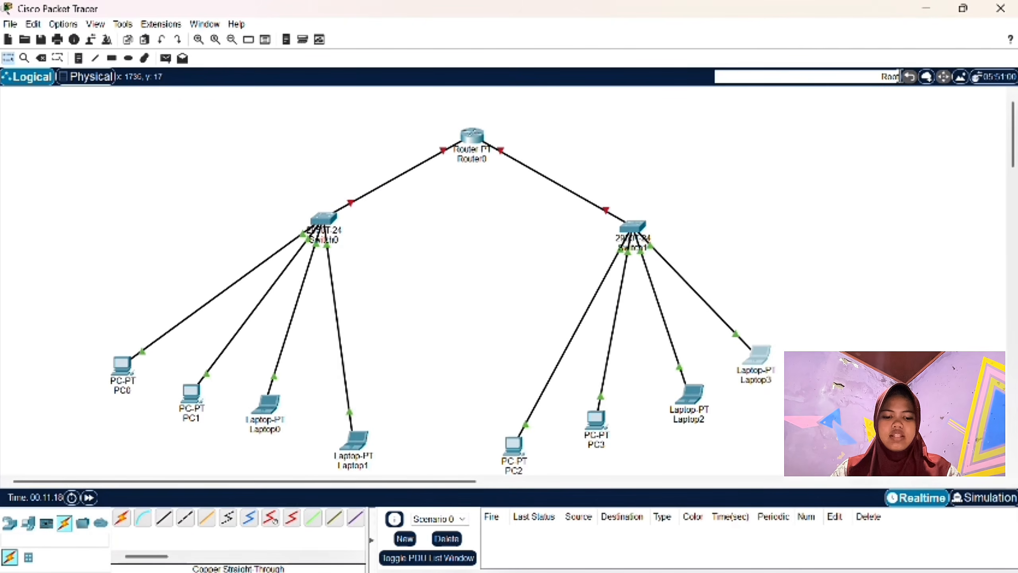
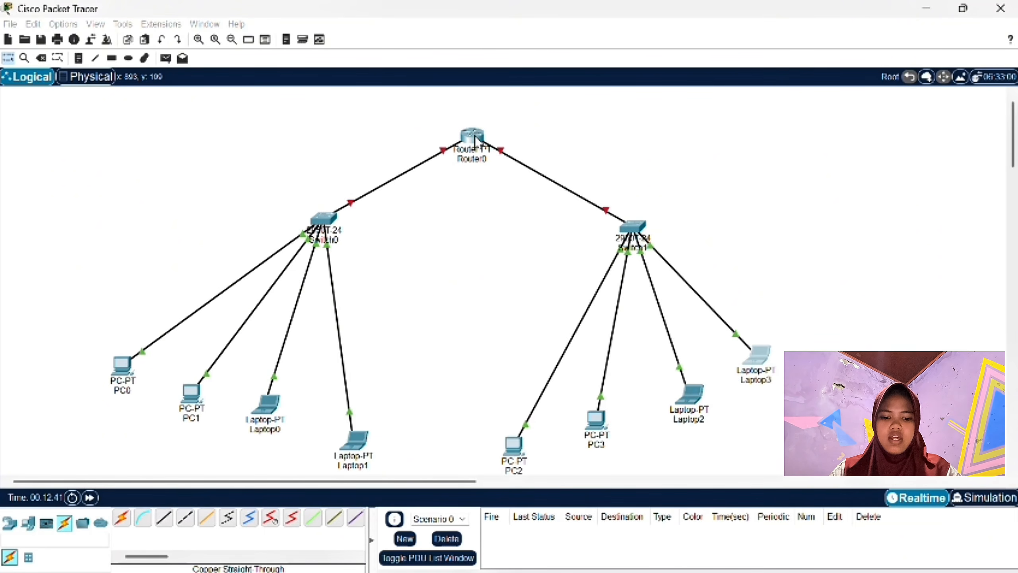
Enter the IPv4 address 192.168.10.1 for Router0's FastEthernet0/0 interface
left_click(472, 137)
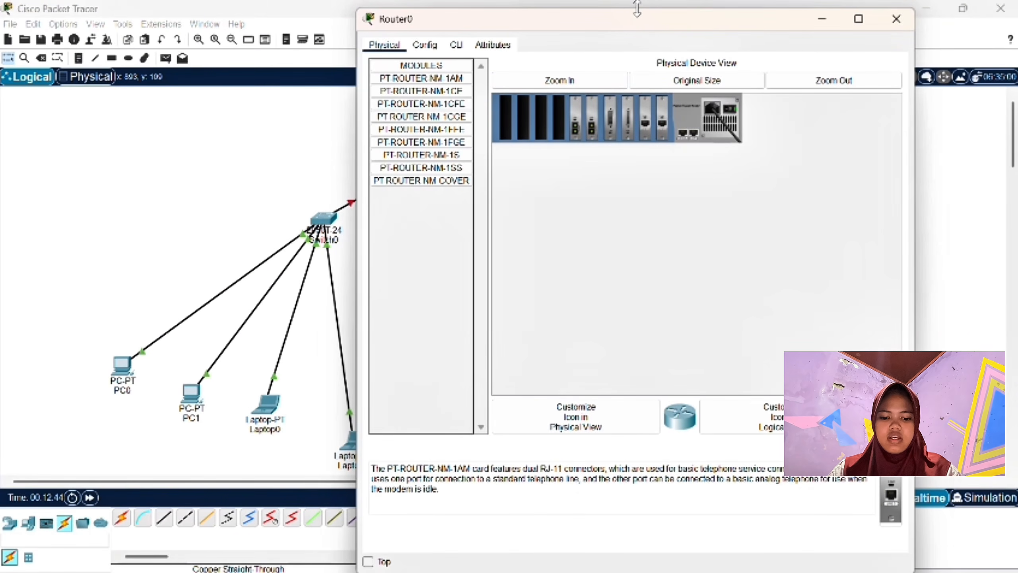
left_click_drag(638, 9, 640, 75)
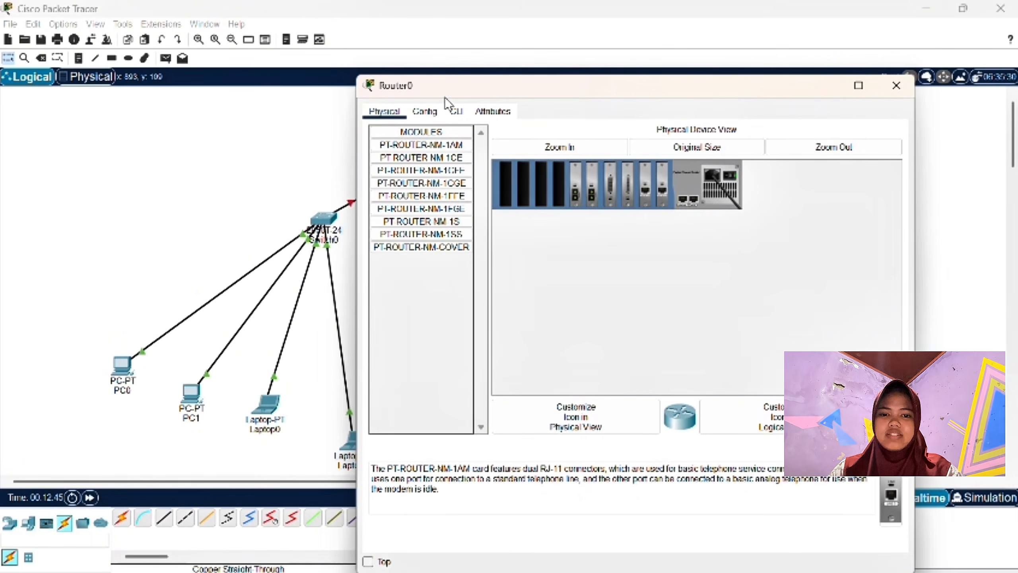
left_click(428, 113)
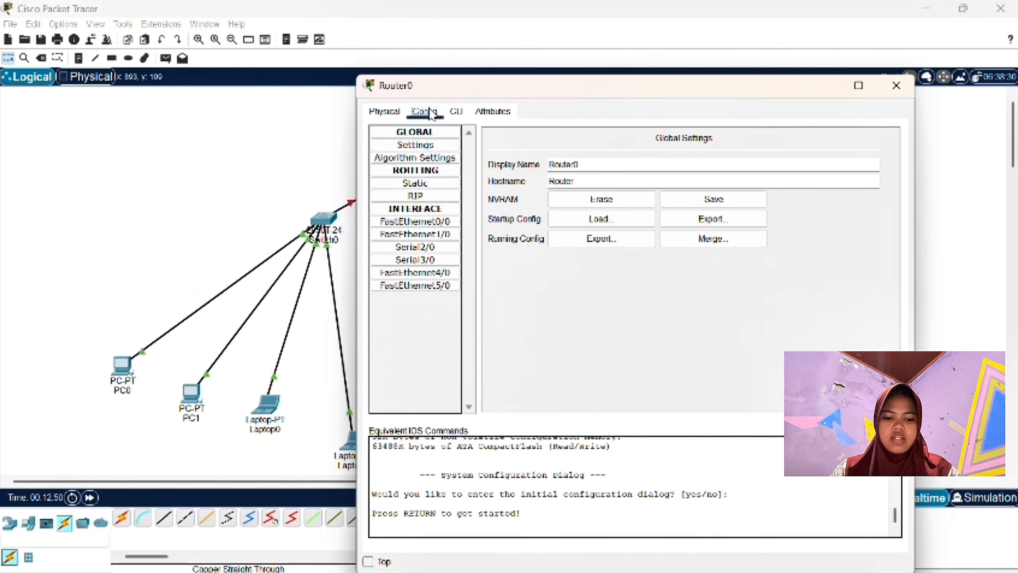
left_click(435, 222)
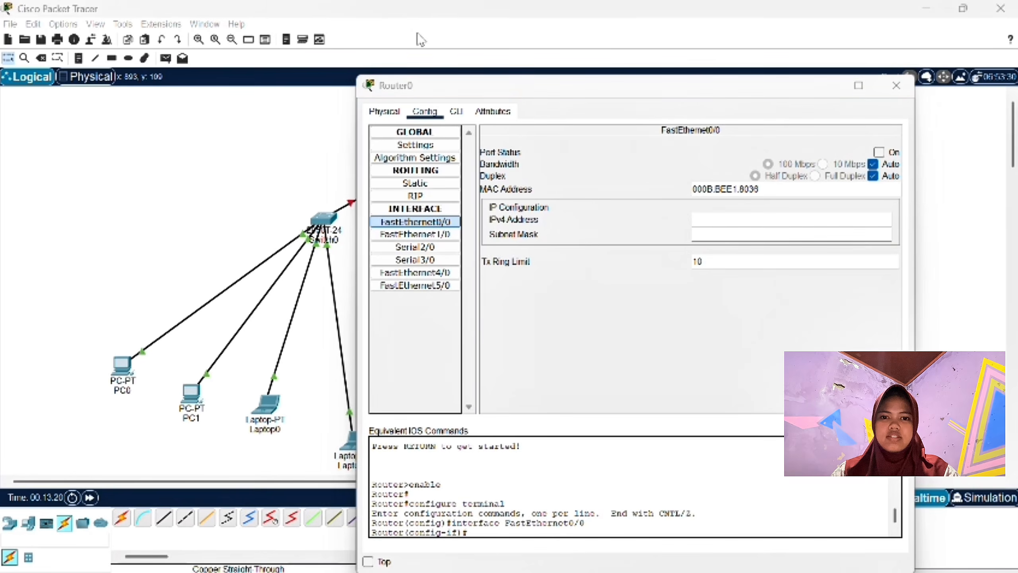
left_click(755, 221)
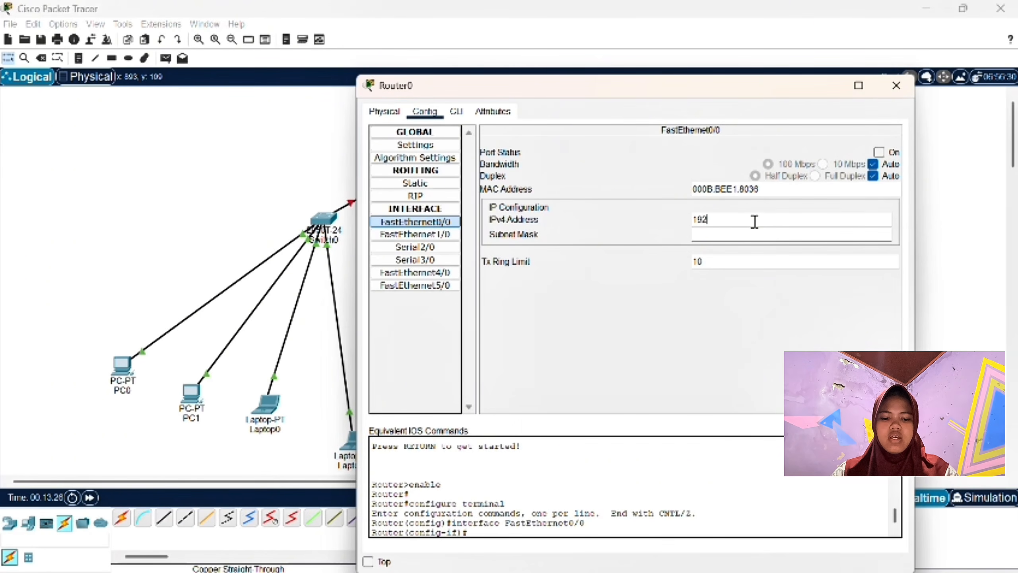
type(".168")
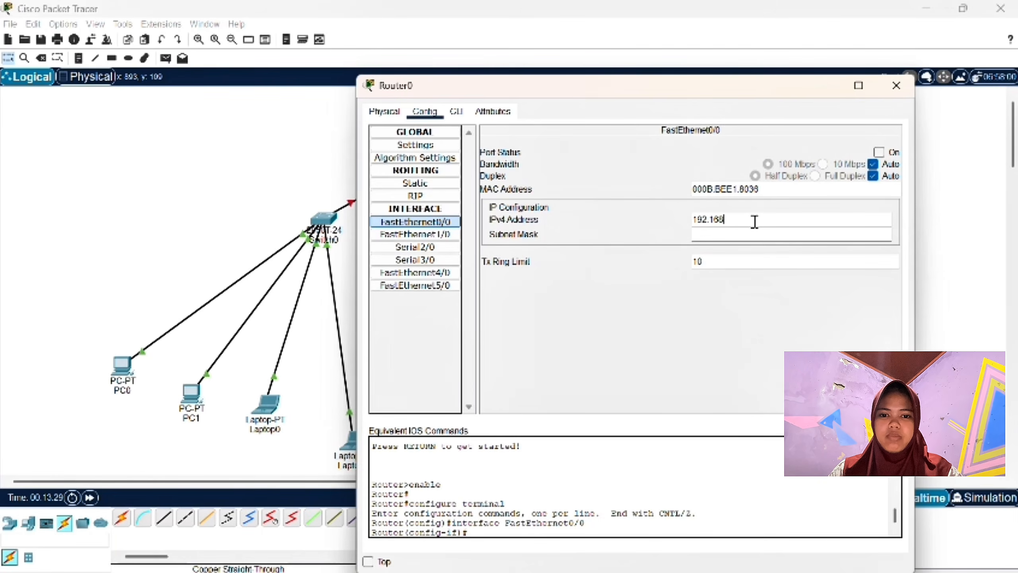
type(".10.1")
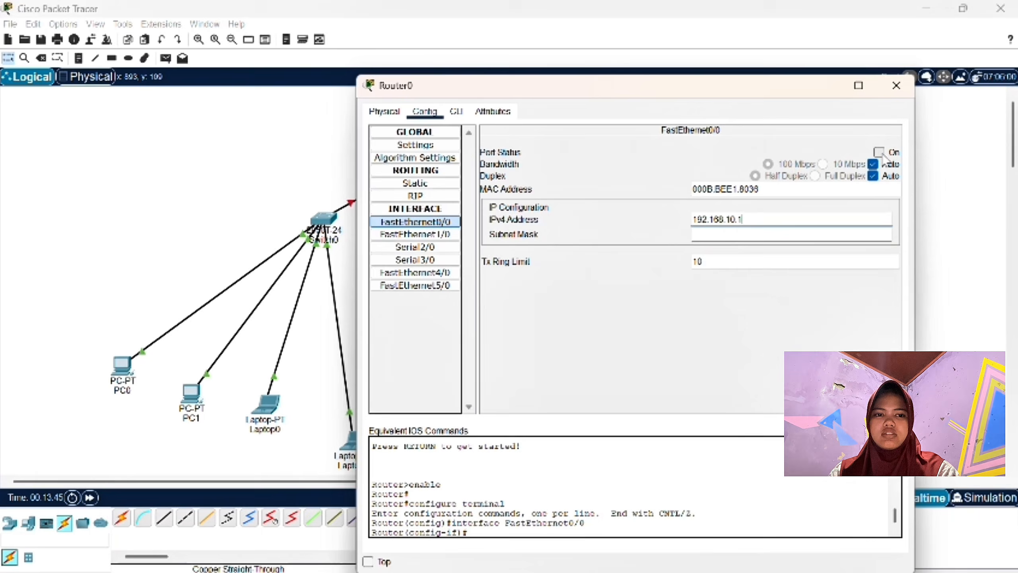
Apply subnet mask 255.255.255.0 to Router0's FastEthernet0/0 interface and turn its port on
key("Return")
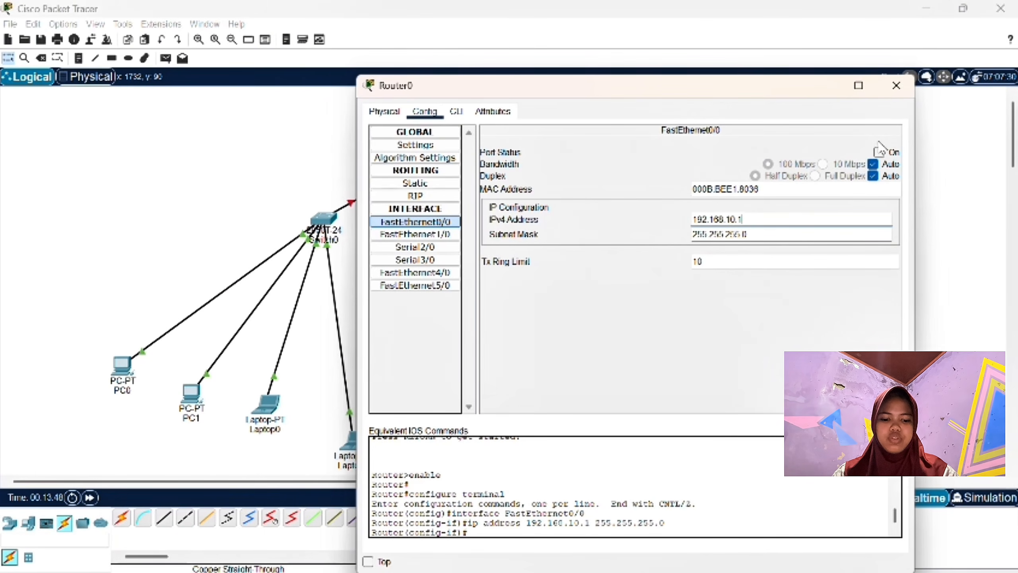
left_click(879, 151)
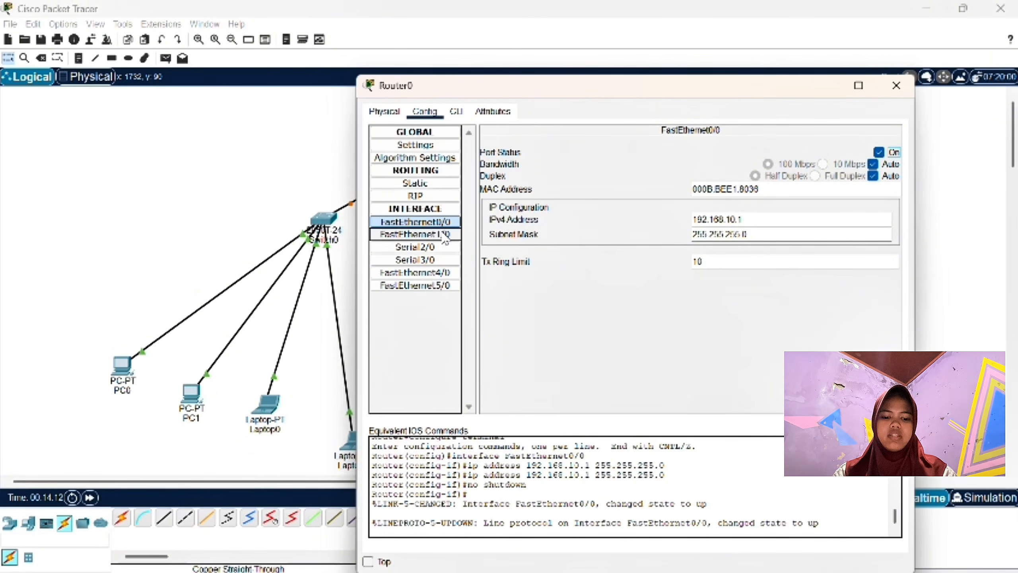
Turn on Router0's FastEthernet1/0 port, assign it IPv4 address 192.168.20.1 with mask 255.255.255.0, and close the router's configuration
left_click(440, 241)
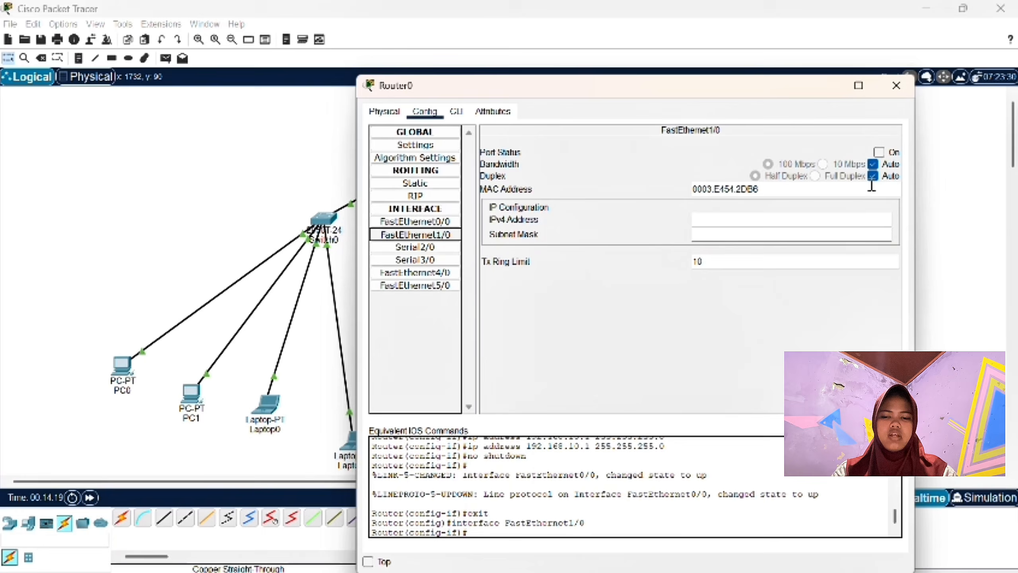
left_click(879, 152)
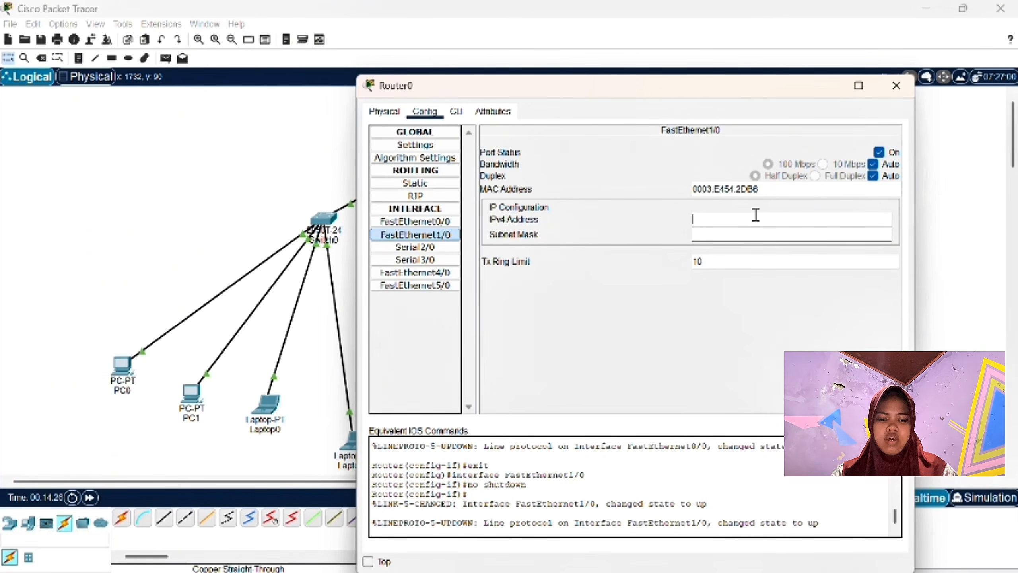
type("192.168")
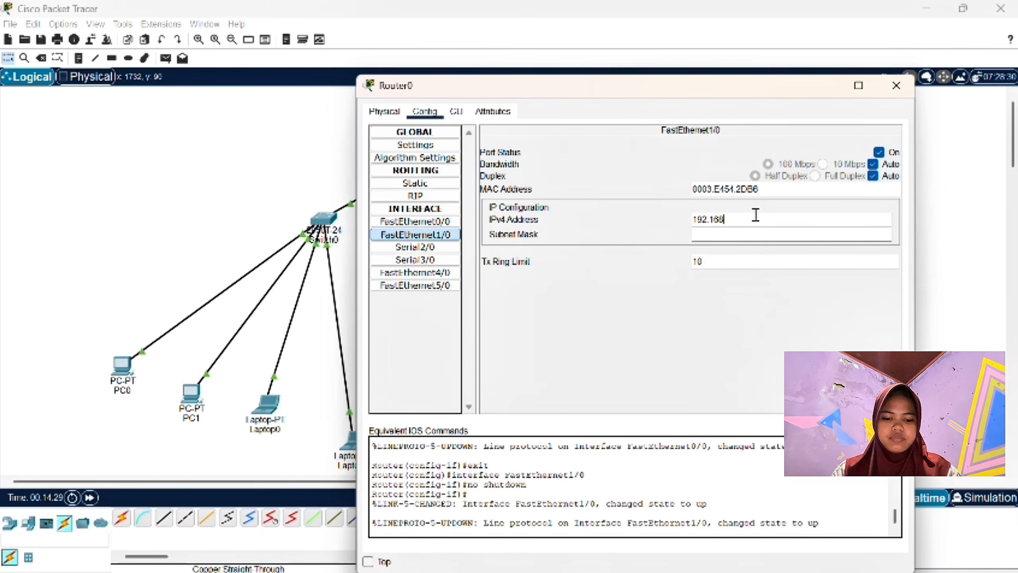
type(".20")
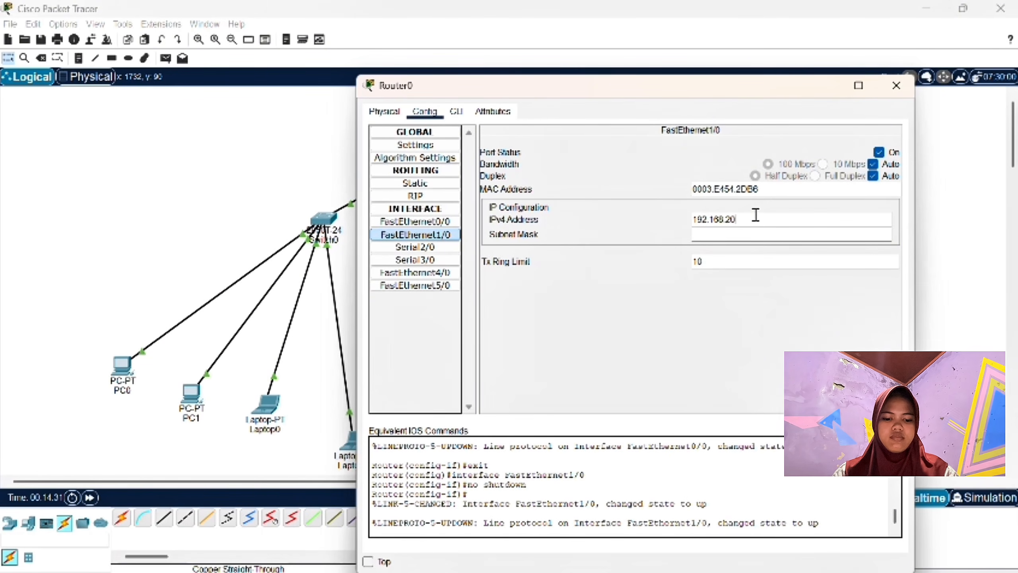
type(".1")
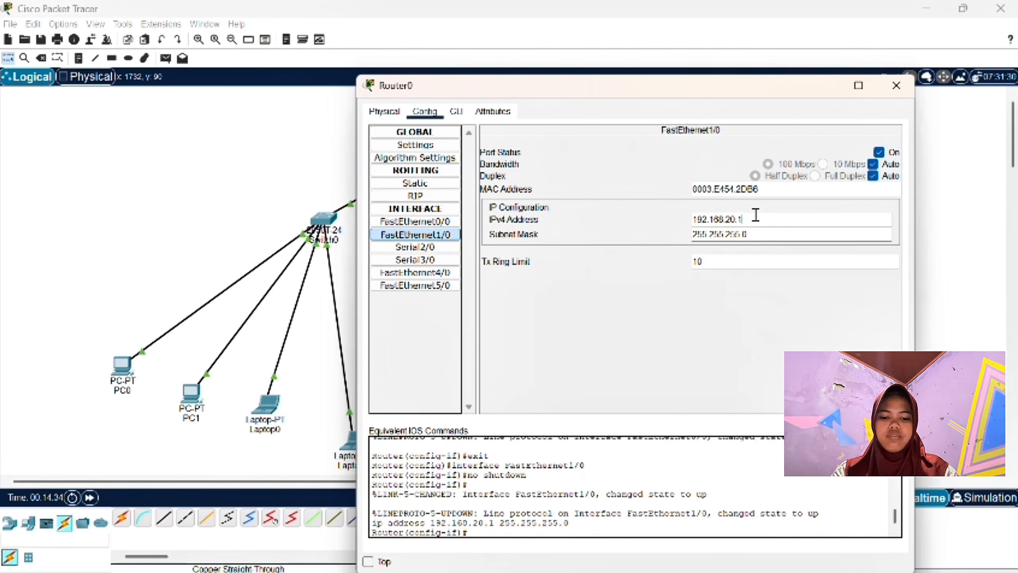
left_click(907, 87)
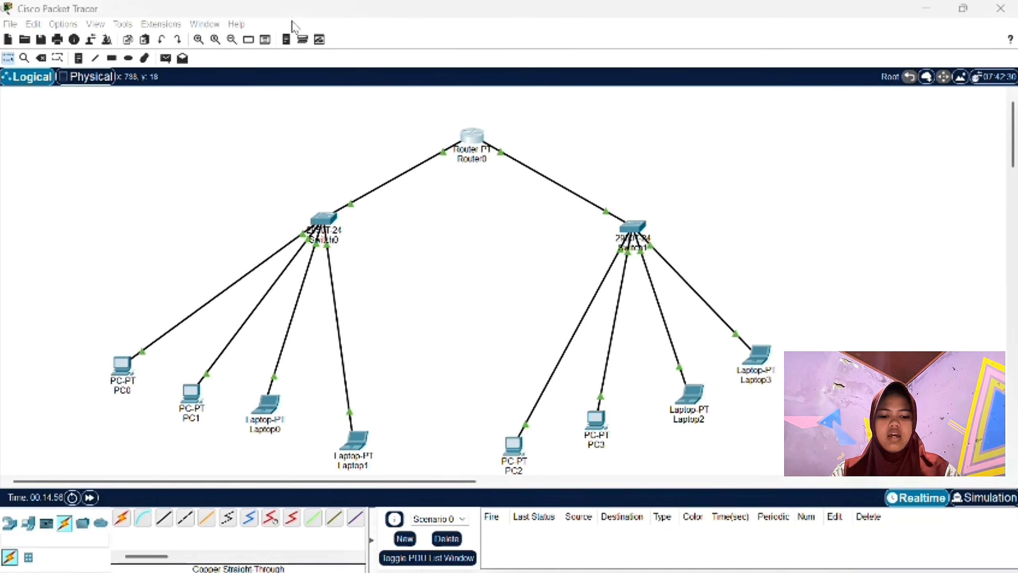
Try a simple PDU from Router0 to Switch0, and send it to Laptop1 instead
left_click(166, 58)
left_click(472, 139)
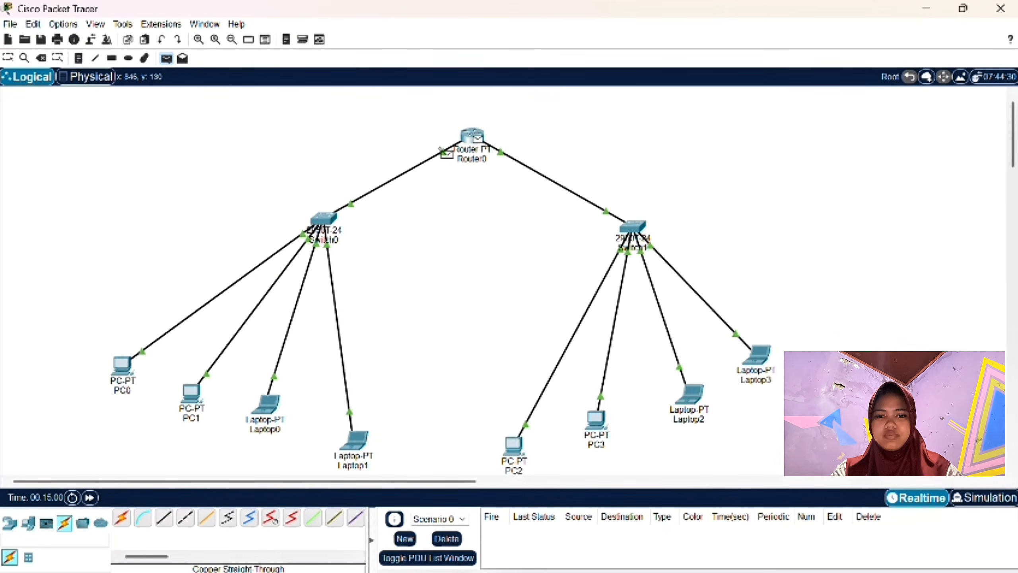
left_click(323, 219)
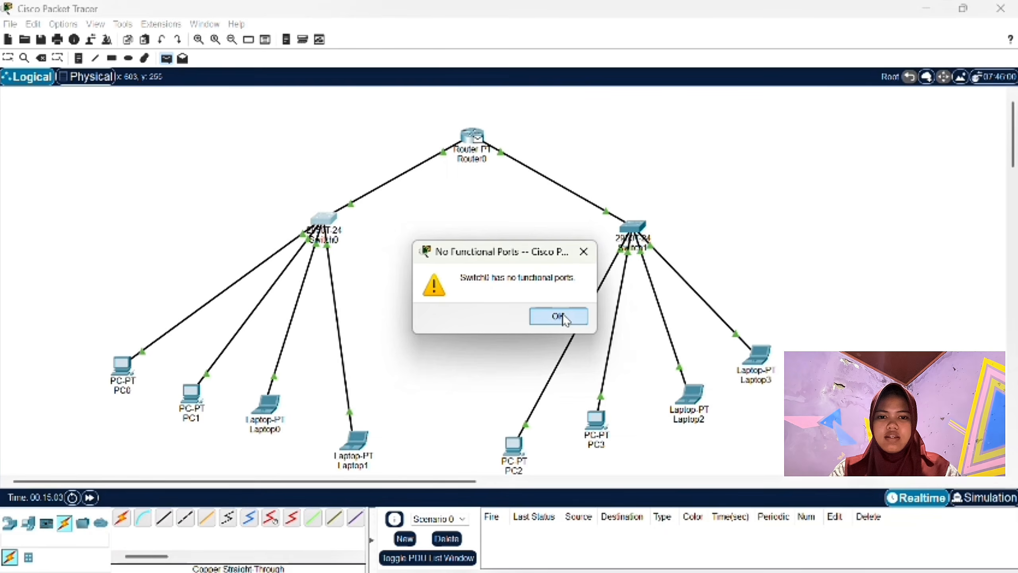
left_click(561, 316)
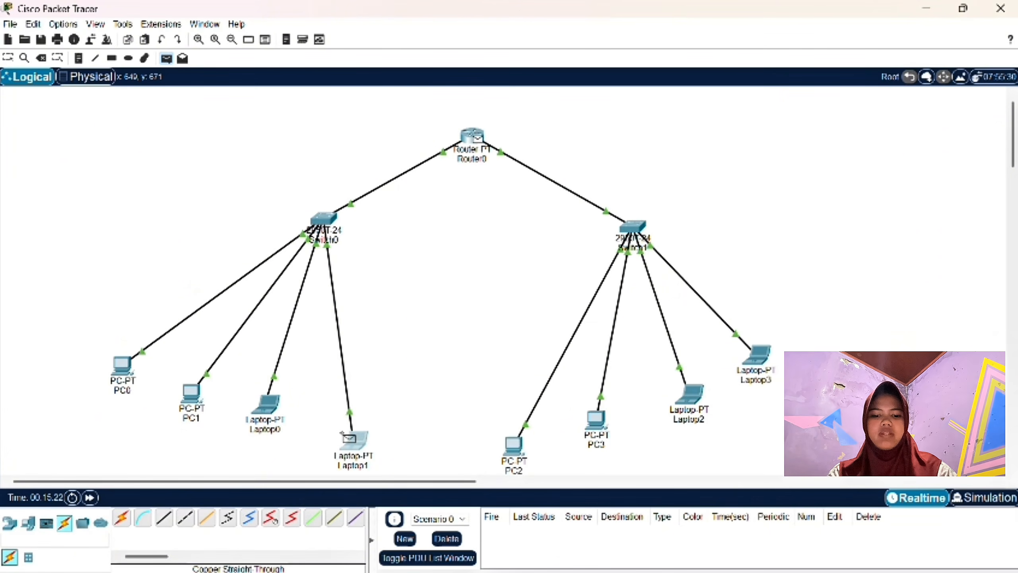
left_click(345, 436)
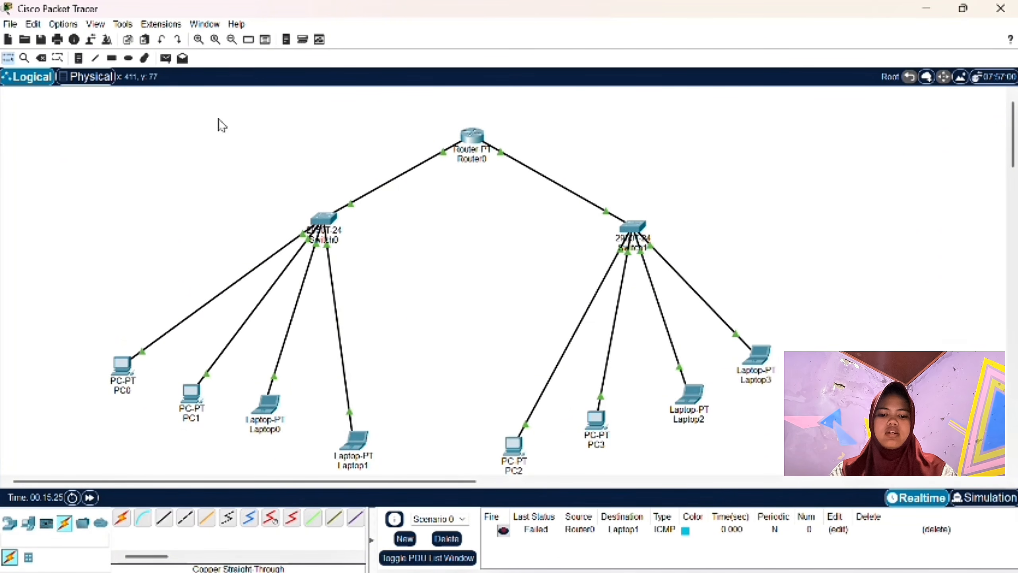
Test connectivity by sending a simple PDU from Router0 to PC2
key("p")
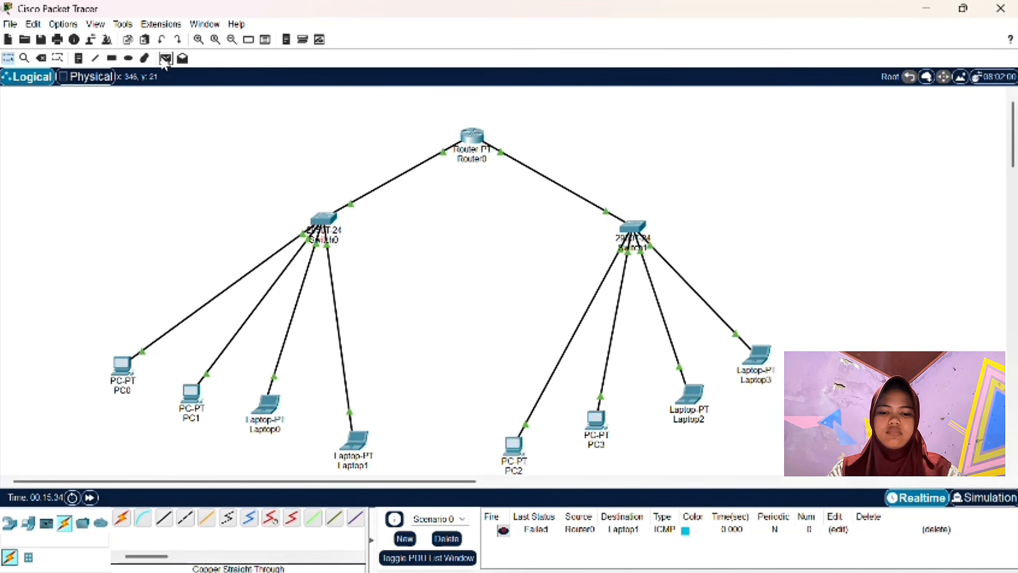
left_click(457, 134)
left_click(513, 442)
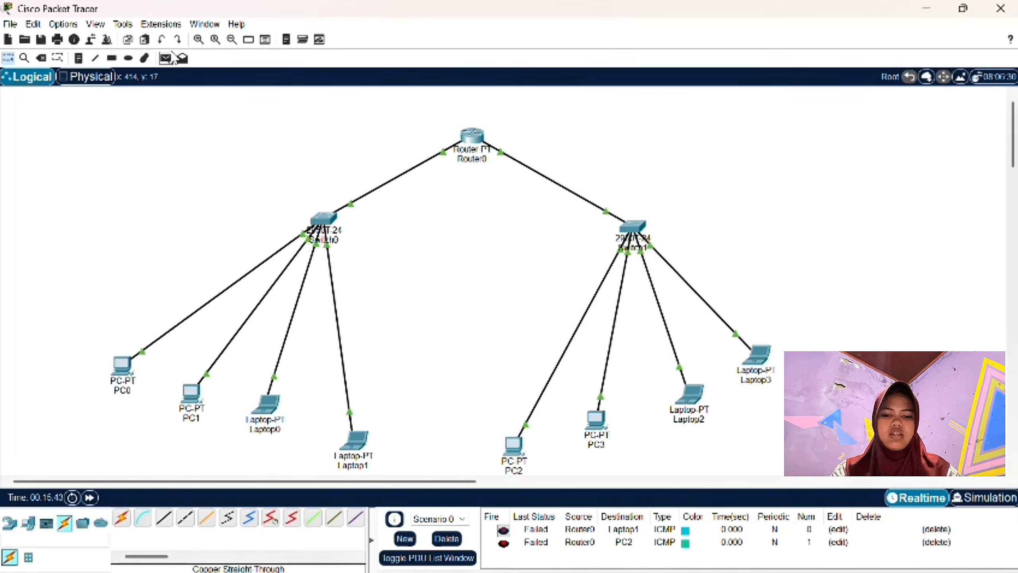
Send a simple PDU from Laptop0 to Laptop1, and clear all PDUs from Scenario 0
left_click(172, 56)
left_click(266, 402)
left_click(345, 443)
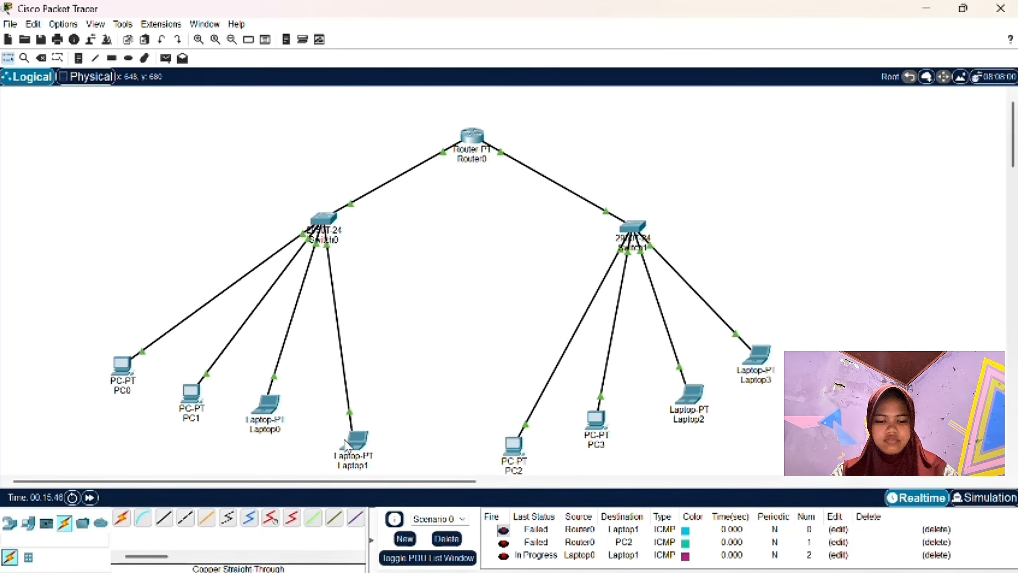
left_click(448, 539)
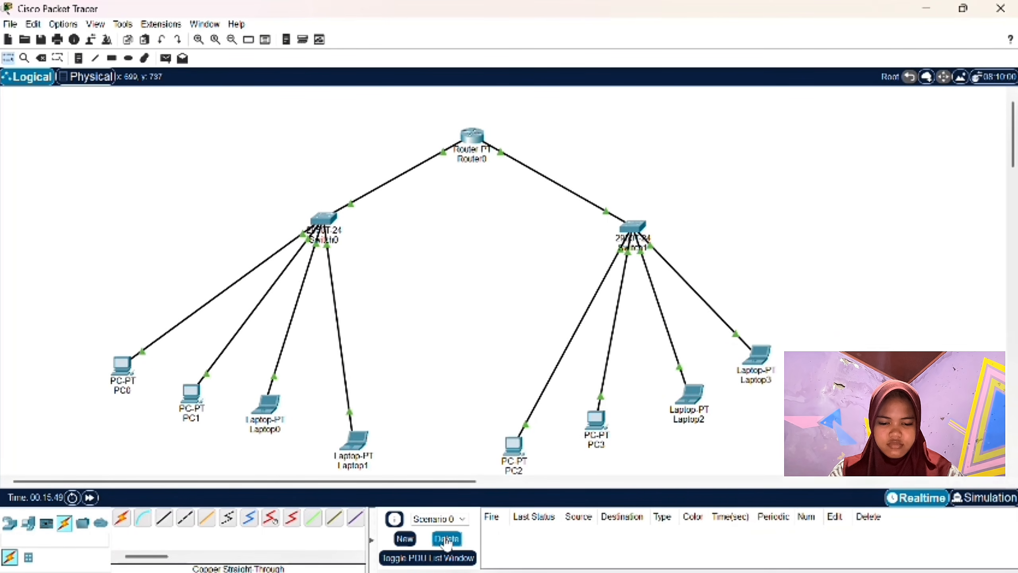
Test connectivity between the two networks by sending a simple PDU from PC0 to PC2
left_click(165, 58)
left_click(124, 361)
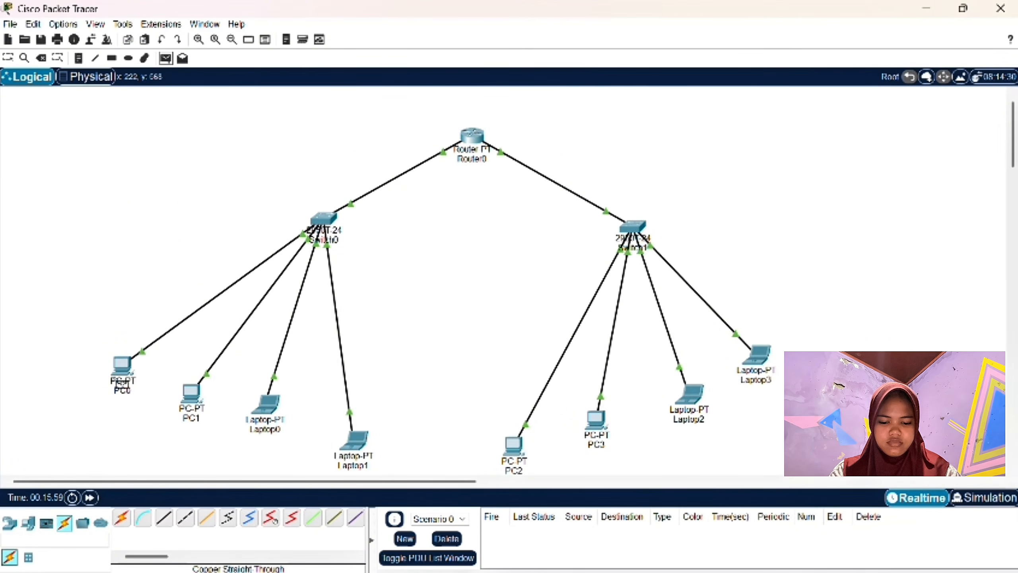
left_click(117, 375)
left_click(497, 449)
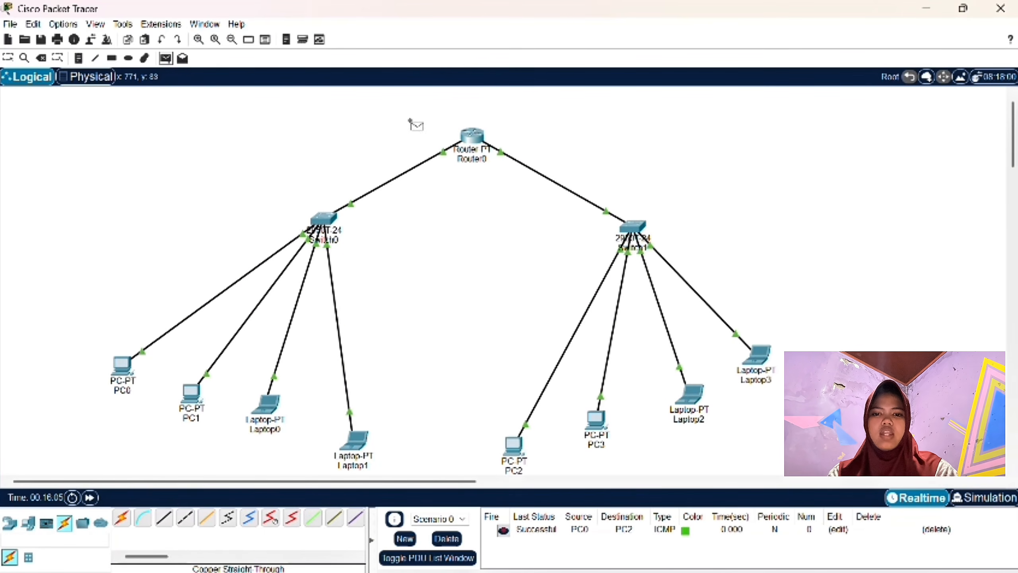
Send a simple PDU from Router0 to Laptop1, and clear the scenario's PDU list
left_click(471, 135)
left_click(352, 439)
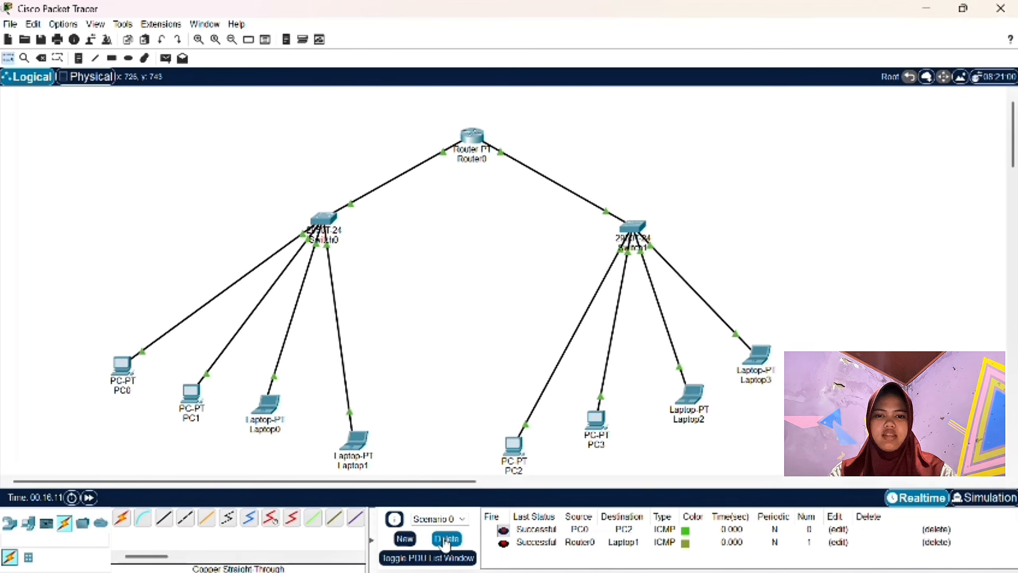
left_click(445, 542)
Send simple PDUs from Router0 to PC2 and from Router0 to Laptop1
left_click(165, 58)
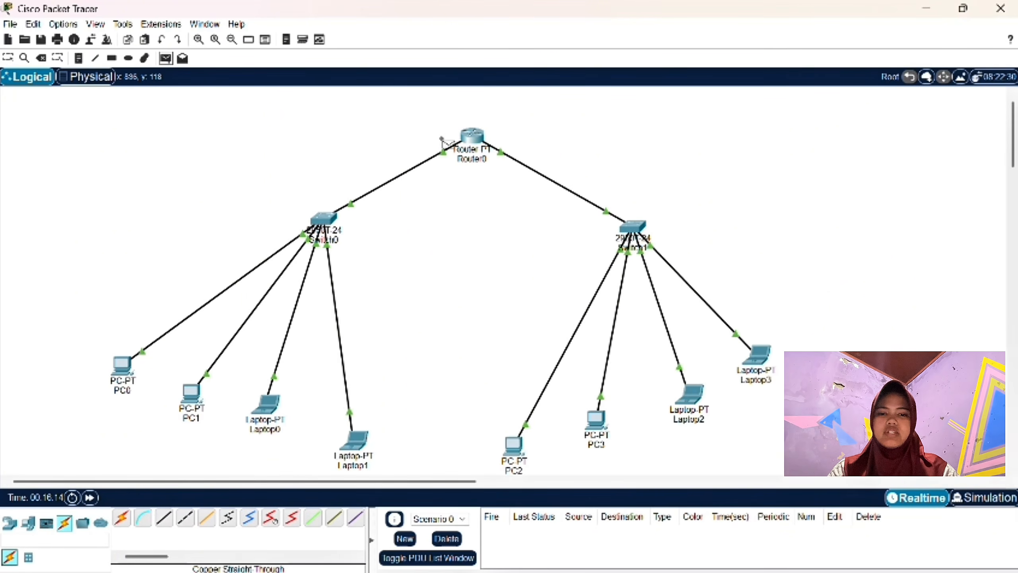
left_click(477, 138)
left_click(513, 443)
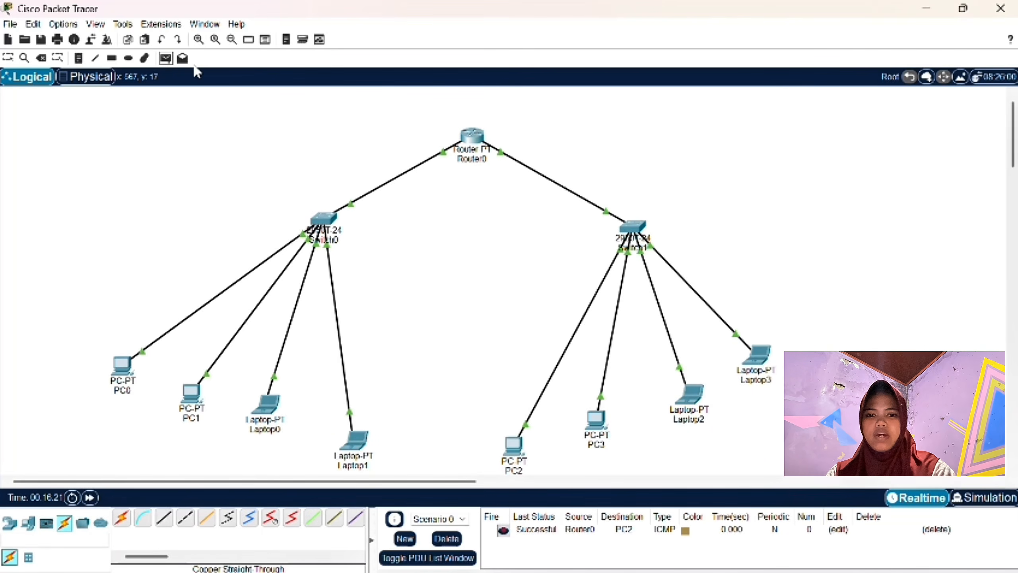
left_click(473, 134)
left_click(356, 441)
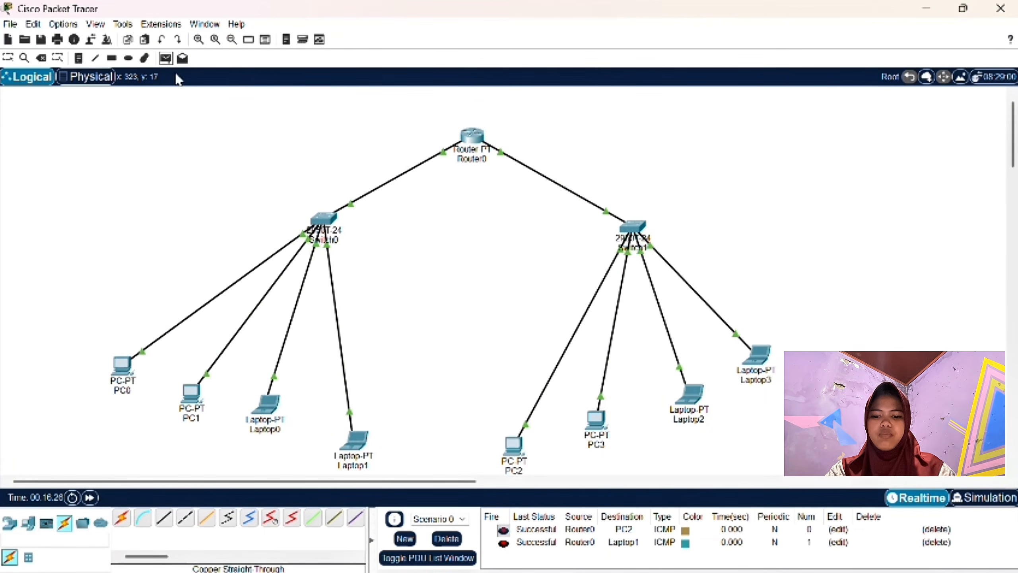
Send simple PDUs to Laptop3 from PC0 and PC1, and delete the scenario's PDU entries
left_click(121, 364)
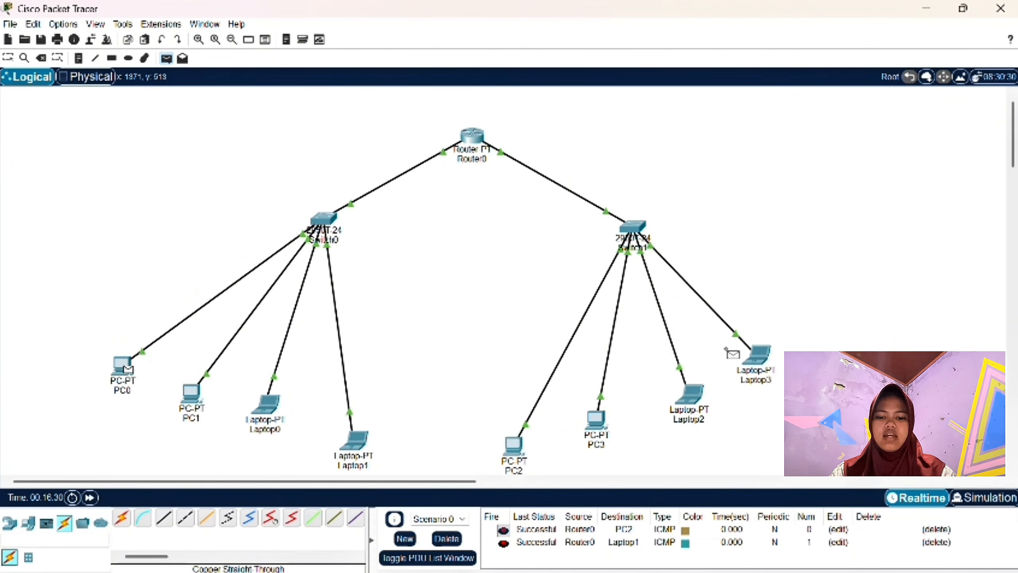
left_click(760, 353)
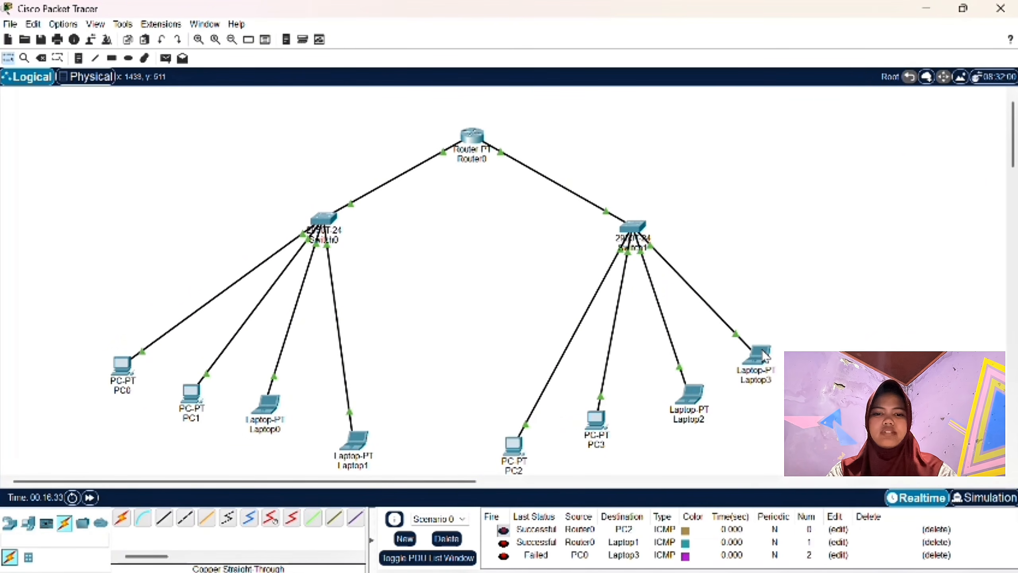
left_click(165, 58)
left_click(192, 392)
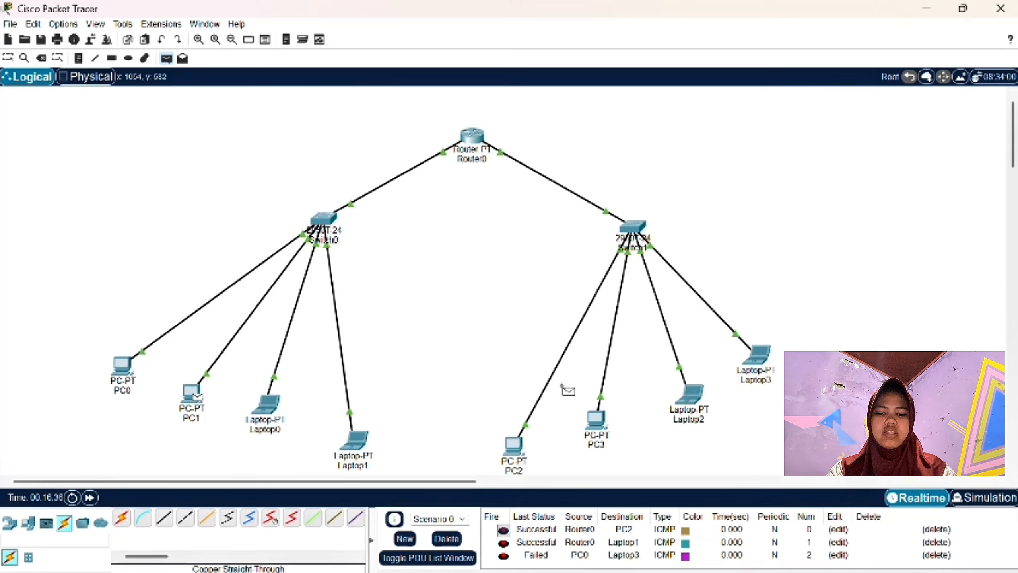
left_click(758, 355)
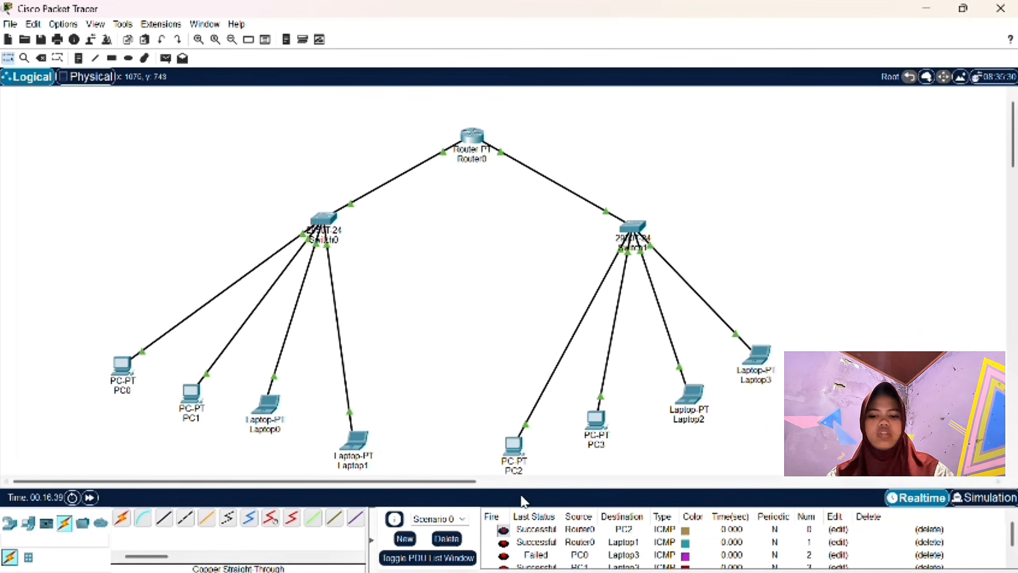
left_click(447, 539)
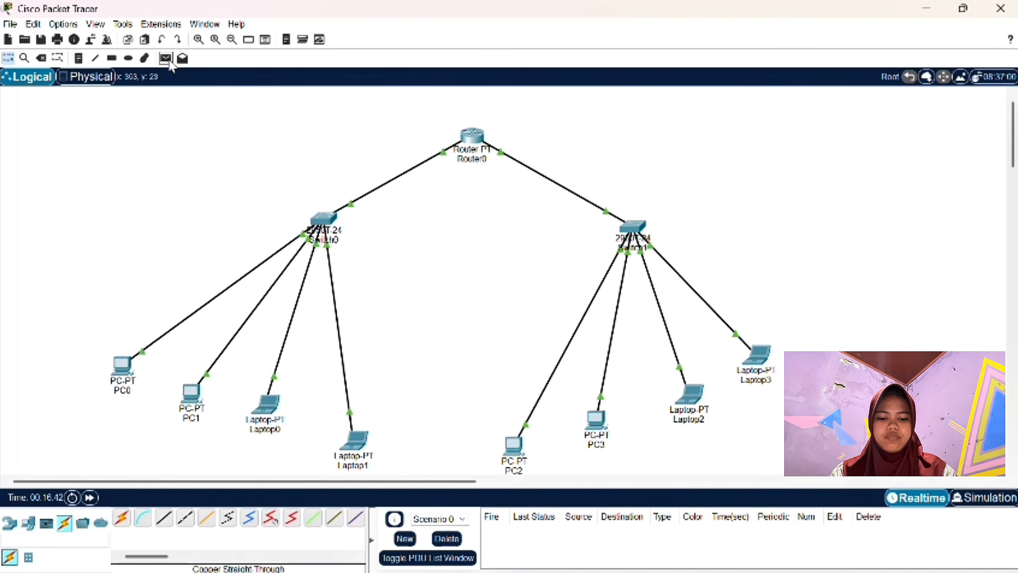
Send simple PDUs across the router from Laptop0 to Laptop2 and from PC0 to Laptop3
left_click(166, 59)
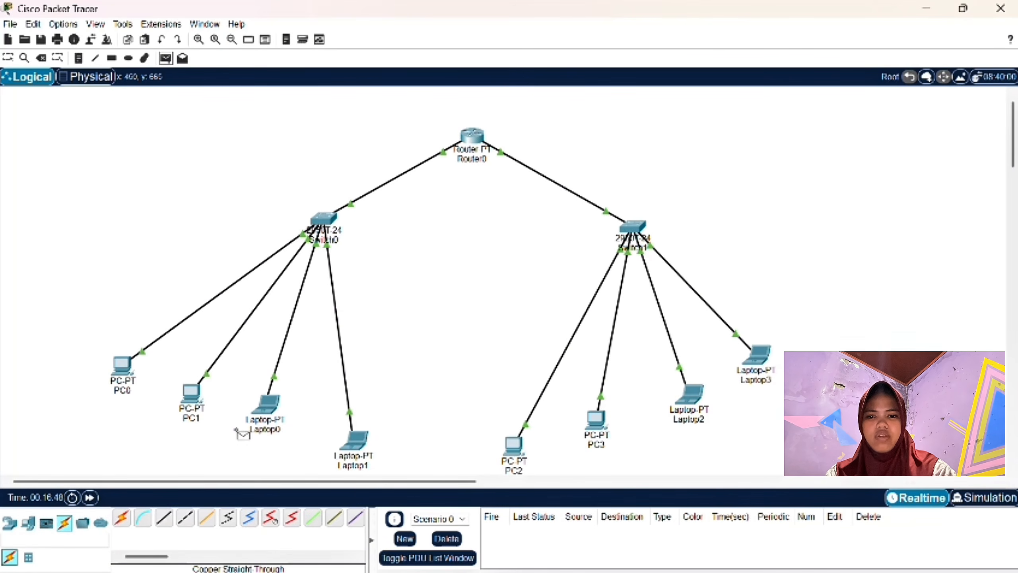
left_click(267, 403)
left_click(683, 396)
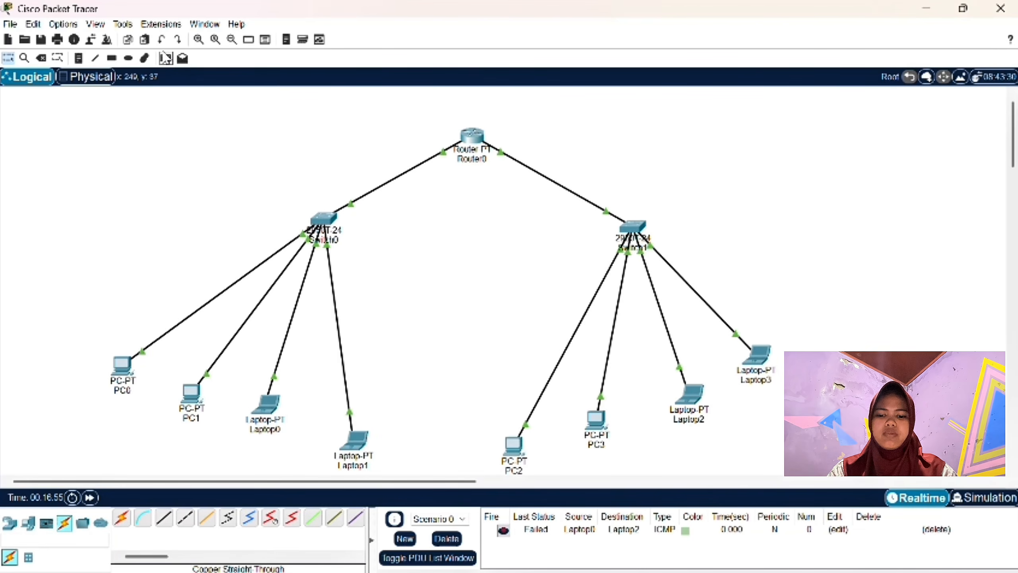
left_click(164, 60)
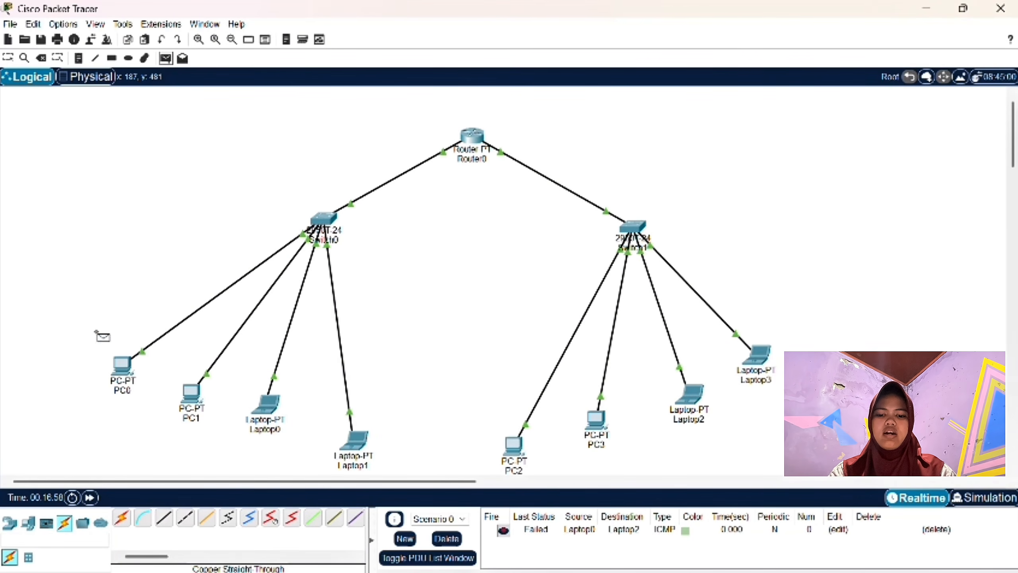
left_click(124, 363)
left_click(760, 359)
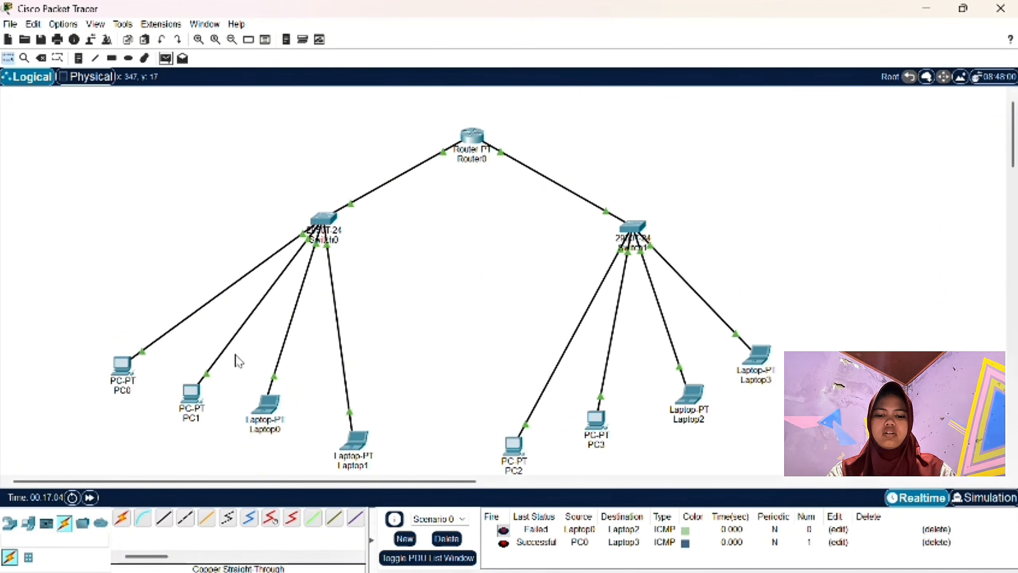
Send a simple PDU from Laptop2 to Laptop1
left_click(165, 58)
left_click(264, 404)
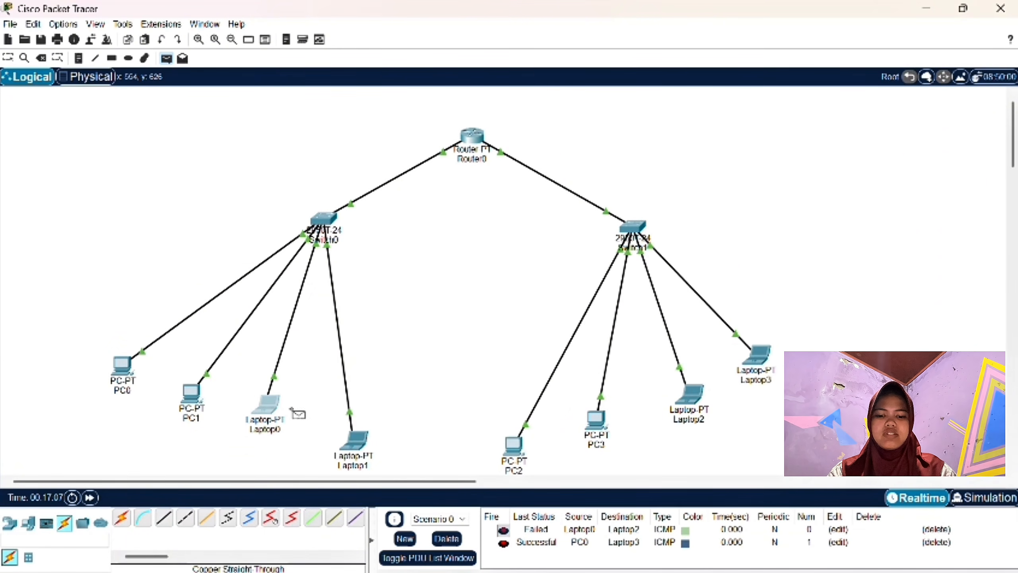
left_click(691, 397)
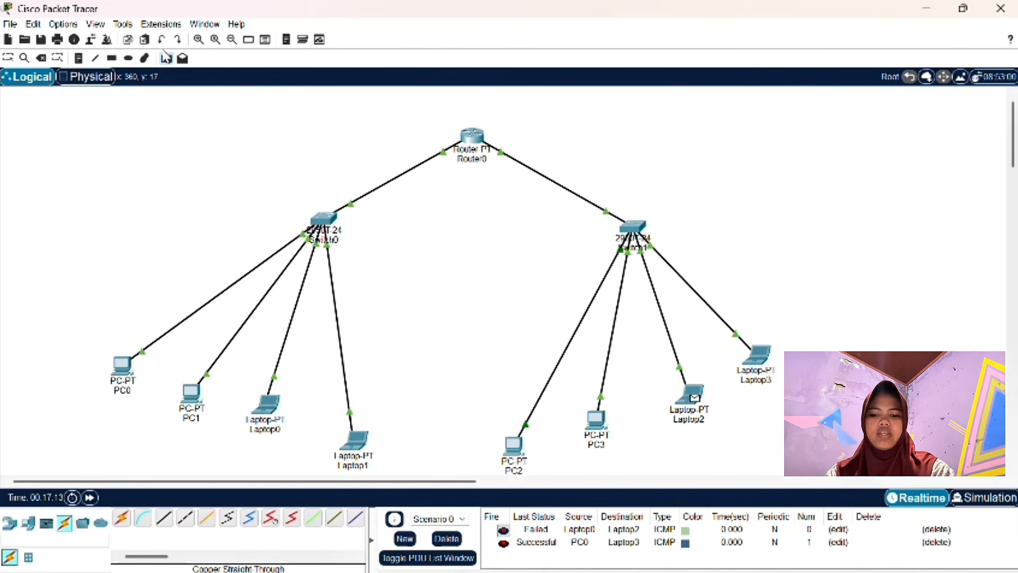
left_click(353, 439)
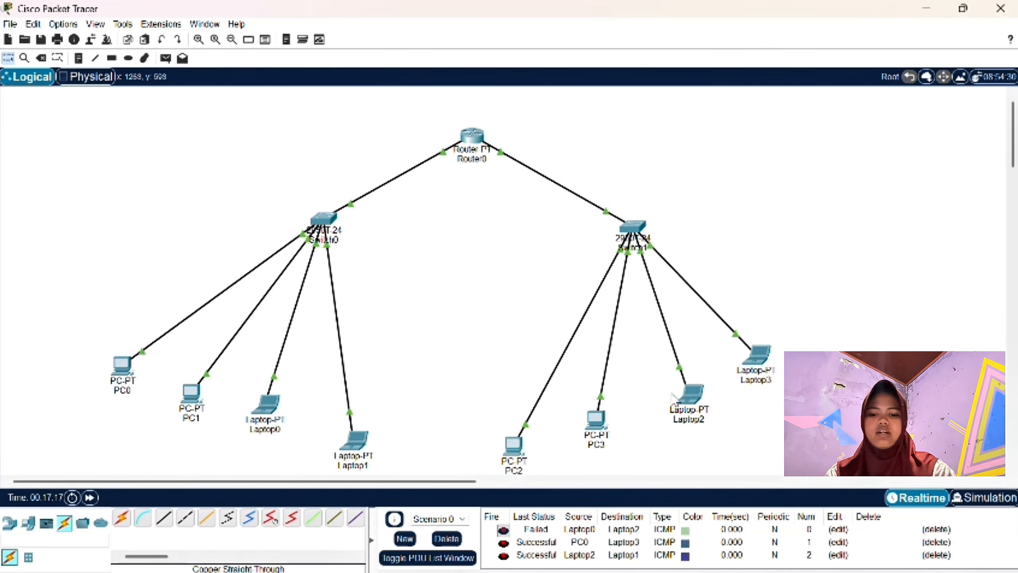
Send a simple PDU from Laptop0 to Laptop2, and delete the scenario's PDU entries
left_click(166, 60)
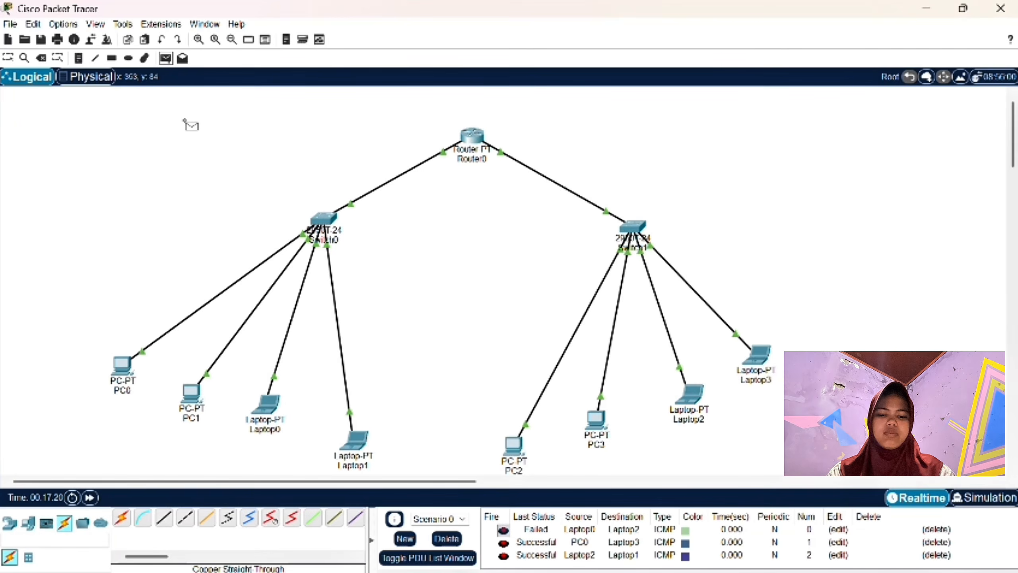
left_click(268, 405)
left_click(688, 395)
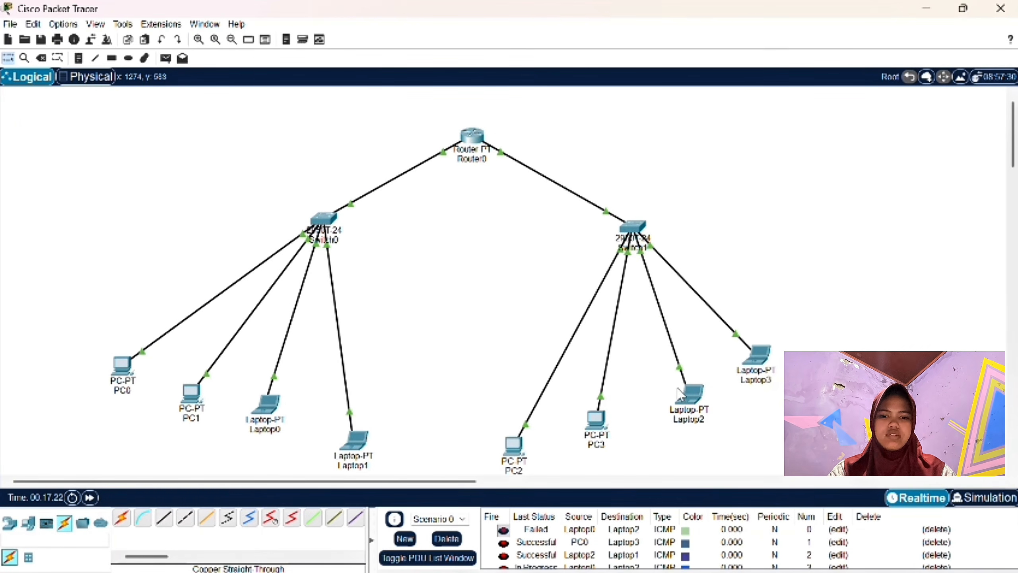
left_click(446, 538)
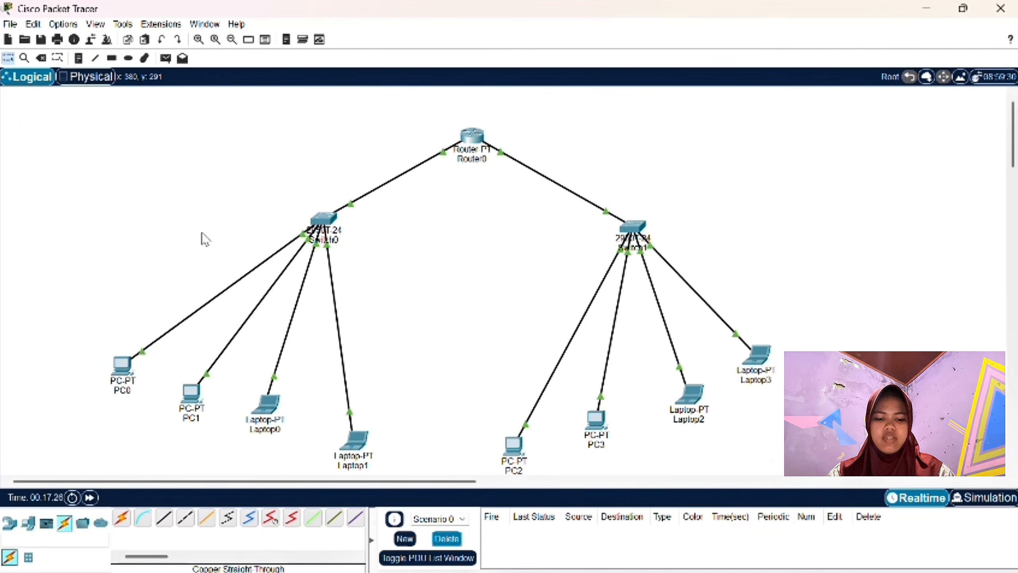
Send simple PDUs across the router from PC0 to Laptop3 and from Laptop2 to Laptop0
left_click(166, 59)
left_click(123, 365)
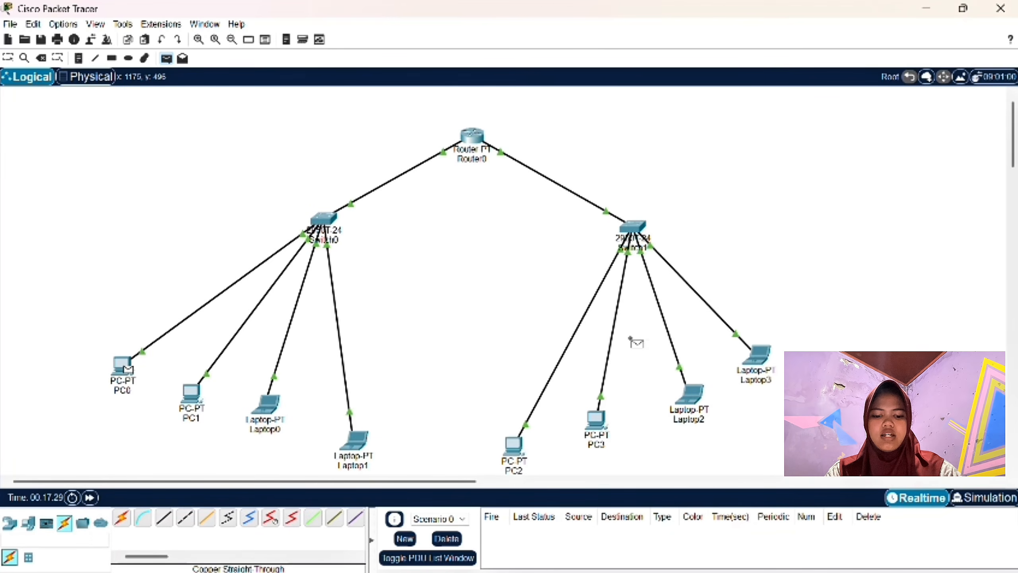
left_click(759, 356)
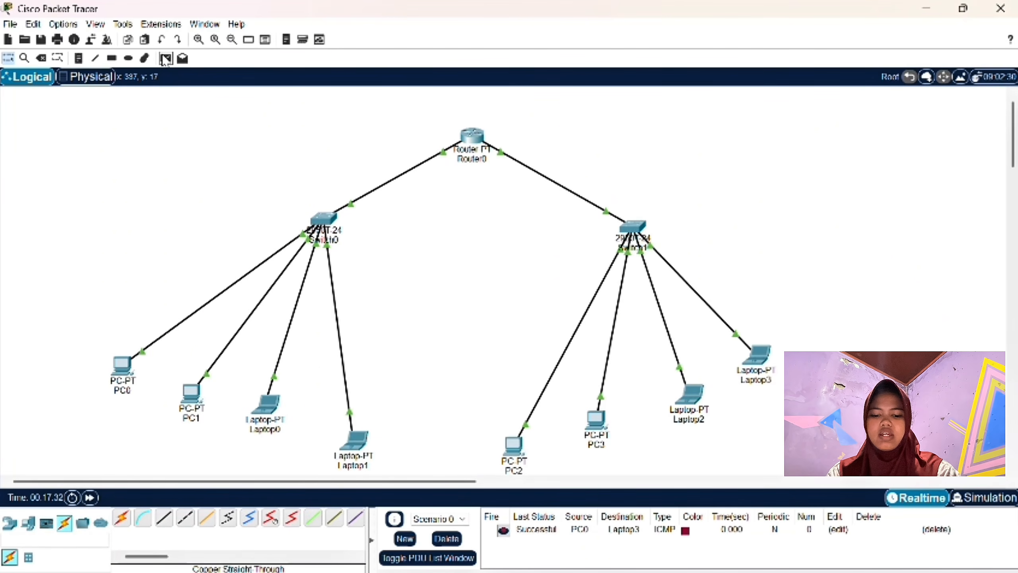
left_click(166, 59)
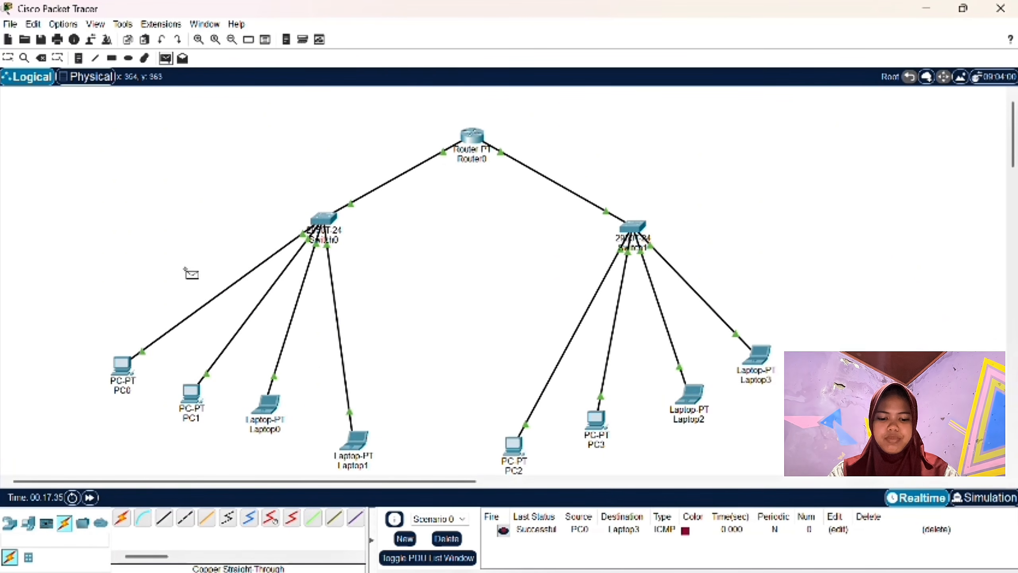
left_click(691, 391)
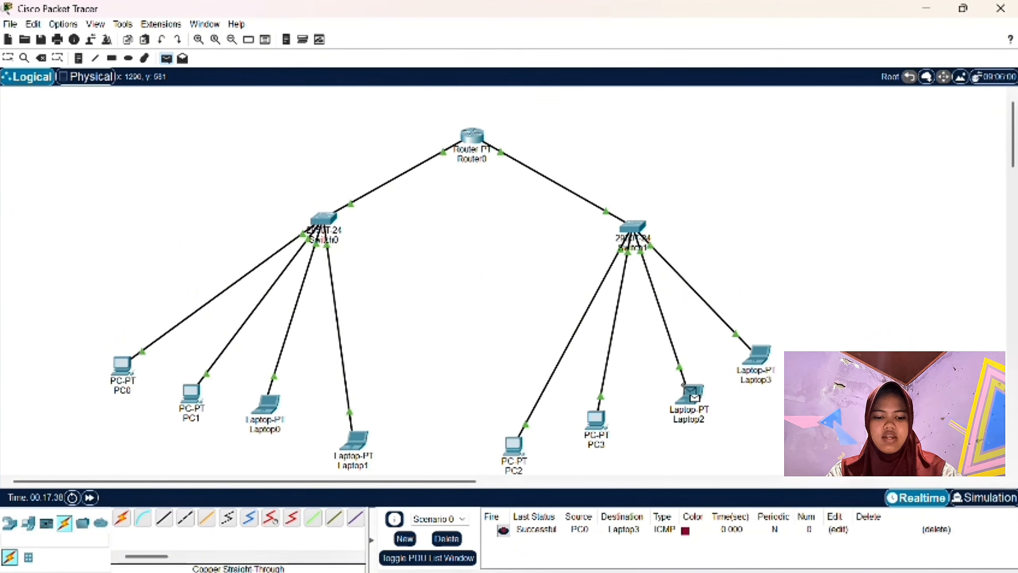
left_click(283, 424)
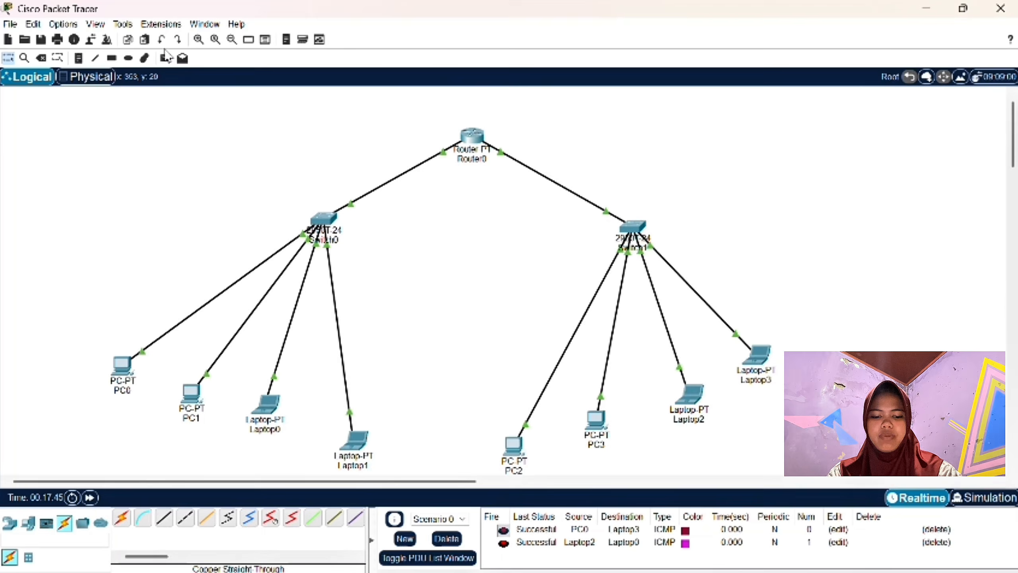
Send simple PDUs from Laptop1 to PC2 and from PC1 to PC3
left_click(165, 58)
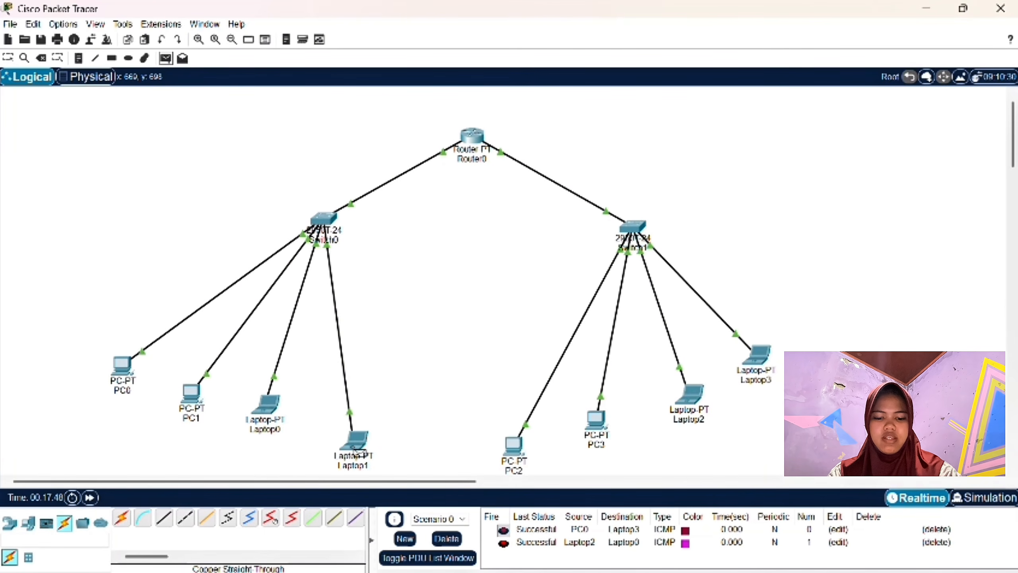
left_click(354, 448)
left_click(507, 449)
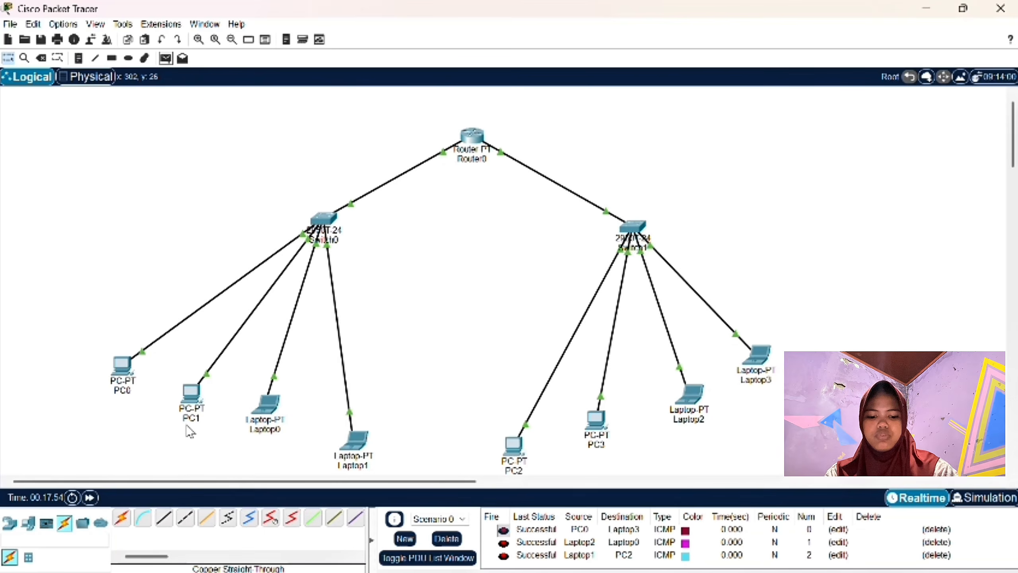
left_click(166, 59)
left_click(192, 394)
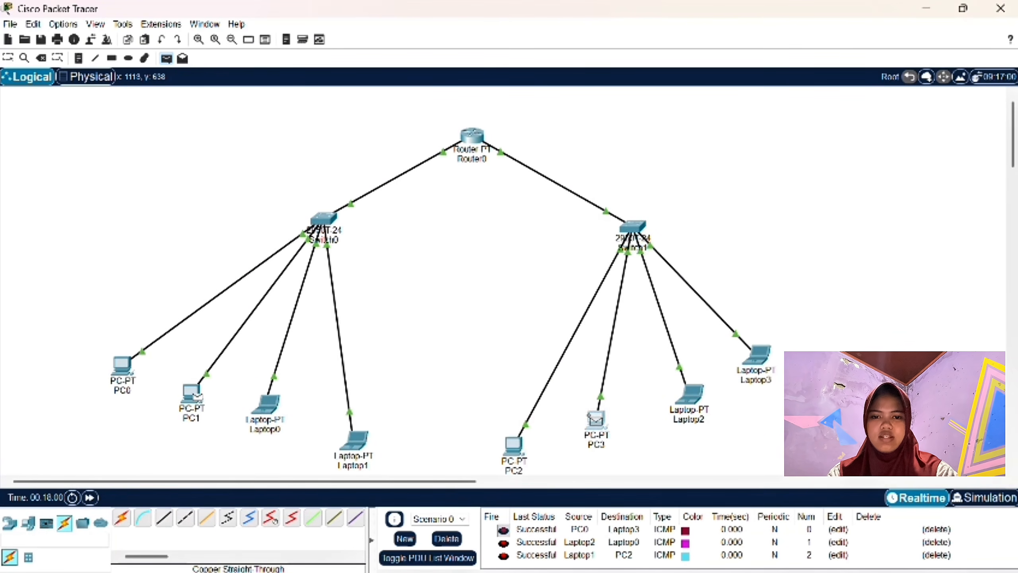
left_click(596, 418)
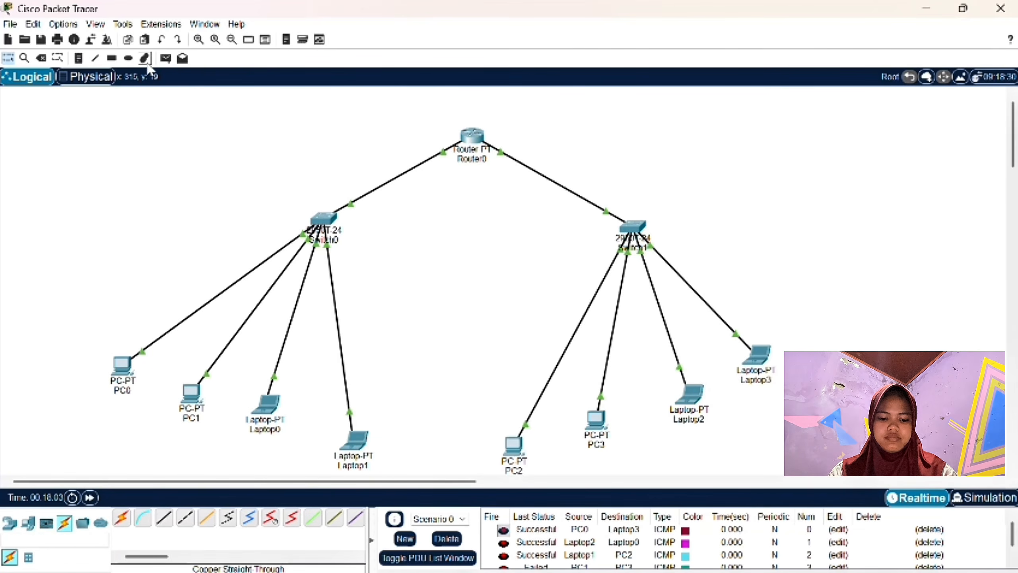
Delete all PDU entries of Scenario 0
left_click(166, 58)
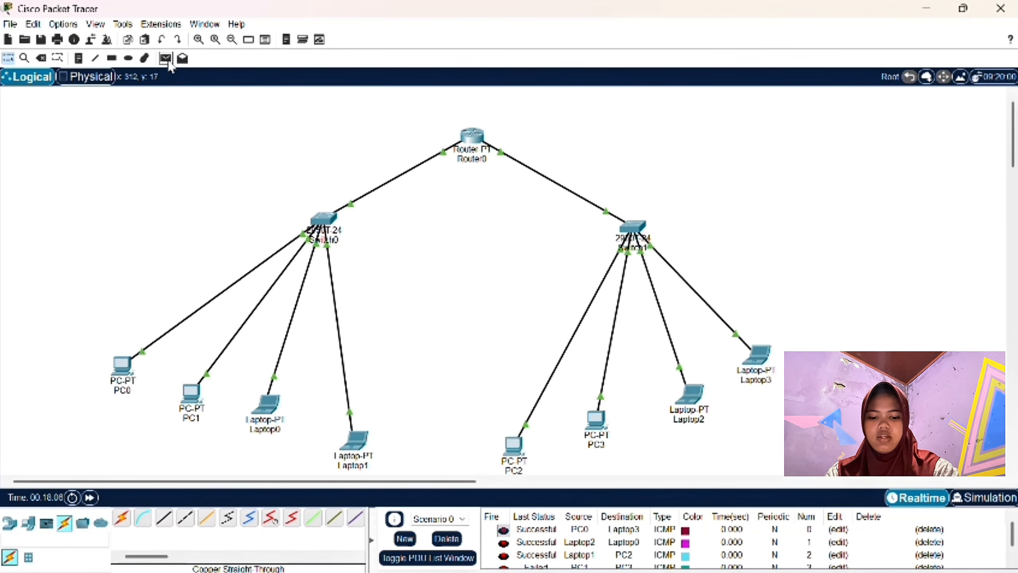
key("Escape")
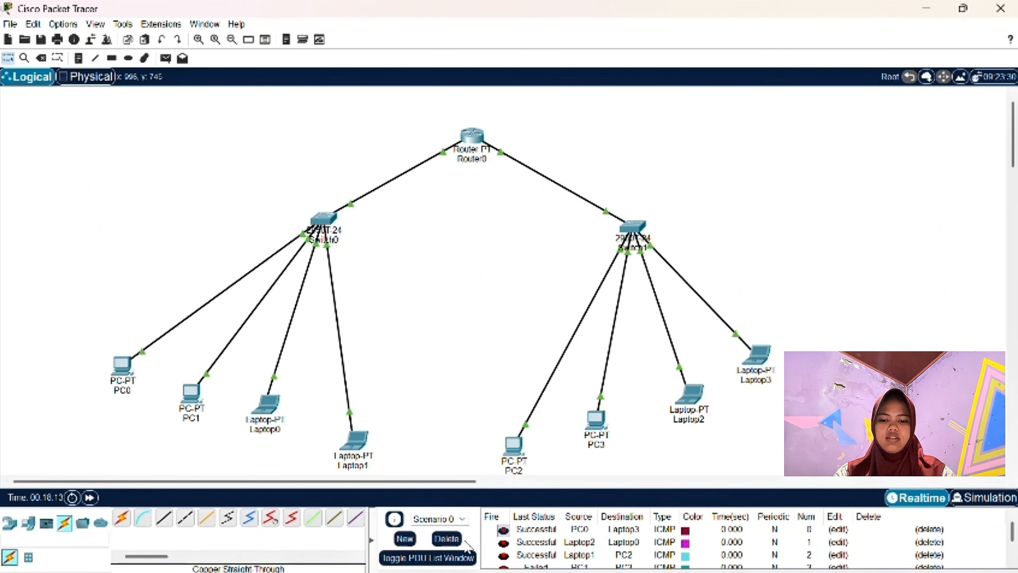
left_click(446, 538)
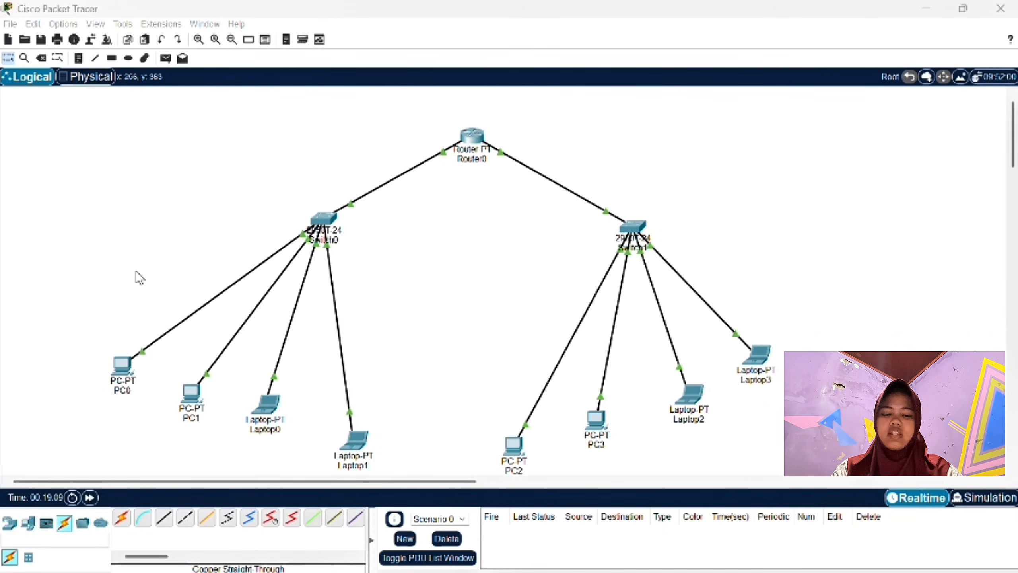
Open PC0's Command Prompt and ping 192.168.10.3
left_click(122, 364)
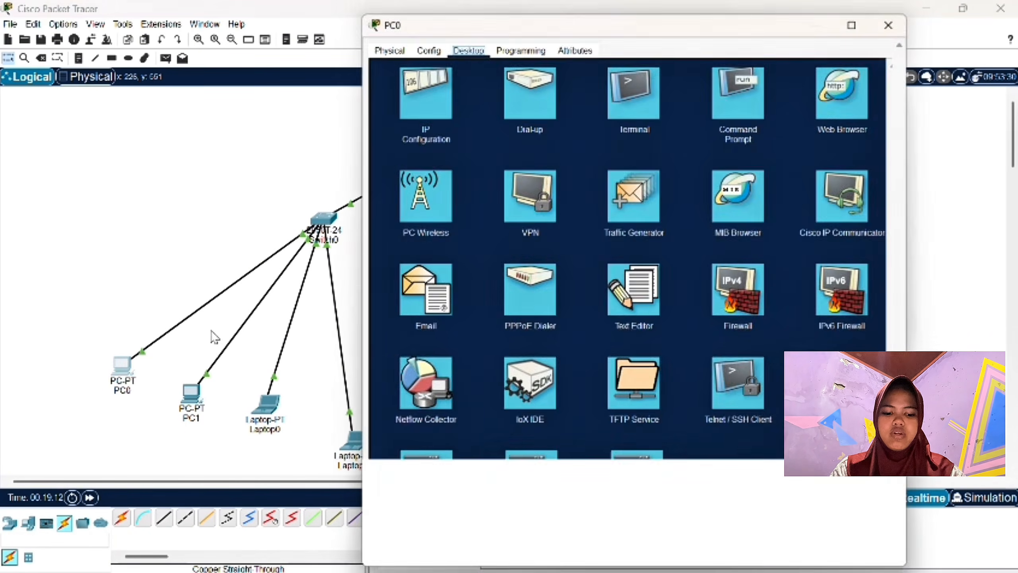
left_click(733, 92)
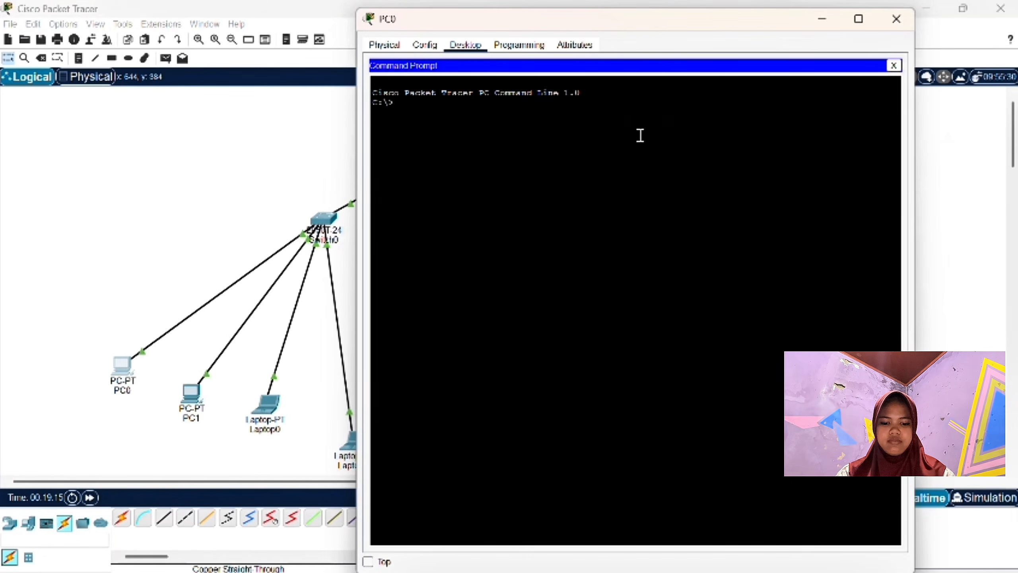
type("PING 19")
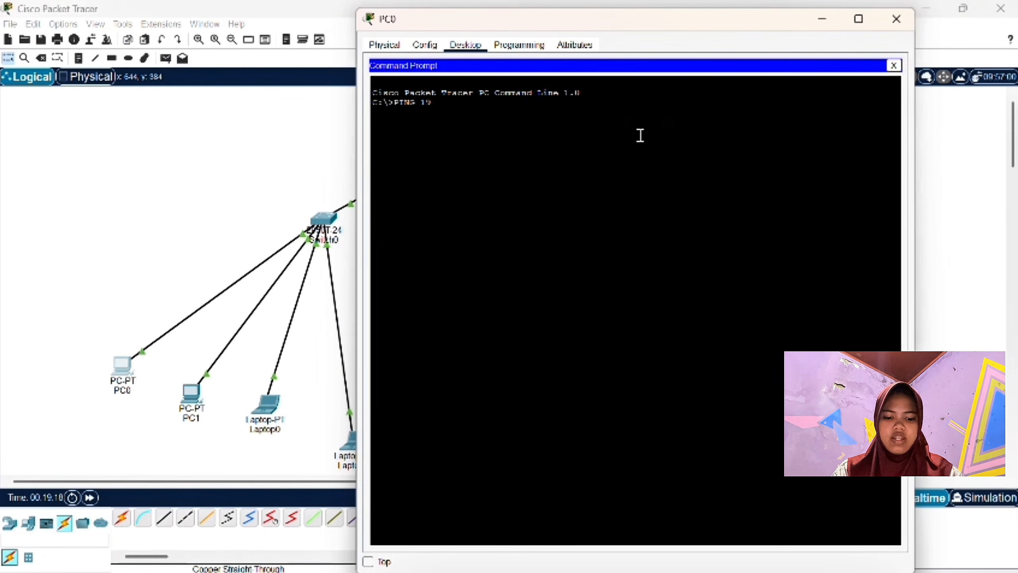
type("2.168")
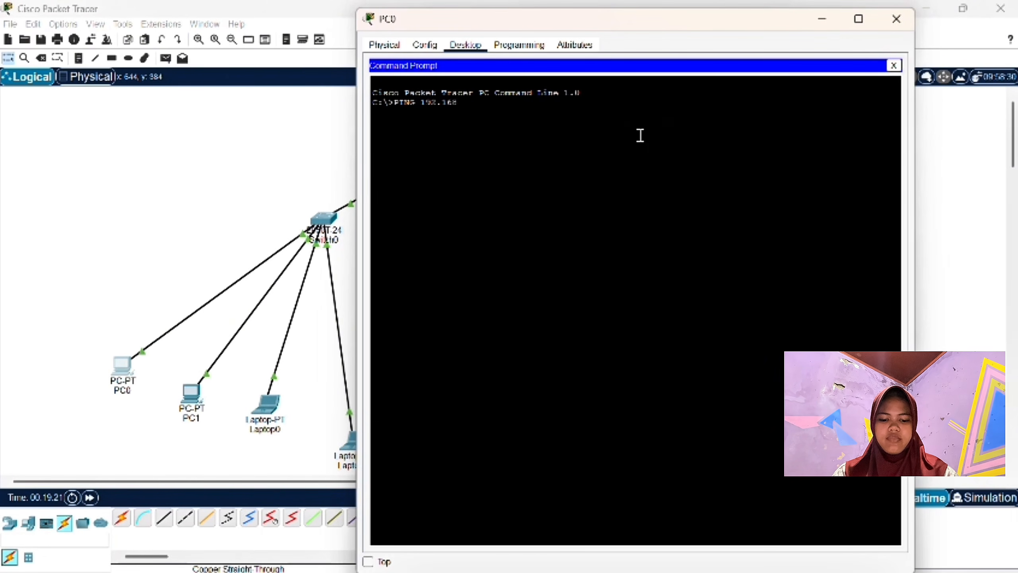
type(".10.")
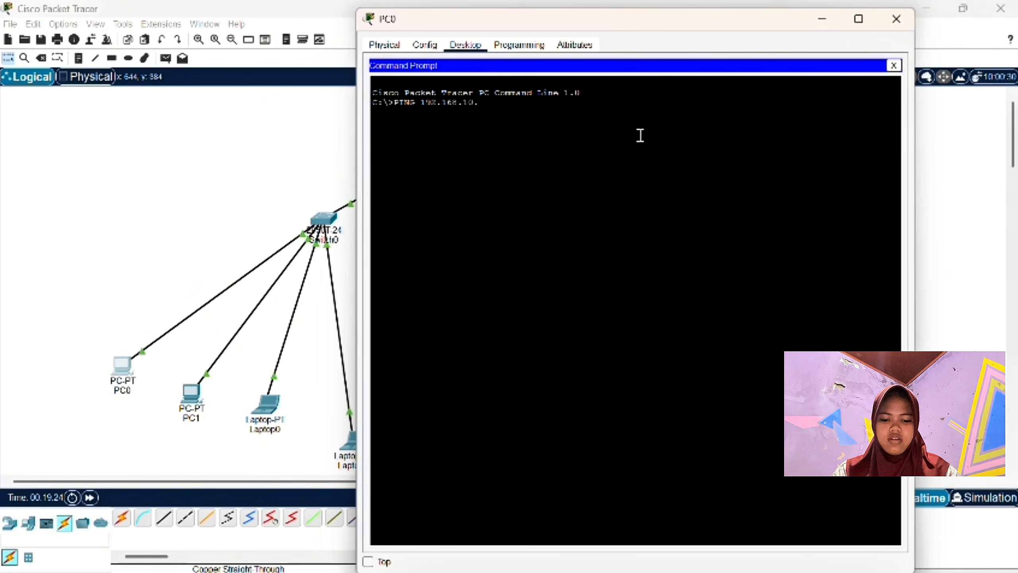
type("3")
key("Return")
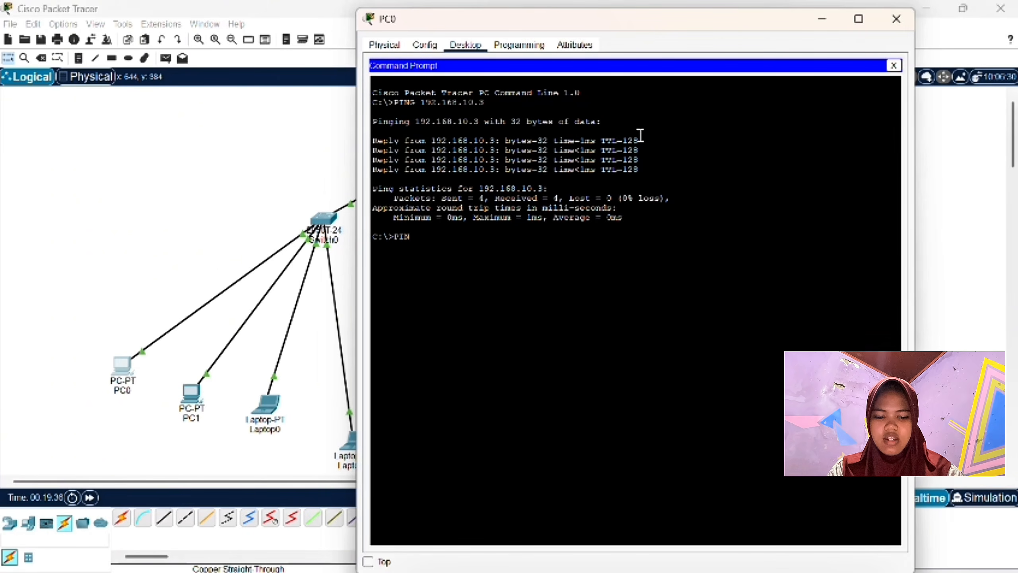
Ping 192.168.10.4 from PC0 and close its window
type("G 192.1")
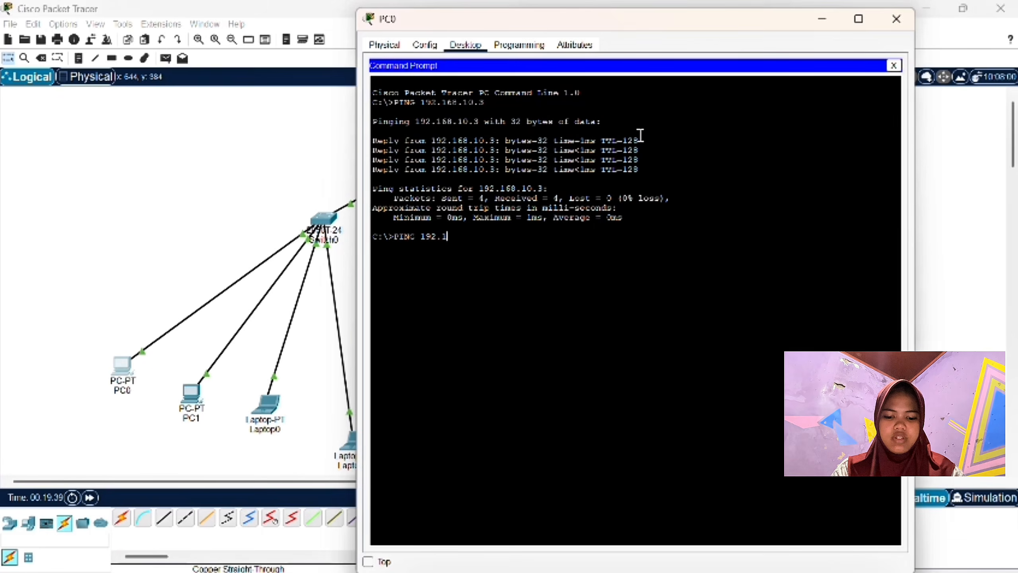
type("68.10")
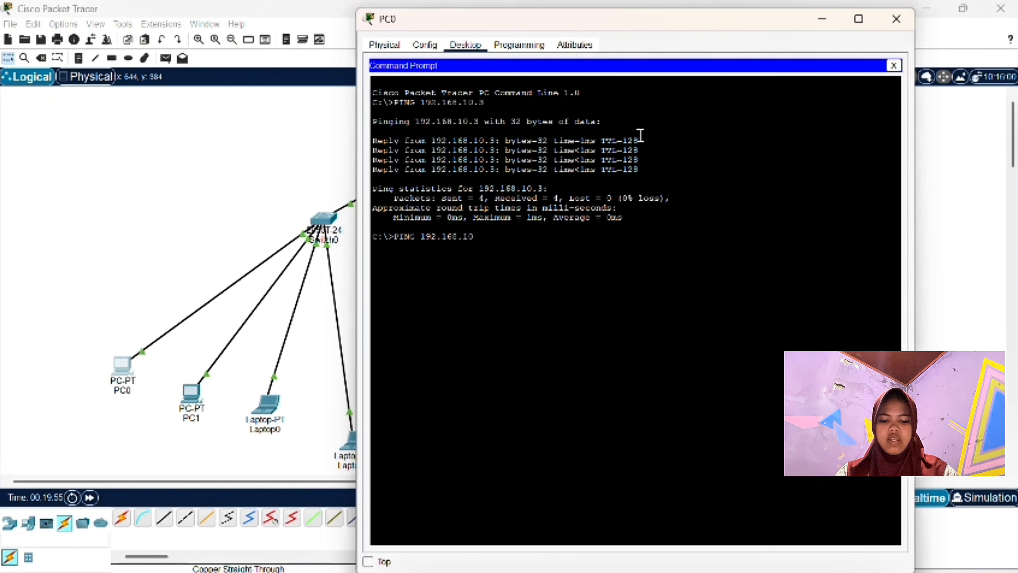
type(".4")
key("Return")
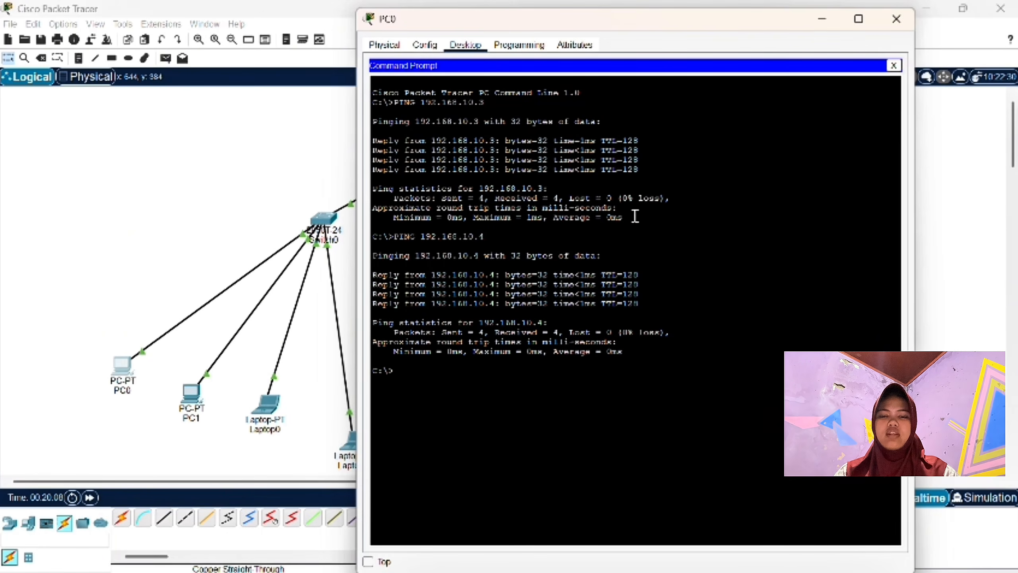
left_click(896, 19)
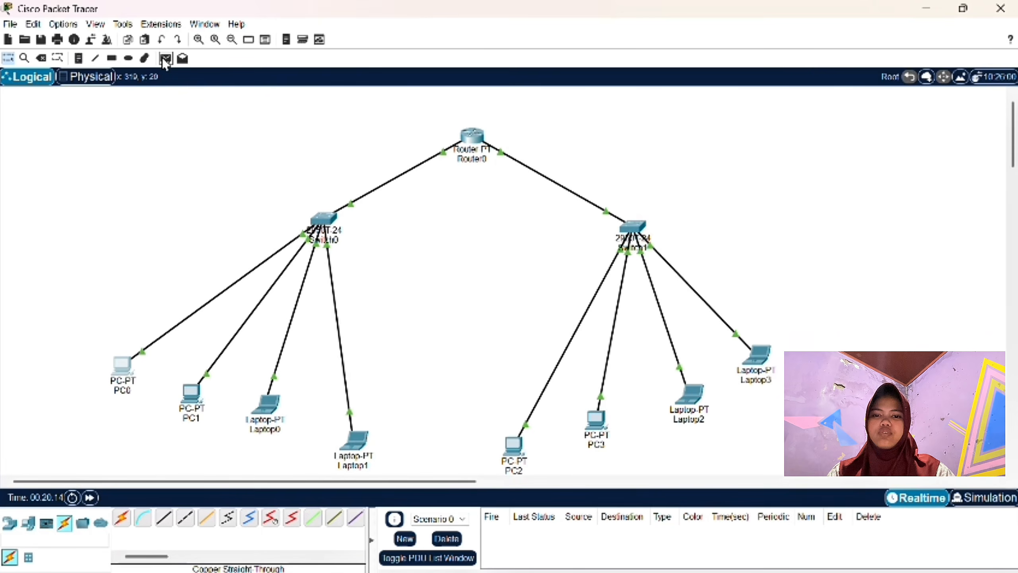
Send a simple PDU from Laptop1 to PC2
left_click(166, 60)
left_click(355, 441)
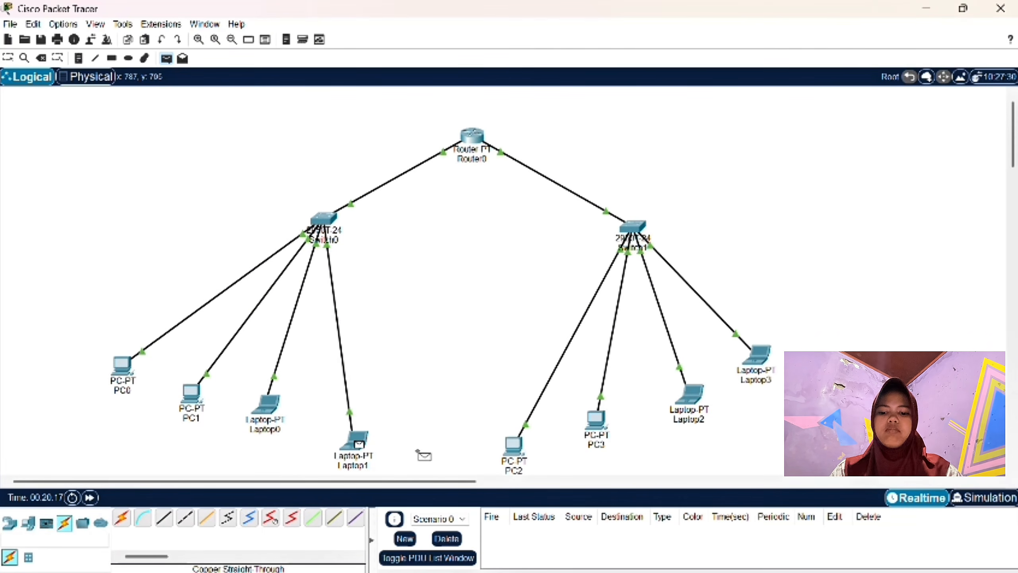
left_click(514, 444)
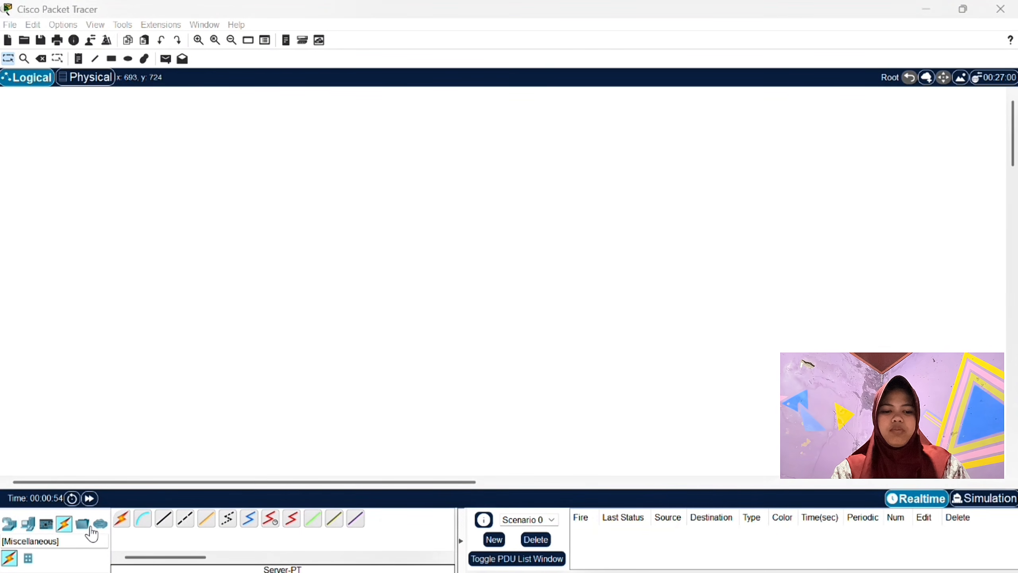
Place five PCs in the lower part of the empty workspace, grouped as three for one LAN and two for the other
left_click(33, 529)
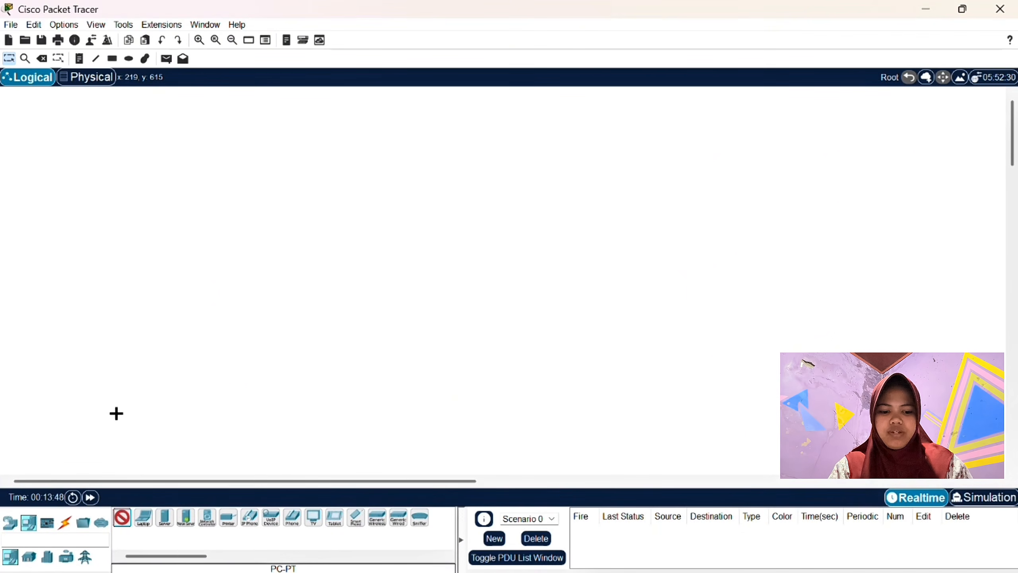
left_click(116, 414)
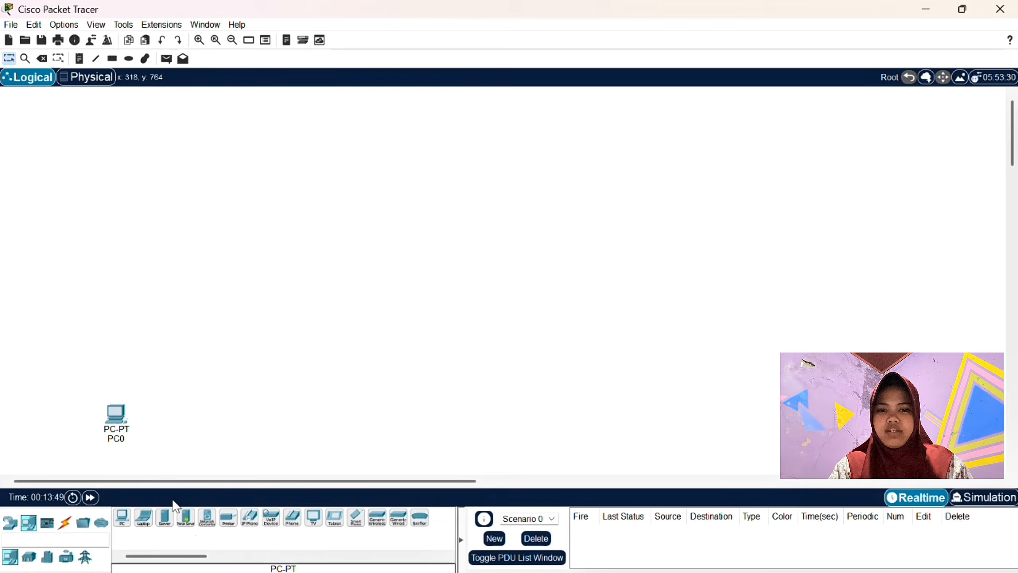
left_click(122, 517)
left_click(189, 419)
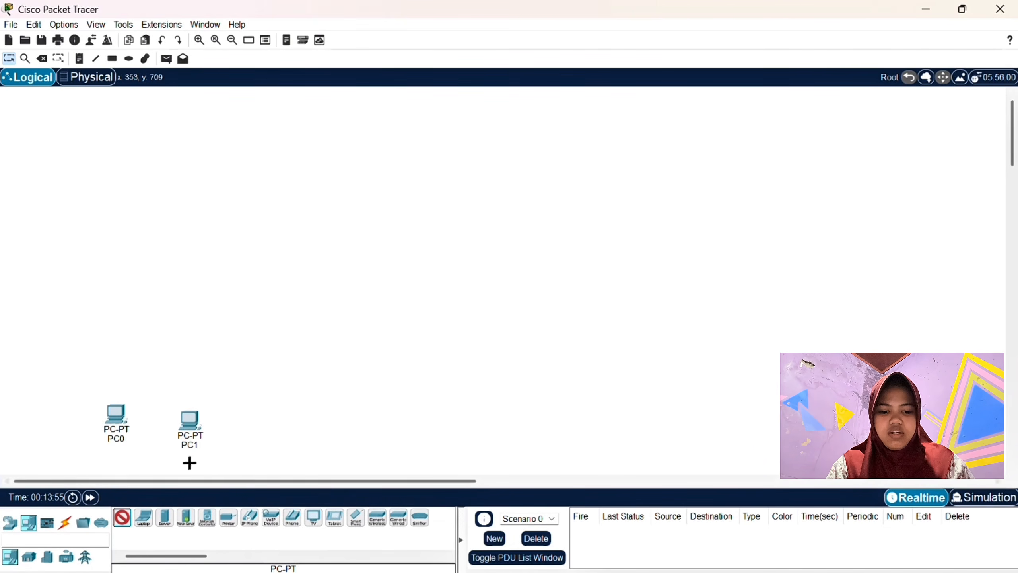
left_click(285, 420)
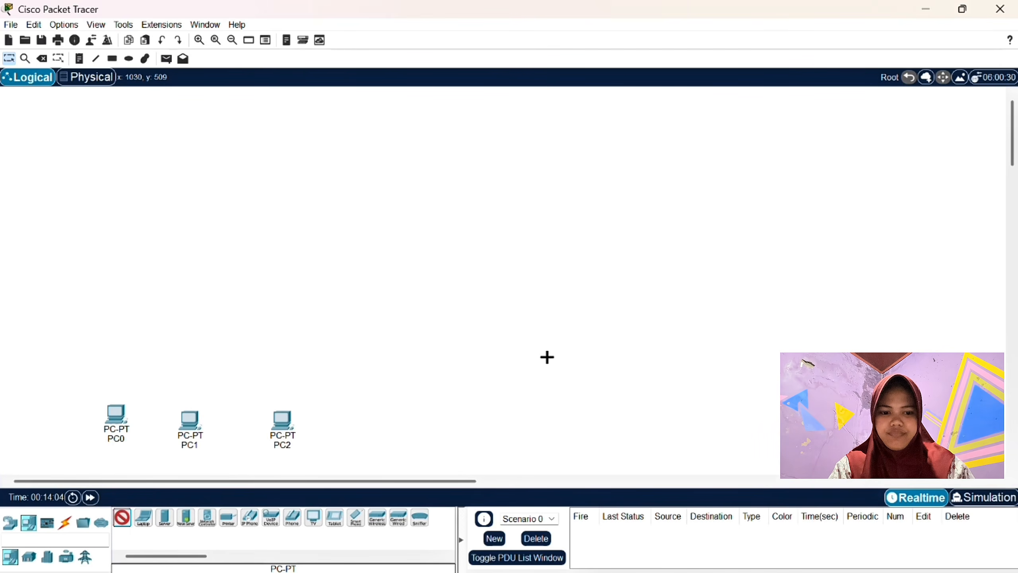
left_click(505, 425)
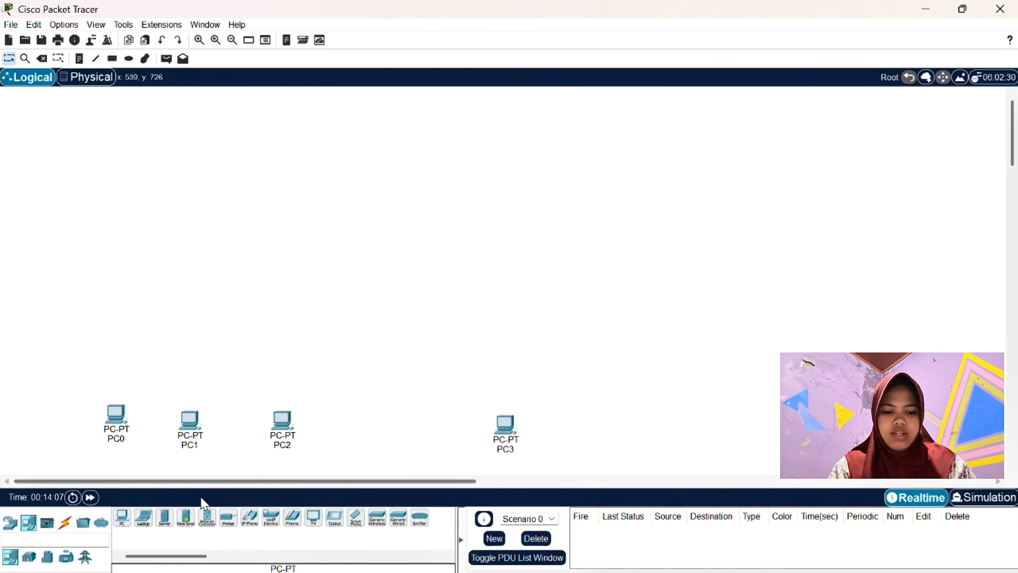
left_click(124, 519)
left_click(629, 389)
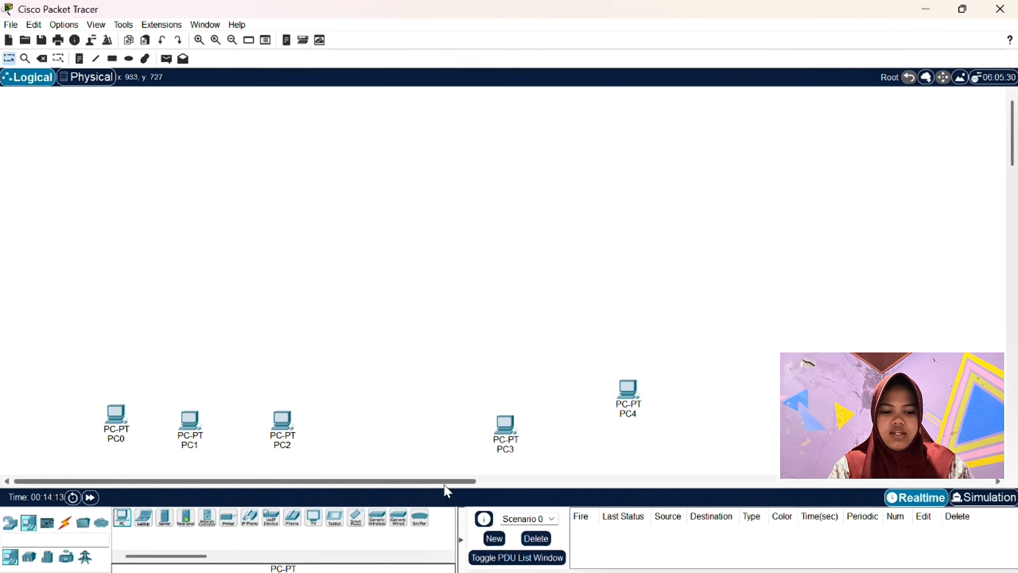
Add two laptops, one beside the group of two PCs and one beside the group of three
left_click(143, 518)
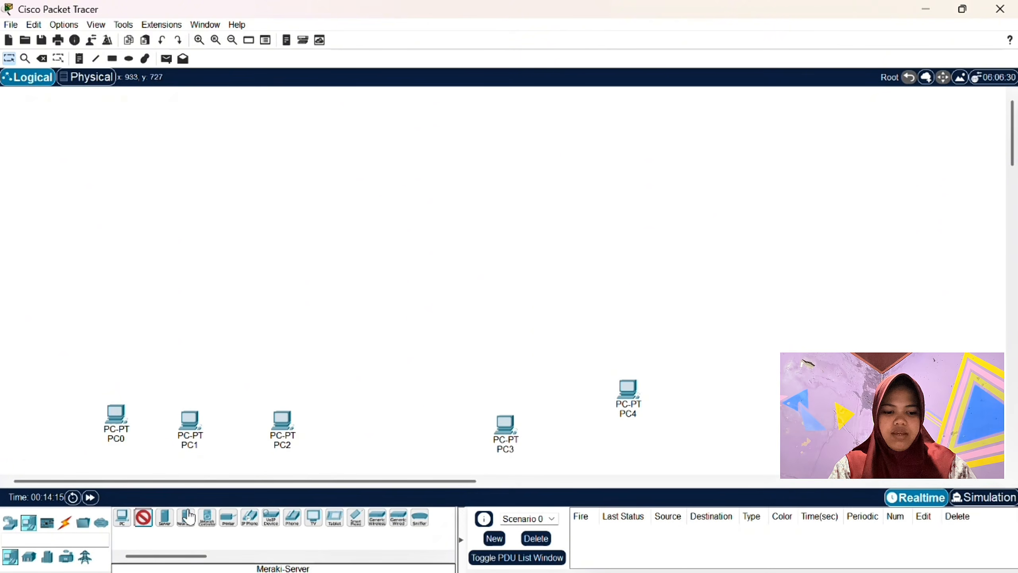
left_click(734, 412)
left_click(143, 518)
left_click(362, 420)
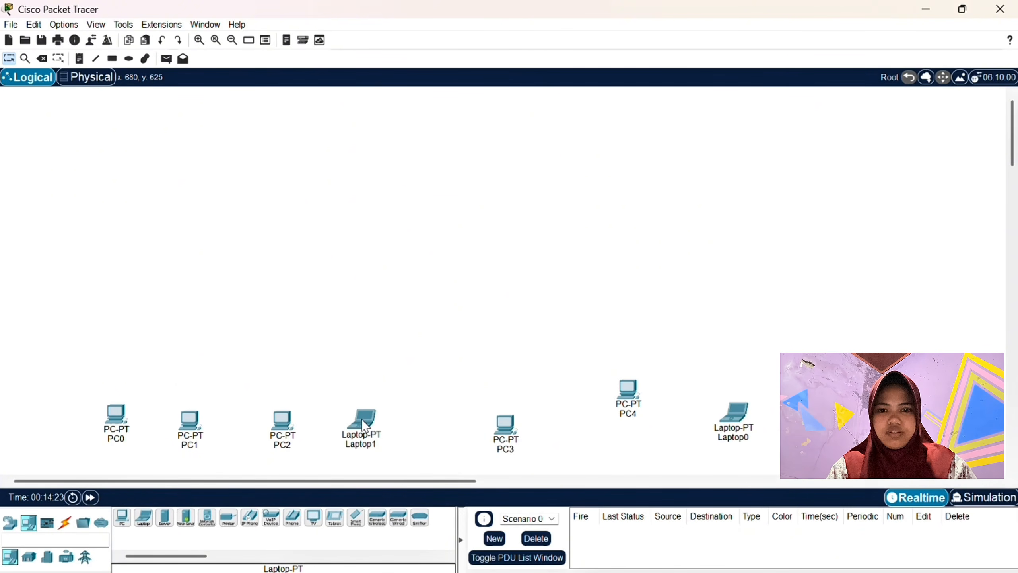
Place two servers in the workspace, one above the group of three PCs and one above the group of two
left_click(164, 518)
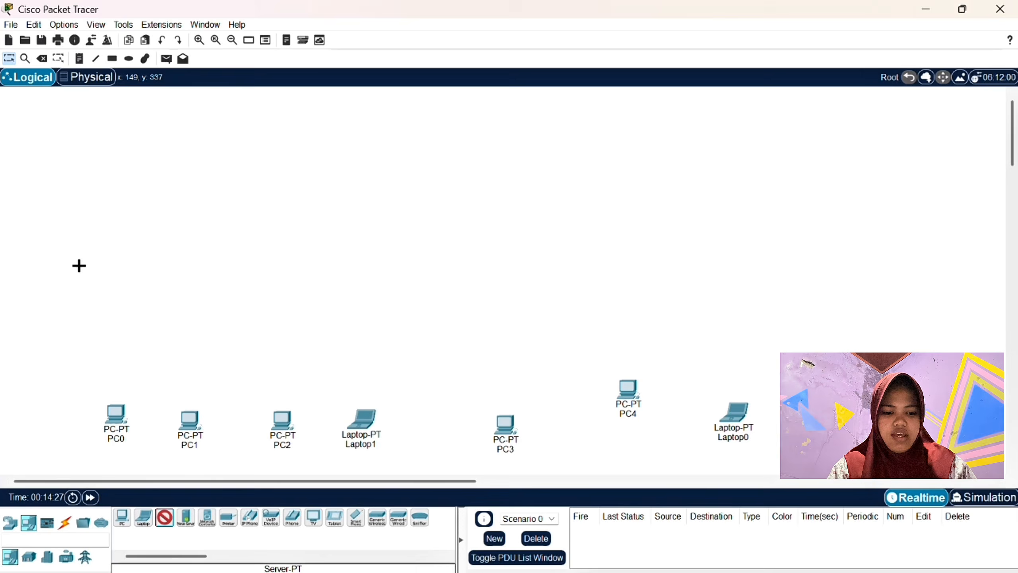
left_click(141, 267)
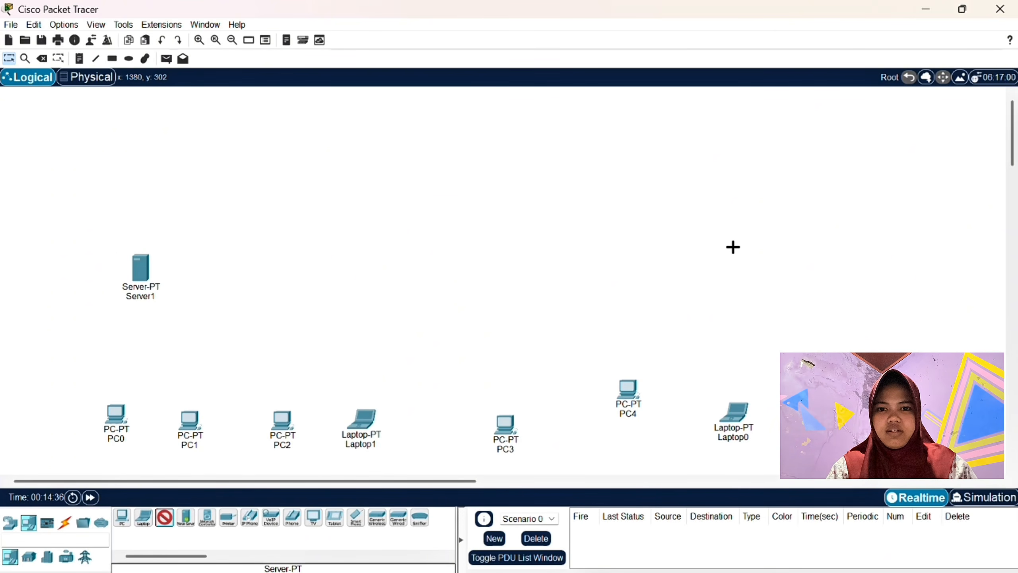
left_click(734, 247)
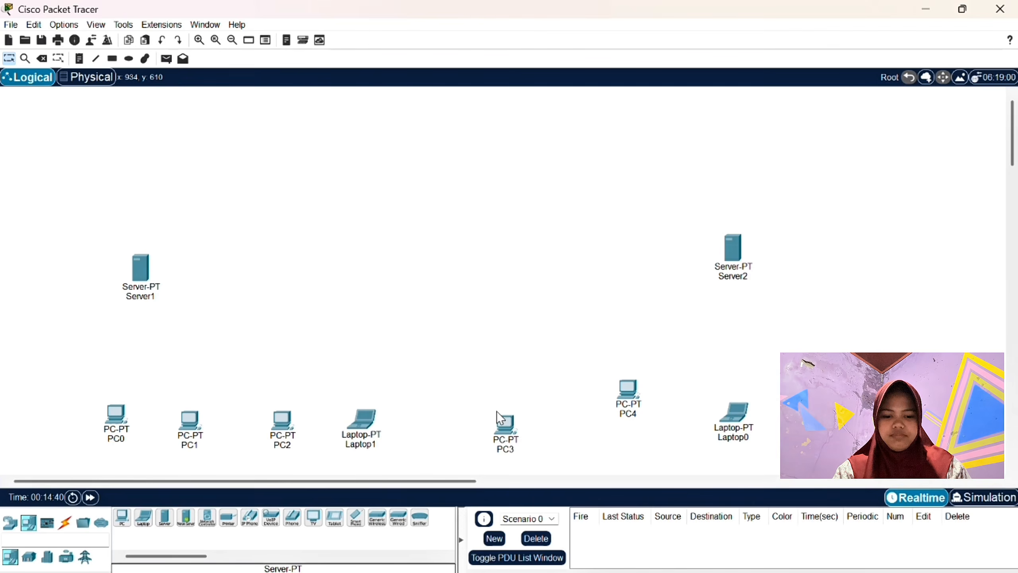
Search the network devices for a switch and place two Switch-PT devices, one beside each server
left_click(9, 523)
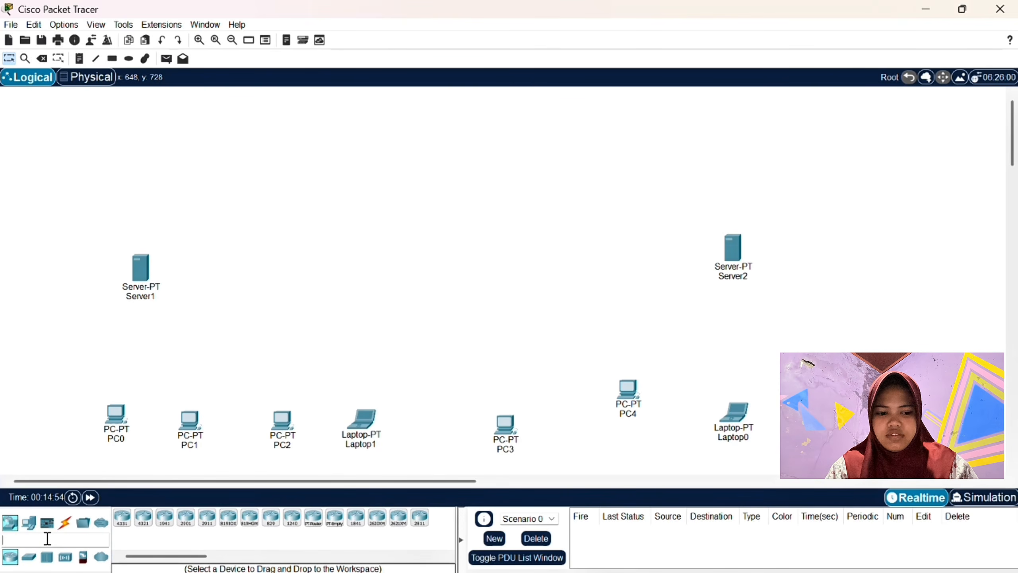
left_click(47, 539)
type("swi")
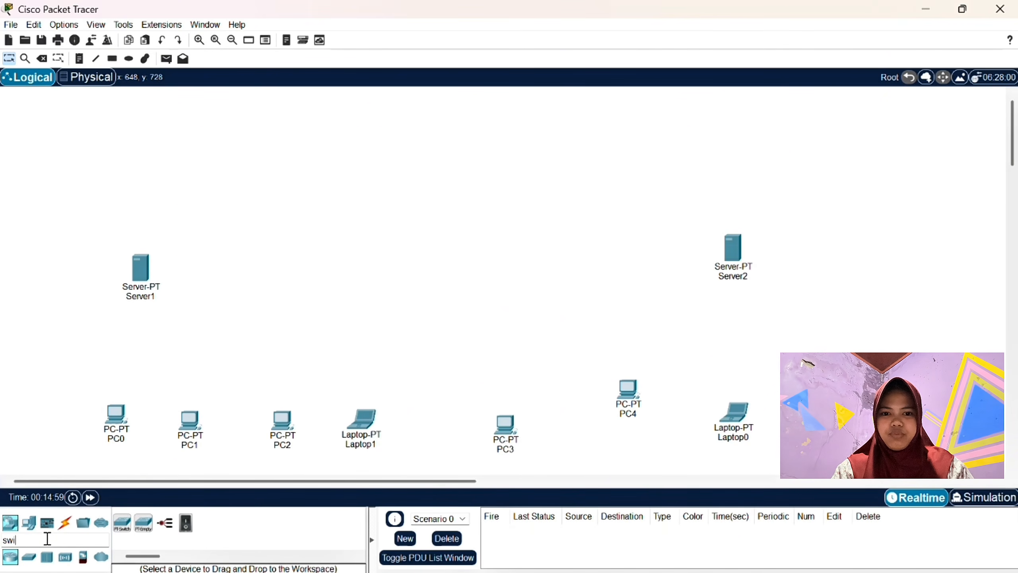
left_click(119, 524)
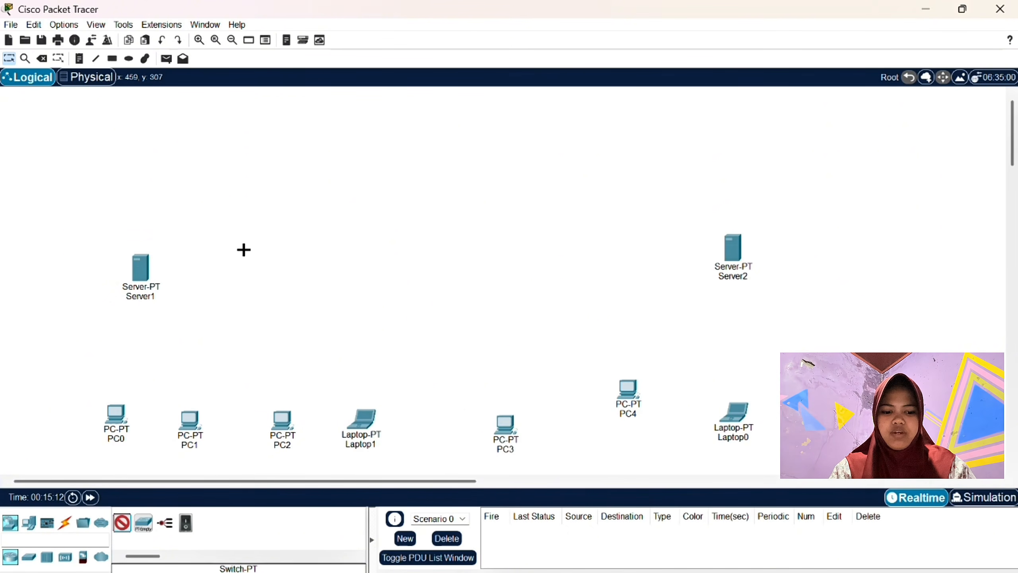
left_click(255, 271)
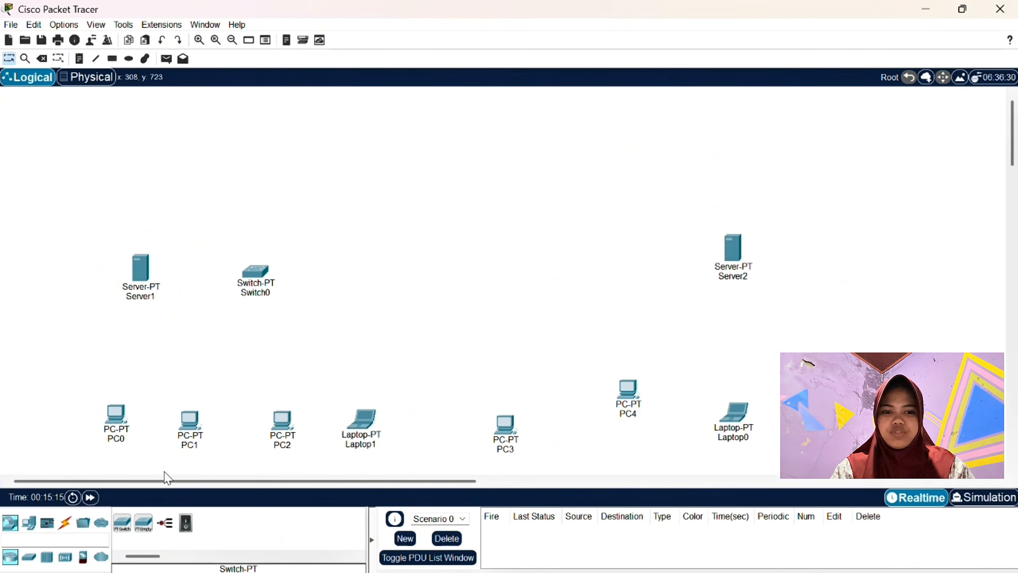
left_click(121, 523)
left_click(589, 265)
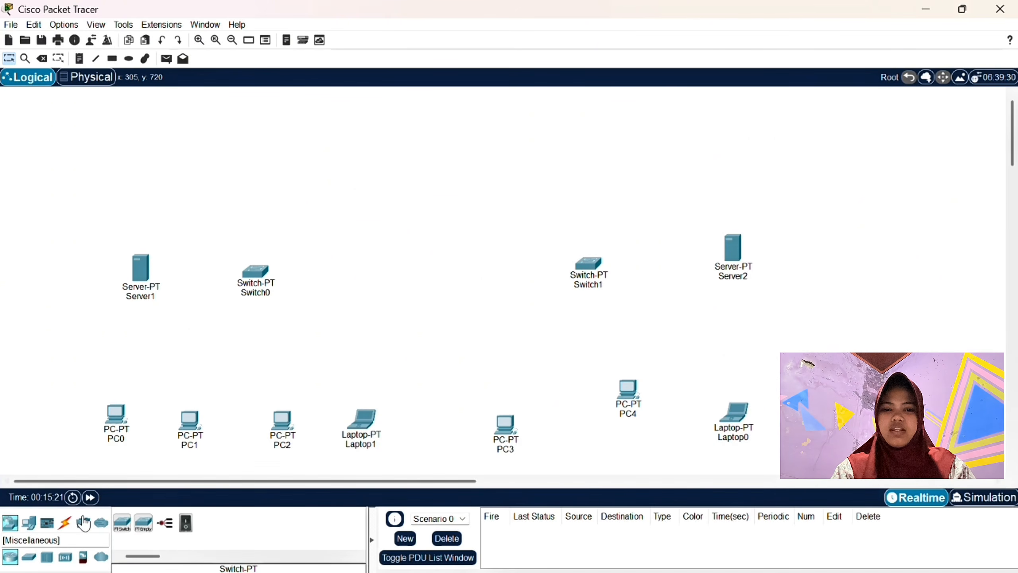
Place a Router-PT centrally above the two switches
left_click(30, 524)
left_click(12, 524)
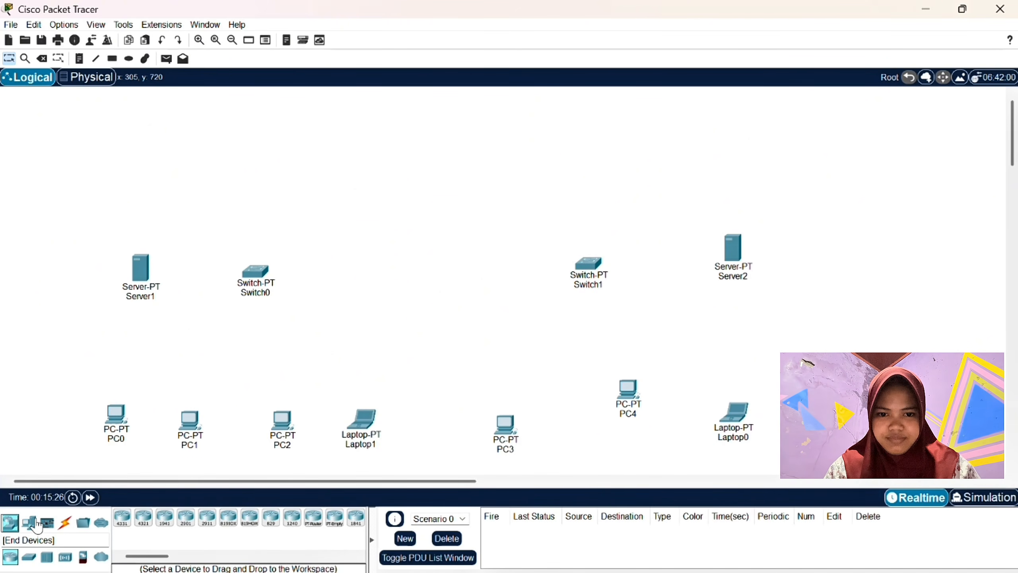
left_click(314, 517)
left_click(412, 163)
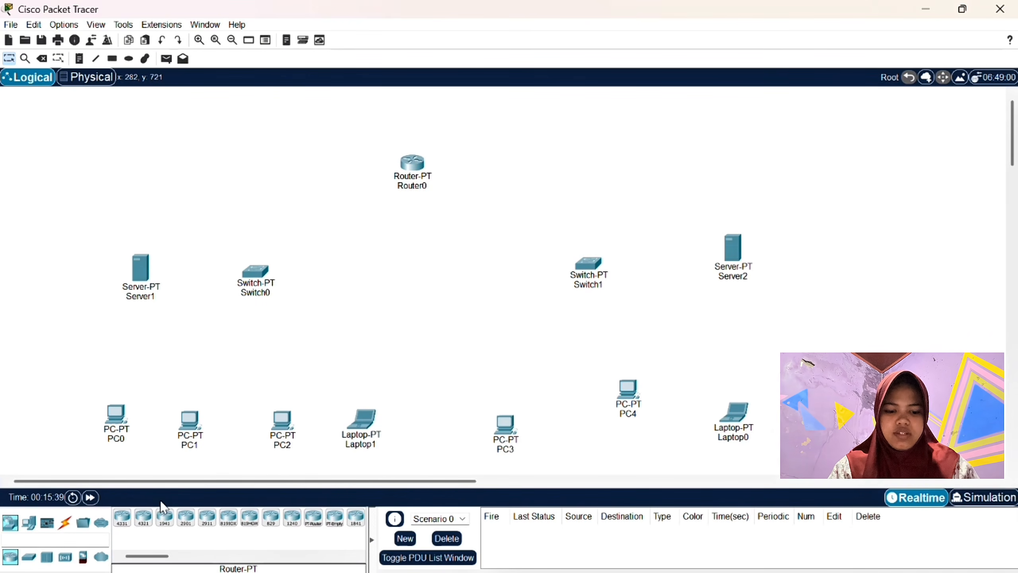
Connect Server1 to FastEthernet0/1 on Switch0 with a copper straight-through cable
left_click(64, 523)
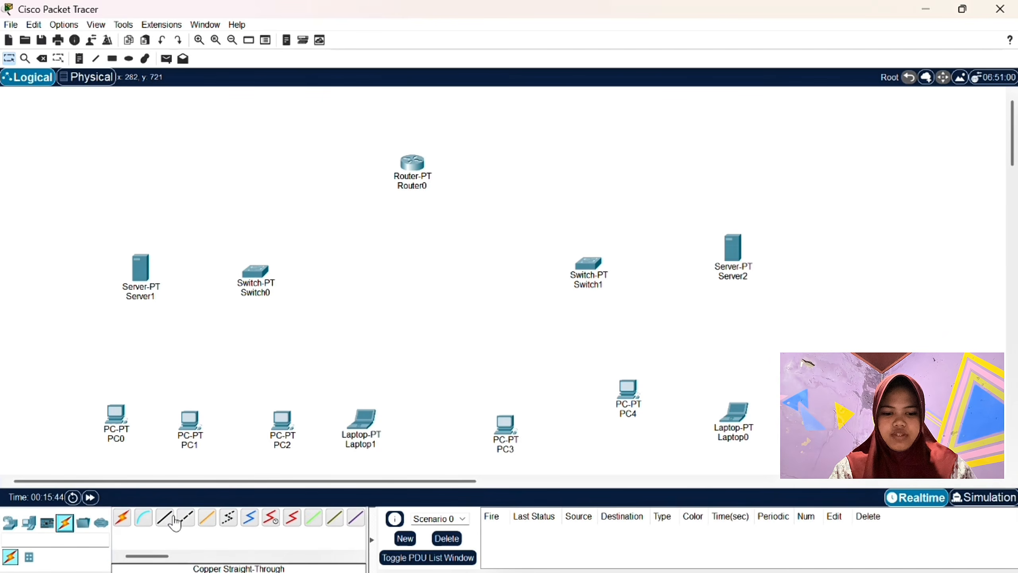
left_click(168, 524)
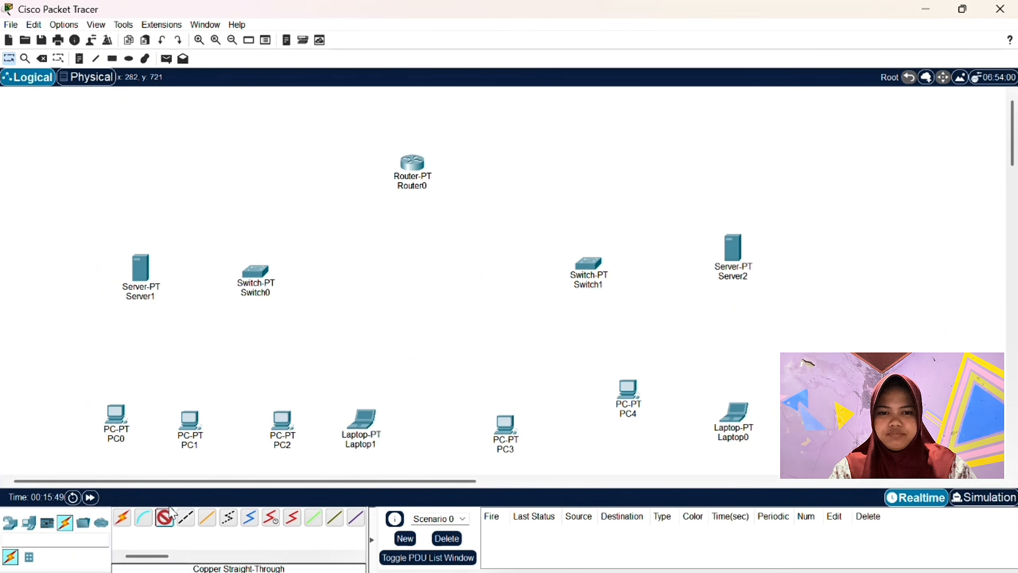
left_click(141, 267)
left_click(258, 276)
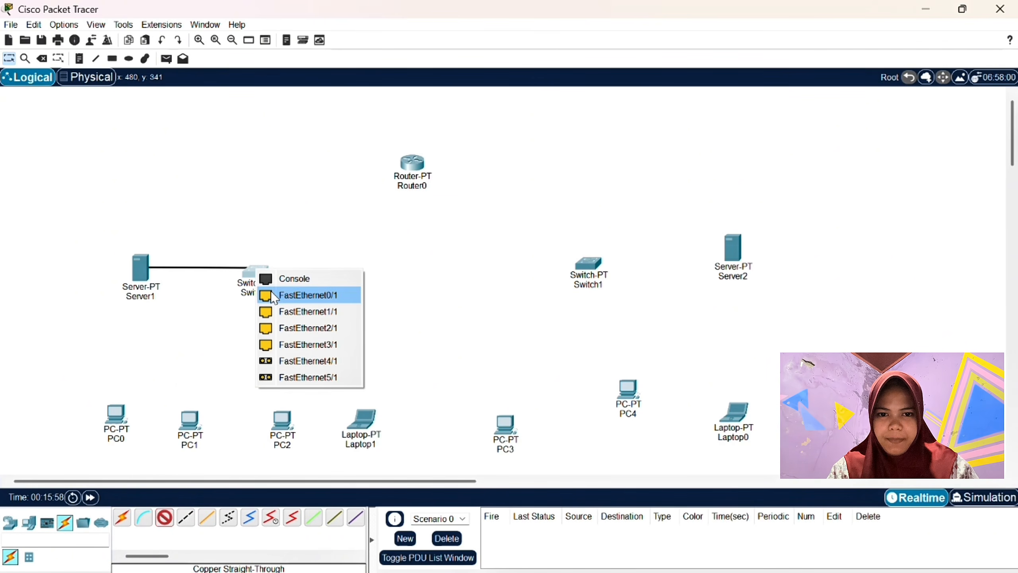
left_click(281, 295)
Connect FastEthernet1/1 on Switch0 to FastEthernet0/0 on Router0 with a copper straight-through cable
left_click(165, 518)
left_click(259, 275)
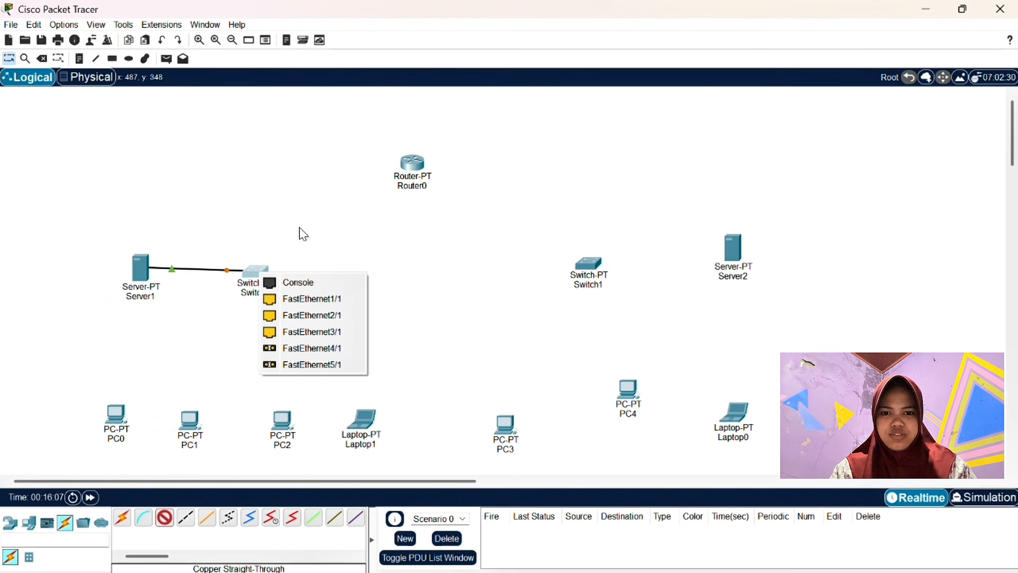
left_click(280, 296)
left_click(415, 164)
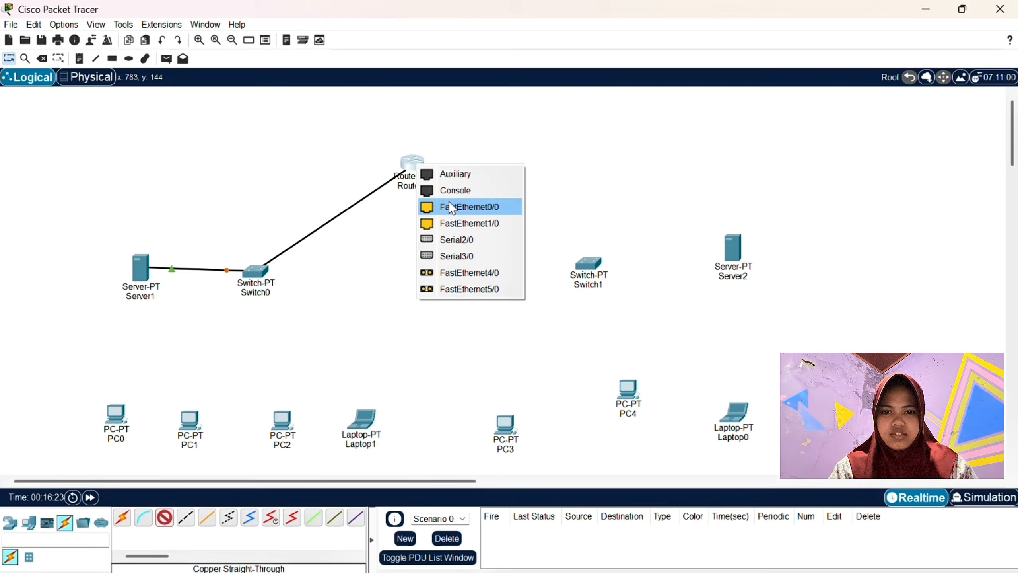
left_click(449, 203)
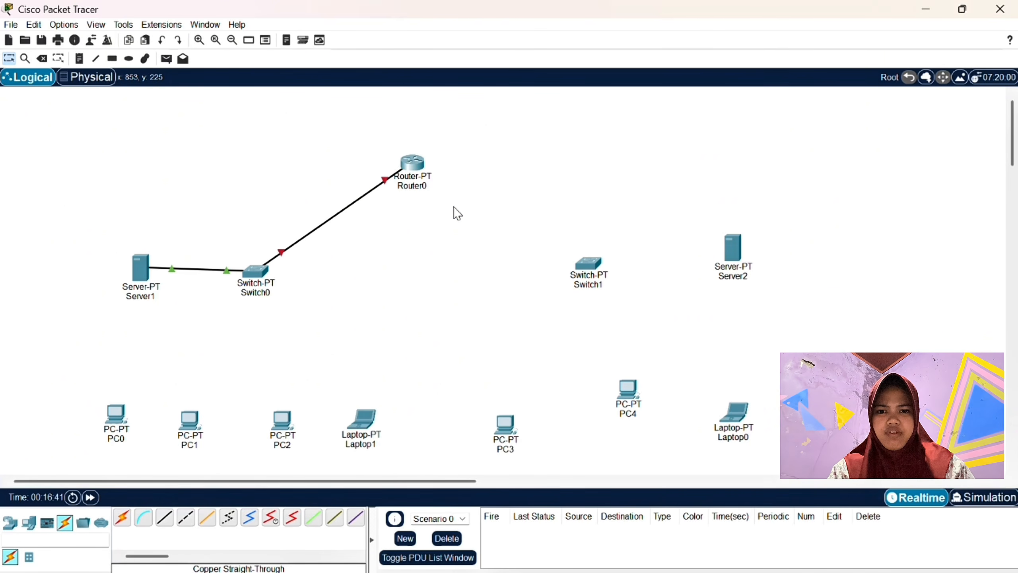
Connect Switch0 to FastEthernet0 on PC0 with a copper straight-through cable
left_click(164, 517)
left_click(257, 271)
left_click(304, 292)
left_click(116, 417)
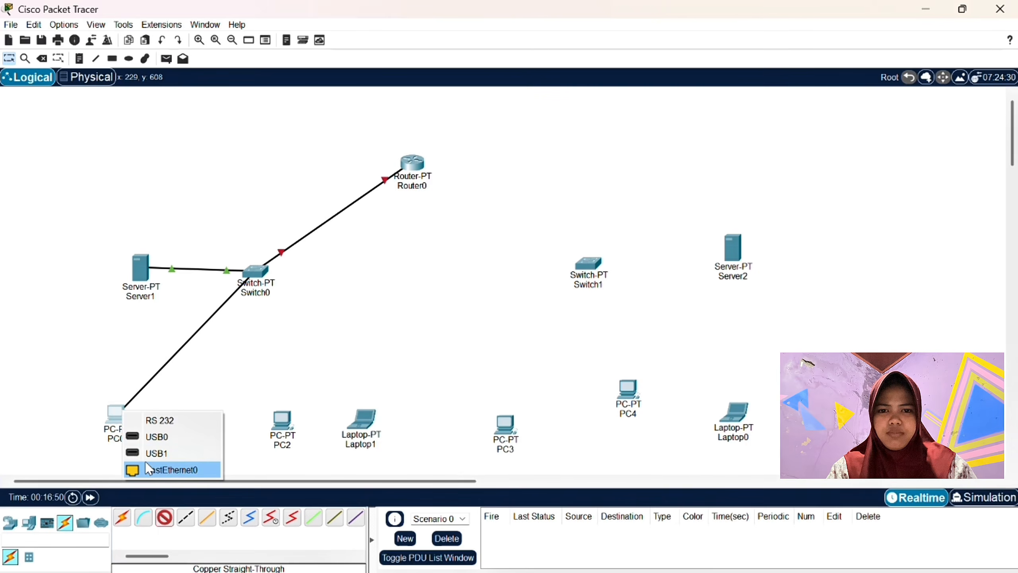
left_click(149, 469)
Connect Switch0 to FastEthernet0 on PC1 with a copper straight-through cable
left_click(164, 517)
left_click(256, 273)
left_click(260, 298)
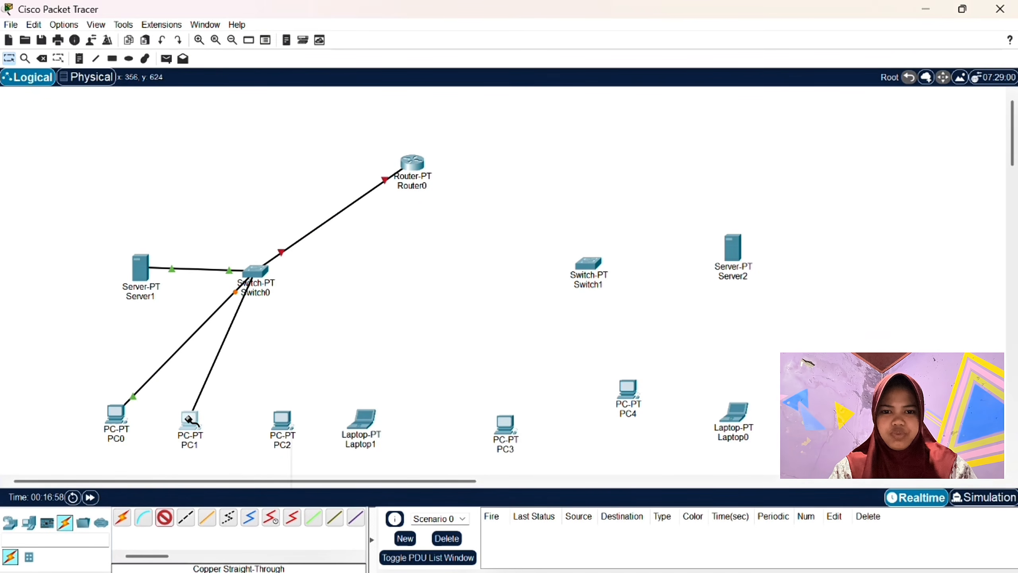
left_click(189, 419)
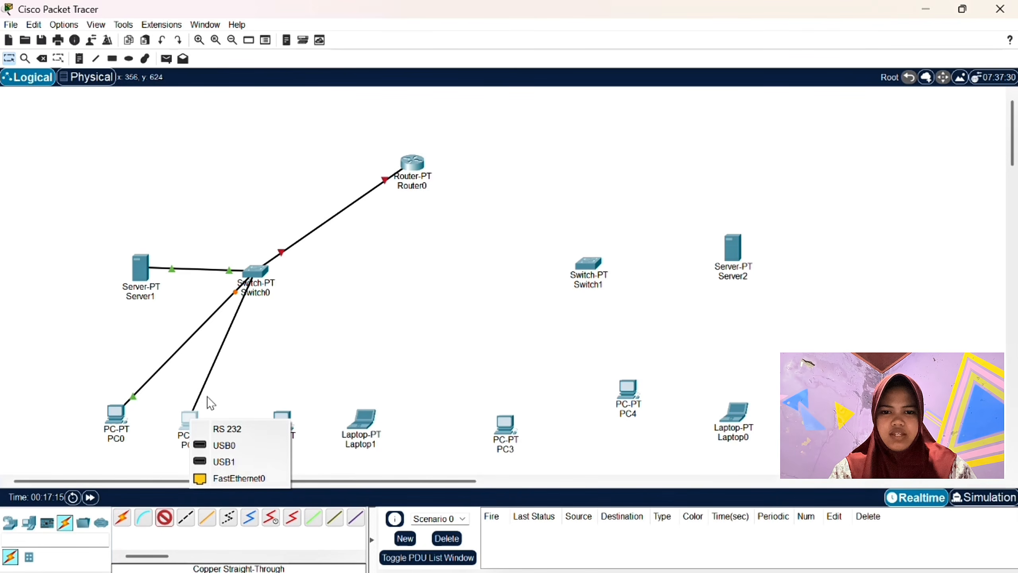
left_click(226, 478)
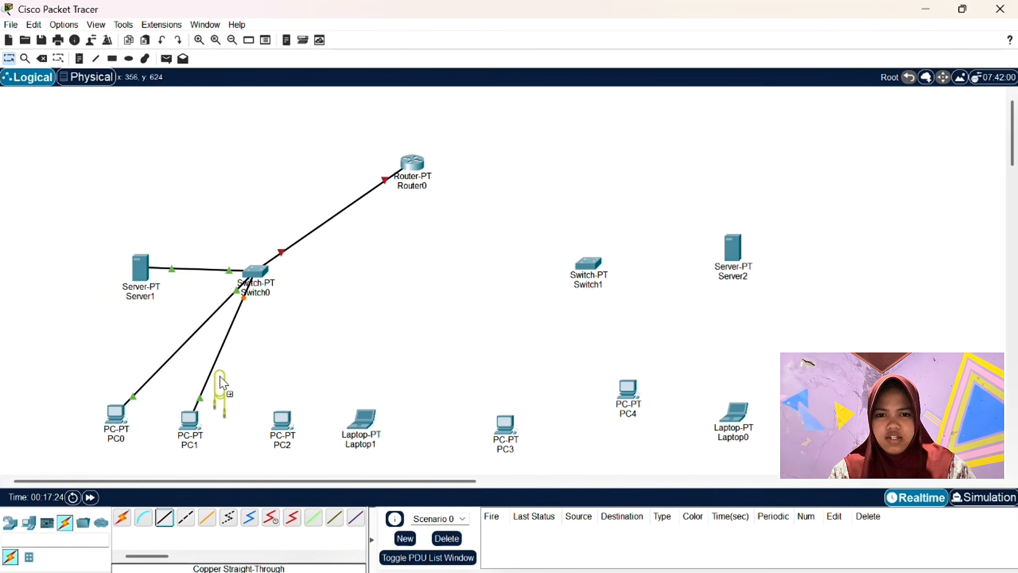
Power off Switch0, install two PT-SWITCH-NM-1CFE modules in its empty slots and power it back on
left_click(255, 273)
left_click(180, 429)
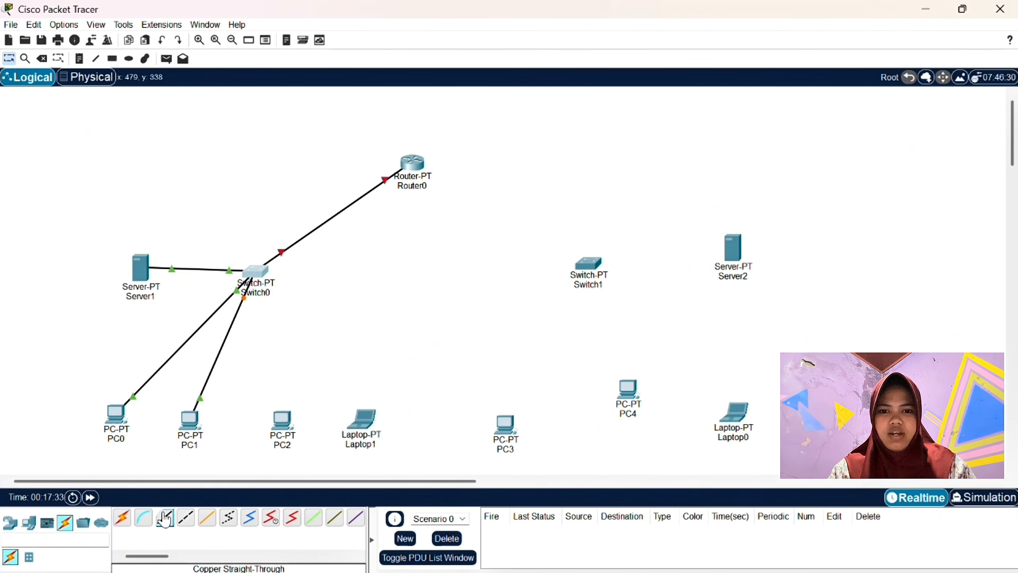
left_click(255, 270)
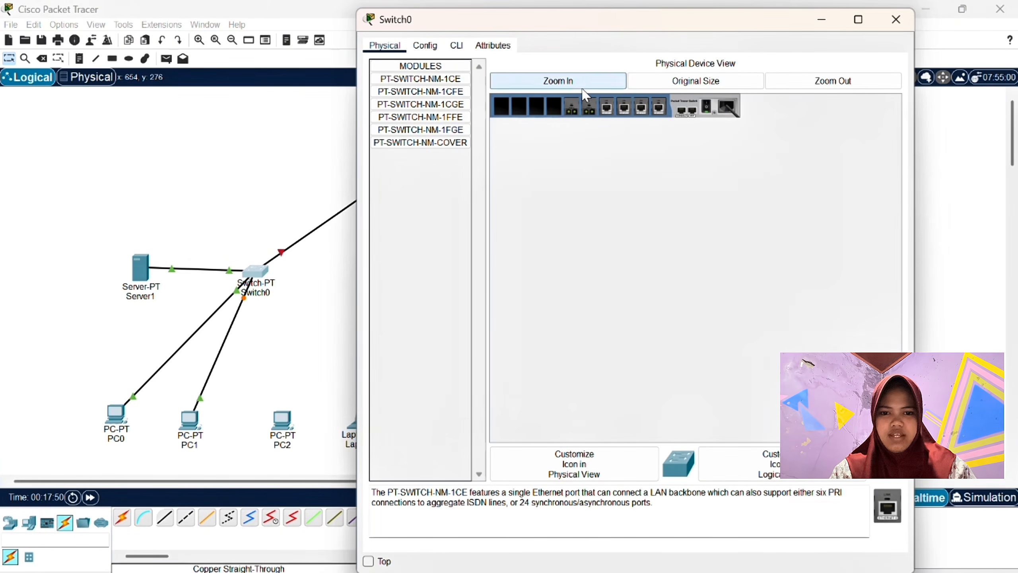
left_click(429, 94)
left_click(707, 107)
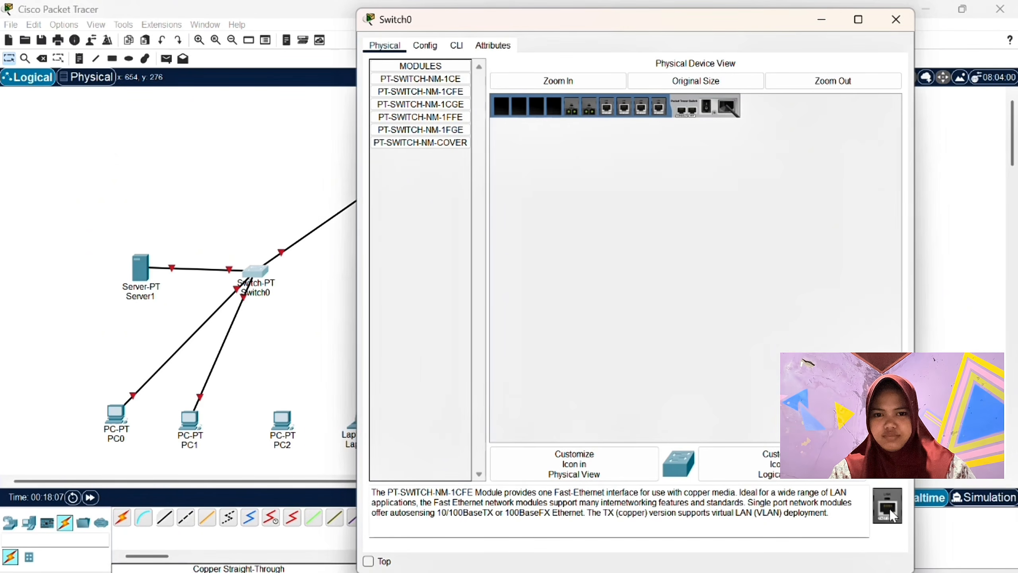
left_click_drag(888, 516, 540, 109)
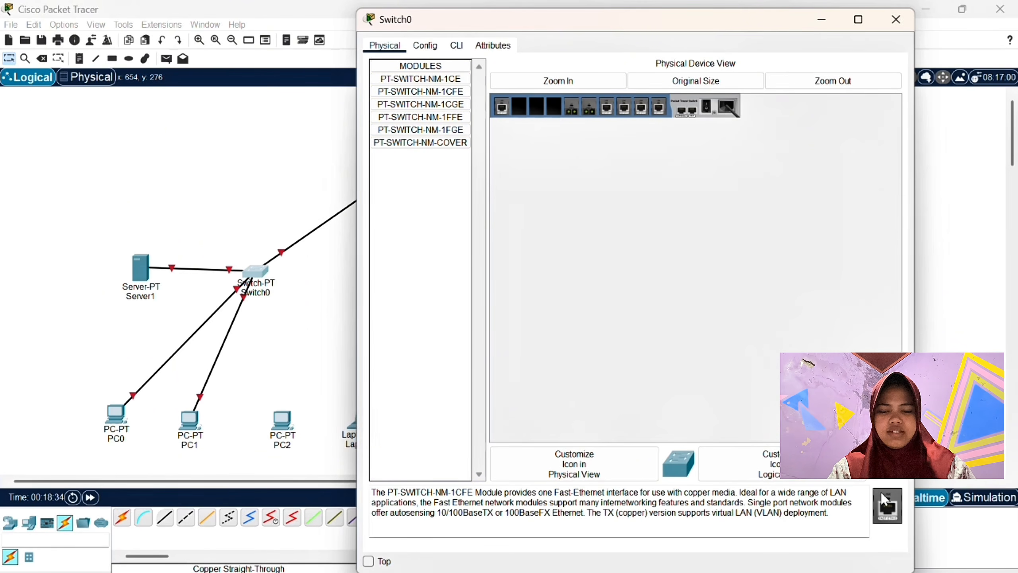
left_click_drag(885, 500, 429, 189)
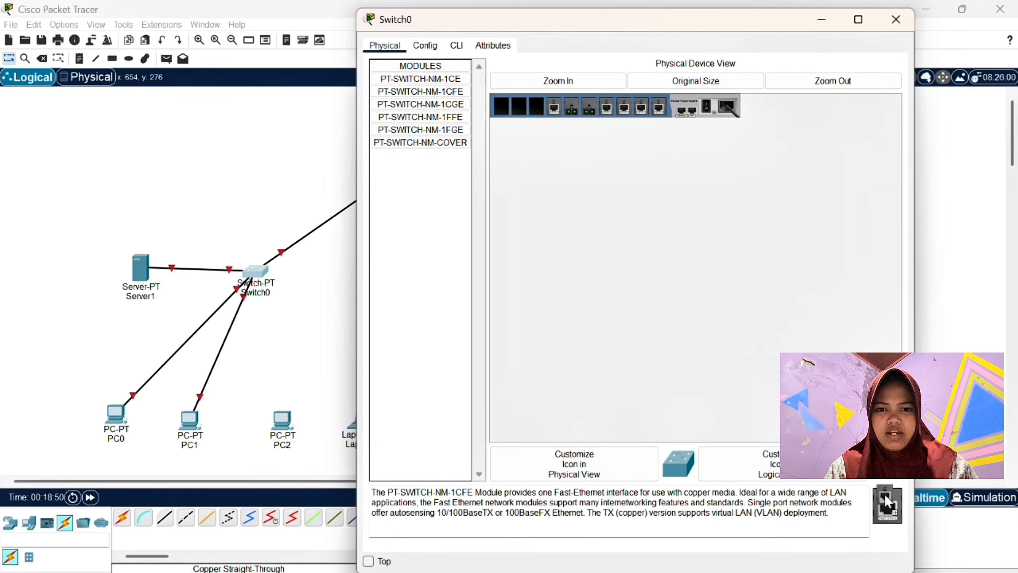
left_click_drag(885, 499, 541, 109)
left_click(707, 108)
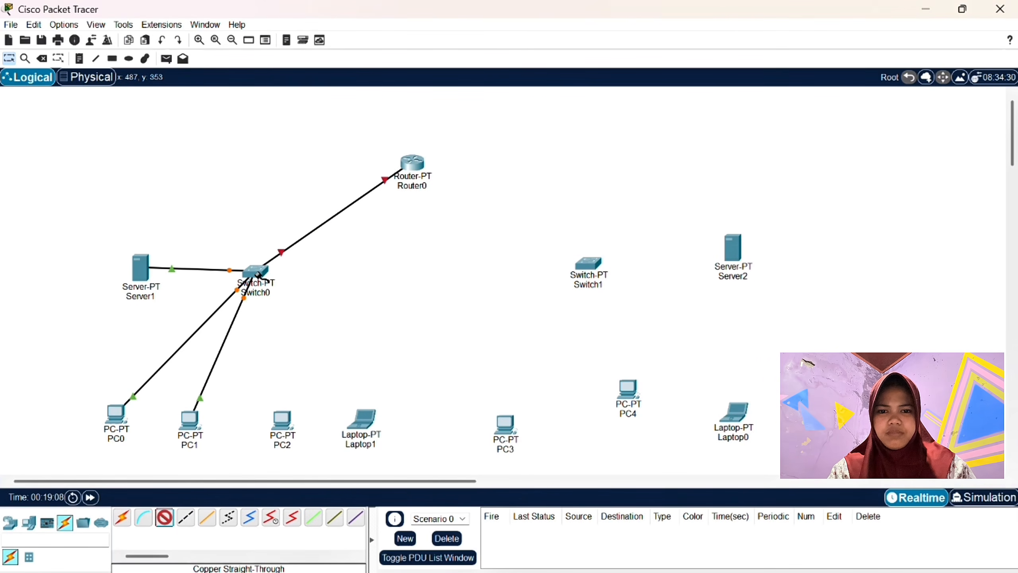
Connect Switch0 to PC2 and to FastEthernet0 on Laptop1 with copper straight-through cables
left_click(255, 275)
left_click(271, 338)
left_click(283, 421)
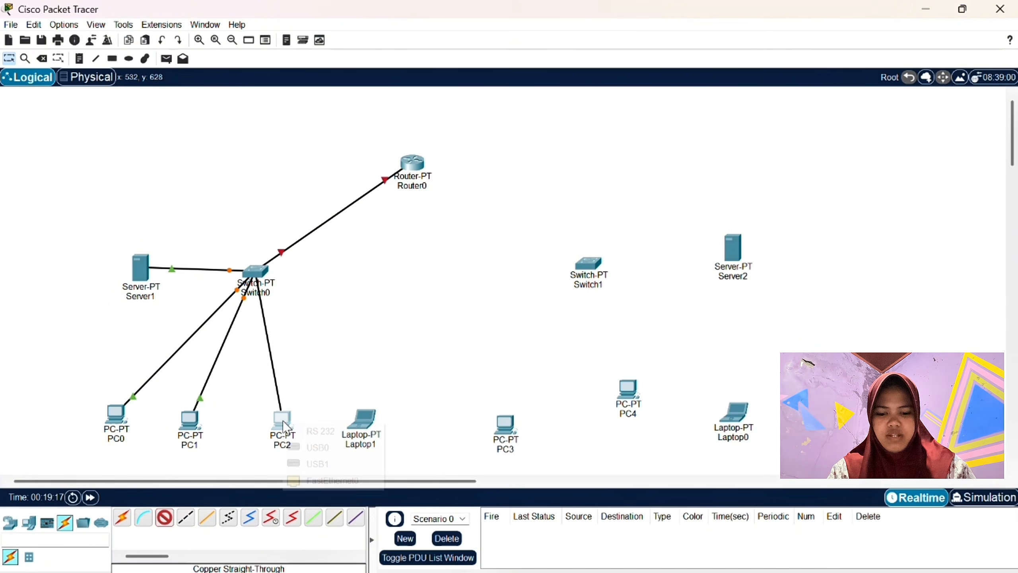
left_click(256, 270)
left_click(278, 328)
left_click(361, 416)
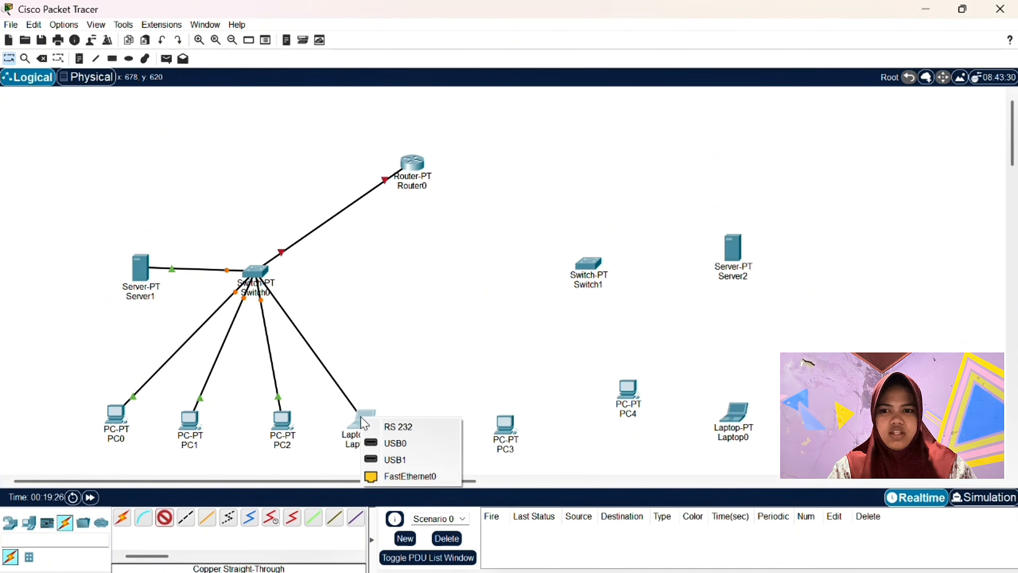
left_click(401, 475)
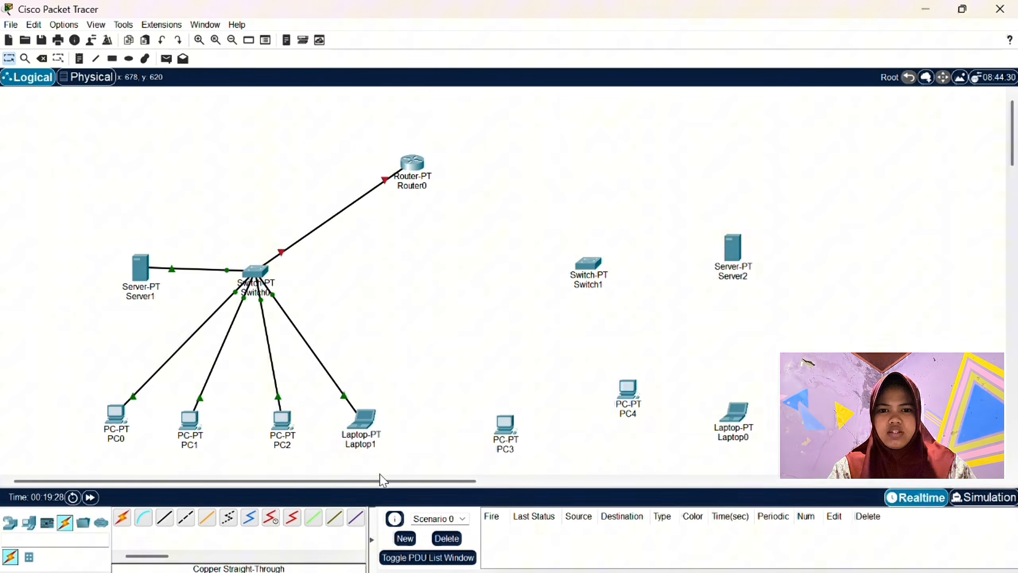
Connect Server2 to Switch1 with a copper straight-through cable
left_click(735, 245)
left_click(589, 264)
left_click(603, 321)
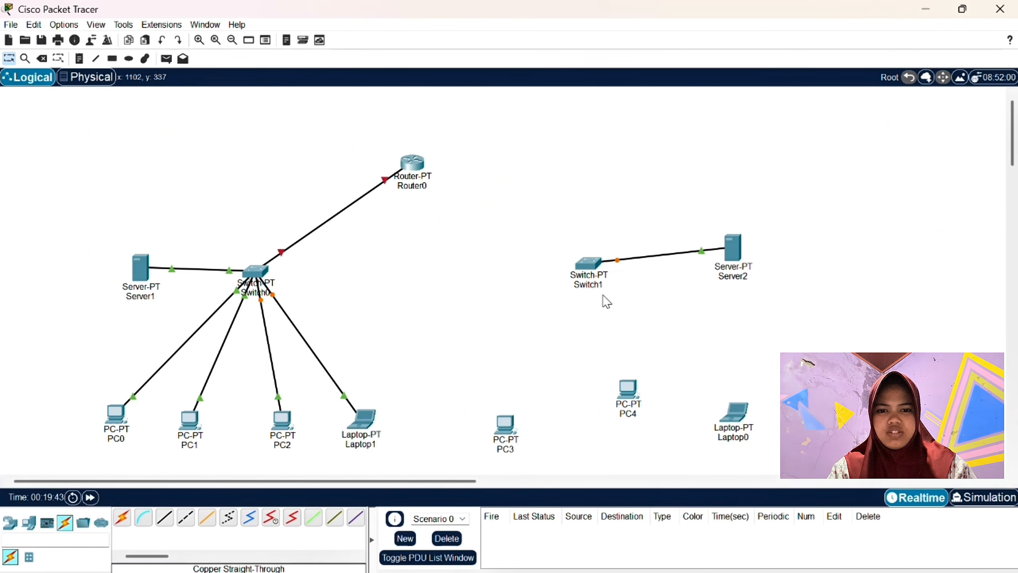
Connect Switch1 to a free FastEthernet port on Router0 with a copper straight-through cable
left_click(164, 518)
left_click(589, 265)
left_click(597, 286)
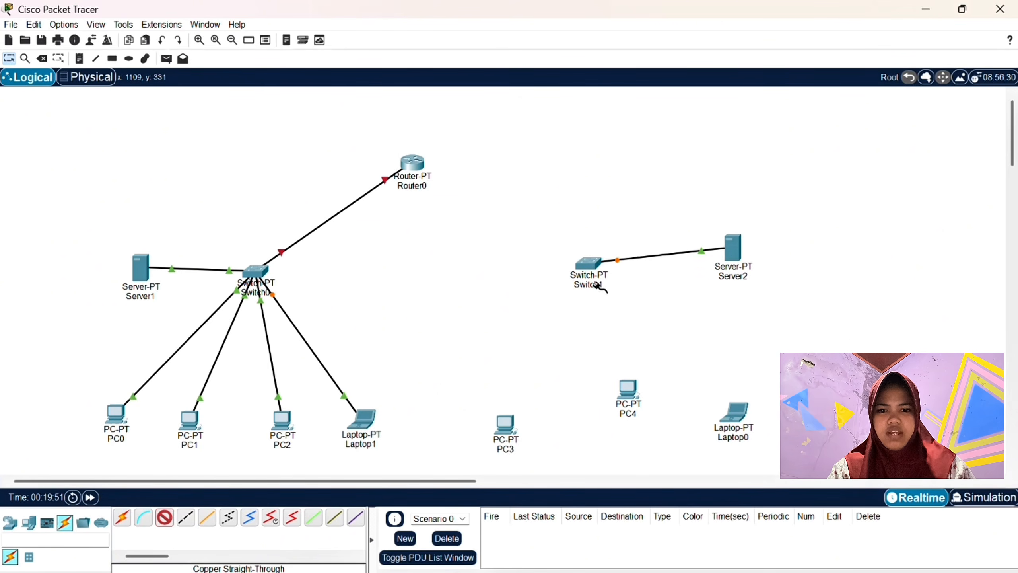
left_click(411, 163)
left_click(448, 204)
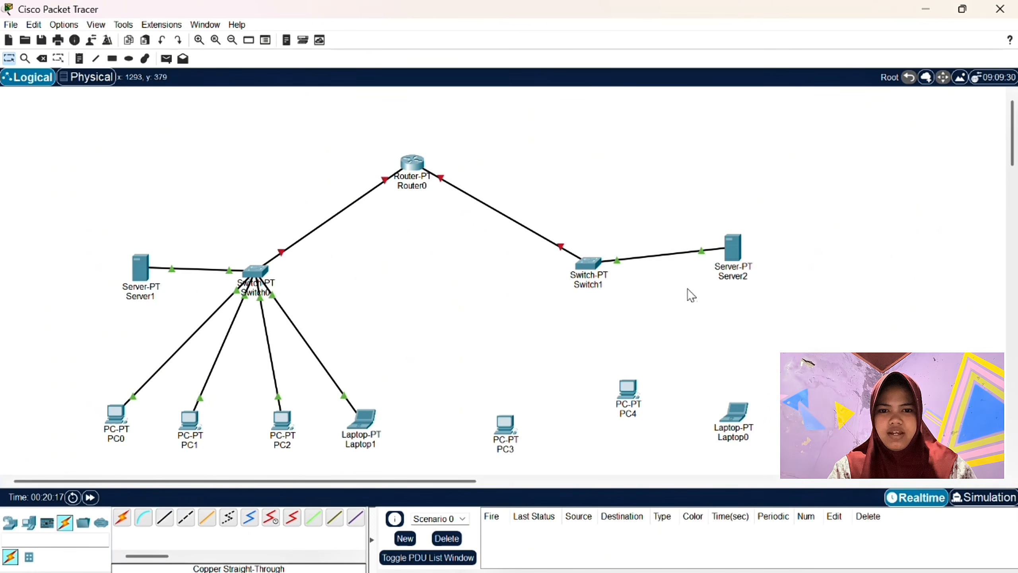
Connect Switch1 to PC3 with a copper straight-through cable
left_click(164, 518)
left_click(594, 260)
left_click(604, 284)
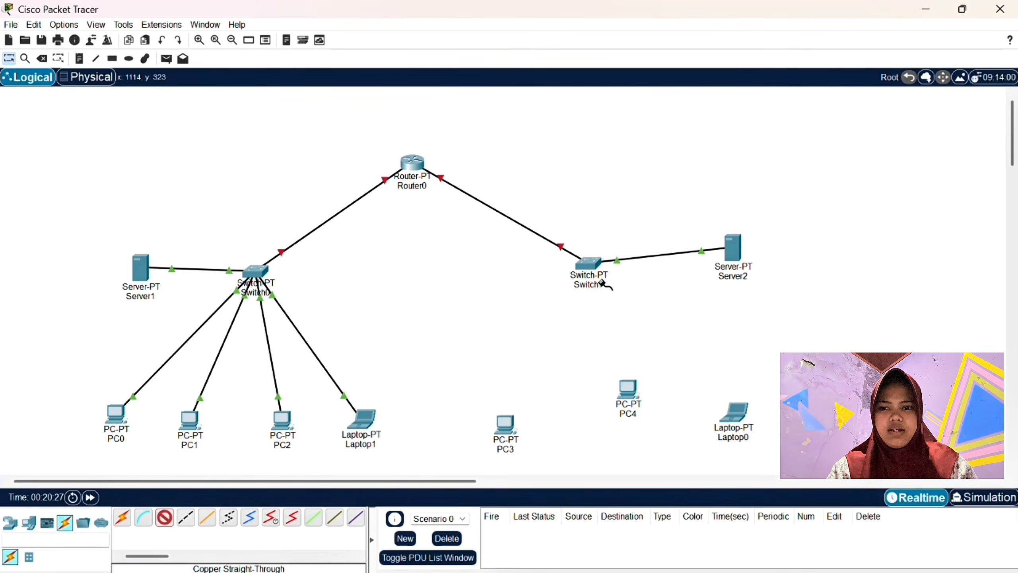
left_click(506, 425)
left_click(538, 482)
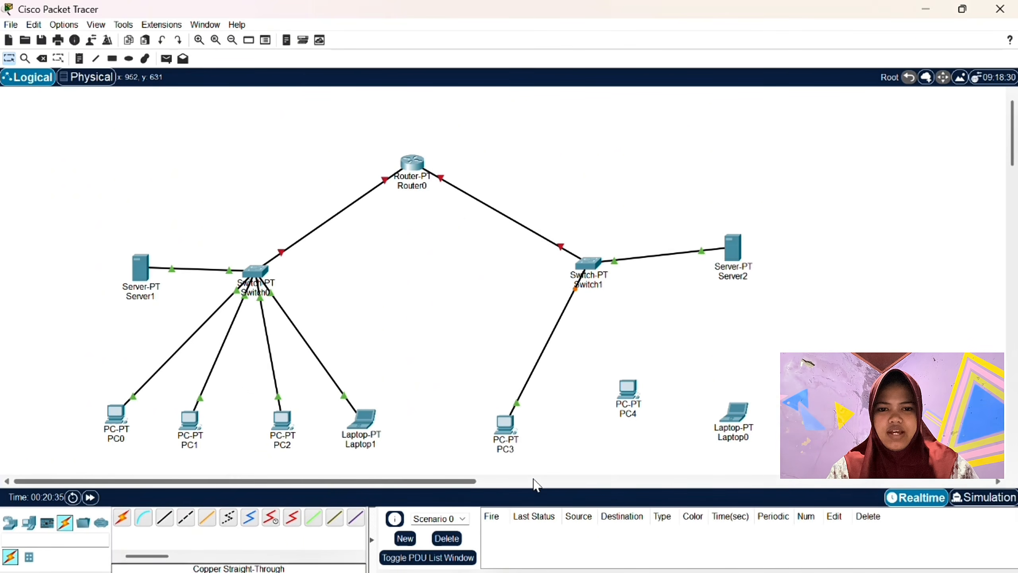
Connect Switch1 to FastEthernet0 on PC4 with a copper straight-through cable
left_click(164, 517)
left_click(596, 261)
left_click(613, 288)
left_click(626, 388)
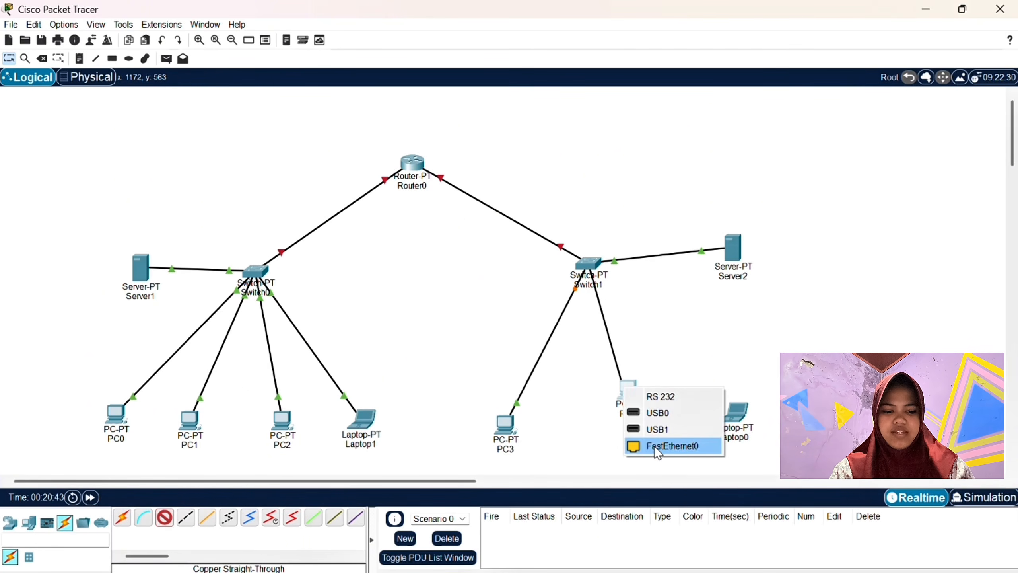
left_click(658, 447)
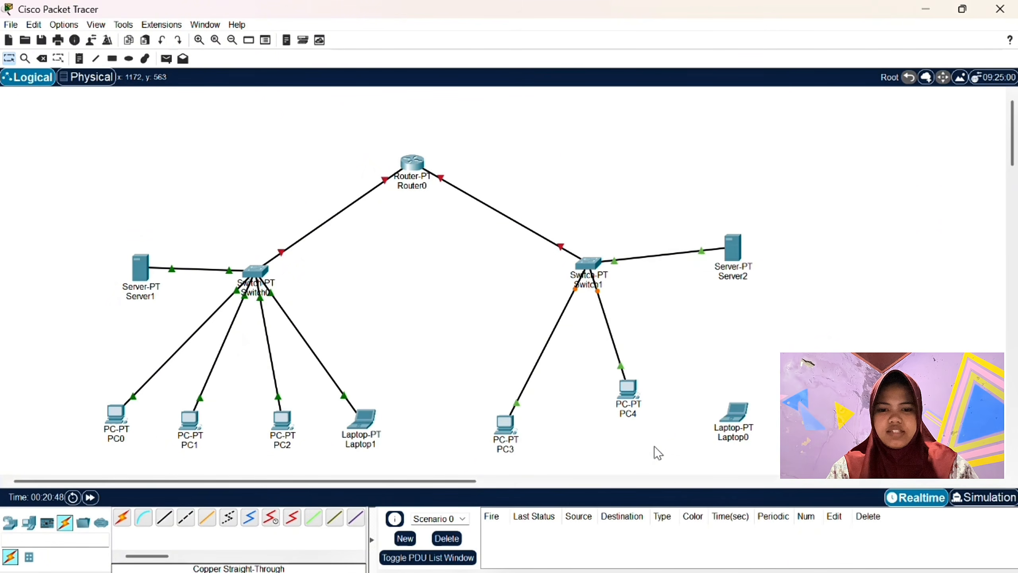
left_click(164, 518)
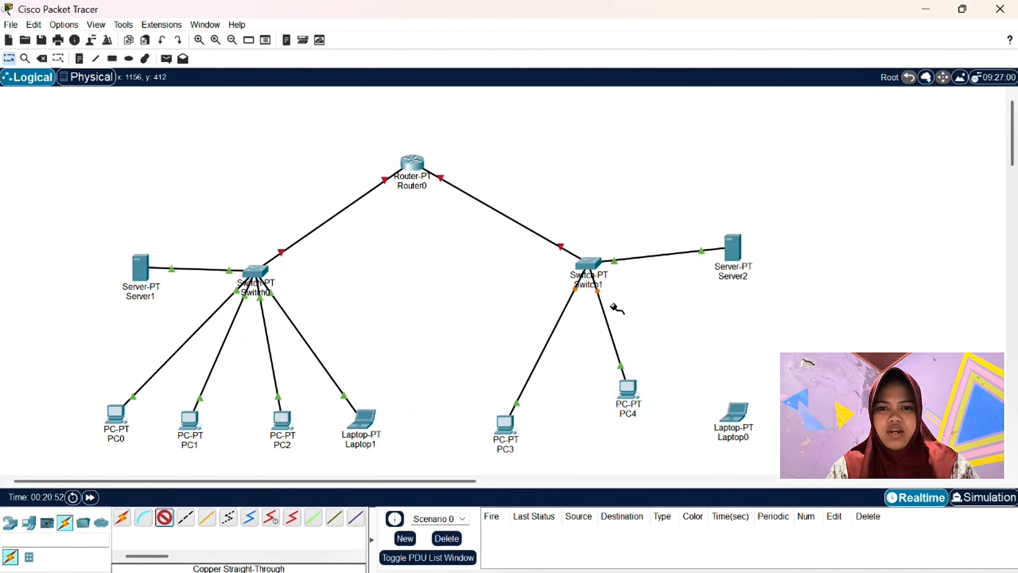
left_click(589, 263)
left_click(164, 517)
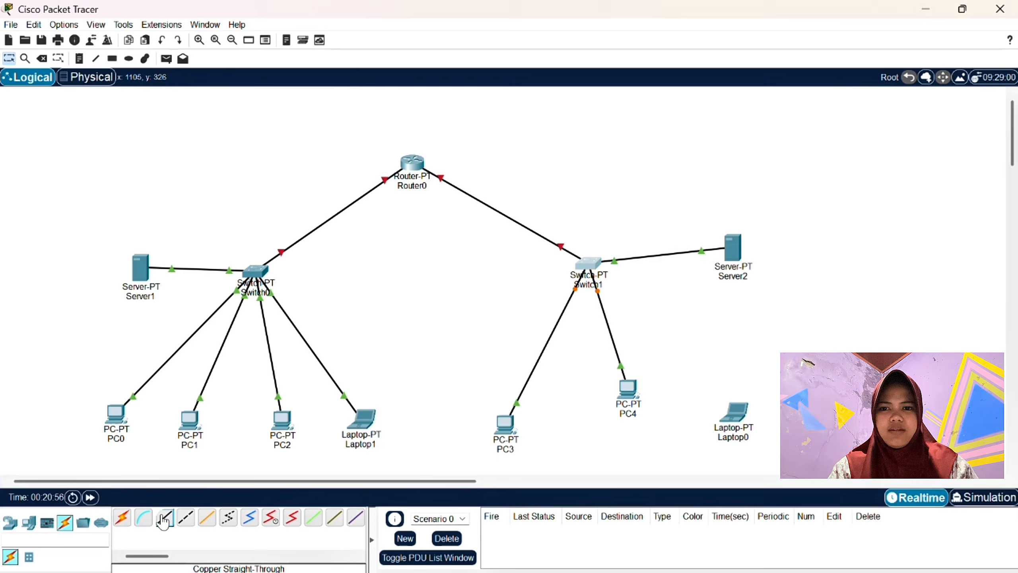
Power off Switch1 and install a PT-SWITCH-NM-1CE module in the empty slot beside its existing ports
left_click(588, 266)
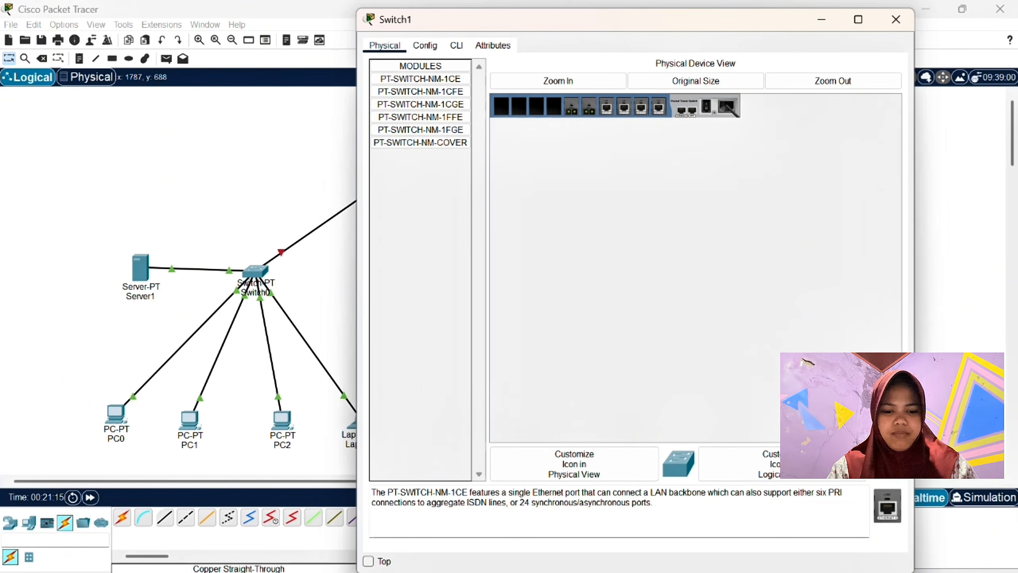
left_click_drag(888, 502, 556, 117)
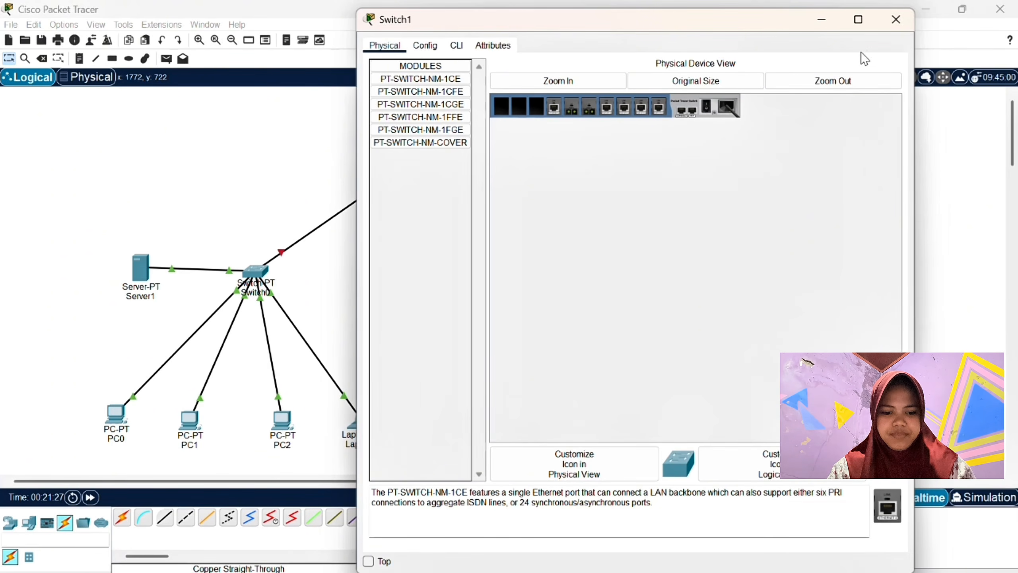
left_click(896, 20)
left_click(596, 268)
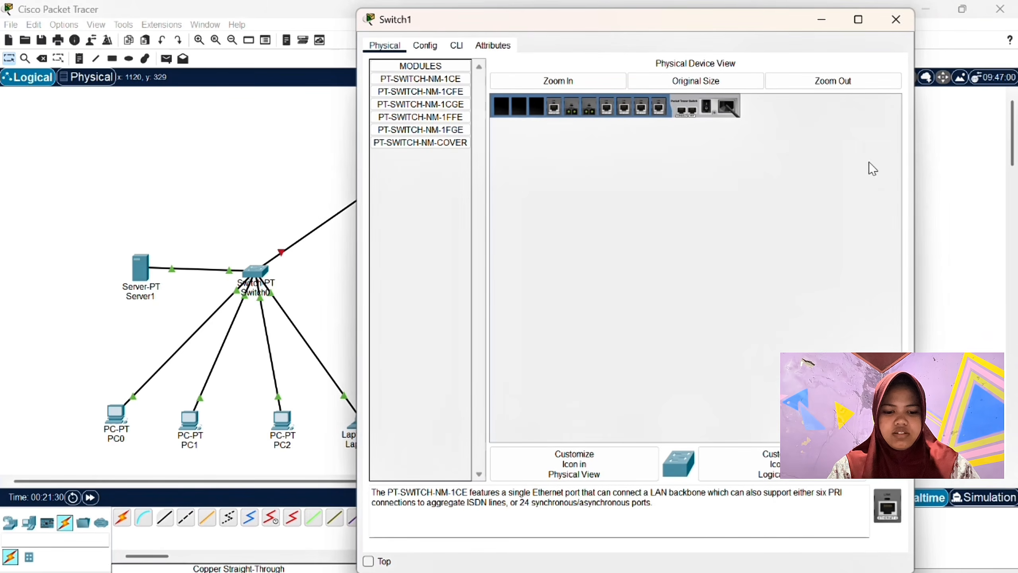
left_click(897, 19)
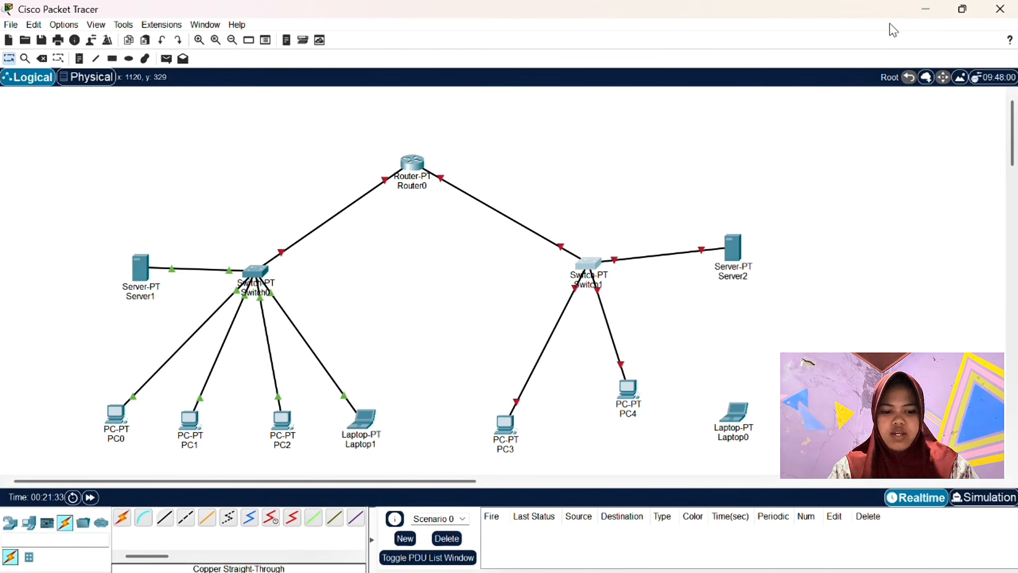
Connect Switch1 to FastEthernet0 on Laptop0 with a copper straight-through cable
left_click(164, 517)
left_click(588, 265)
left_click(597, 320)
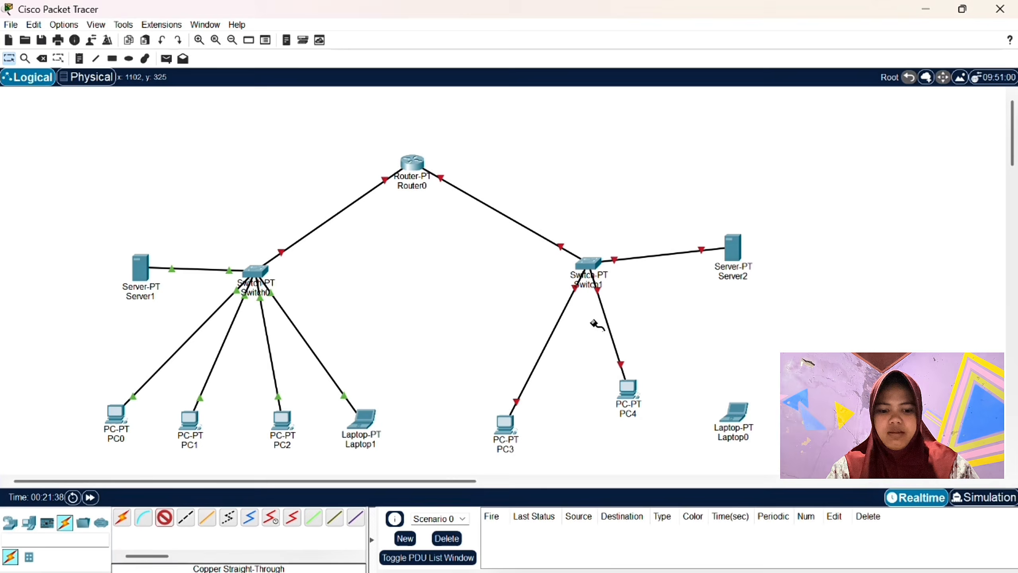
left_click(737, 414)
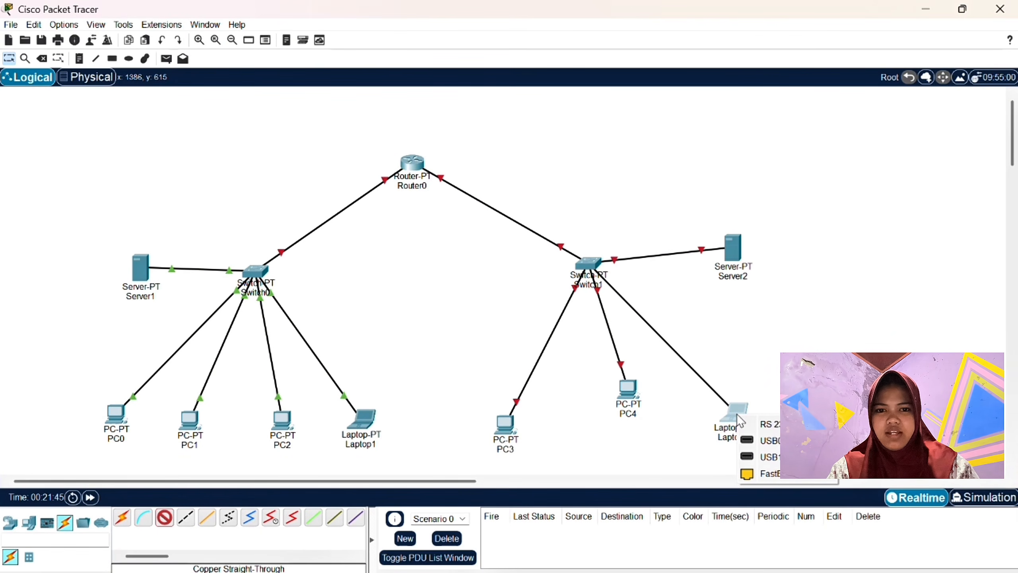
left_click(762, 473)
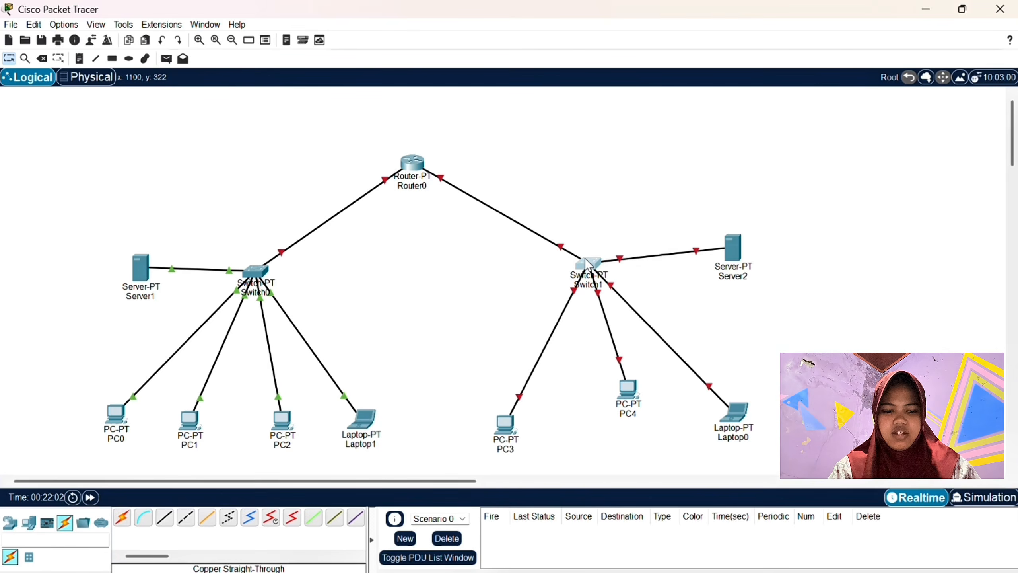
Move Switch1 slightly closer to Server2, above PC4, and power the switch back on
left_click_drag(593, 266, 619, 280)
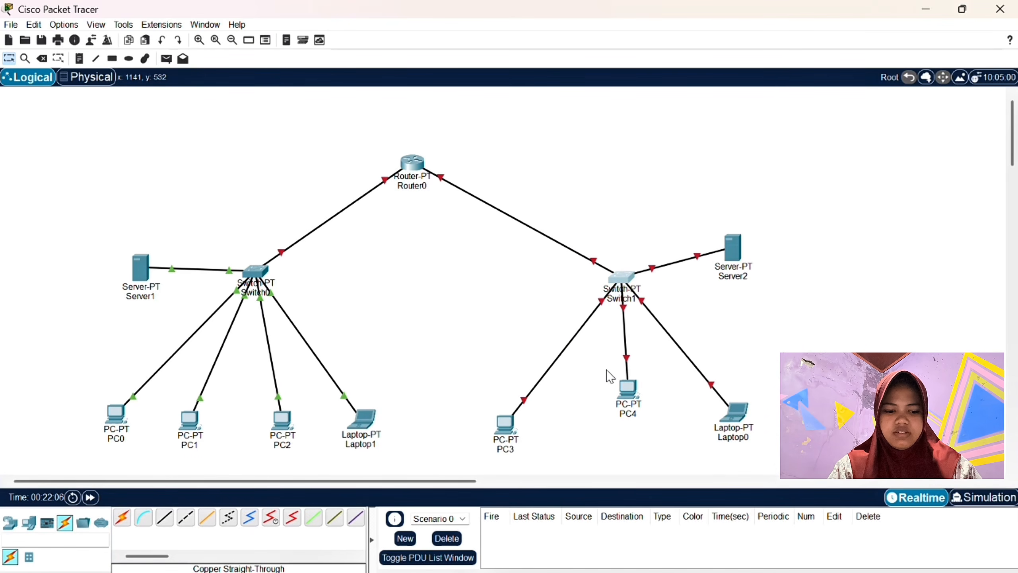
left_click(622, 277)
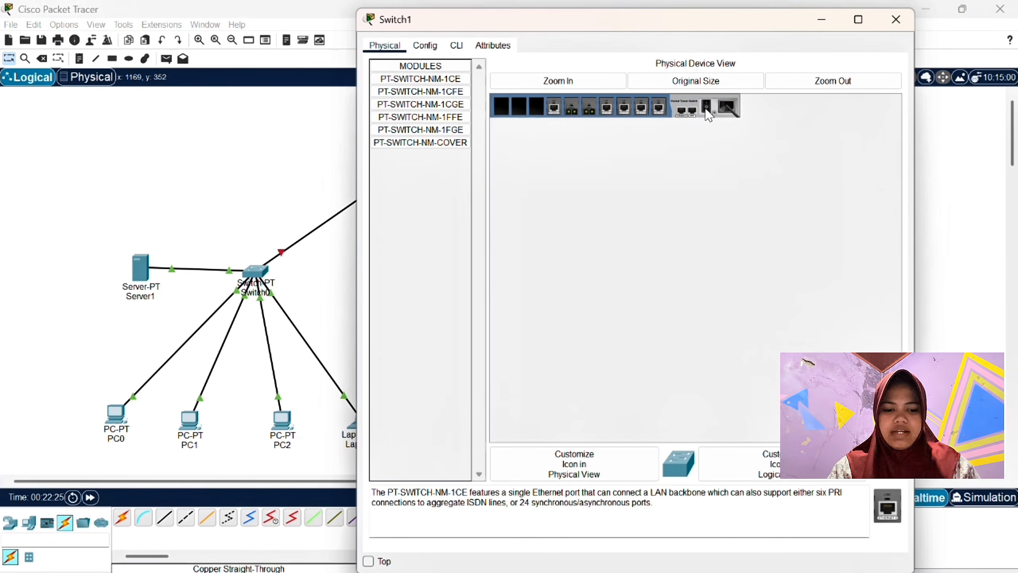
left_click(897, 19)
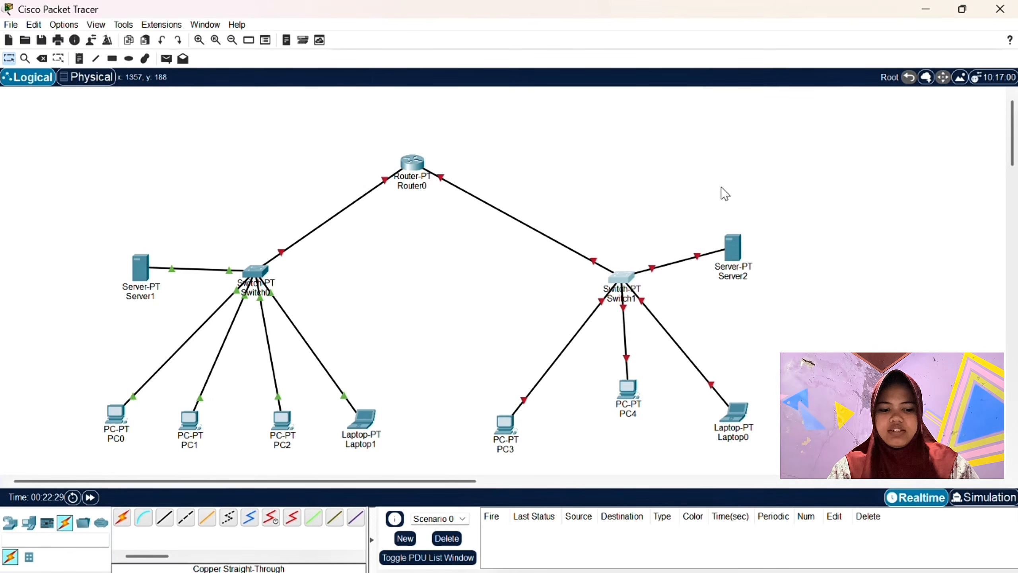
left_click(256, 273)
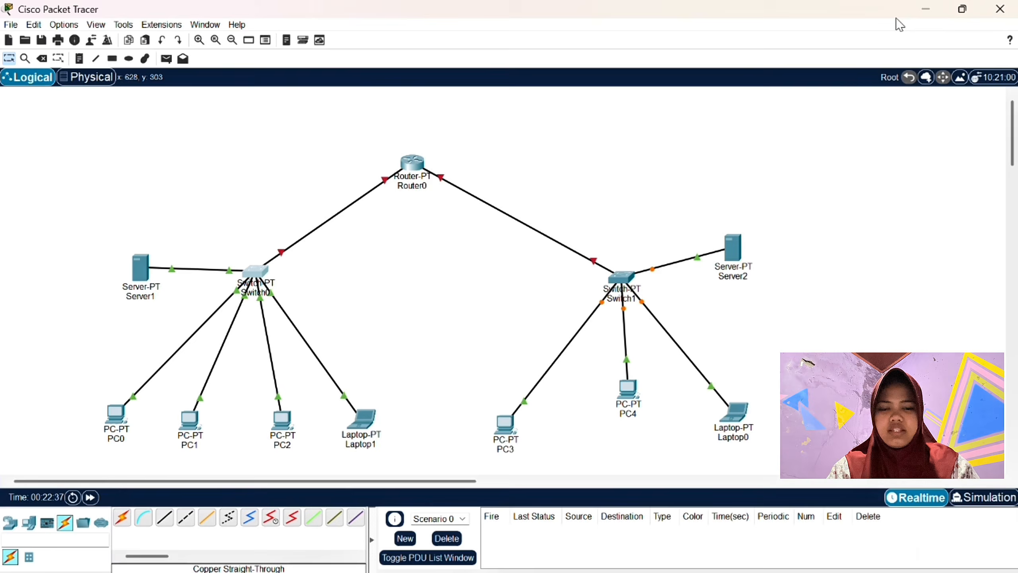
left_click(897, 19)
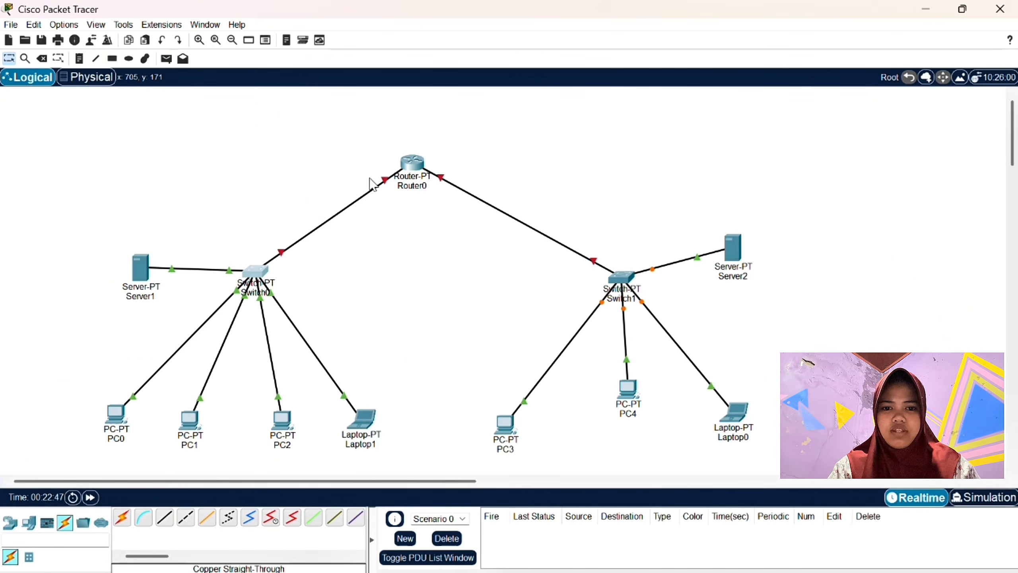
Give Server1 the static IPv4 address 192.168.1.70 with subnet mask 255.255.255.0
left_click(141, 271)
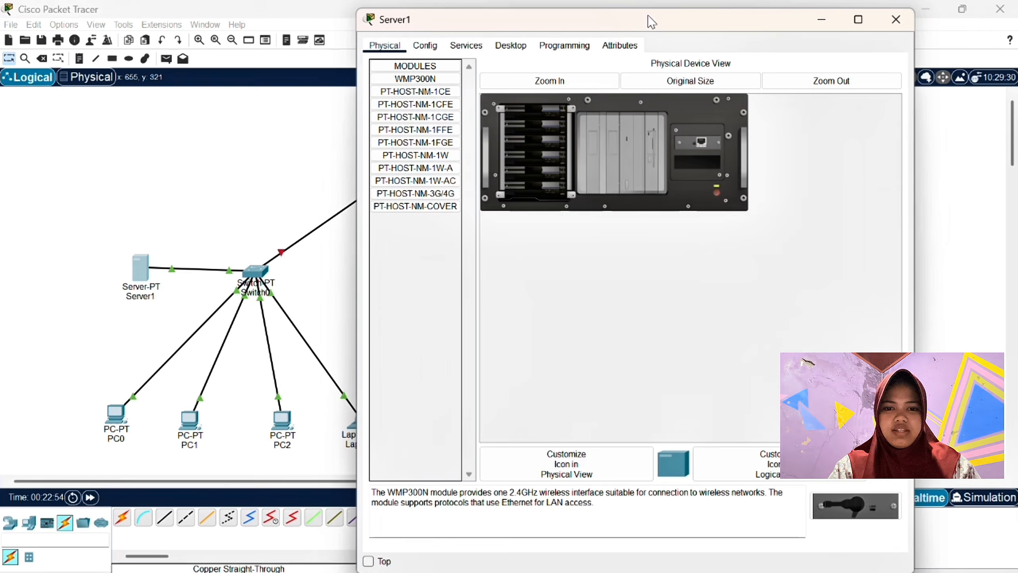
left_click_drag(648, 15, 655, 58)
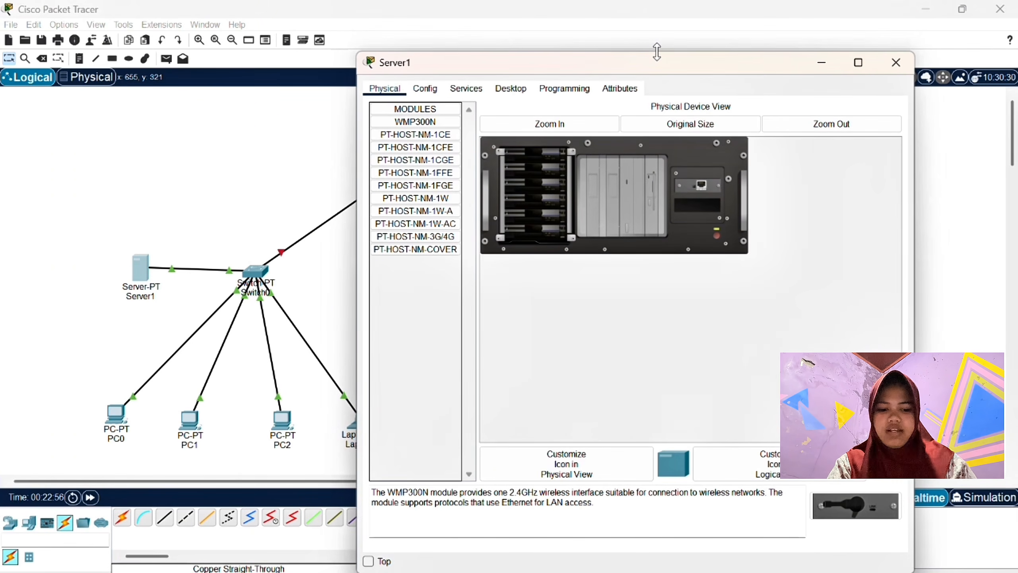
left_click(425, 88)
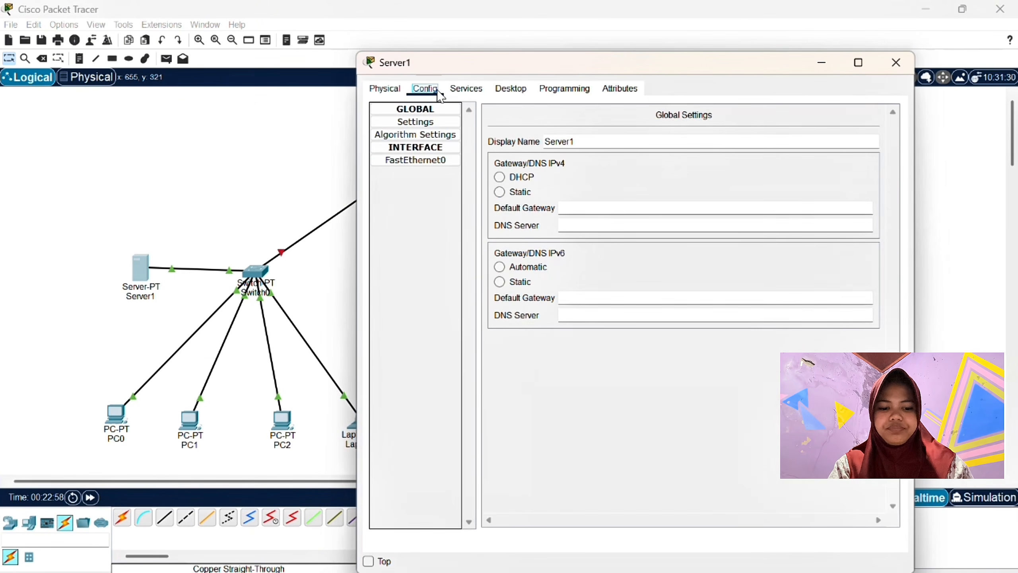
left_click(511, 88)
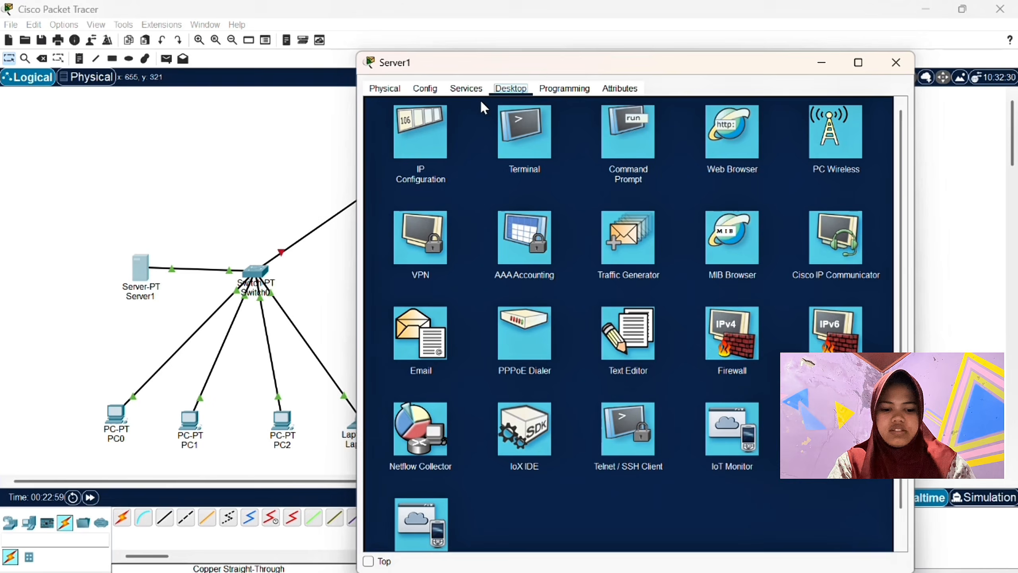
left_click(435, 121)
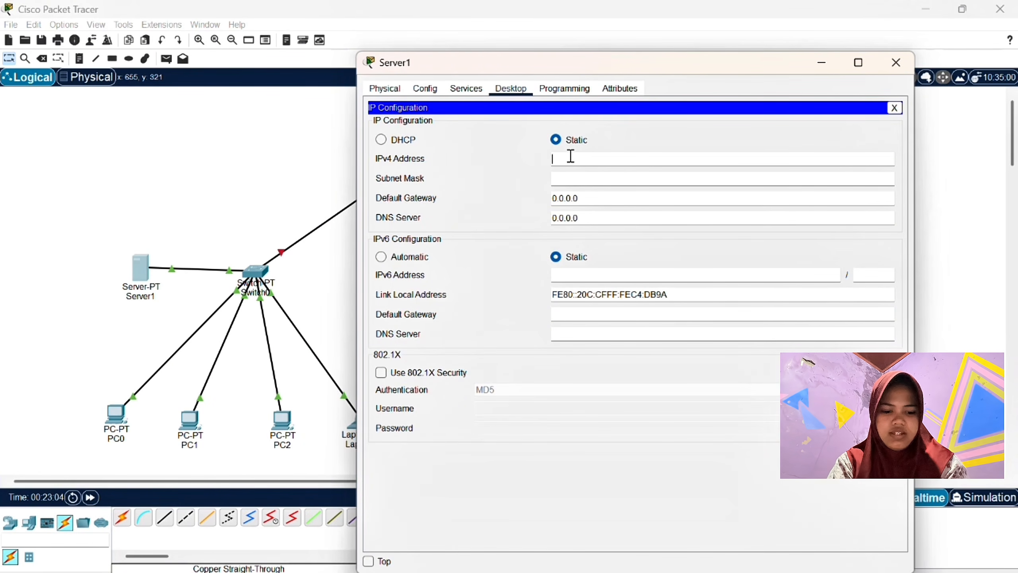
type("192")
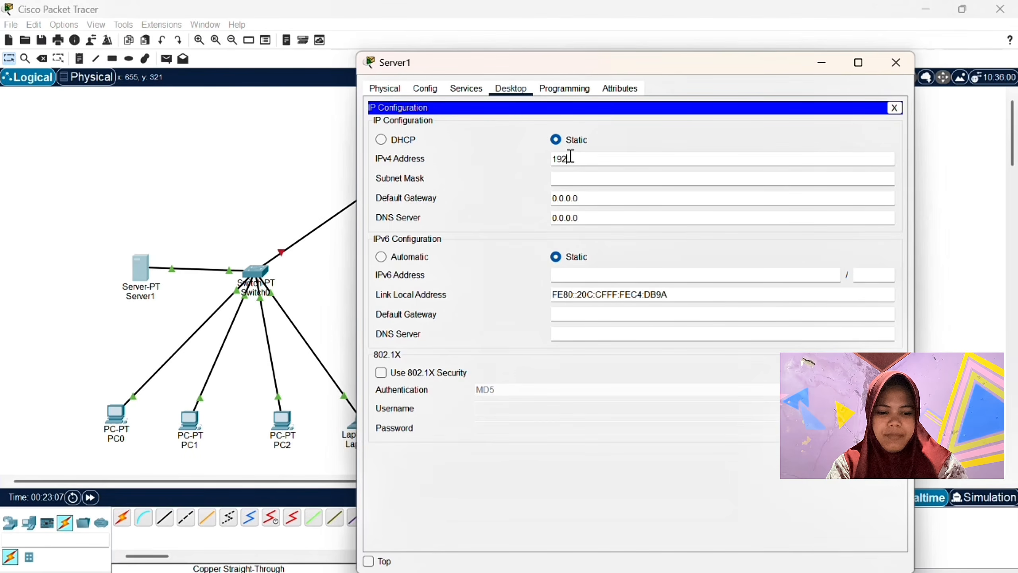
type(".168")
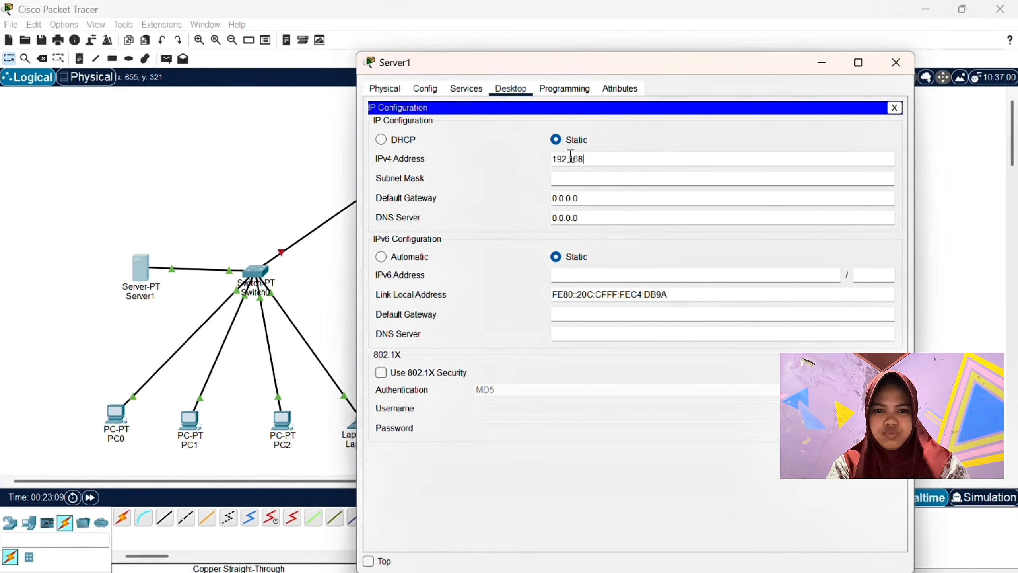
type(".1.")
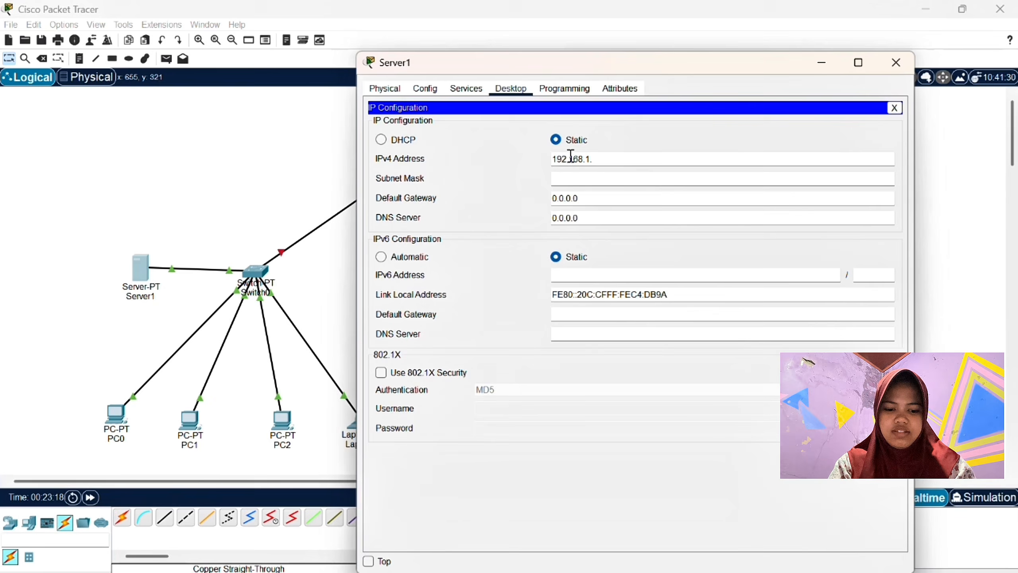
type("70")
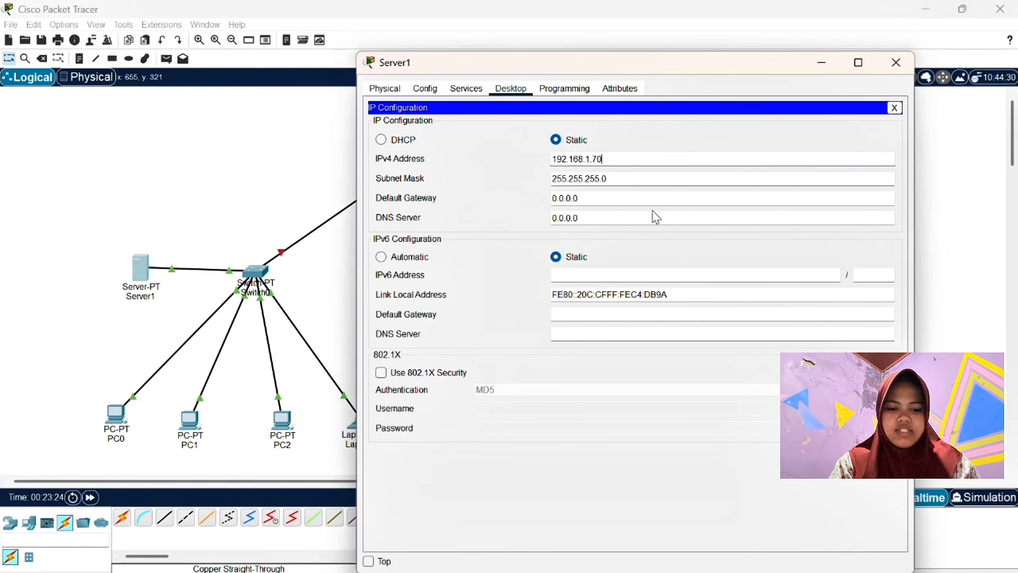
Set Server1's IPv4 default gateway to 192.168.1.120 and close its configuration window
left_click(650, 200)
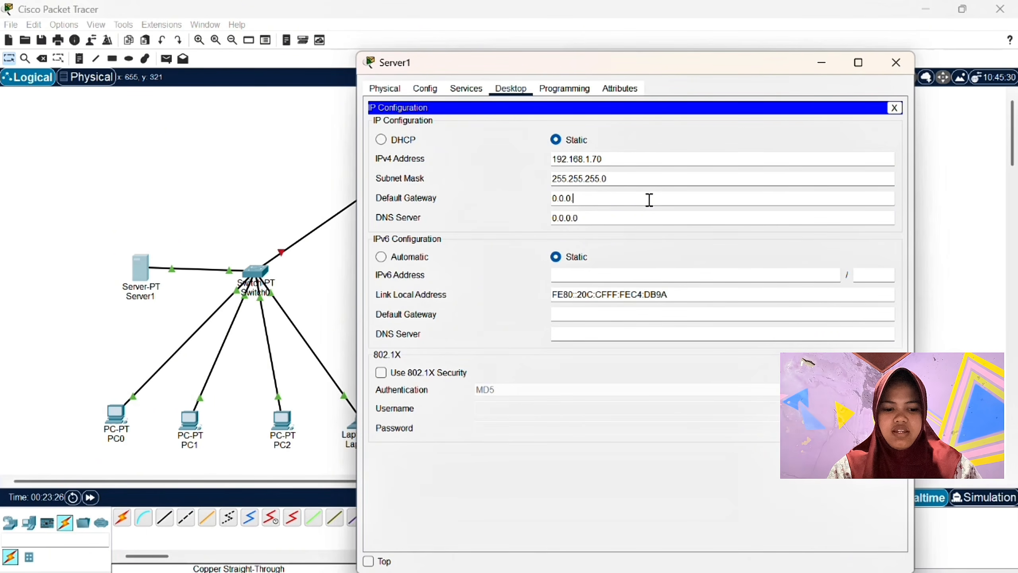
key("BackSpace")
key("BackSpace")
key("BackSpace")
key("BackSpace")
key("BackSpace")
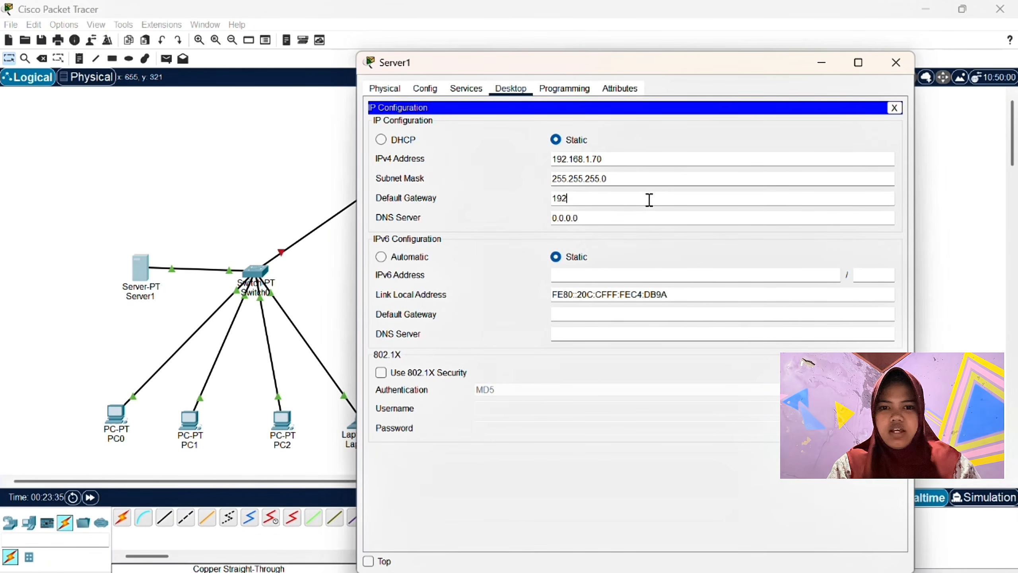
type(".168")
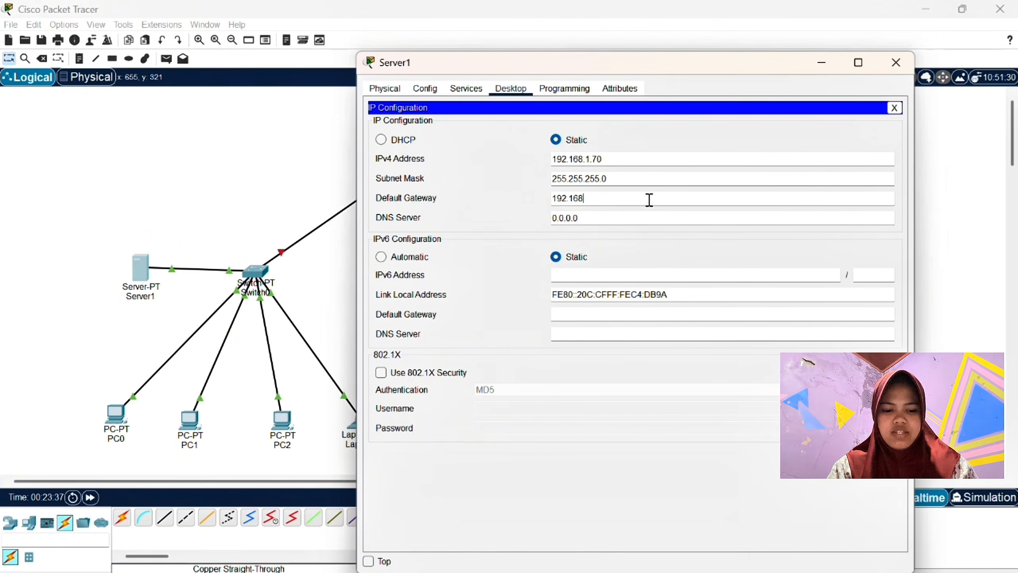
type(".1")
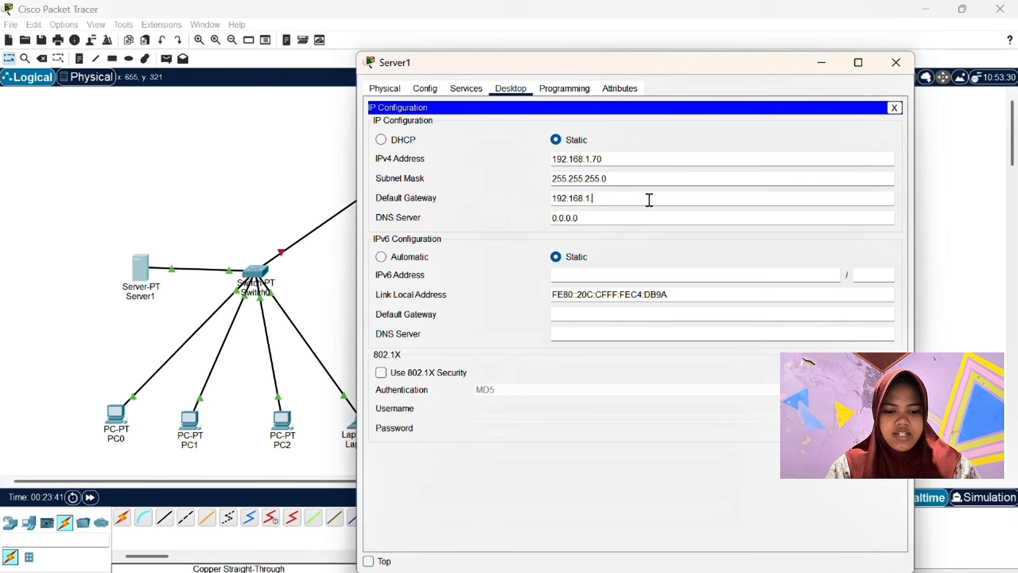
type(".120")
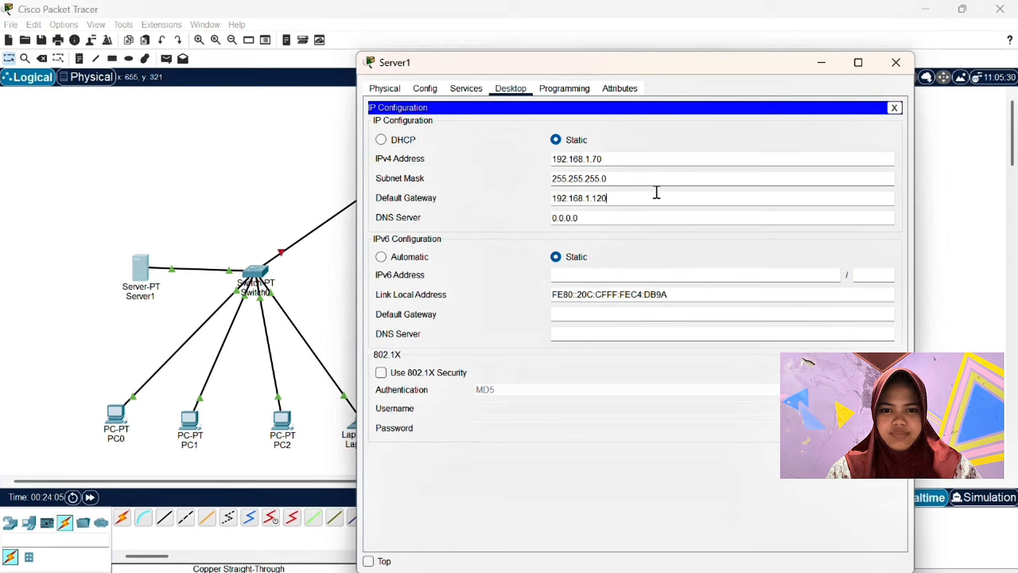
left_click(895, 64)
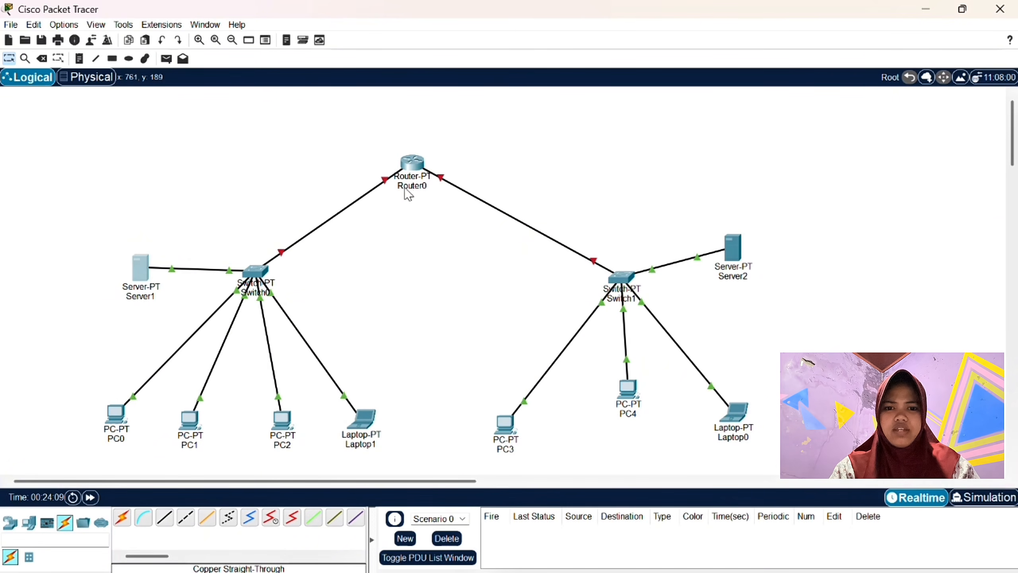
Turn on the DHCP service for Server1's FastEthernet0 interface
left_click(148, 267)
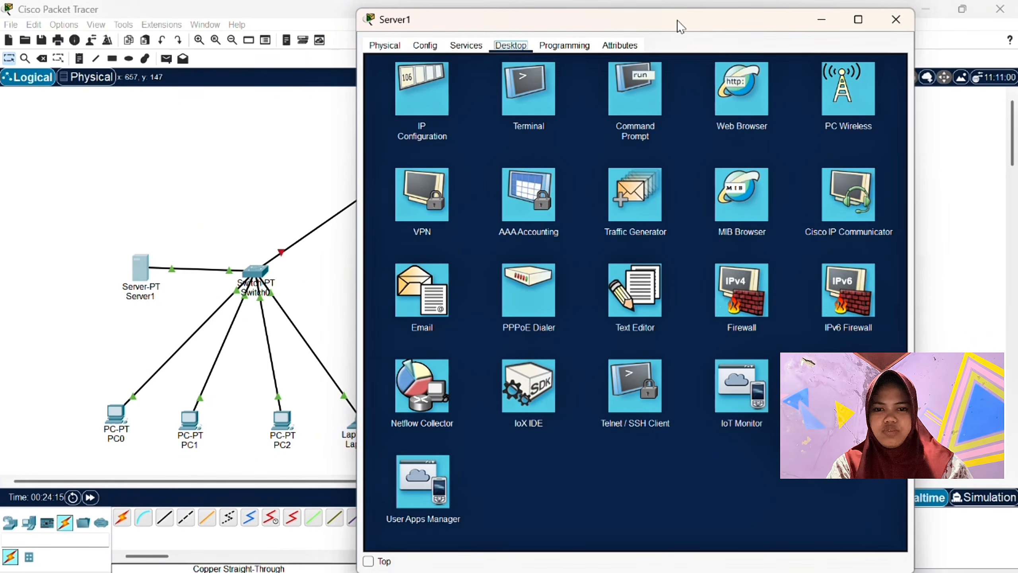
left_click_drag(681, 28, 679, 61)
left_click(482, 82)
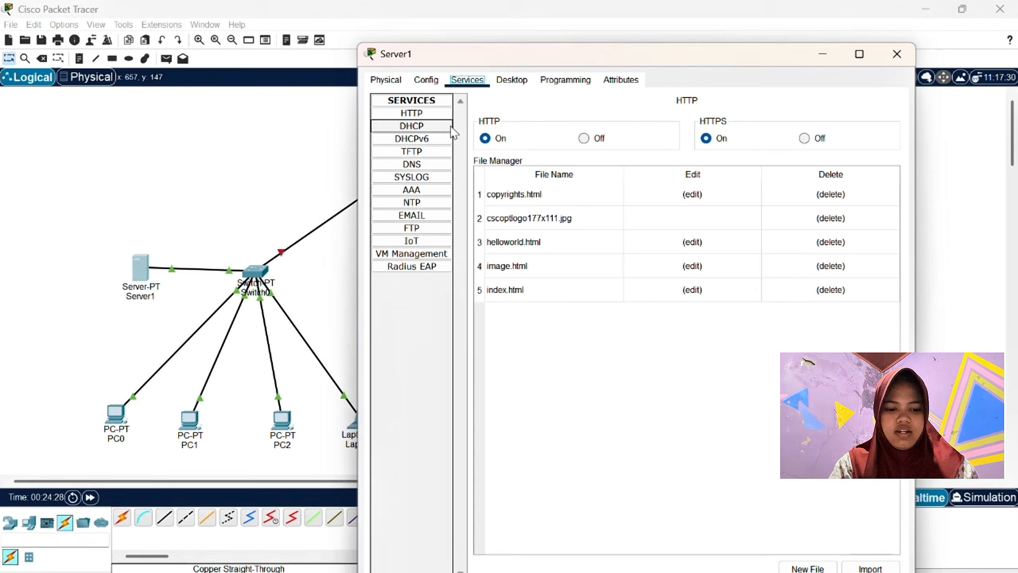
left_click(437, 127)
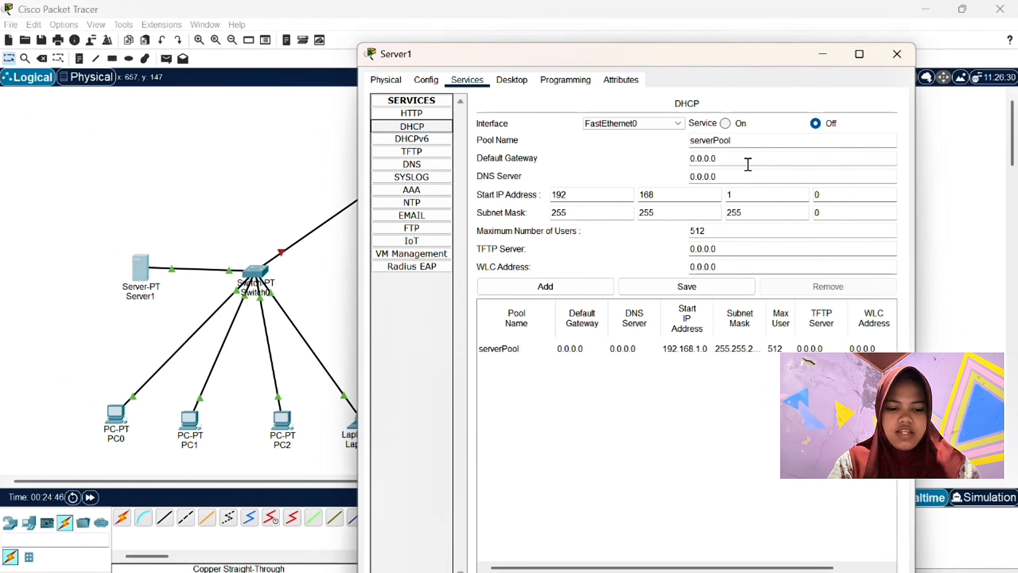
left_click(725, 123)
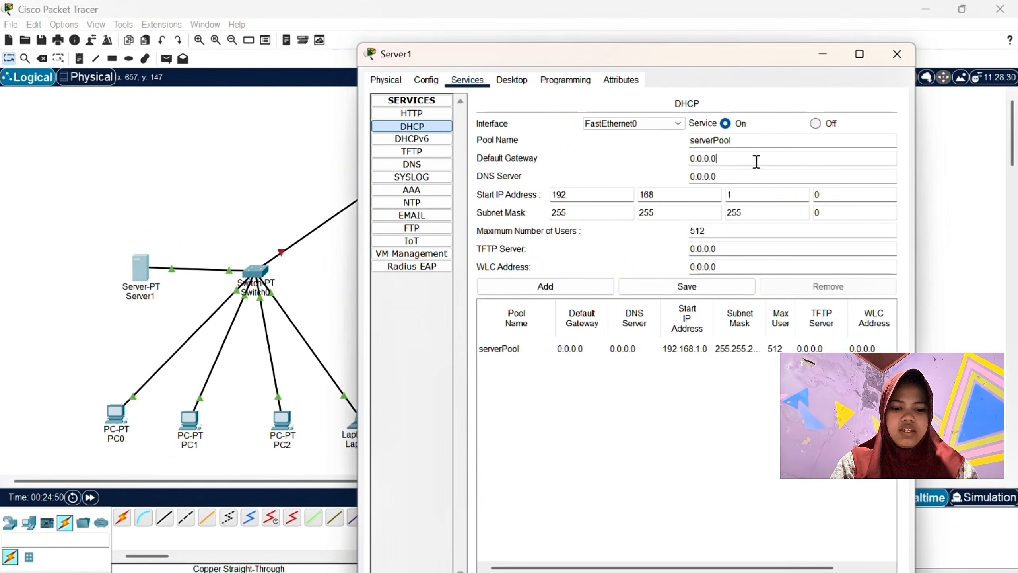
Set the default gateway of Server1's DHCP pool serverPool to 192.168.1.120
key("BackSpace")
key("BackSpace")
key("BackSpace")
key("BackSpace")
key("BackSpace")
key("BackSpace")
key("BackSpace")
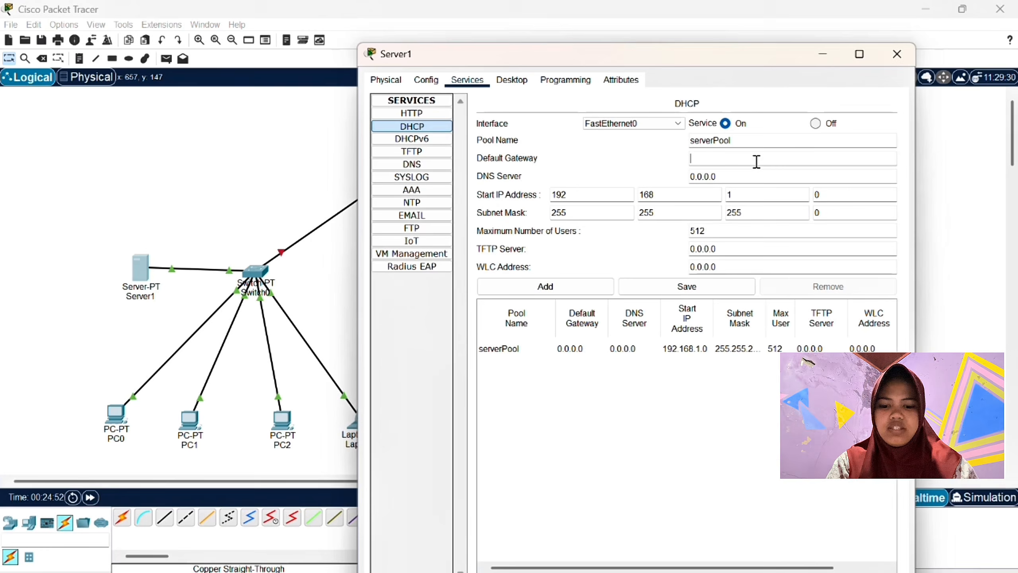
type("192")
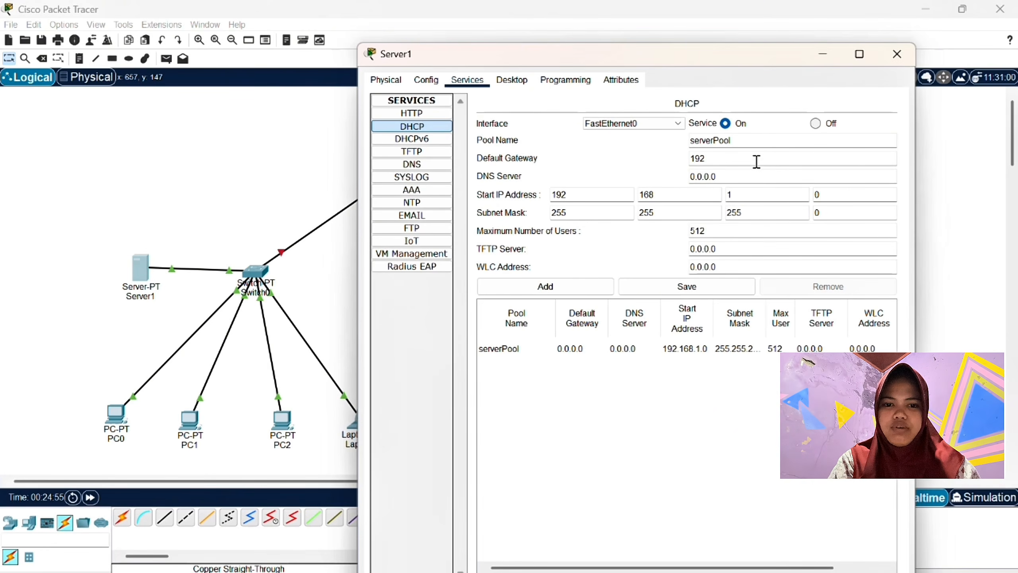
type(".16")
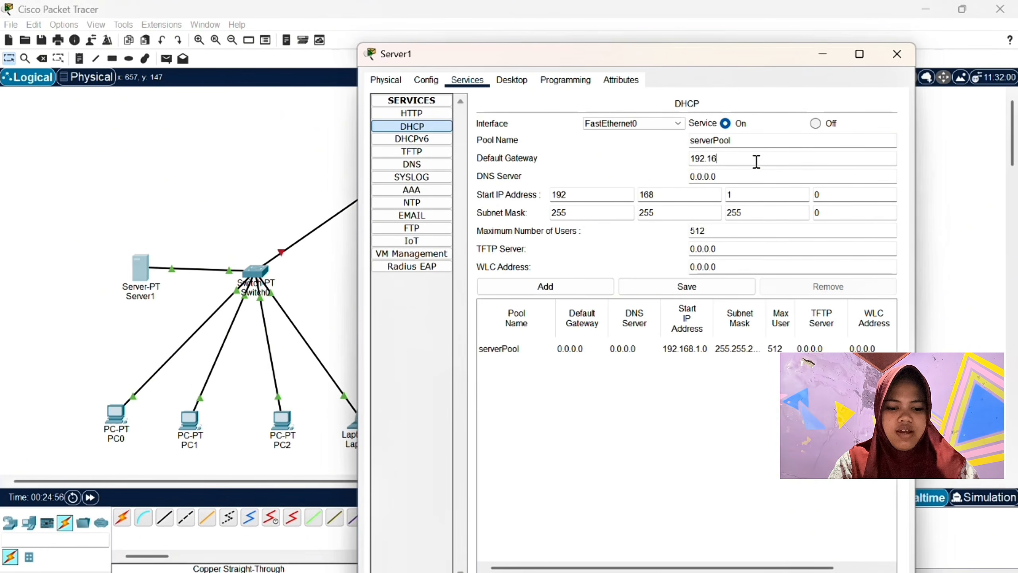
type("8")
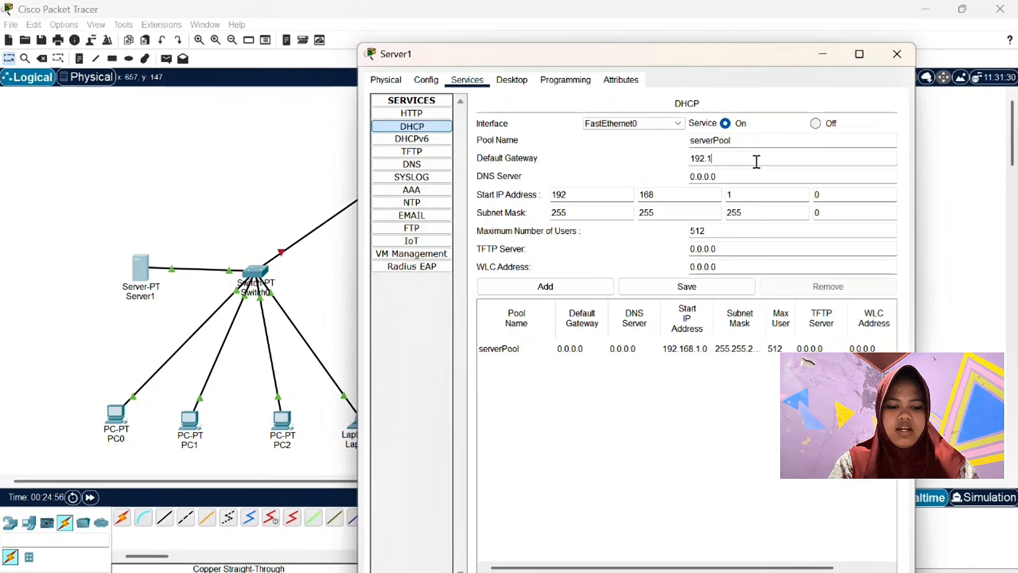
type("6")
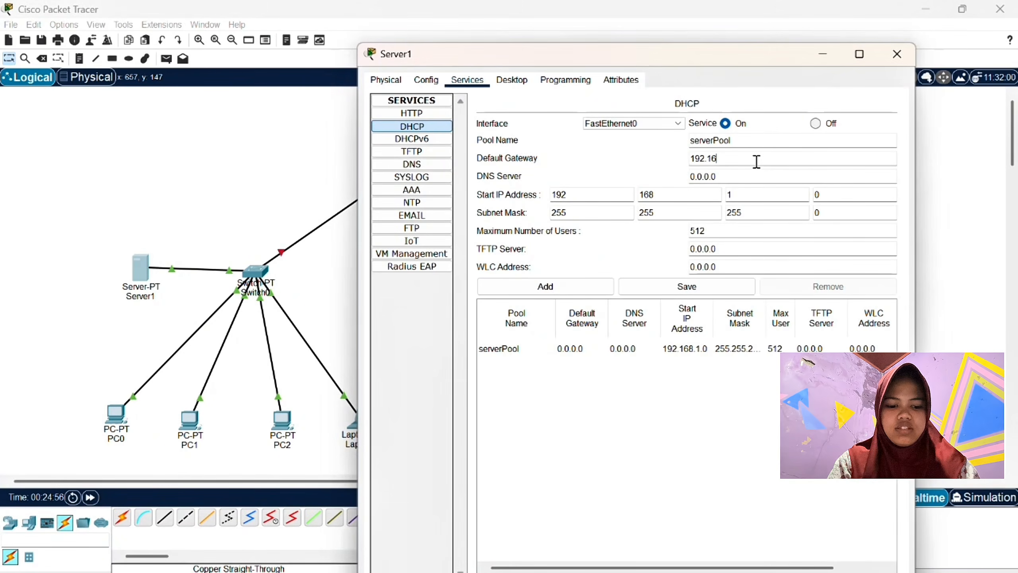
type("8.1.120")
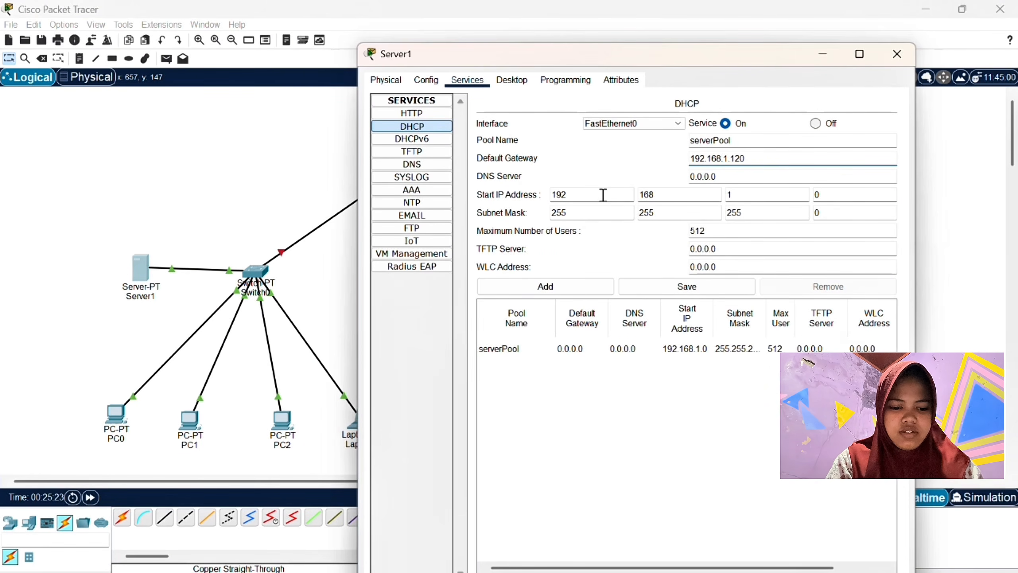
Set serverPool's start IP address to 192.168.1.1 and maximum users to 4, then save the pool and close Server1's window
left_click(859, 192)
key("BackSpace")
type("1")
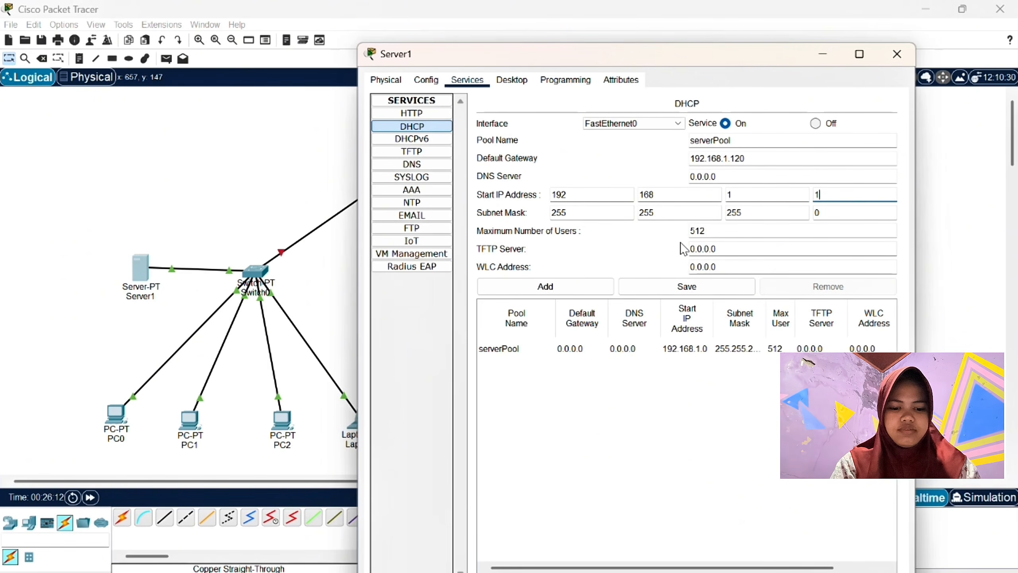
double_click(703, 229)
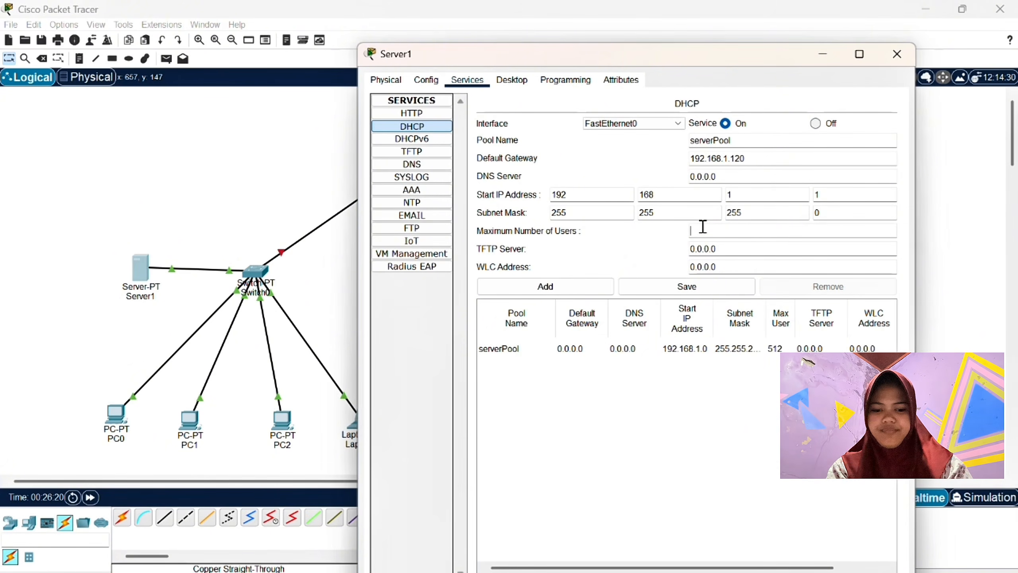
type("4")
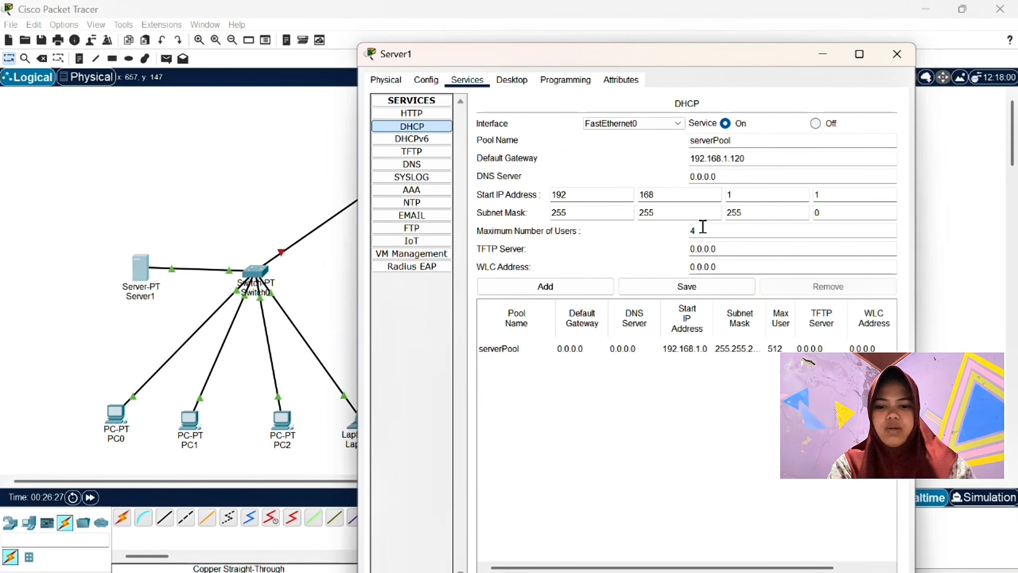
left_click(689, 291)
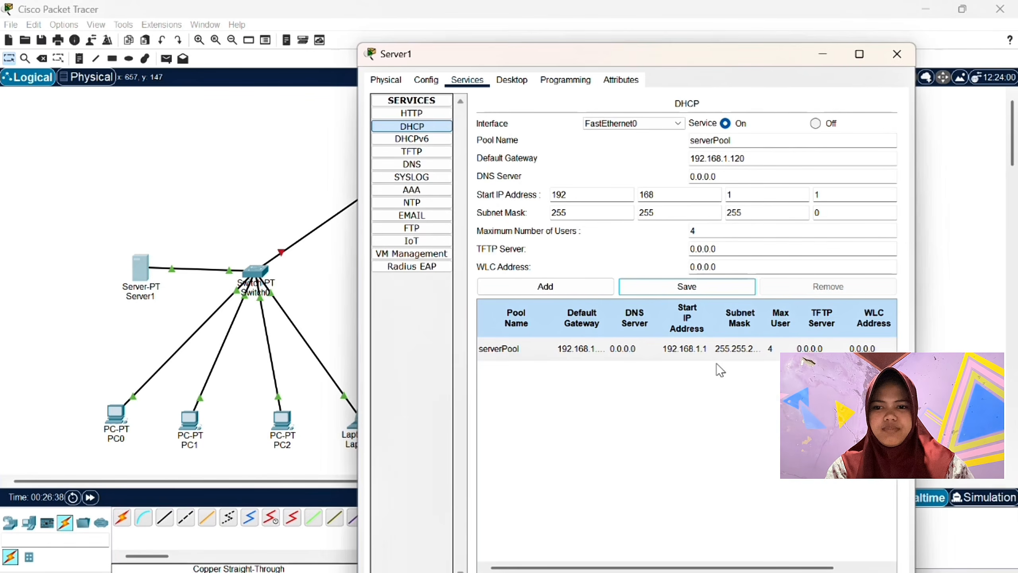
left_click(897, 54)
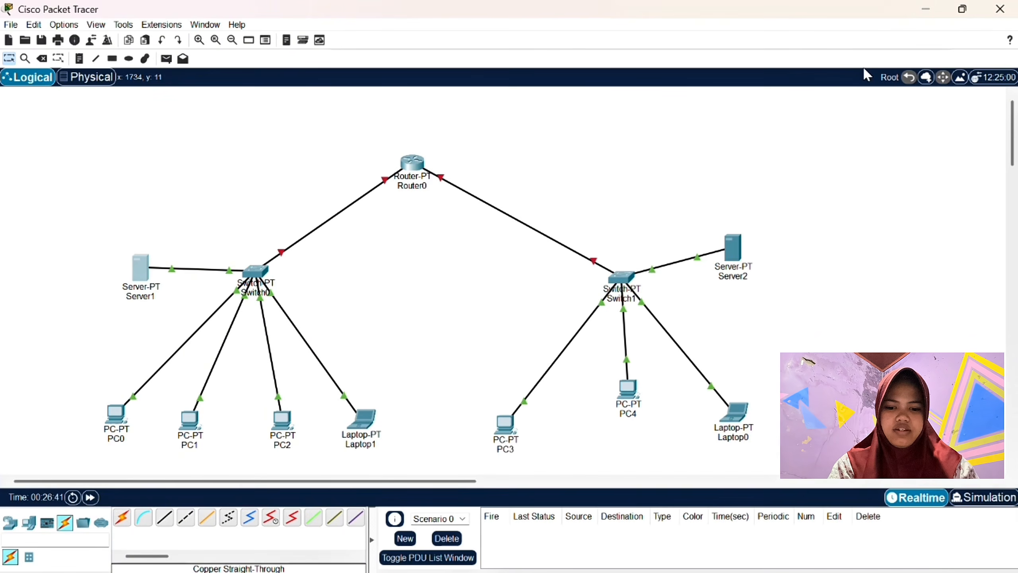
Switch PC0's IPv4 configuration to DHCP and close its window once an address is assigned
left_click(115, 419)
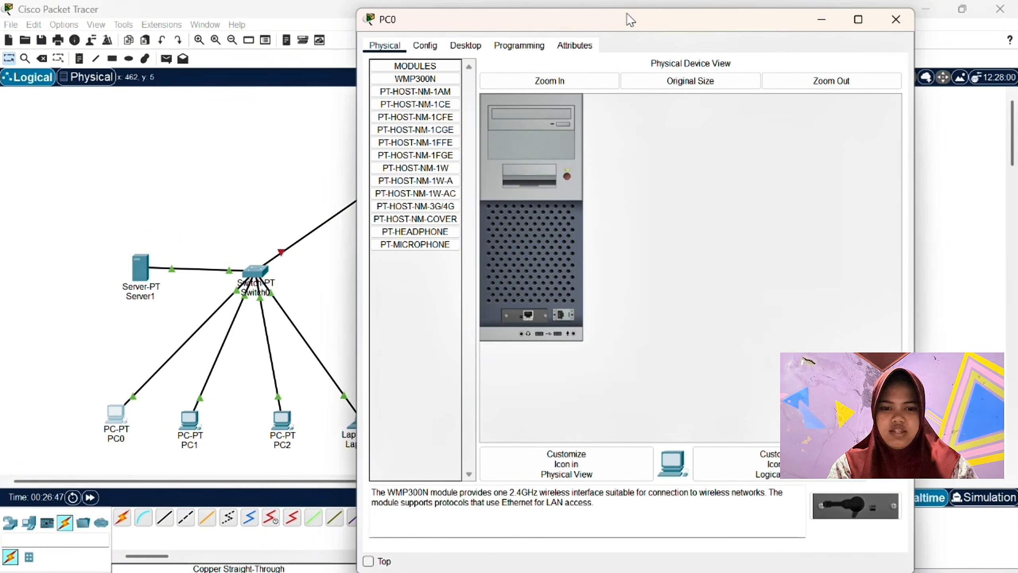
left_click_drag(645, 13, 647, 46)
left_click(465, 78)
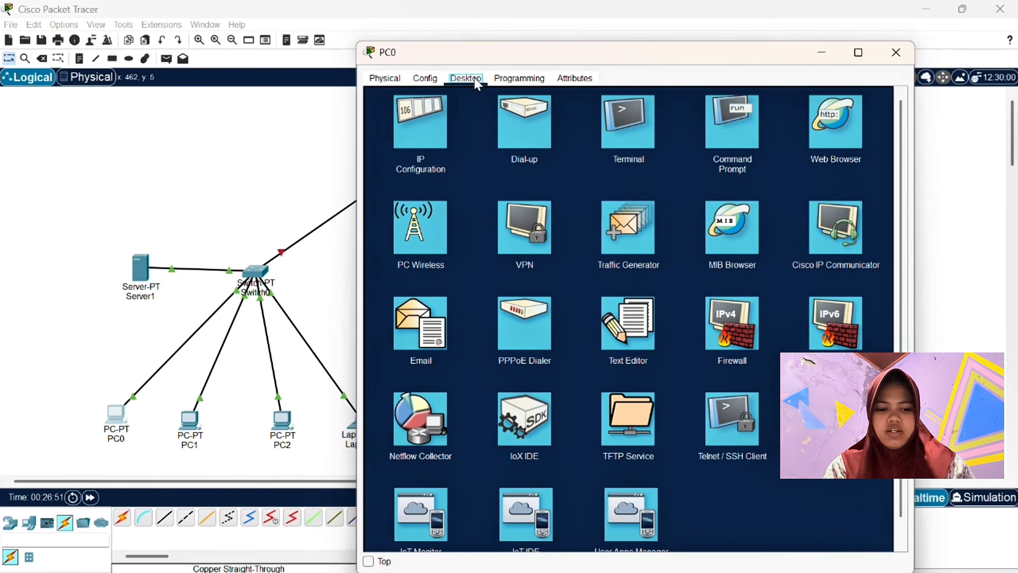
left_click(419, 122)
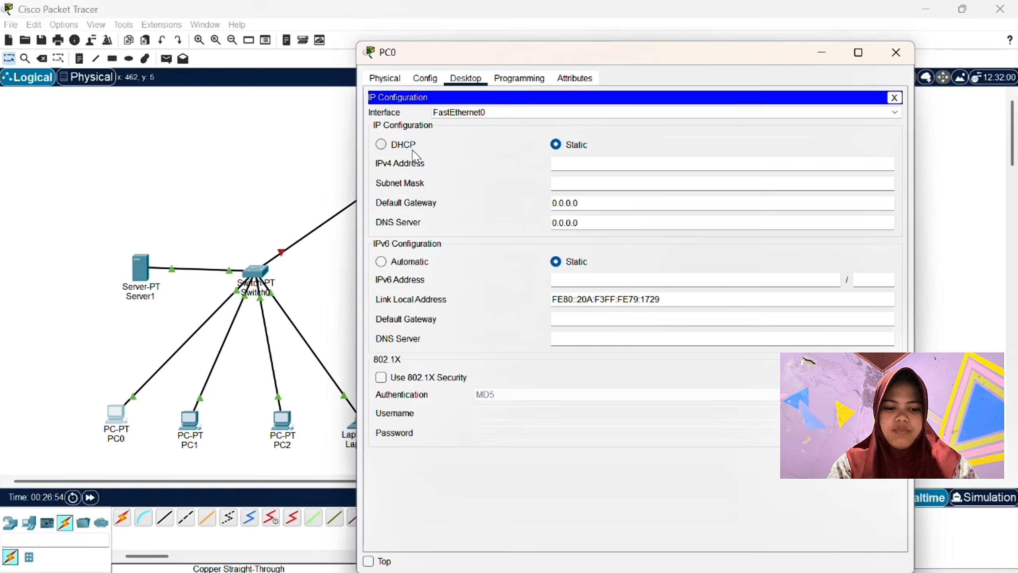
left_click(381, 145)
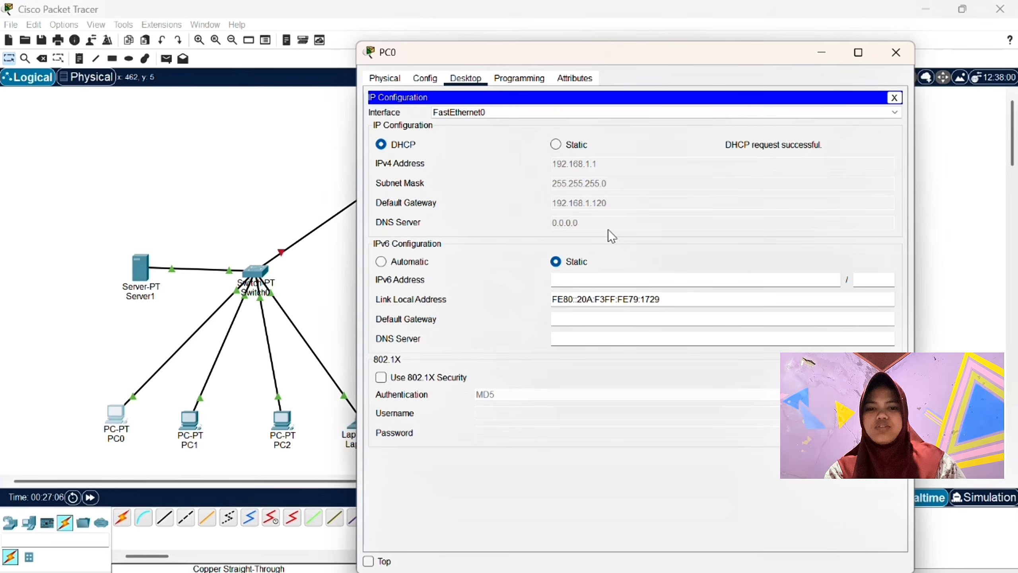
left_click(900, 51)
Switch PC1's IPv4 configuration from static to DHCP and close its window
left_click(189, 419)
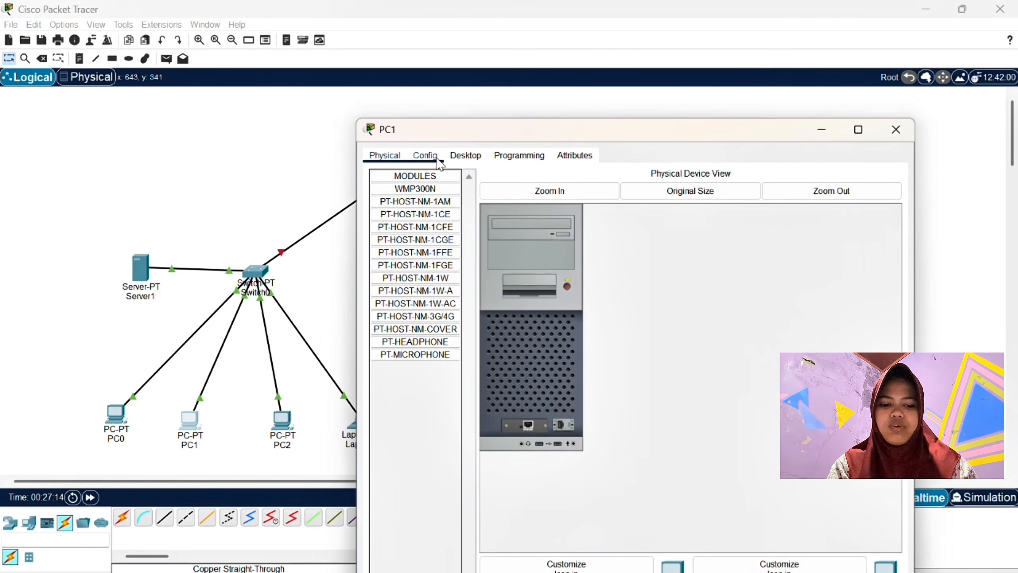
left_click(465, 155)
left_click(420, 198)
left_click(381, 221)
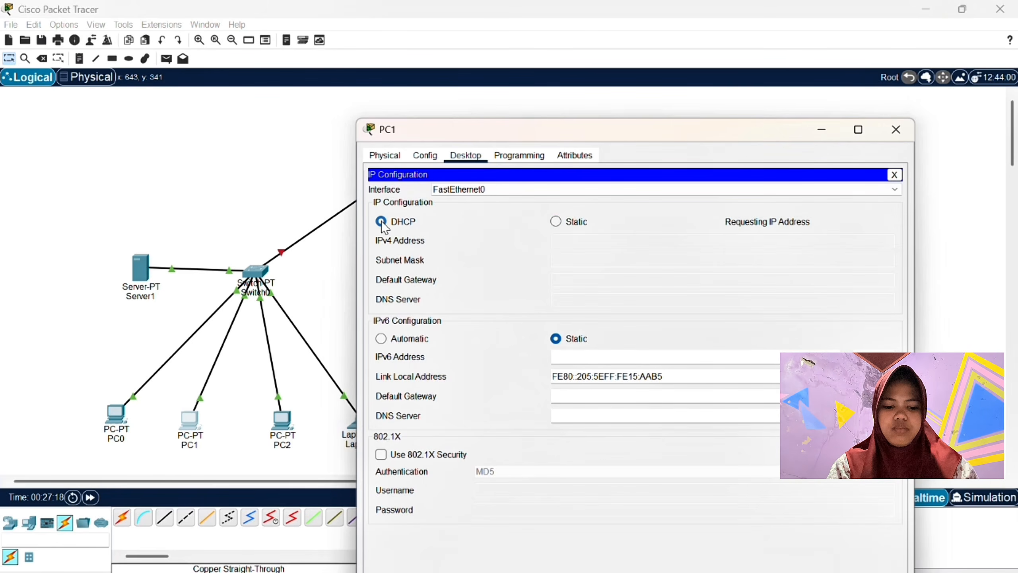
left_click(897, 130)
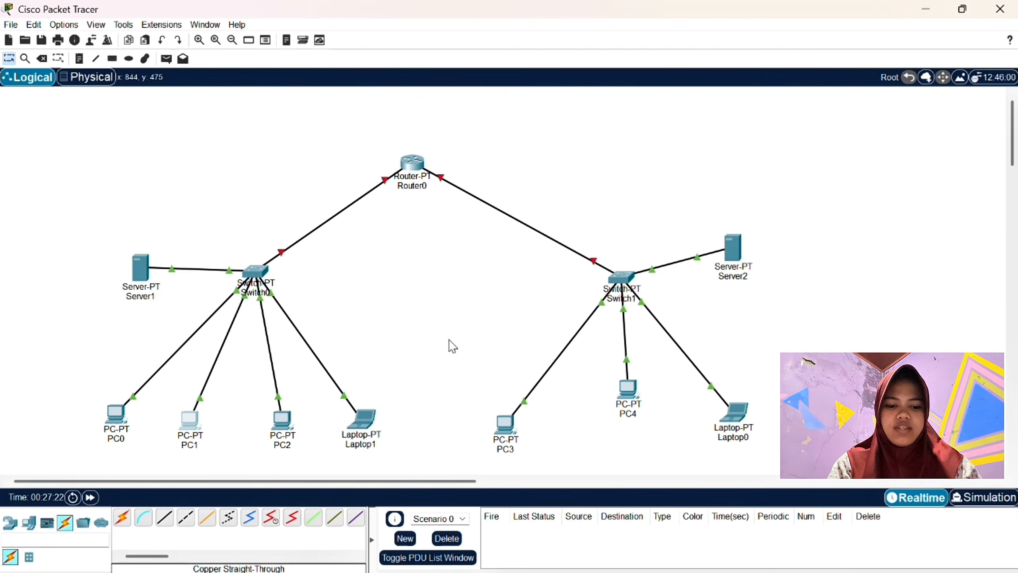
Switch PC2's IPv4 configuration from static to DHCP and close its window
left_click(282, 420)
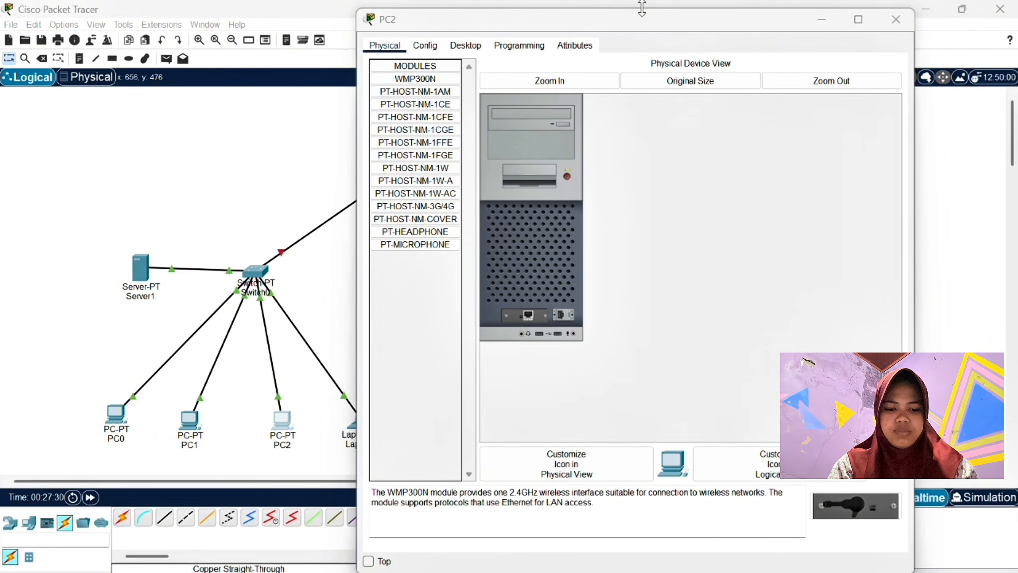
left_click_drag(644, 8, 646, 88)
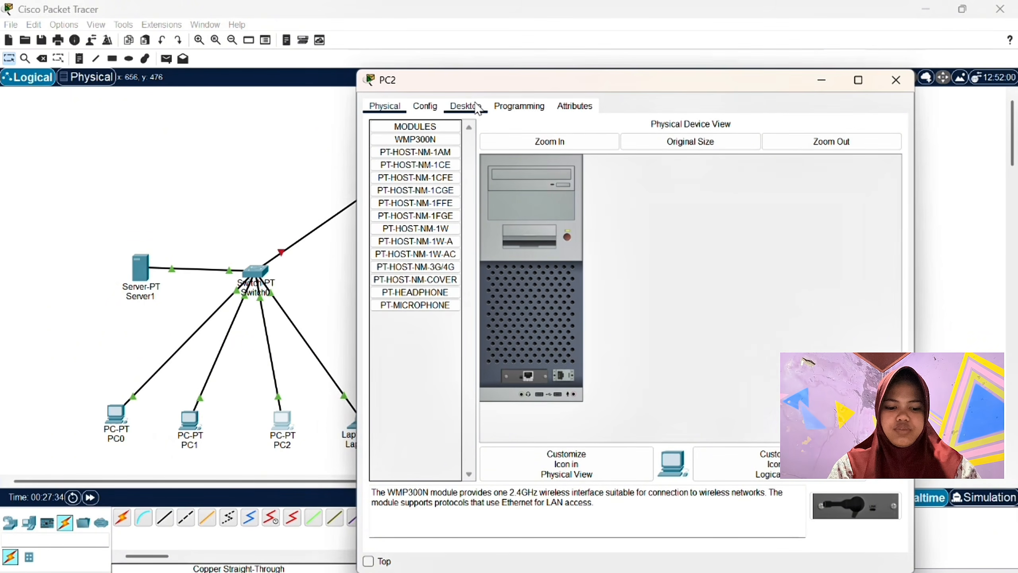
left_click(466, 105)
left_click(410, 178)
left_click(381, 173)
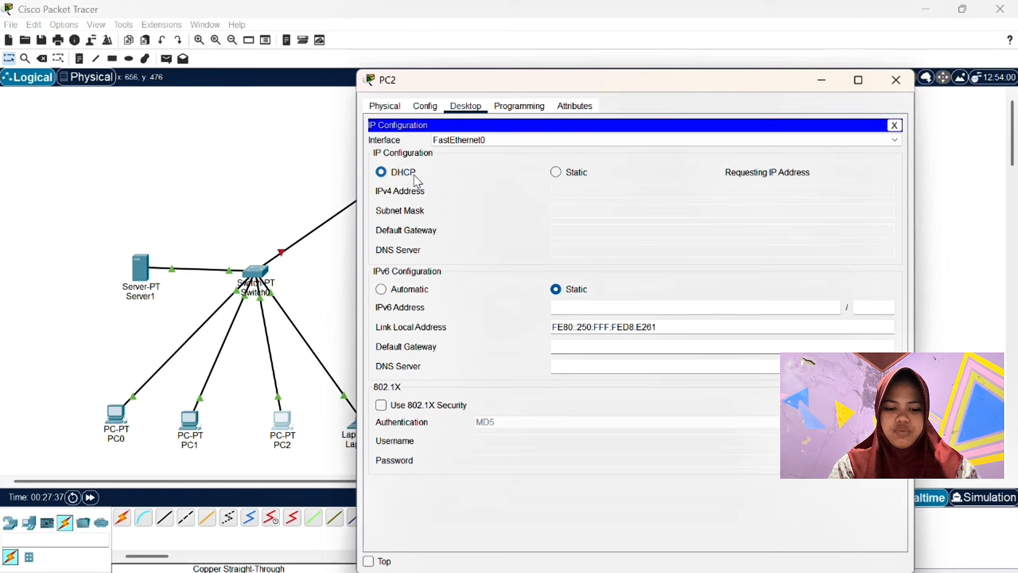
left_click(895, 80)
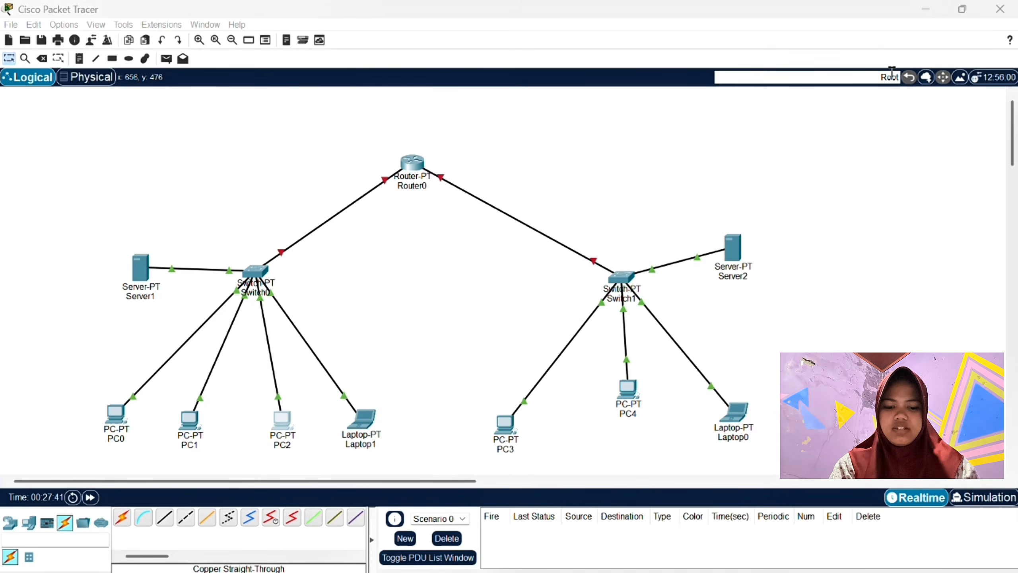
Switch Laptop1's IPv4 configuration from static to DHCP and close its window
left_click(359, 419)
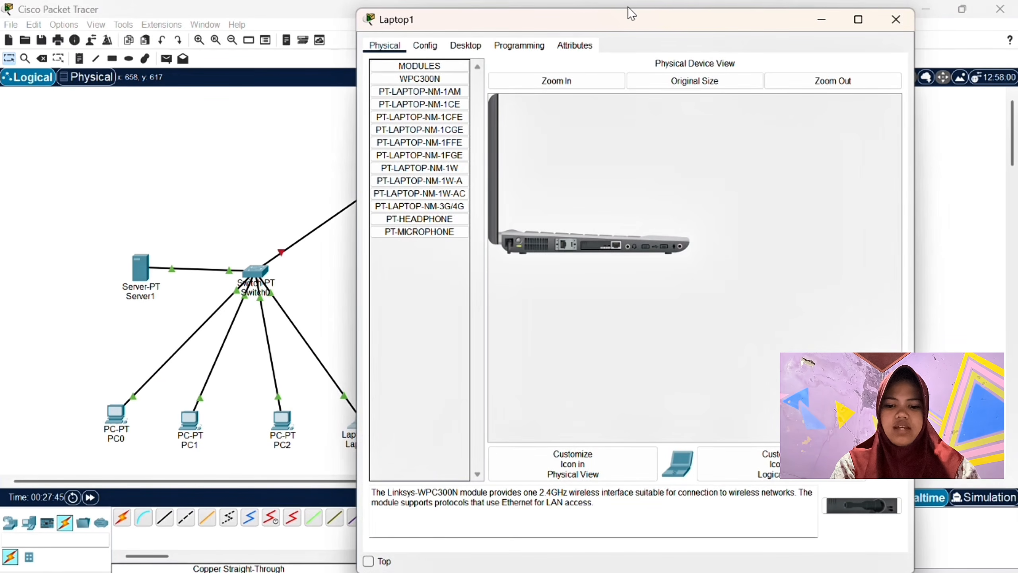
left_click_drag(629, 9, 613, 39)
left_click(461, 76)
left_click(444, 122)
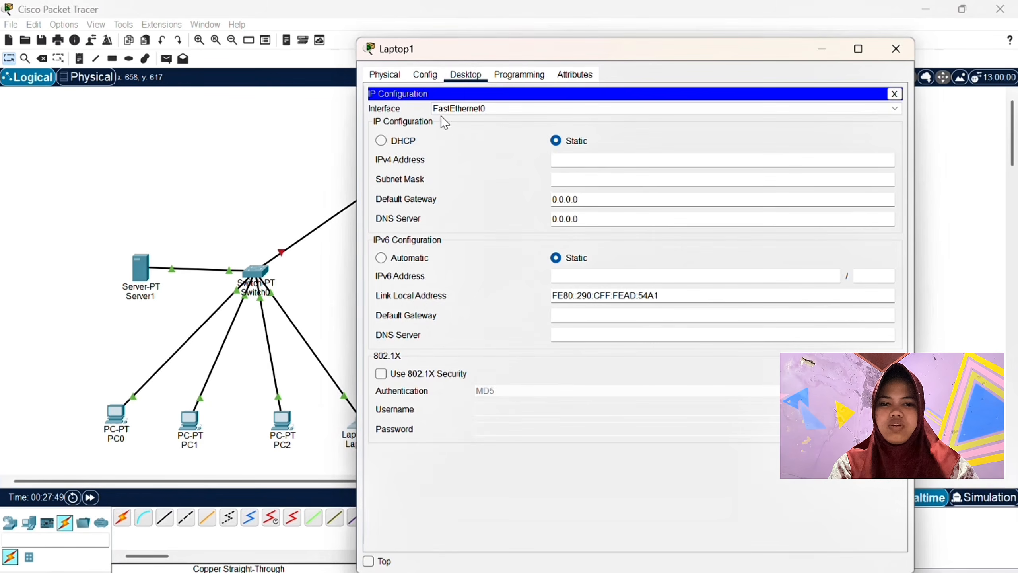
left_click(391, 143)
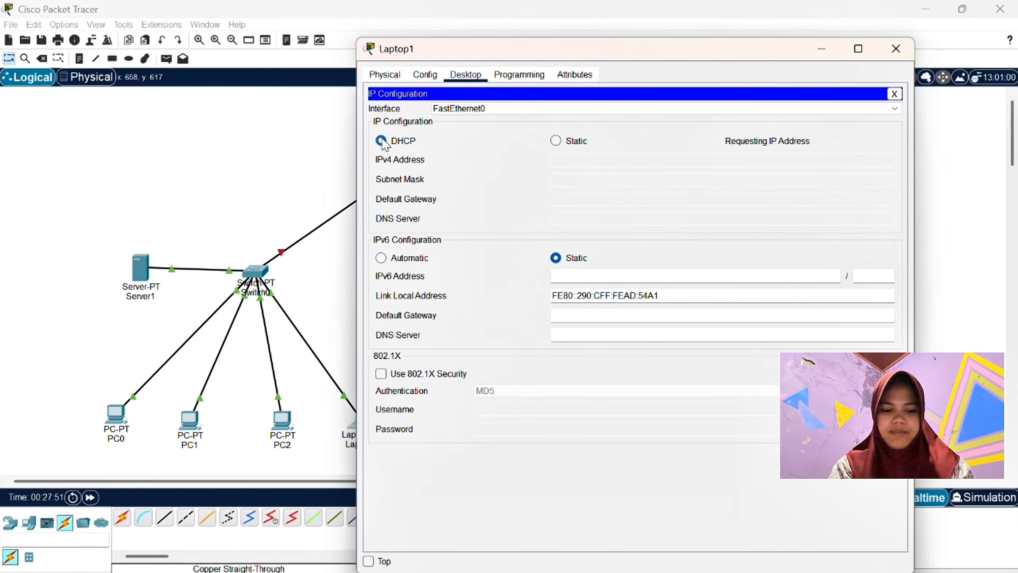
left_click(899, 50)
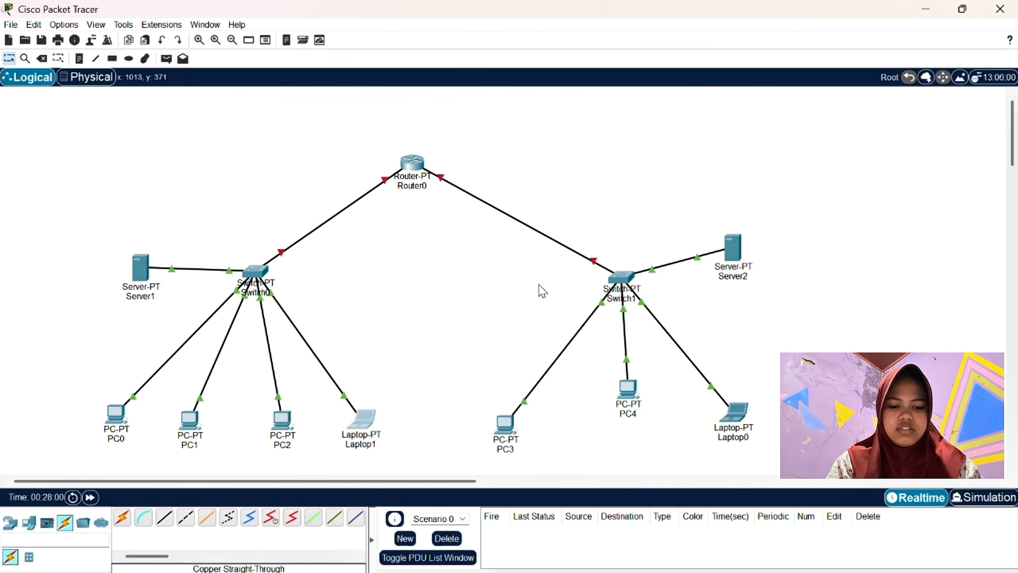
Give Server2 the static IPv4 address 130.10.10.70 with subnet mask 255.255.0.0
left_click(733, 250)
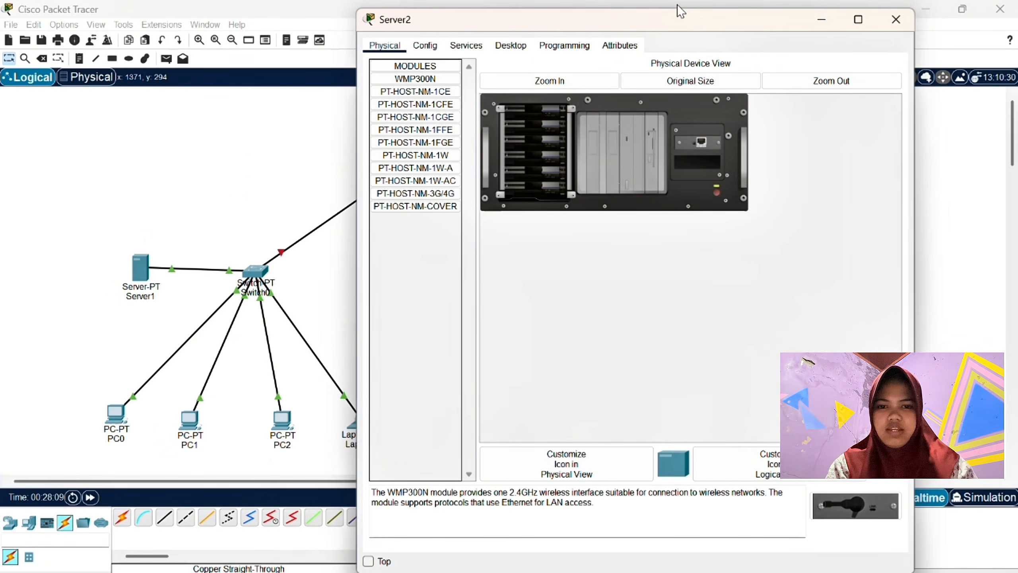
left_click_drag(678, 7, 678, 51)
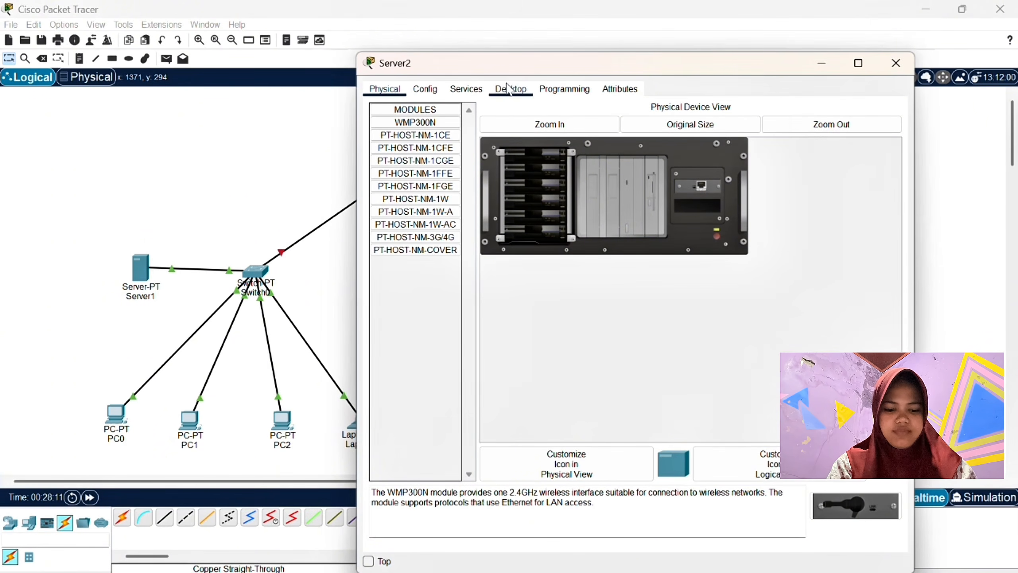
left_click(510, 88)
left_click(441, 127)
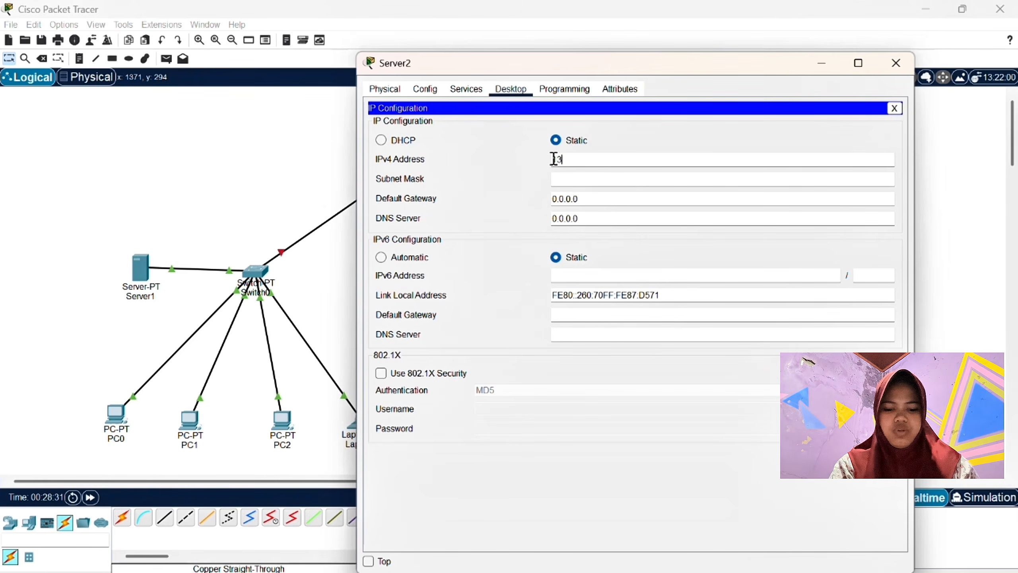
type("0.10.10")
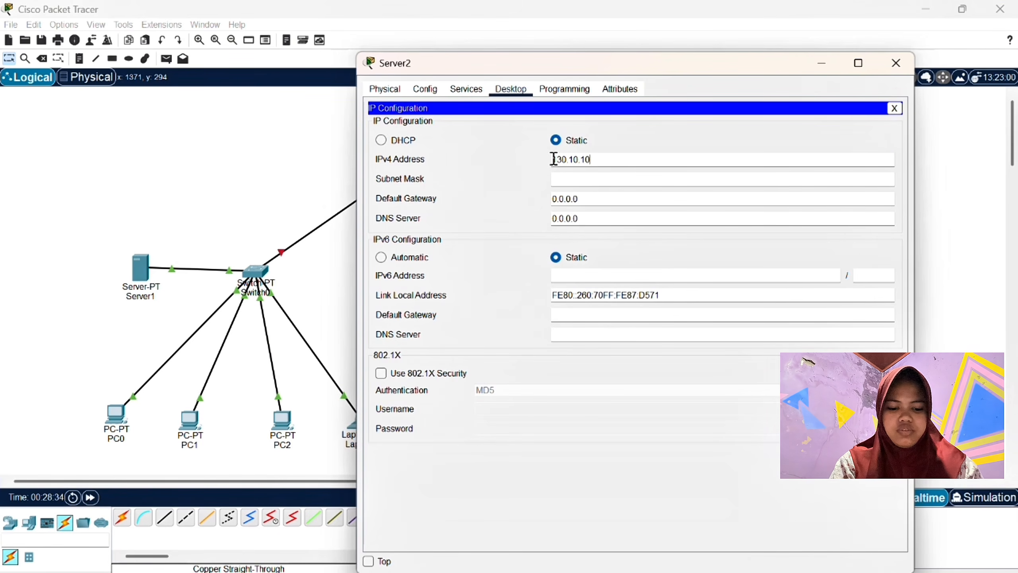
type(".30")
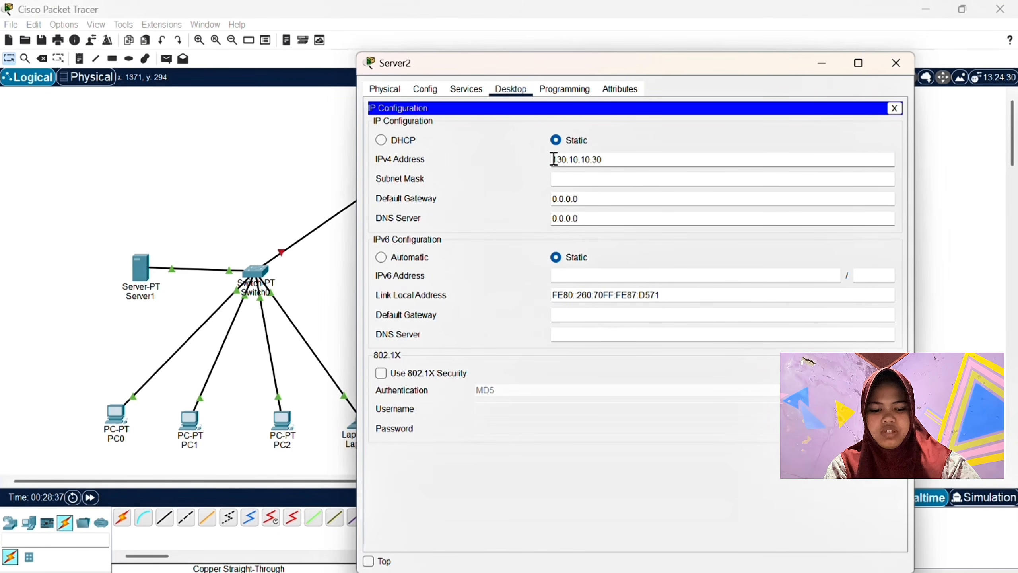
key("BackSpace")
key("BackSpace")
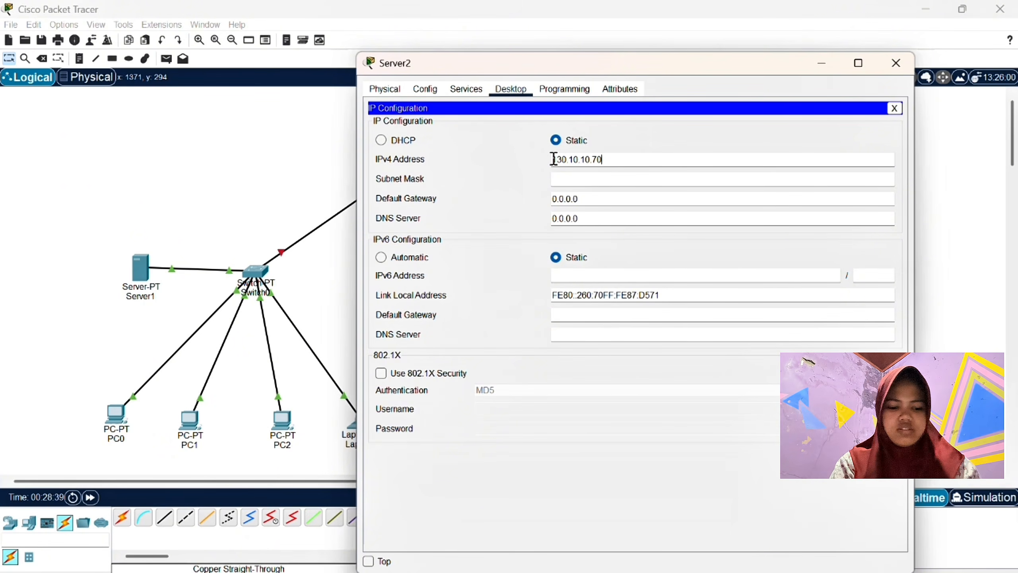
key("Return")
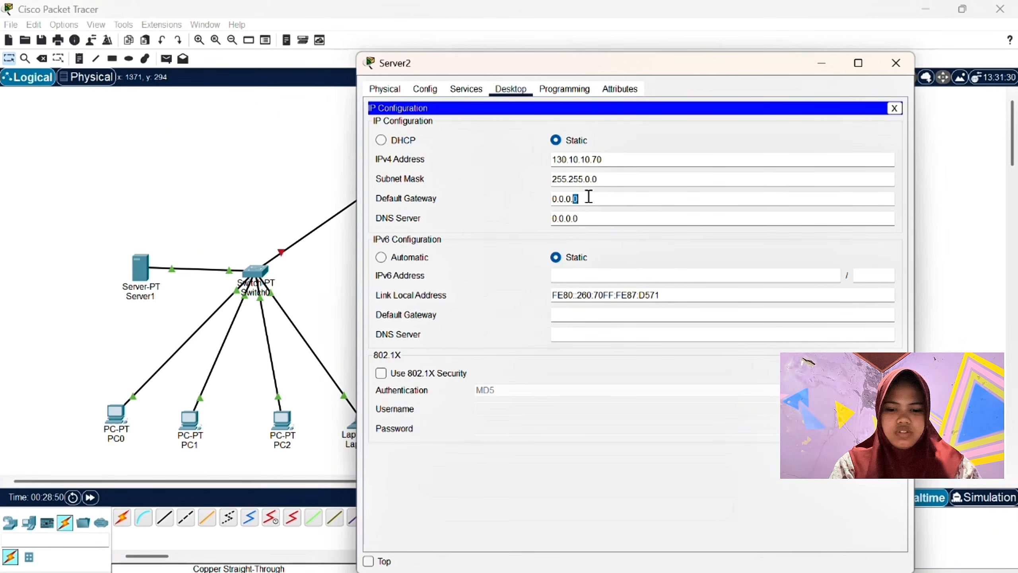
Set Server2's IPv4 default gateway to 130.10.10.120
key("BackSpace")
key("BackSpace")
key("BackSpace")
key("BackSpace")
key("BackSpace")
key("BackSpace")
key("BackSpace")
type("13")
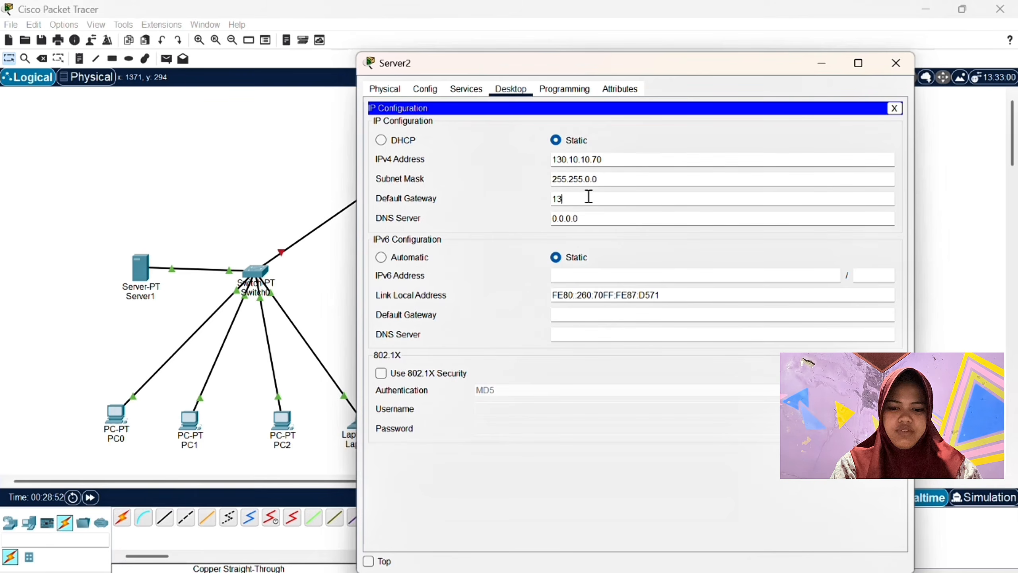
type("0")
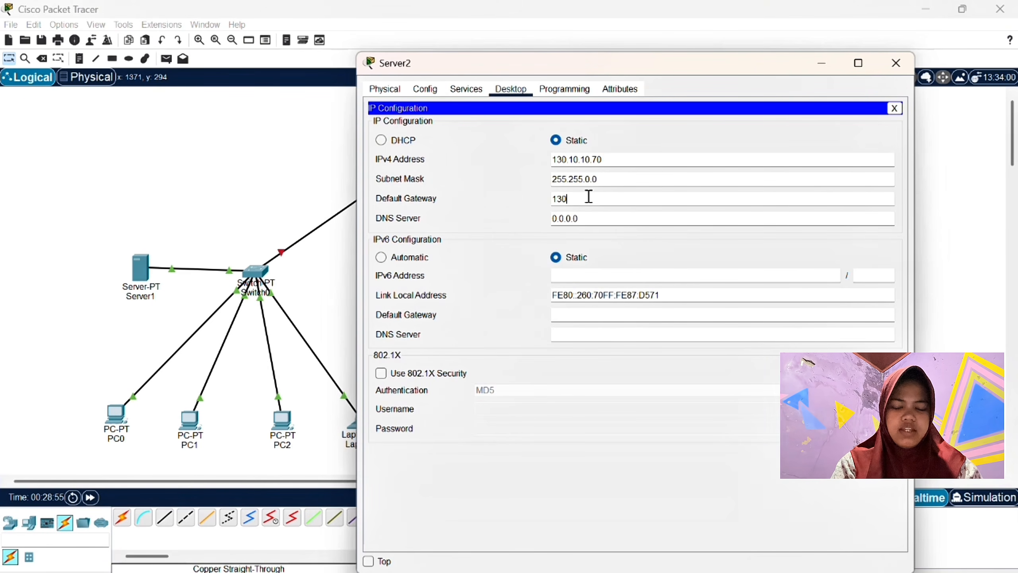
type(".10.10.120")
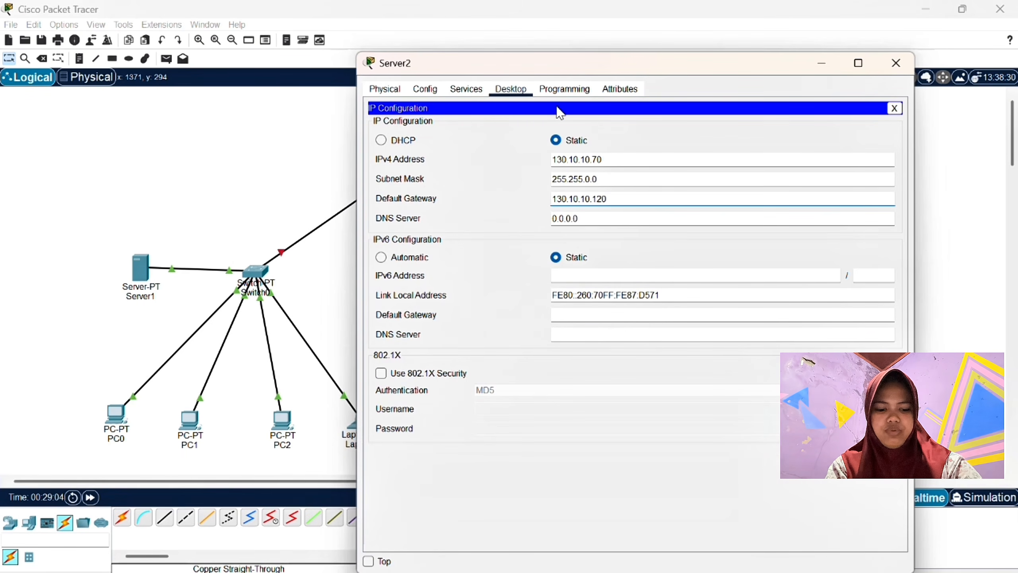
Turn on Server2's DHCP service and set the serverPool default gateway to 130.10.10.120
left_click(465, 89)
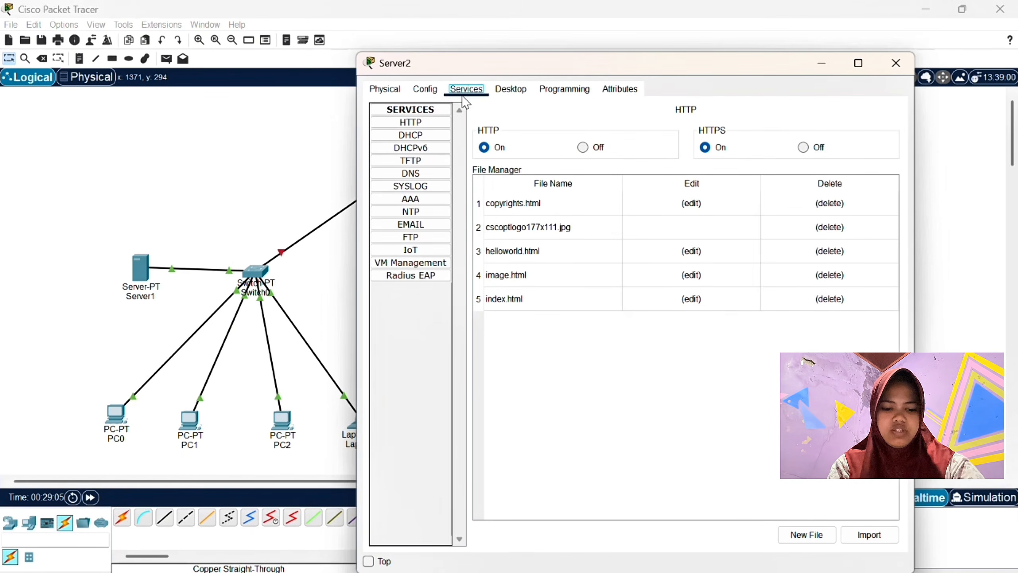
left_click(421, 135)
left_click(725, 133)
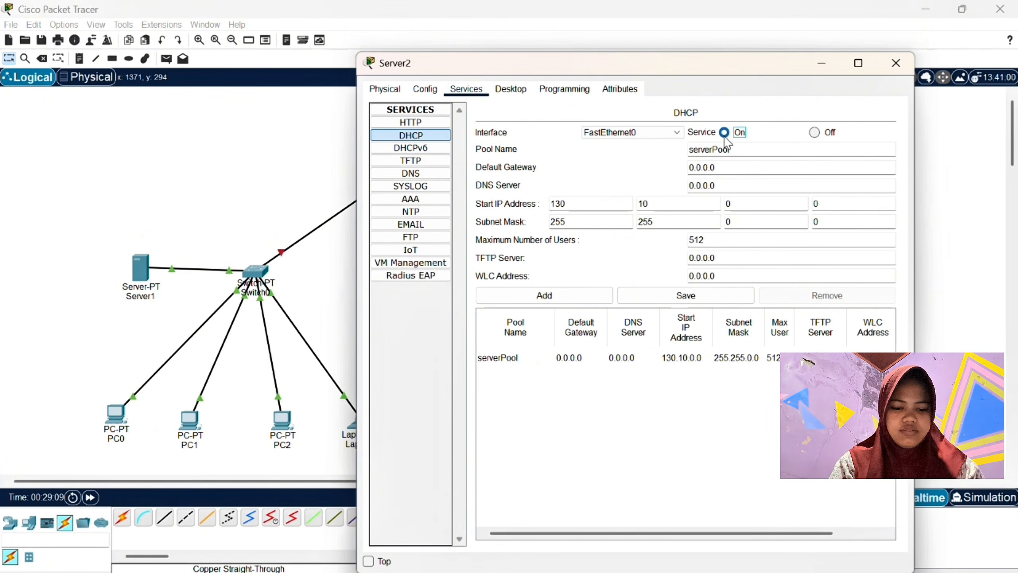
left_click(729, 169)
key("BackSpace")
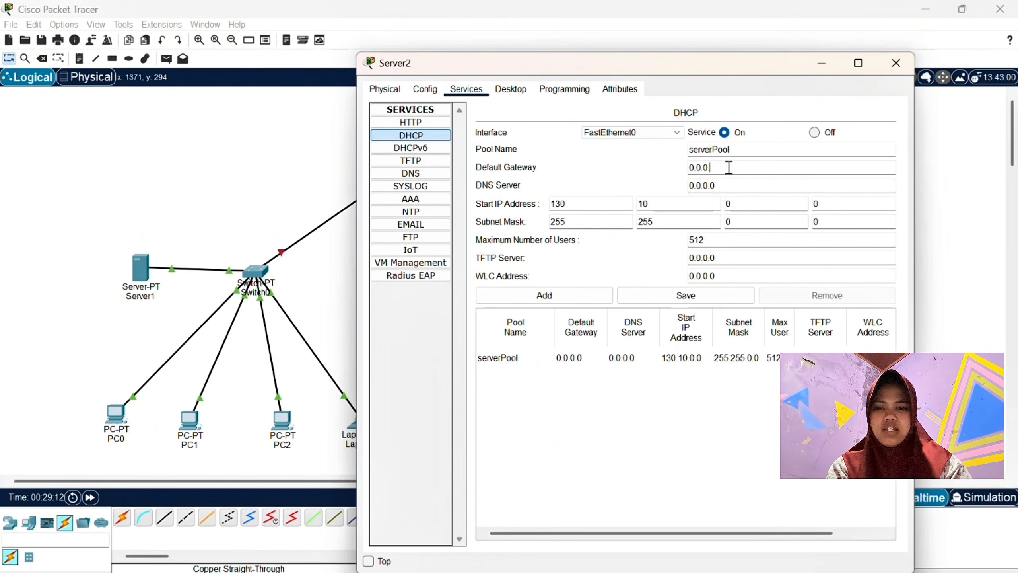
key("BackSpace")
key("BackSpace")
key("BackSpace")
key("BackSpace")
key("BackSpace")
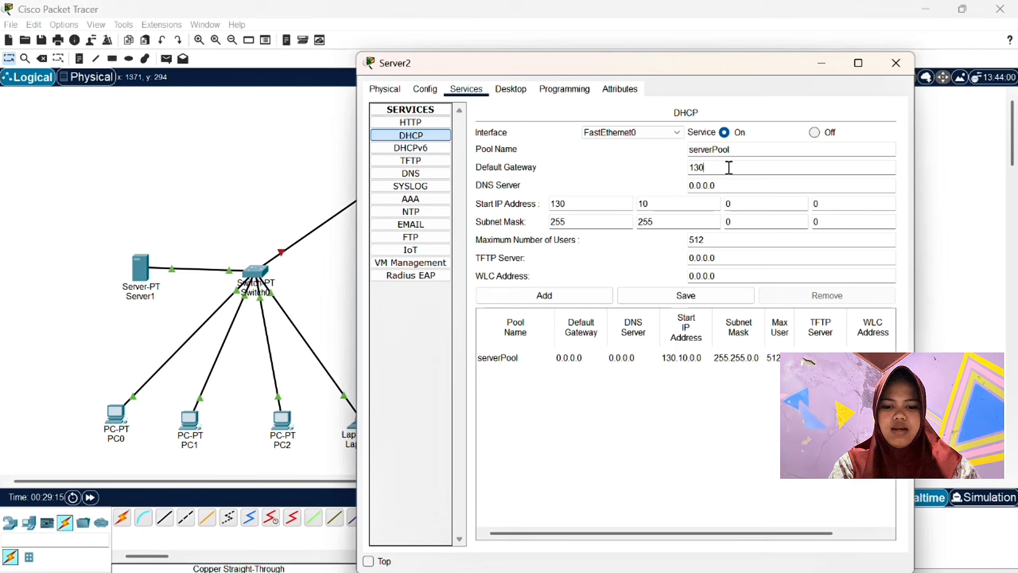
type(".10.10.120")
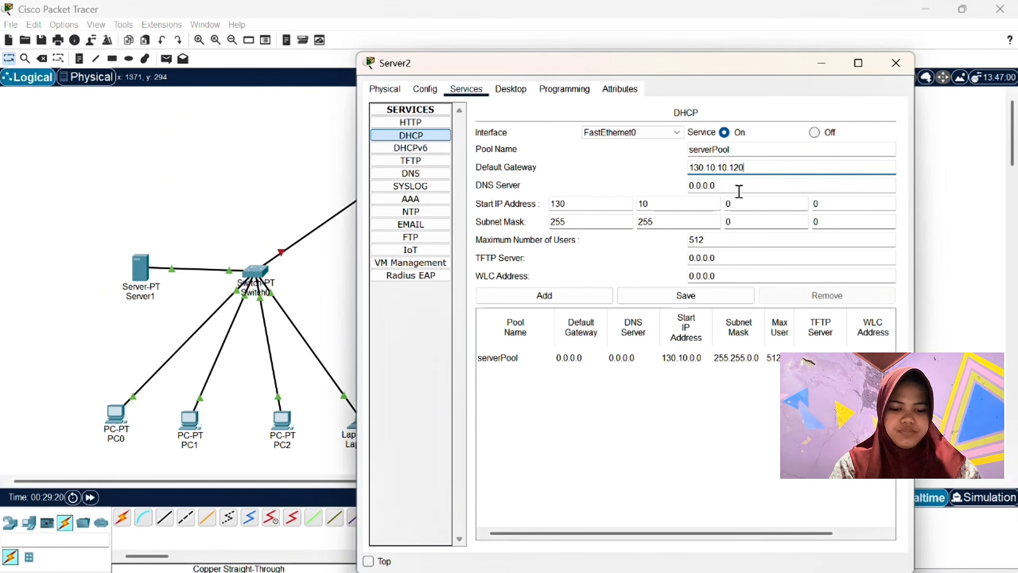
Set the pool's start IP address to 130.10.10.1 with a maximum of 3 users, save it and close Server2's window
left_click(825, 198)
key("BackSpace")
type("1")
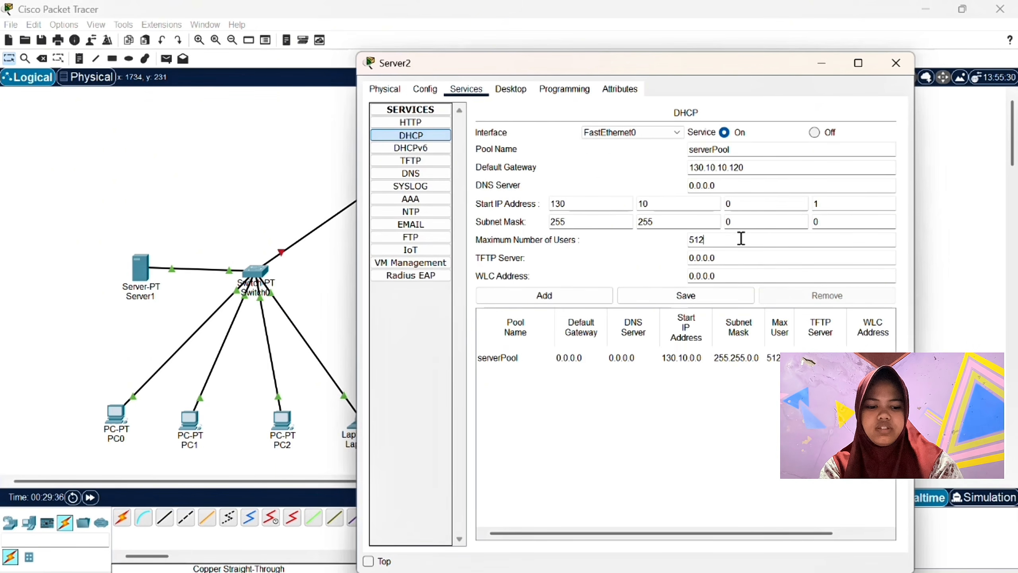
key("BackSpace")
key("BackSpace")
key("BackSpace")
type("3")
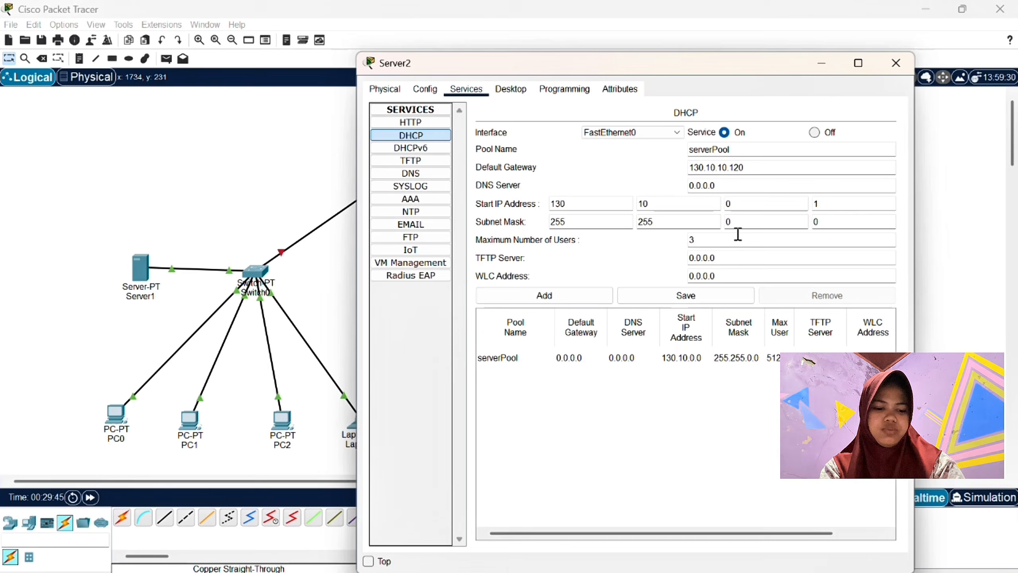
left_click(728, 203)
type("1")
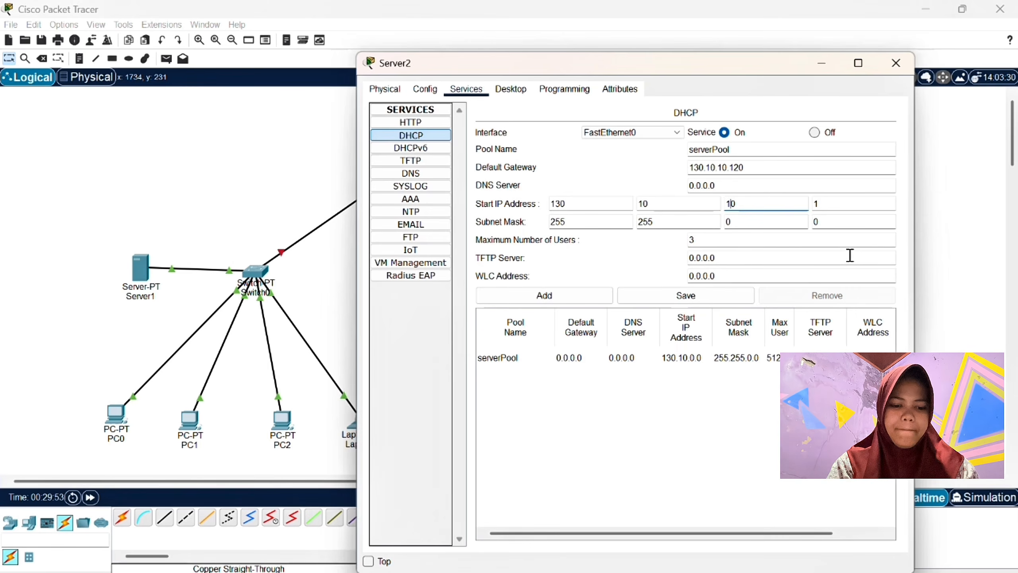
left_click(720, 295)
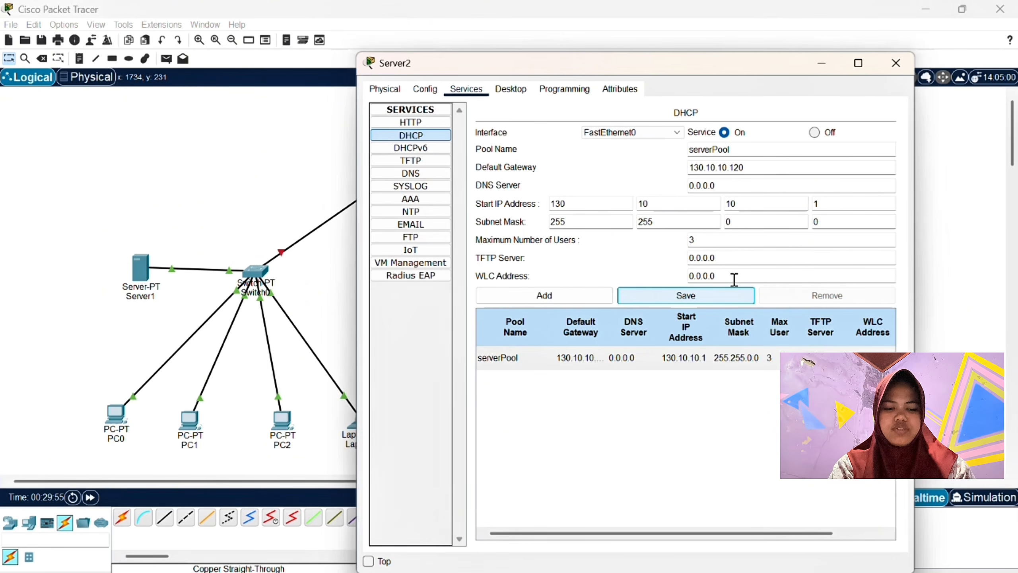
left_click(896, 63)
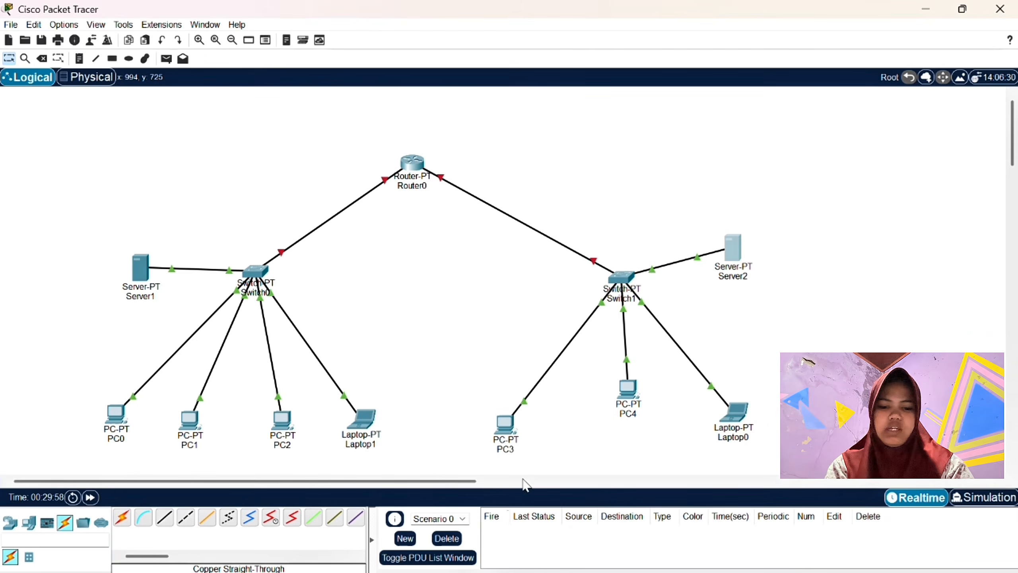
Switch PC3's IPv4 configuration from static to DHCP and close its window
left_click(507, 425)
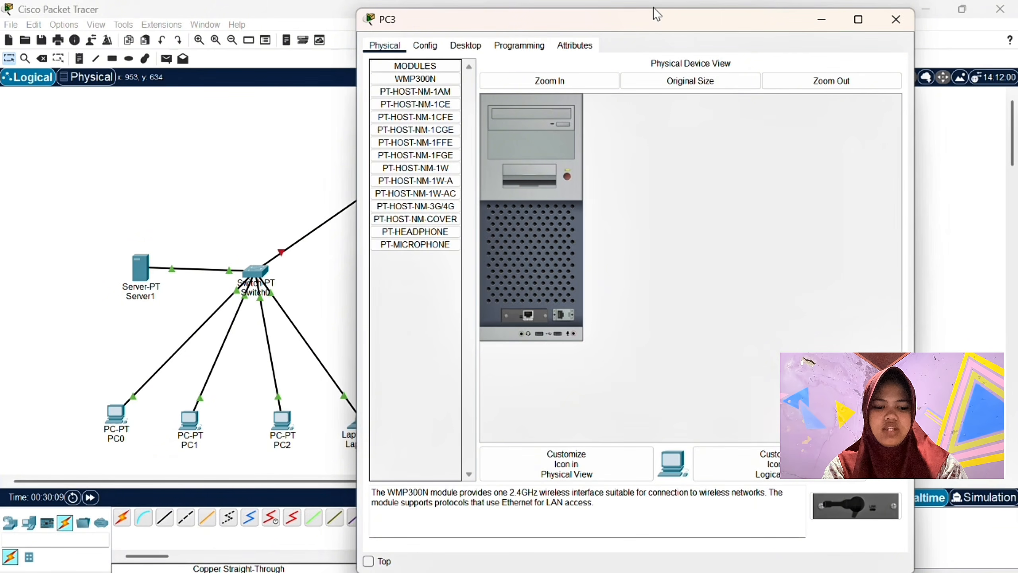
left_click_drag(655, 8, 654, 65)
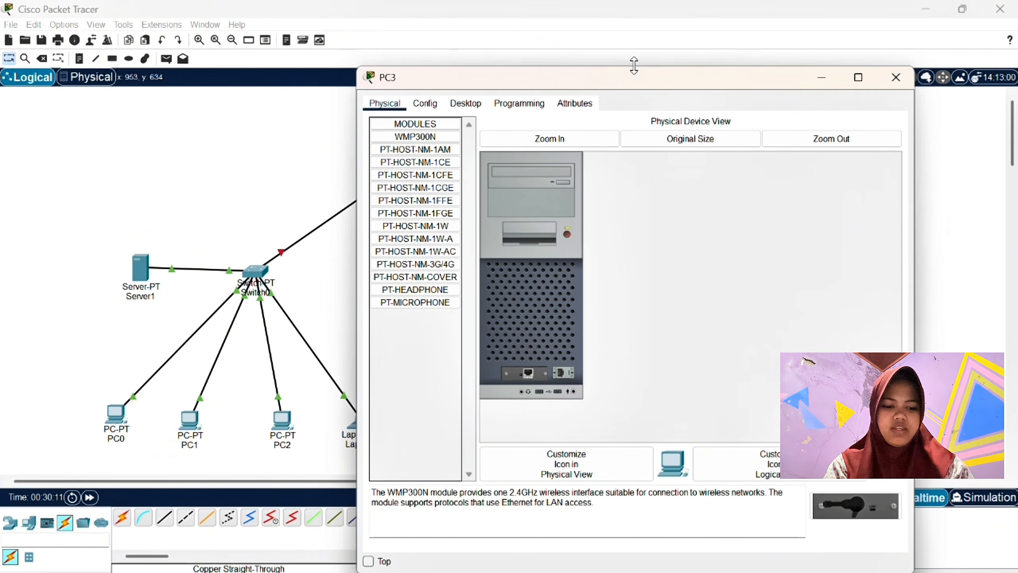
left_click(462, 105)
left_click(418, 147)
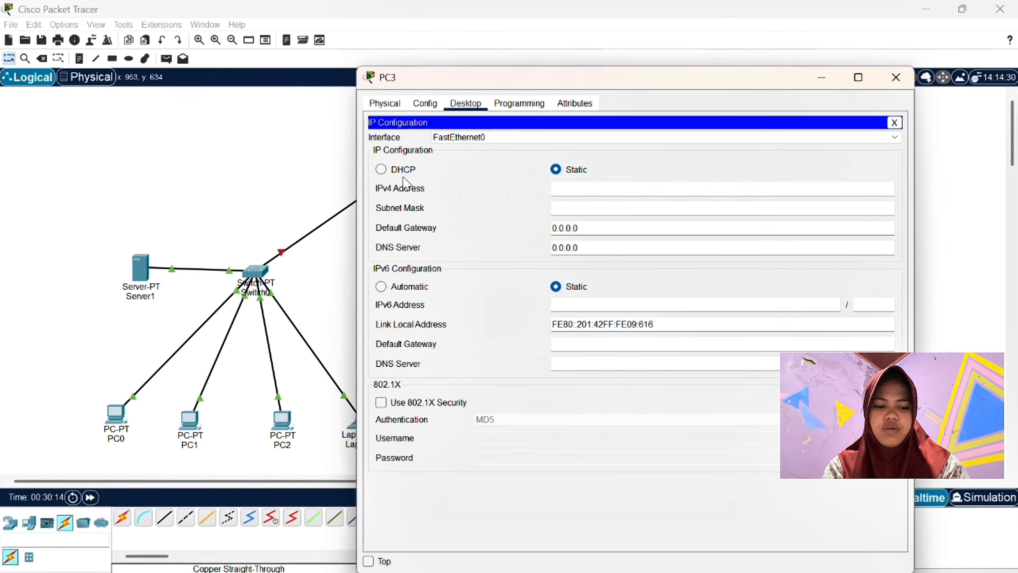
left_click(381, 169)
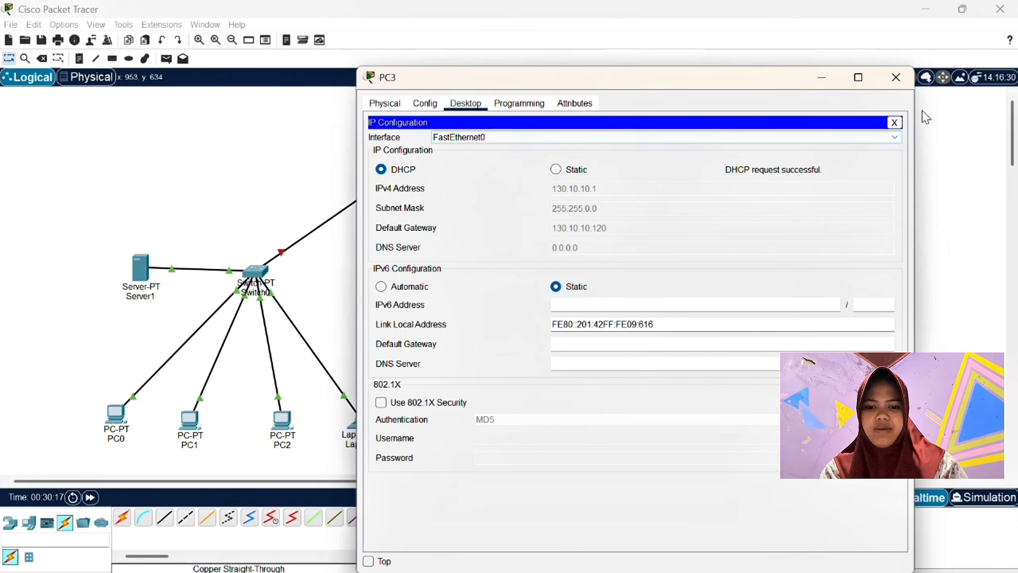
left_click(897, 78)
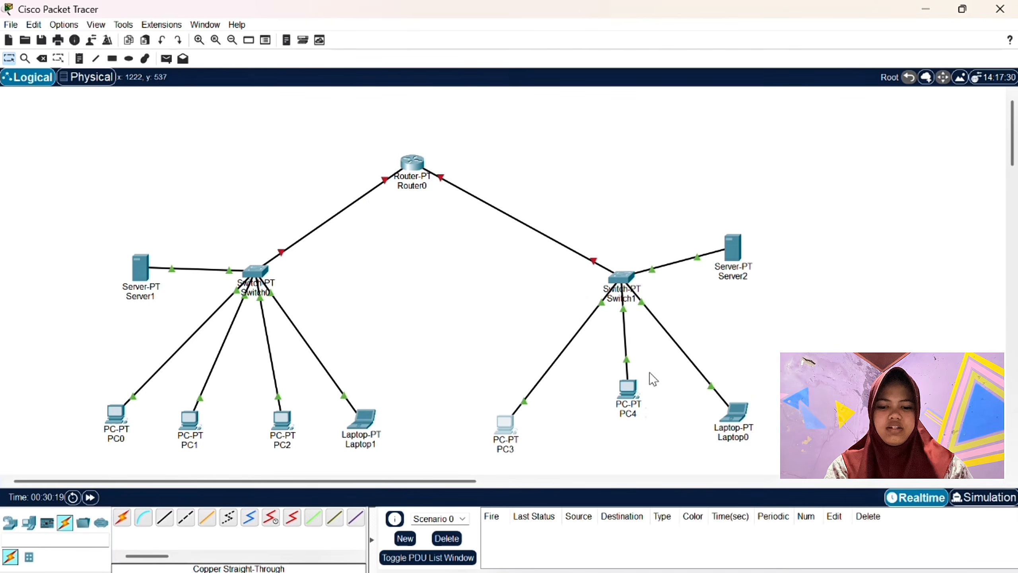
Switch PC4's IPv4 configuration from static to DHCP and close its window
left_click(628, 389)
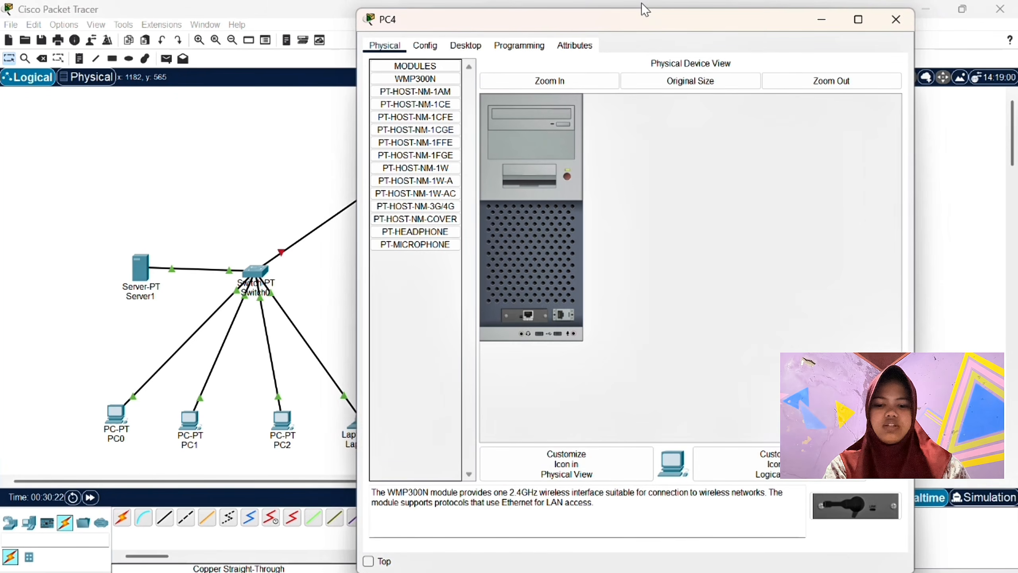
left_click_drag(503, 26, 509, 63)
left_click(472, 83)
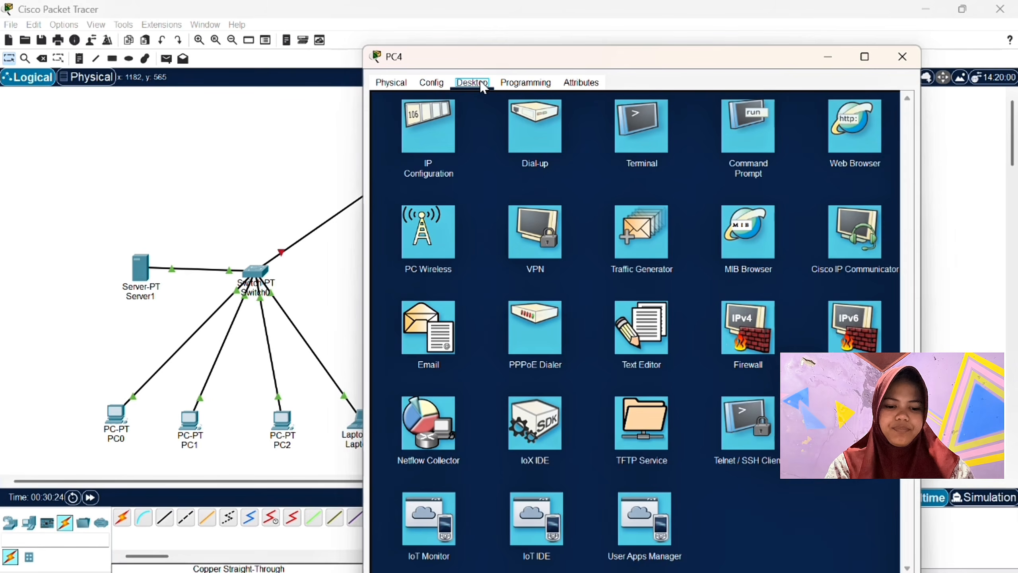
left_click(428, 125)
left_click(387, 149)
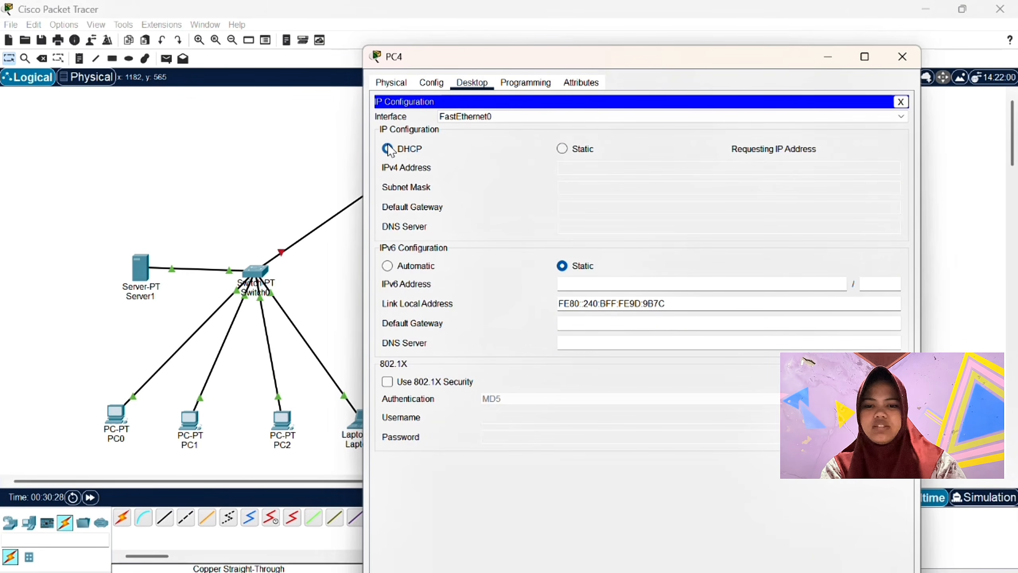
left_click(898, 65)
Switch Laptop0's IPv4 configuration from static to DHCP and close its window
left_click(743, 419)
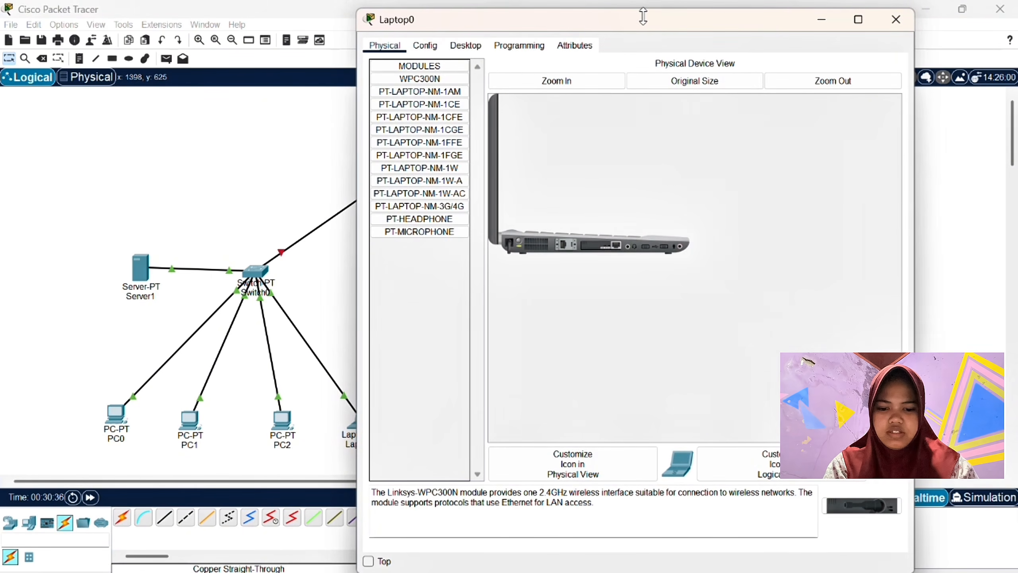
left_click_drag(644, 16, 648, 68)
left_click(465, 98)
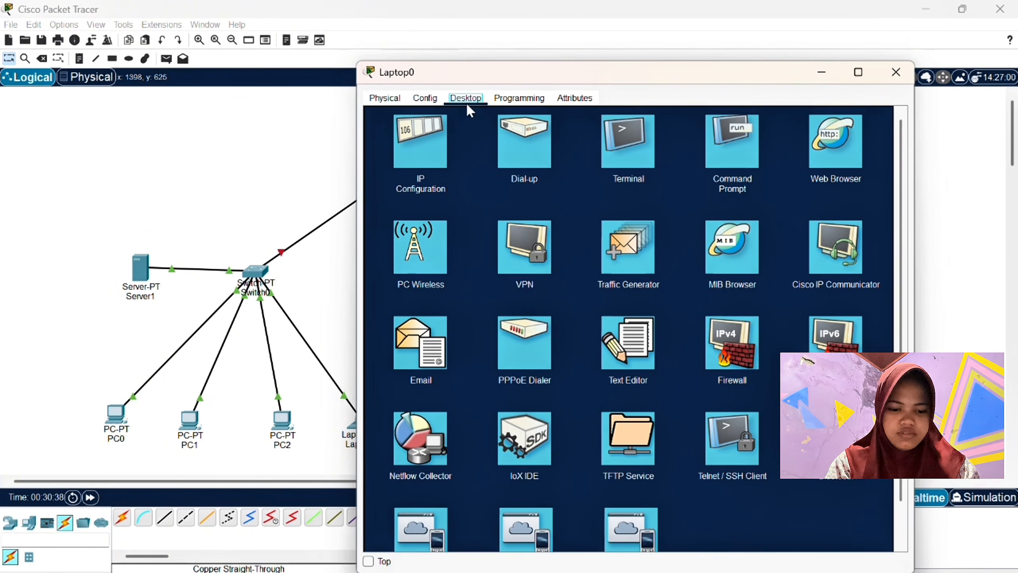
left_click(432, 163)
left_click(412, 166)
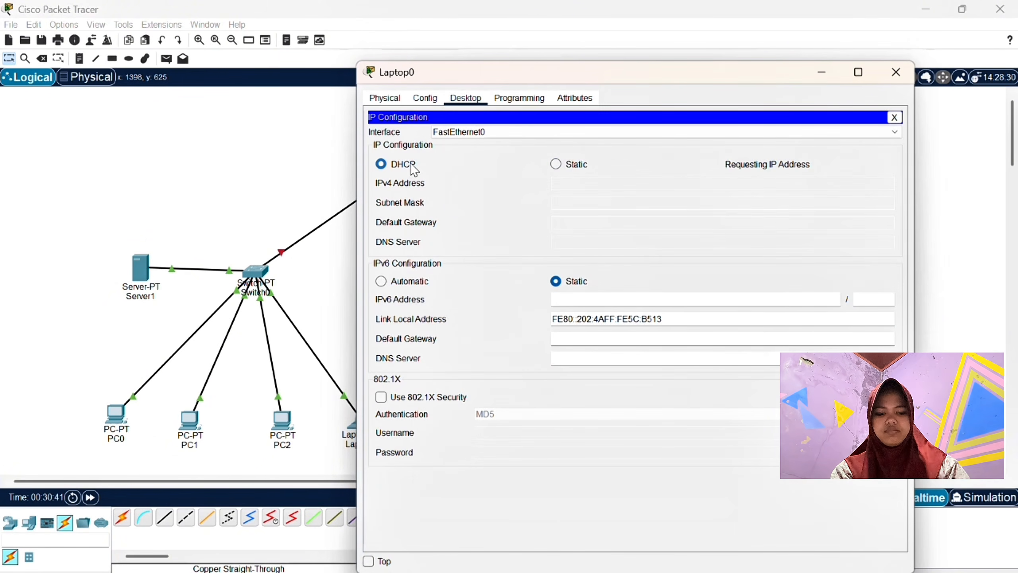
left_click(897, 72)
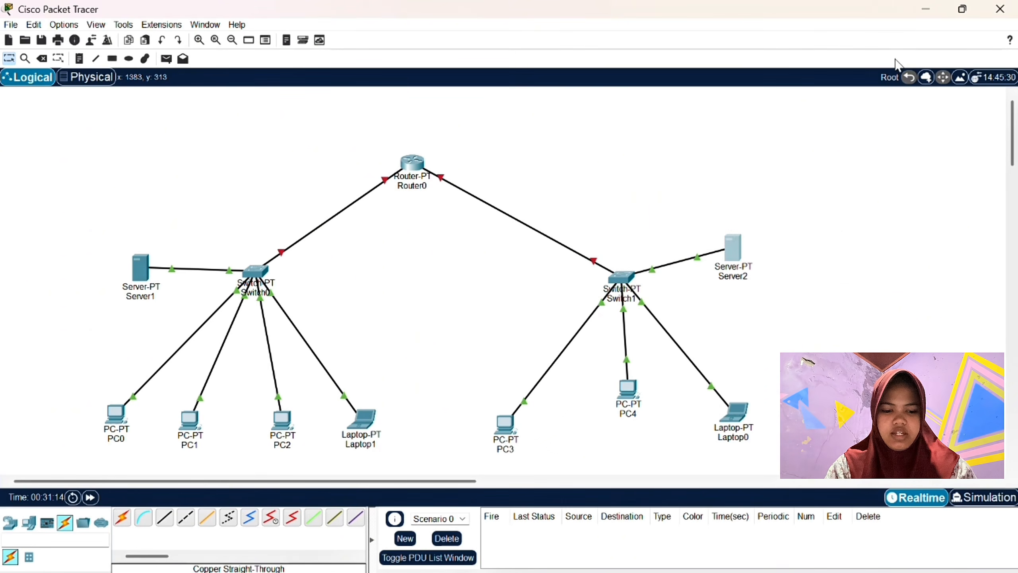
Turn on Router0's FastEthernet0/0 port and give it the IPv4 address 192.168.1.120 with subnet mask 255.255.255.0
left_click(406, 166)
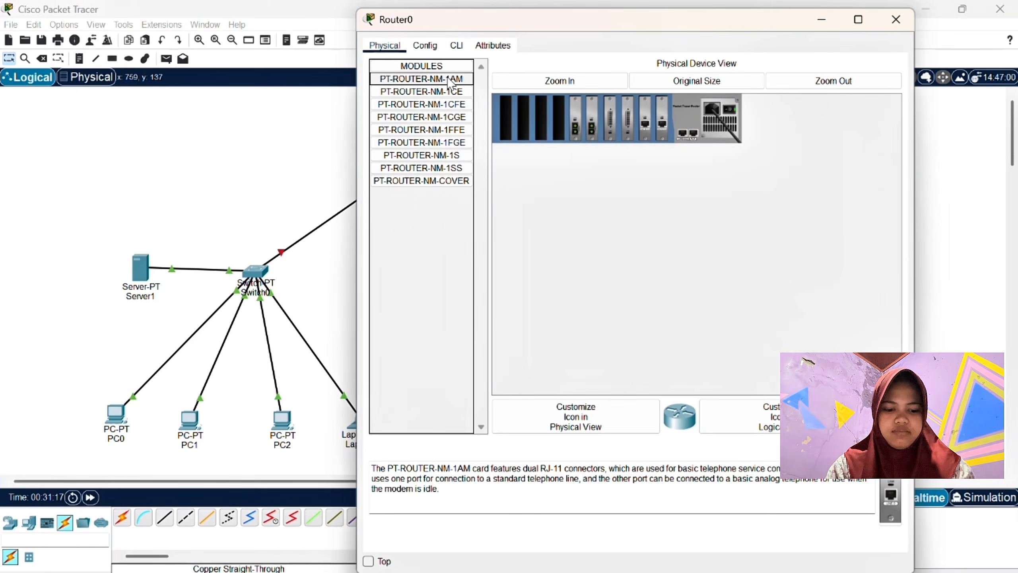
left_click_drag(654, 3, 658, 57)
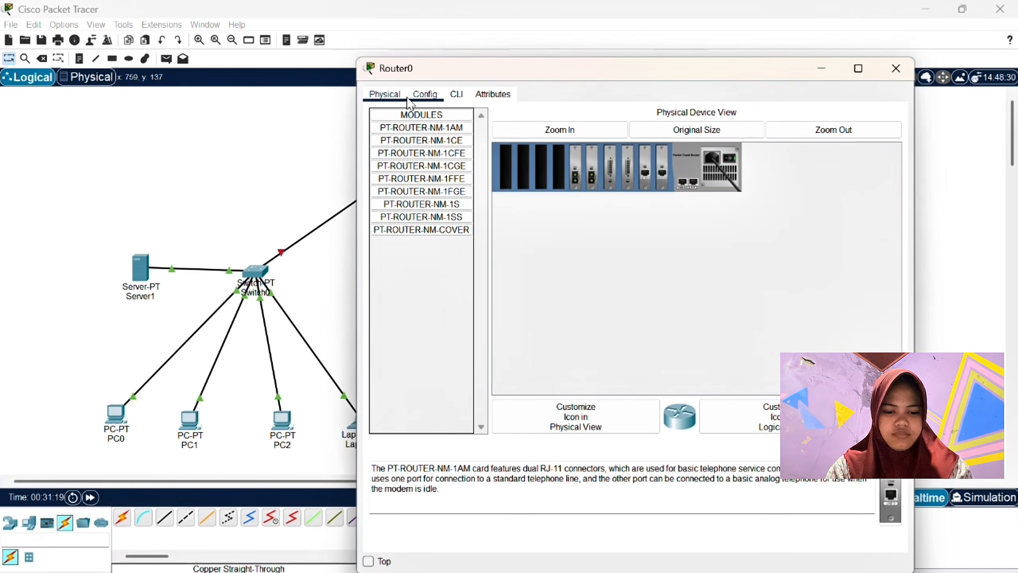
left_click(424, 94)
left_click(418, 207)
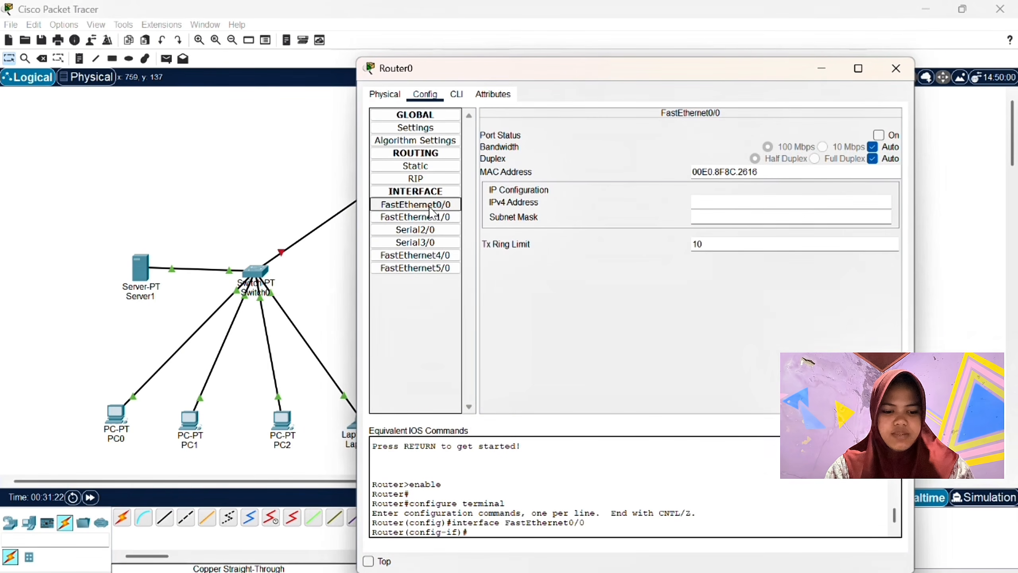
left_click(878, 135)
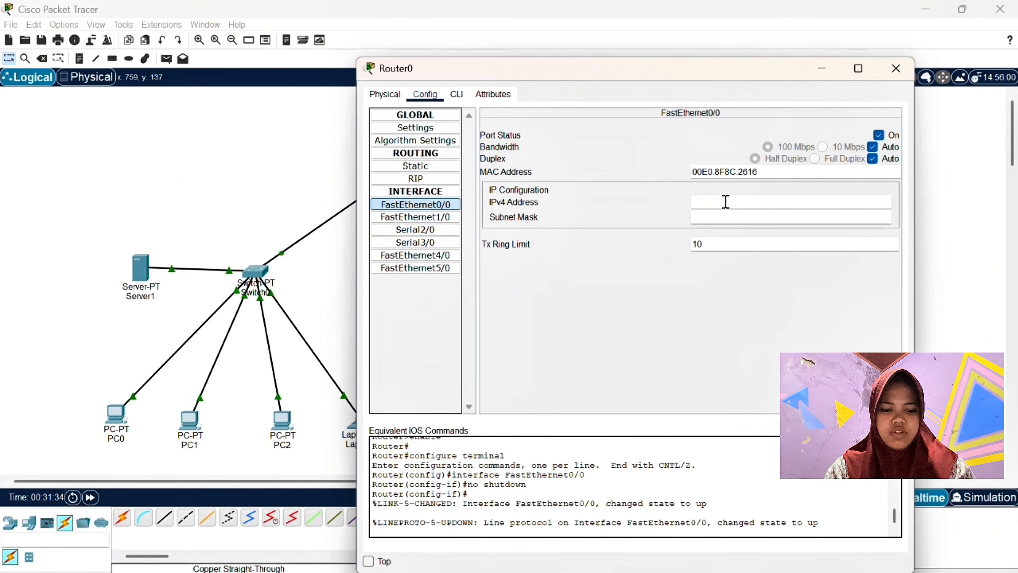
type("2.")
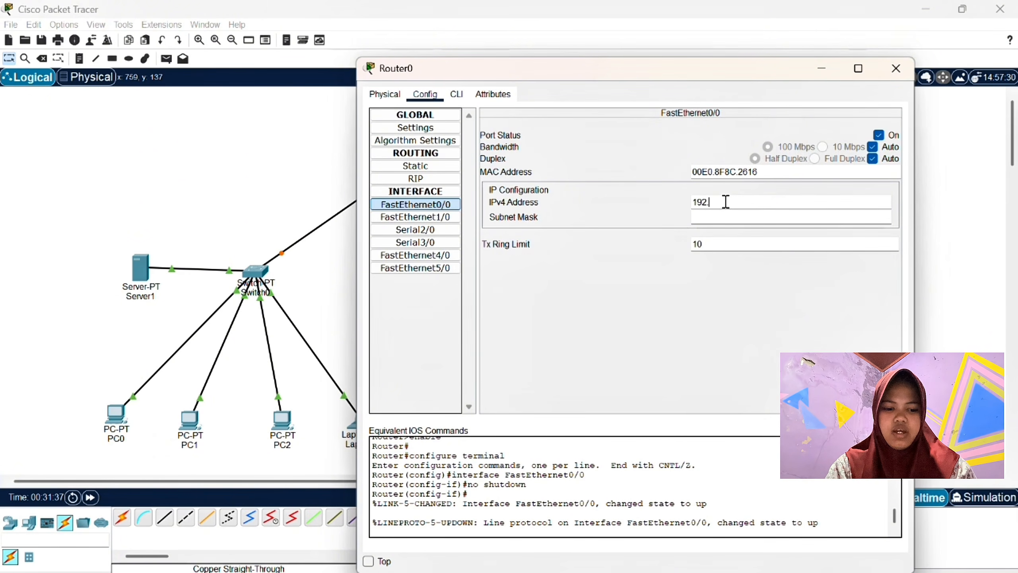
type("168.1.1")
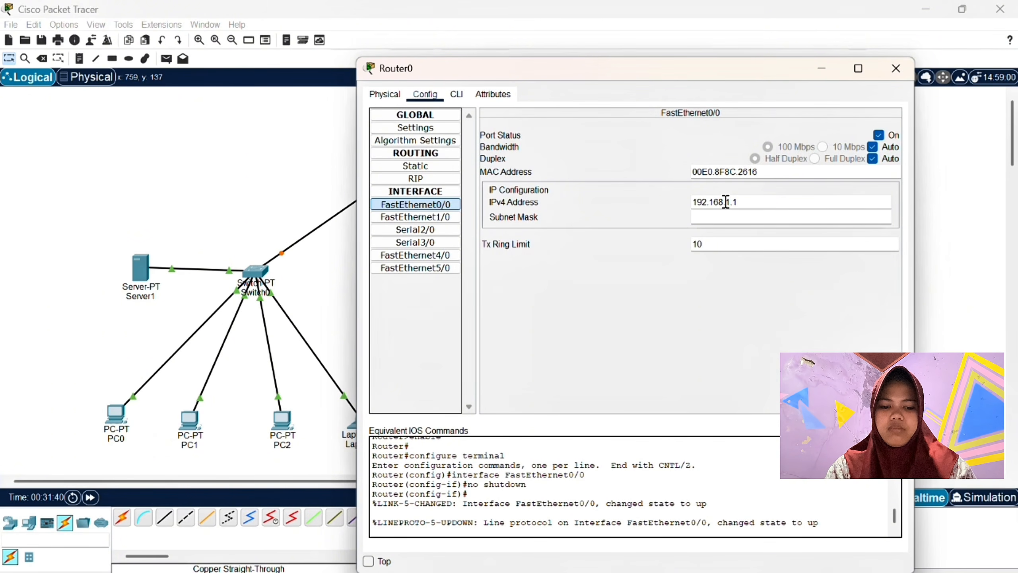
type("20")
key("Return")
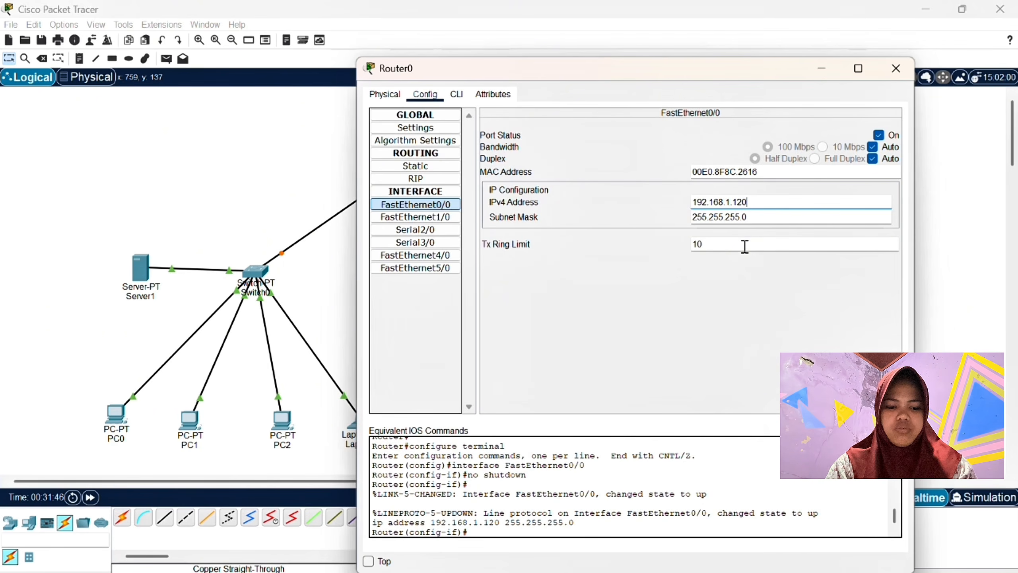
Turn on Router0's FastEthernet1/0 port, give it IPv4 address 130.10.10.120 with subnet mask 255.255.0.0, and close the router window
left_click(447, 220)
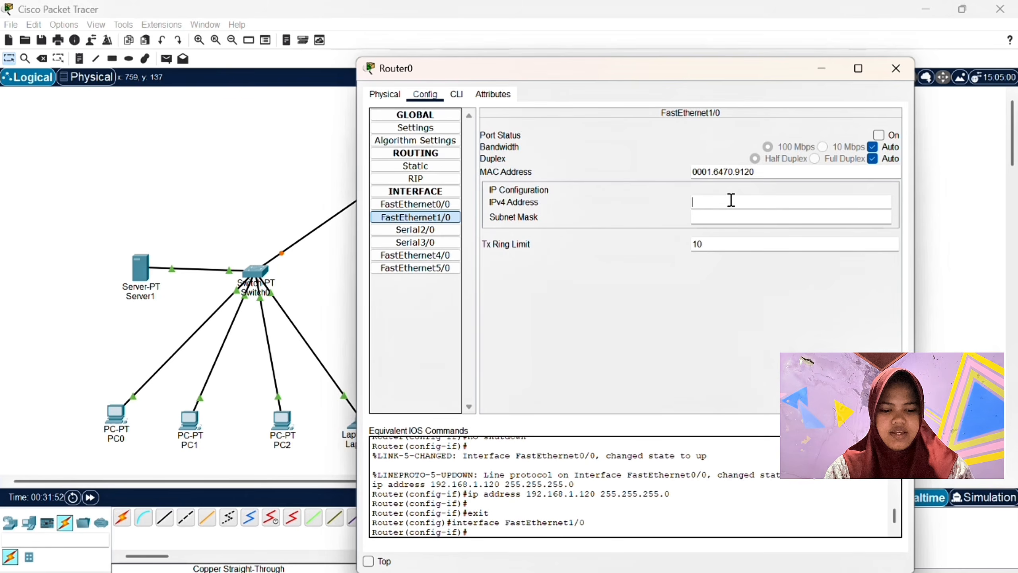
left_click(878, 135)
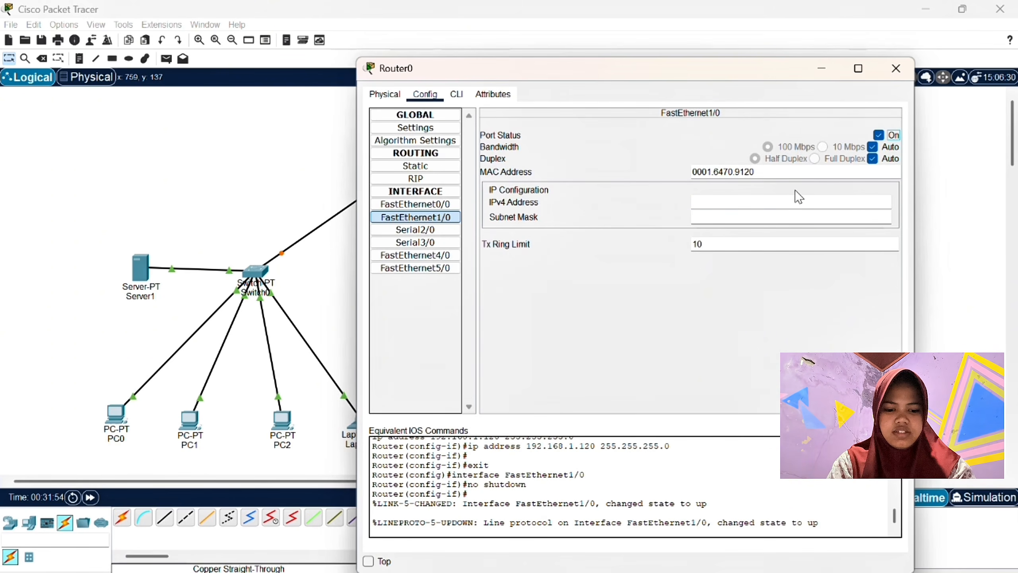
left_click(788, 201)
type("130.10.")
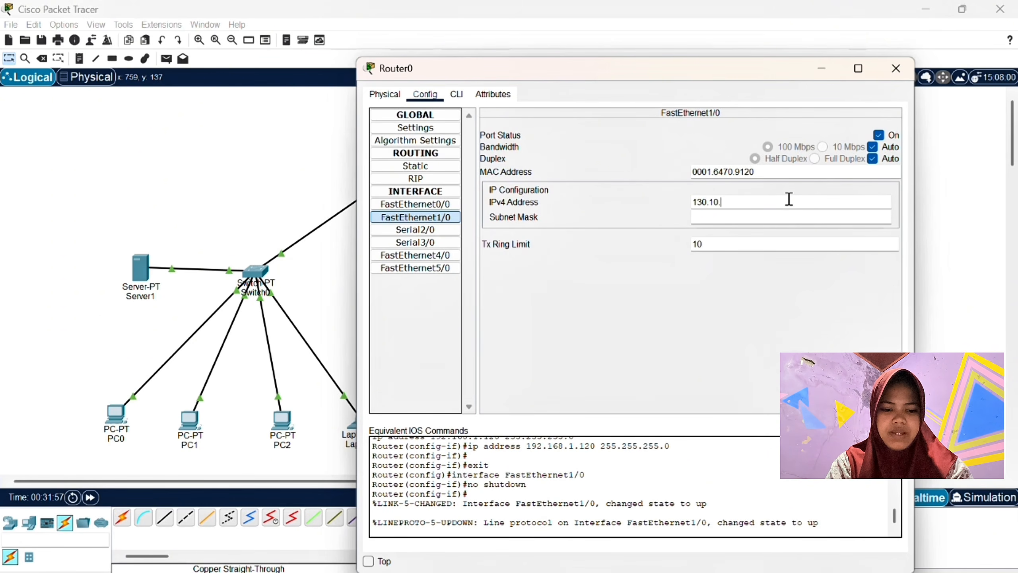
type("10.")
type("120")
key("Return")
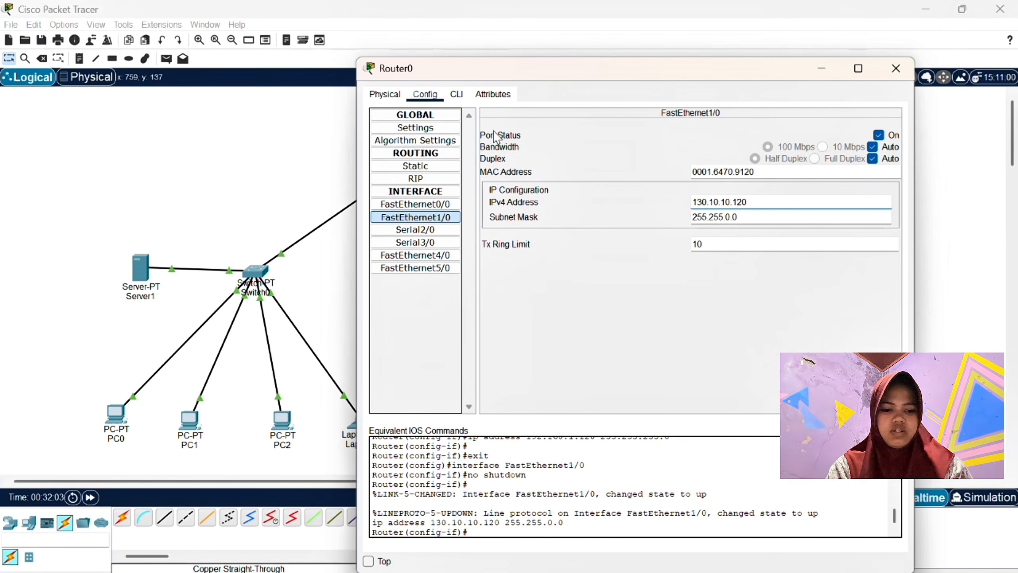
left_click(888, 68)
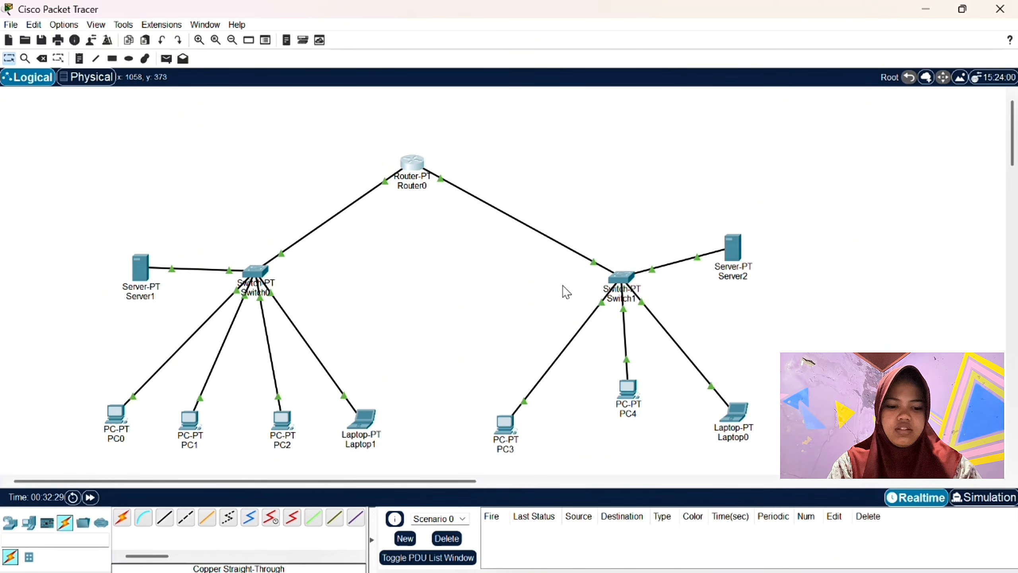
Send a simple PDU from Server1 to Server2 to test the connection across Router0
left_click(168, 60)
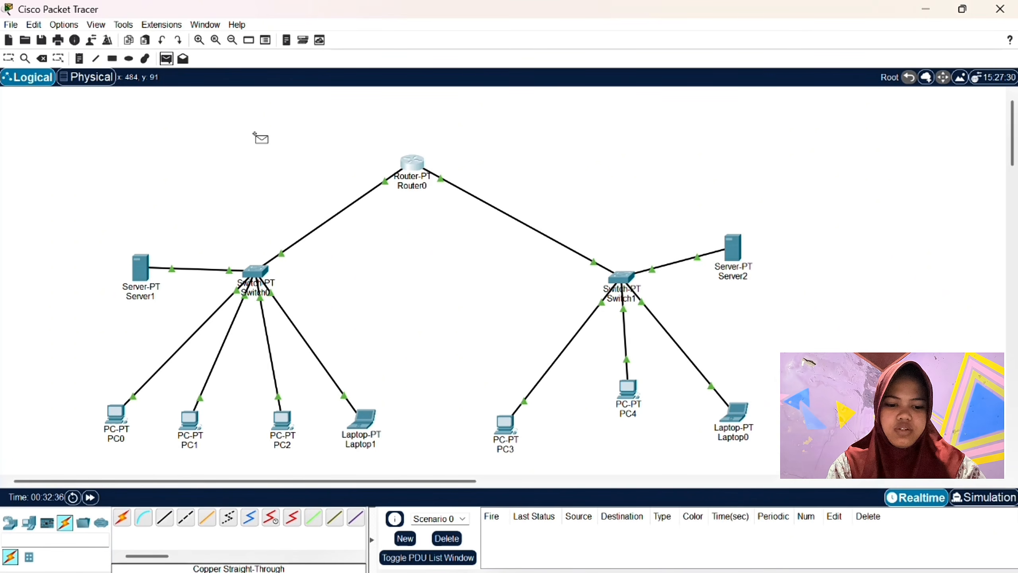
mouse_move(410, 153)
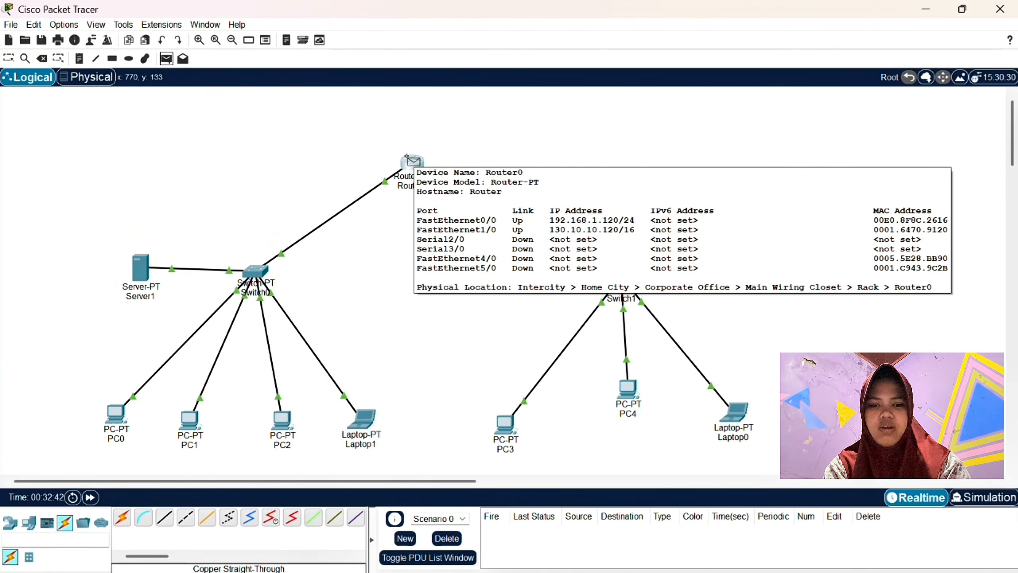
left_click(407, 156)
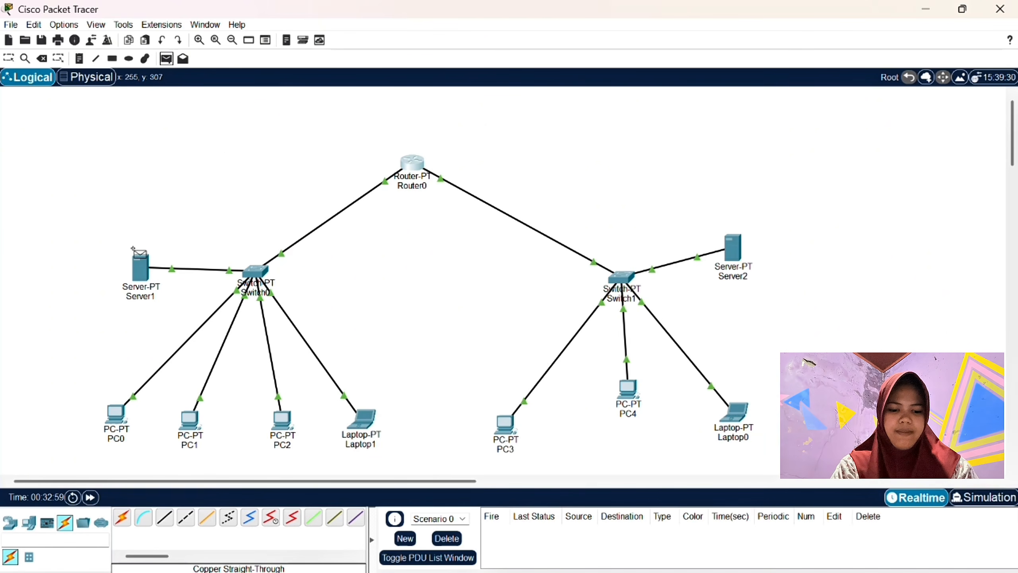
left_click(139, 261)
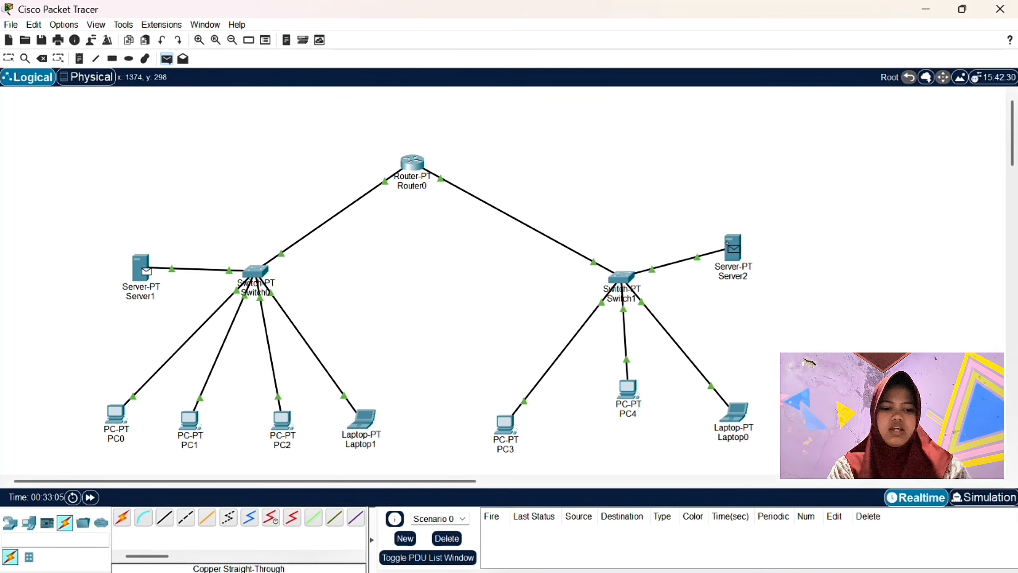
left_click(727, 249)
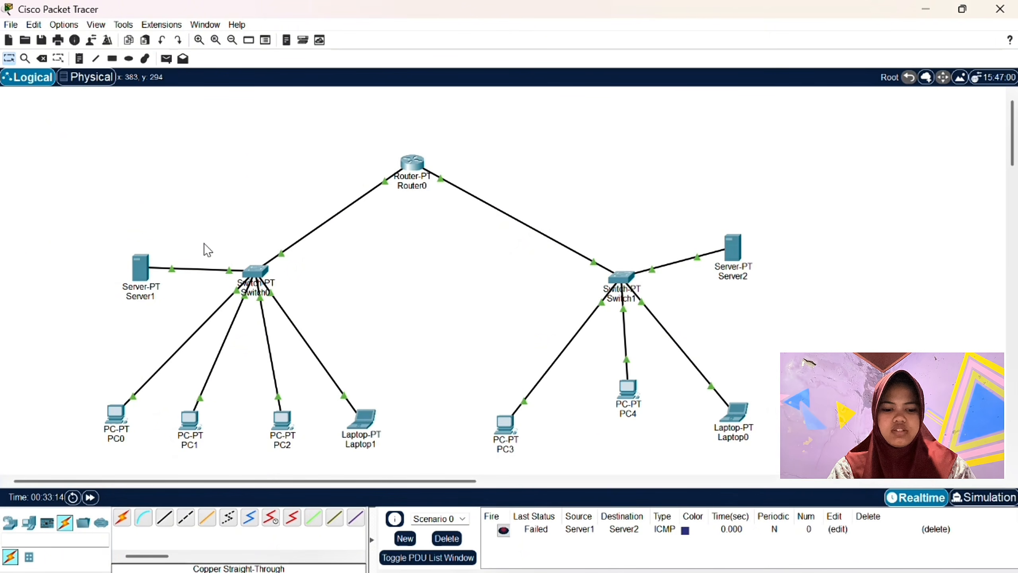
Open Server1's Command Prompt and ping 130.10.10.70
left_click(149, 265)
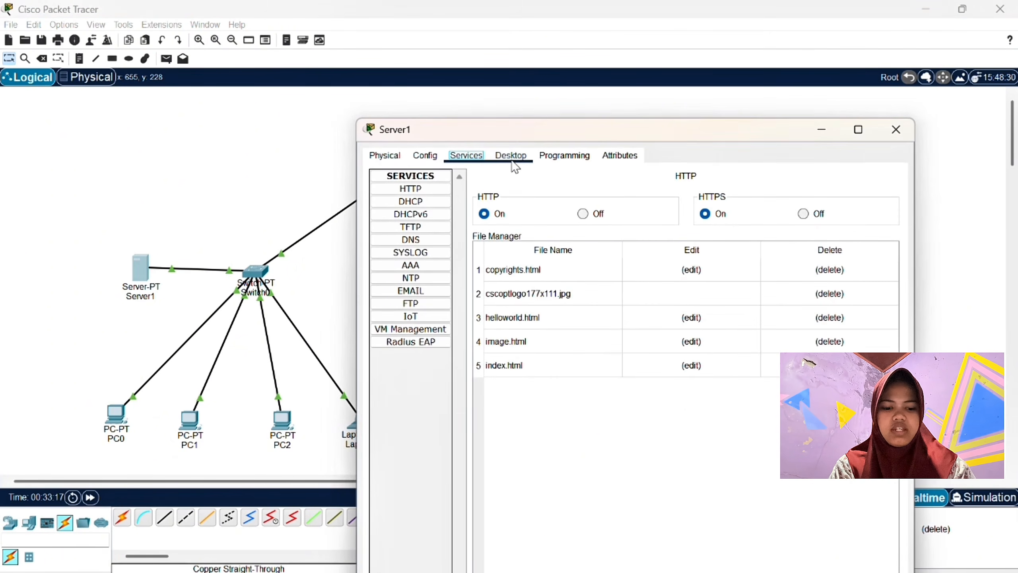
left_click(514, 158)
left_click(639, 217)
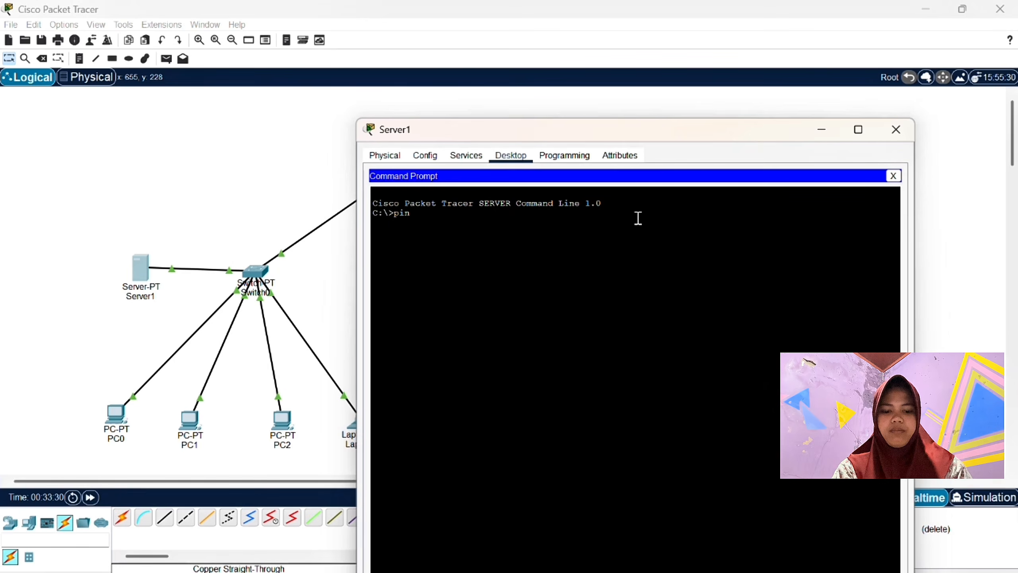
type("g")
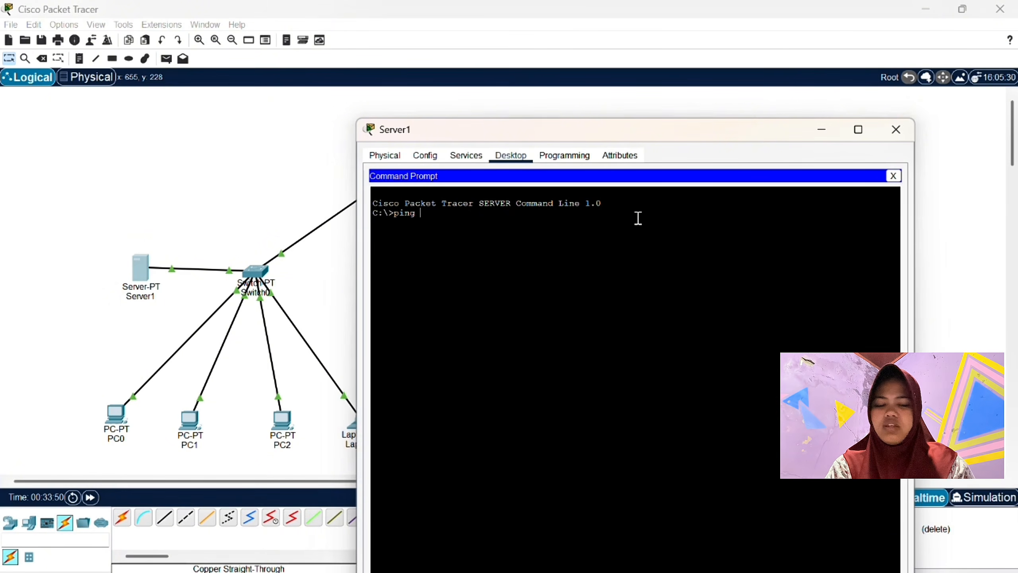
type("130.10")
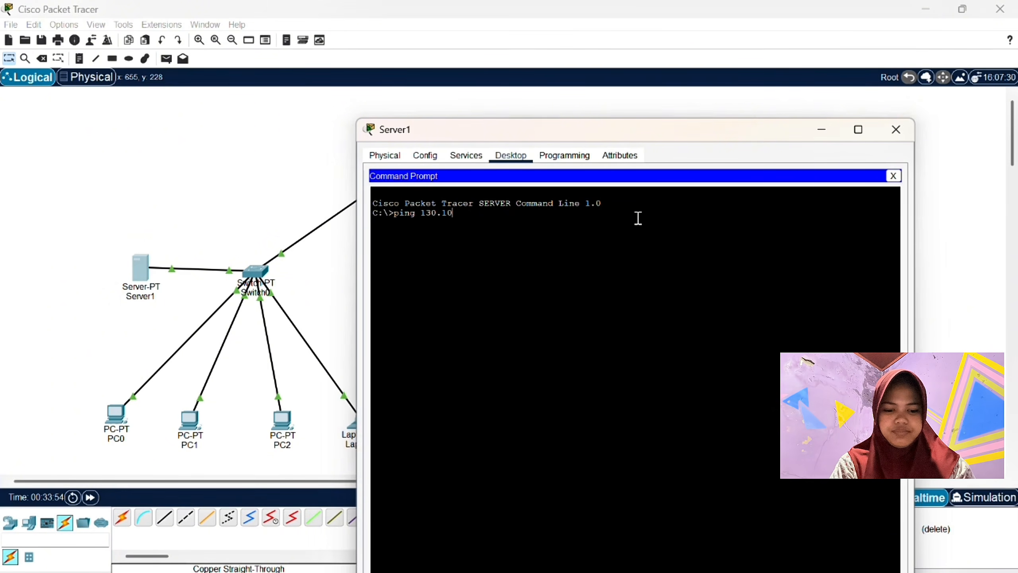
type(".10.")
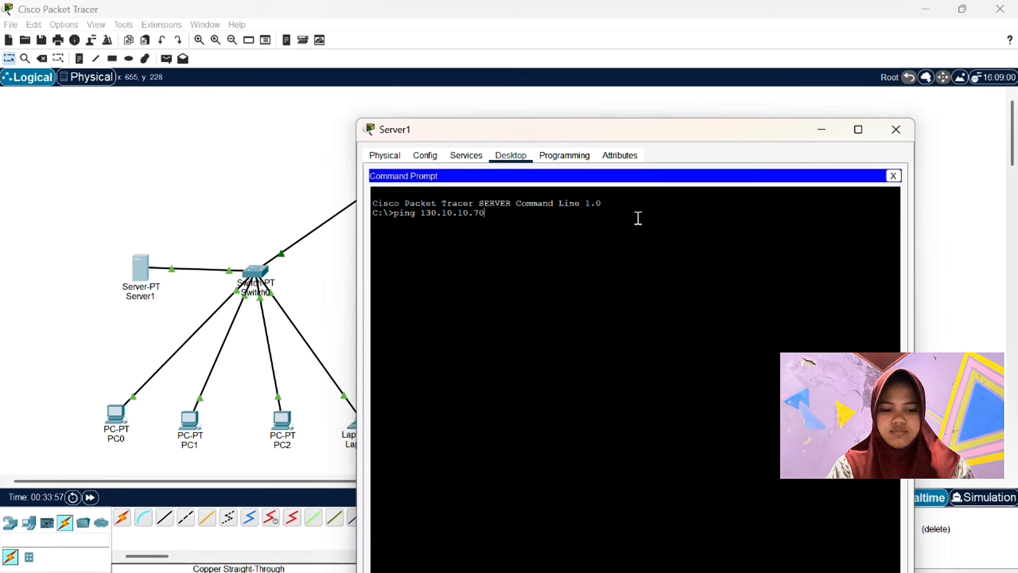
type("70")
key("Return")
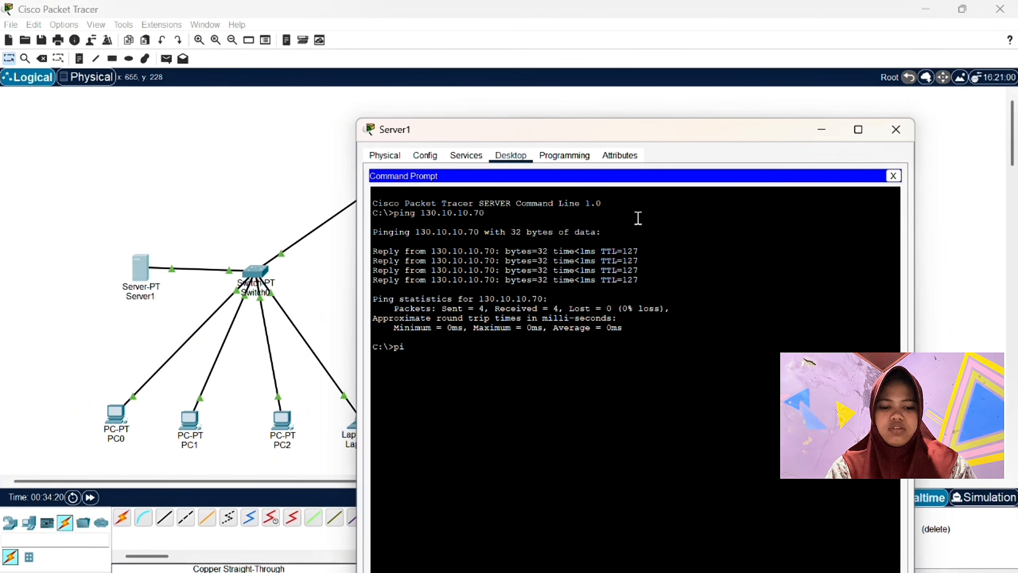
Ping 192.168.1.1 from Server1's Command Prompt
type("ng 192")
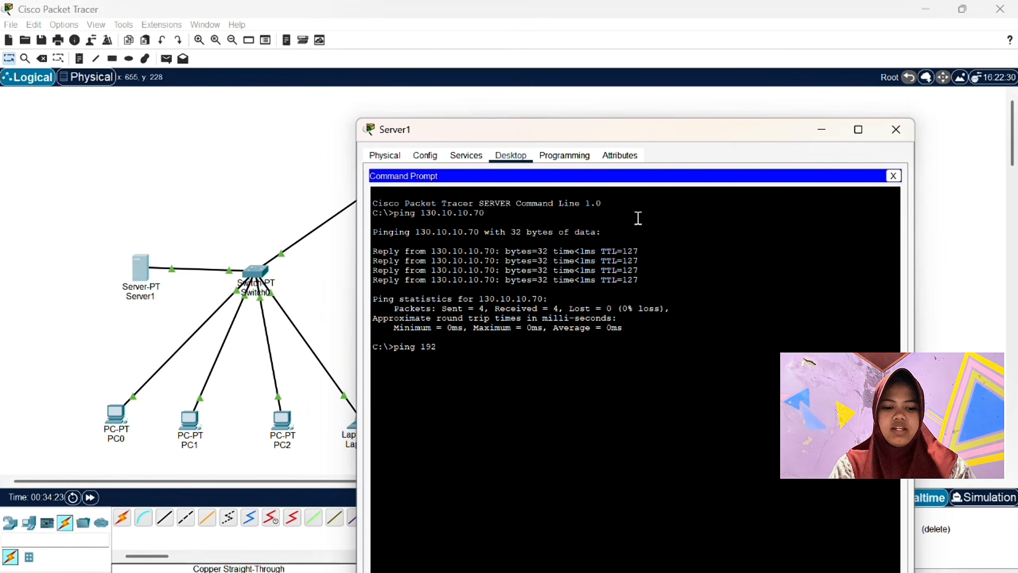
type(".168.1.1")
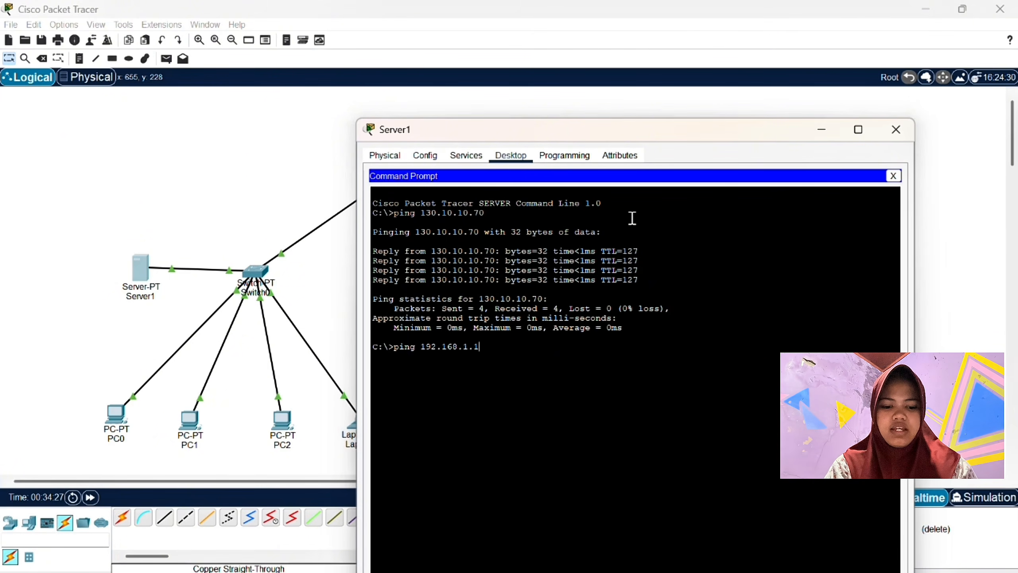
key("Return")
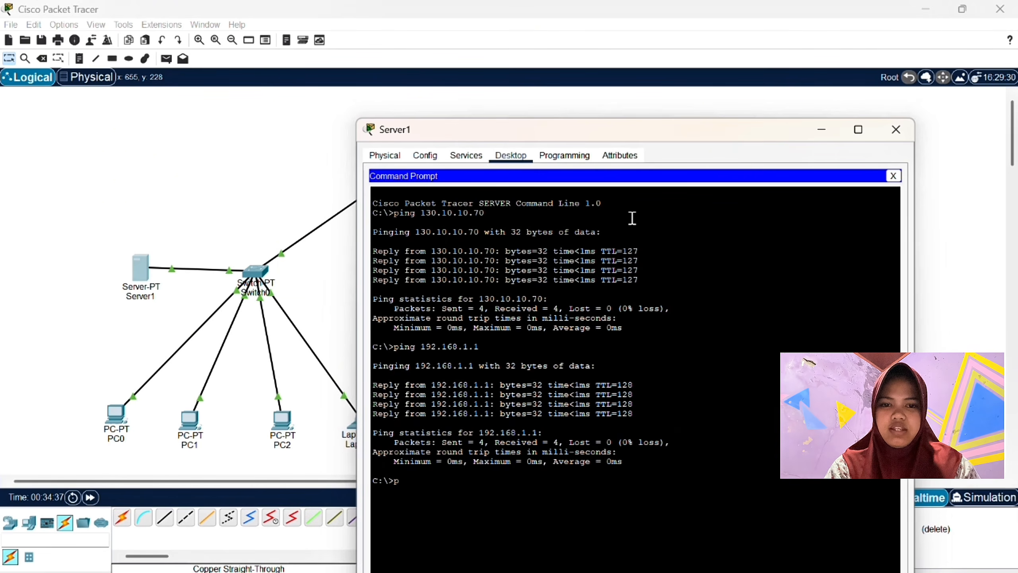
Ping 130.10.10.1 from Server1's Command Prompt, review the replies, and close the Server1 window
type("ing 192.")
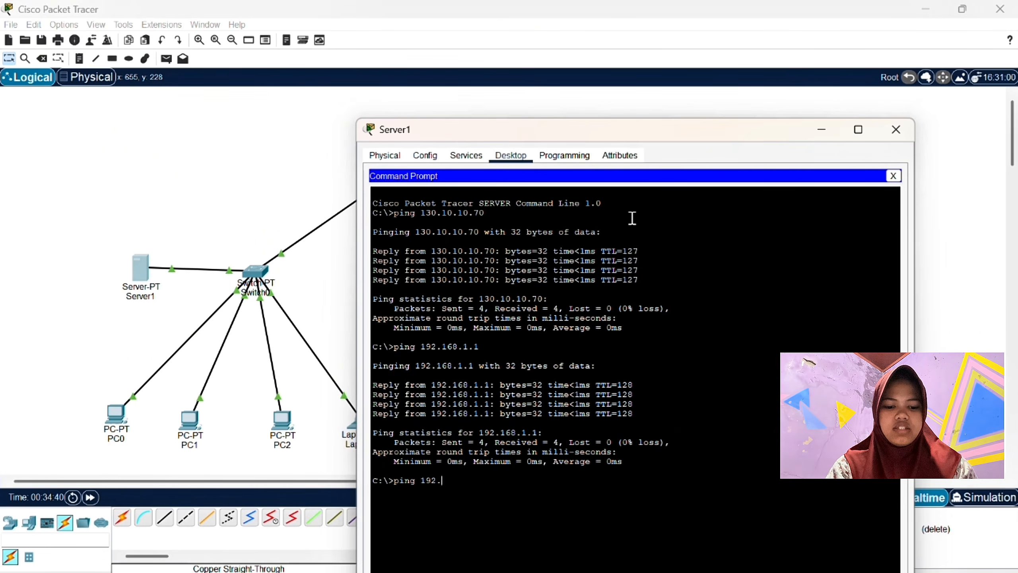
key("BackSpace")
key("BackSpace")
key("BackSpace")
type("30")
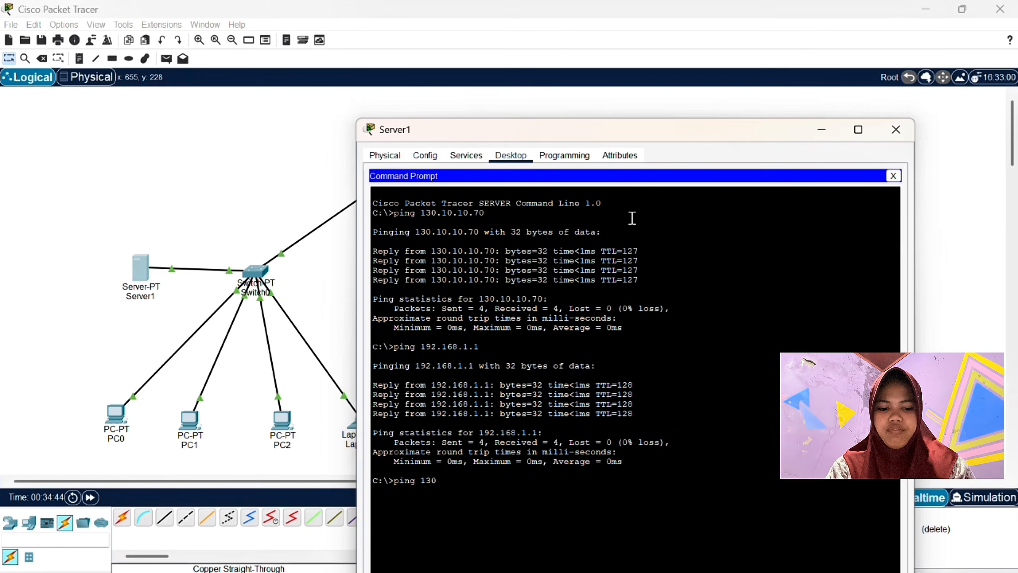
type(",1")
type(".10.10.")
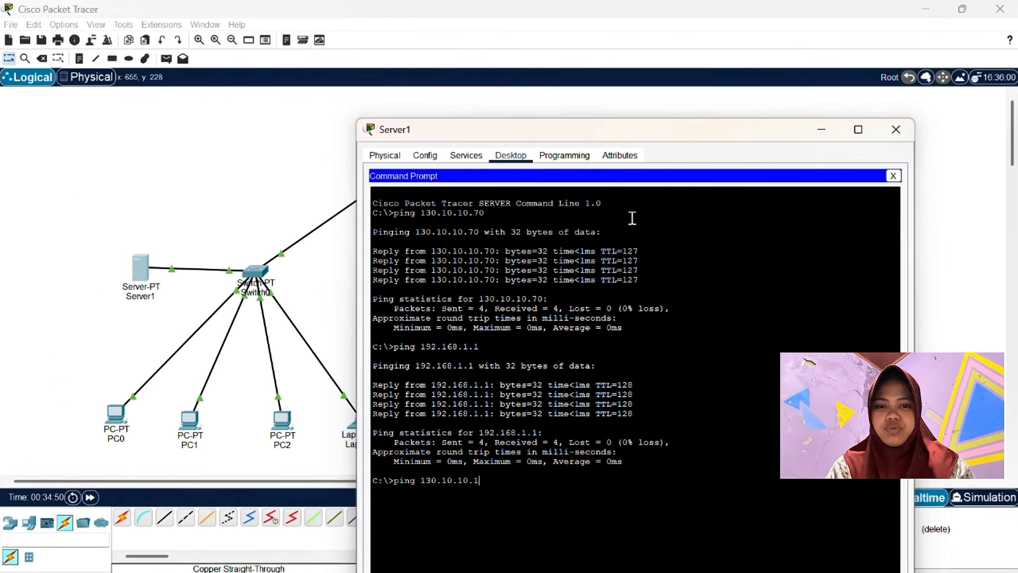
type("1")
key("Return")
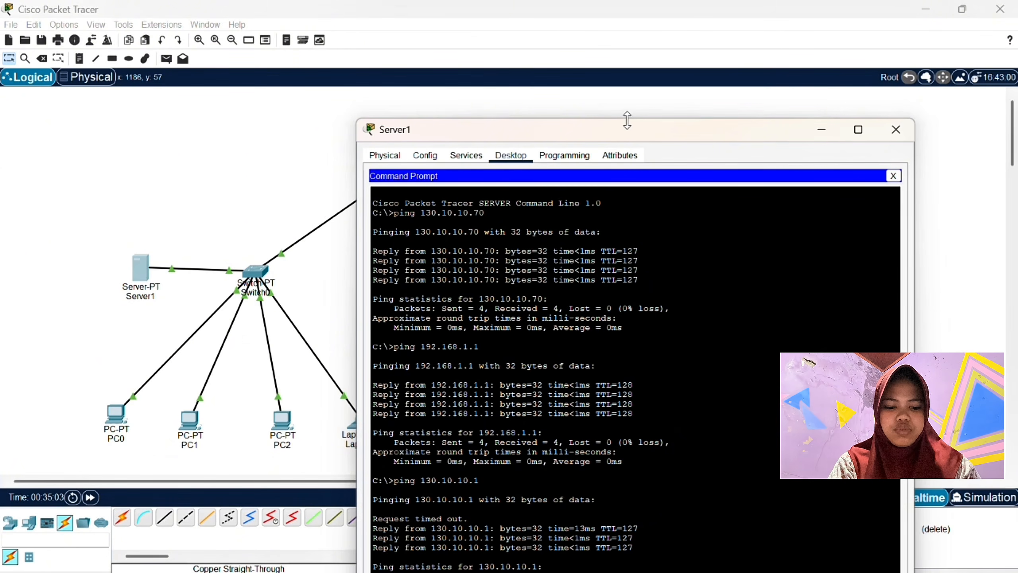
left_click_drag(628, 120, 630, 104)
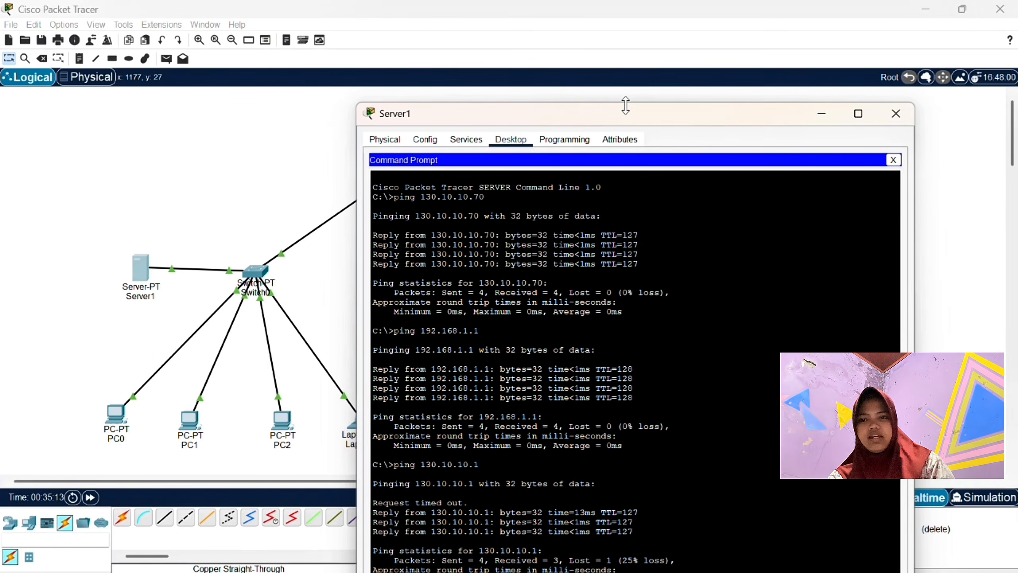
left_click(897, 113)
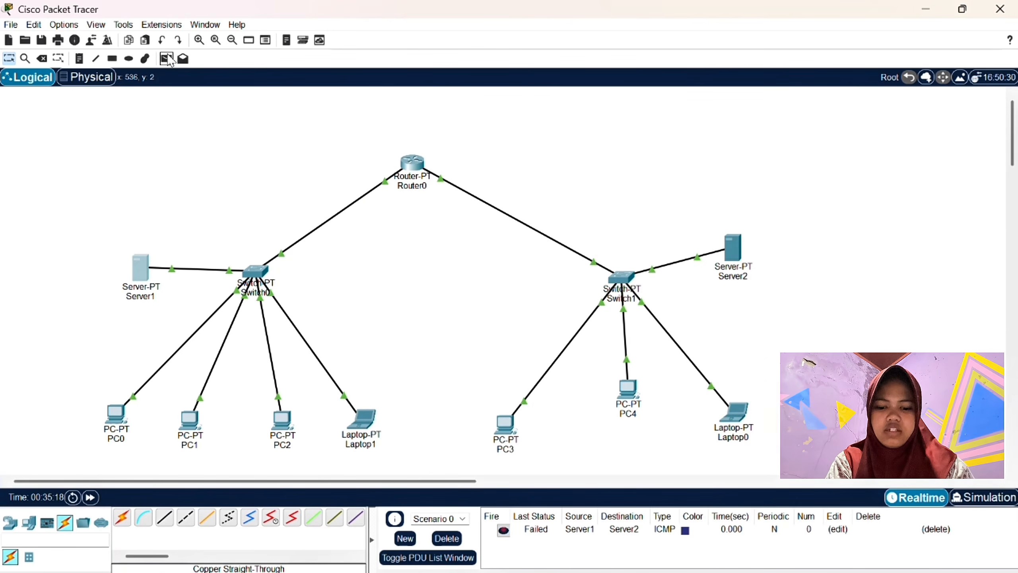
Send one simple PDU from Server1 to PC3 and another from Server1 to Laptop0
left_click(166, 59)
left_click(141, 268)
left_click(502, 425)
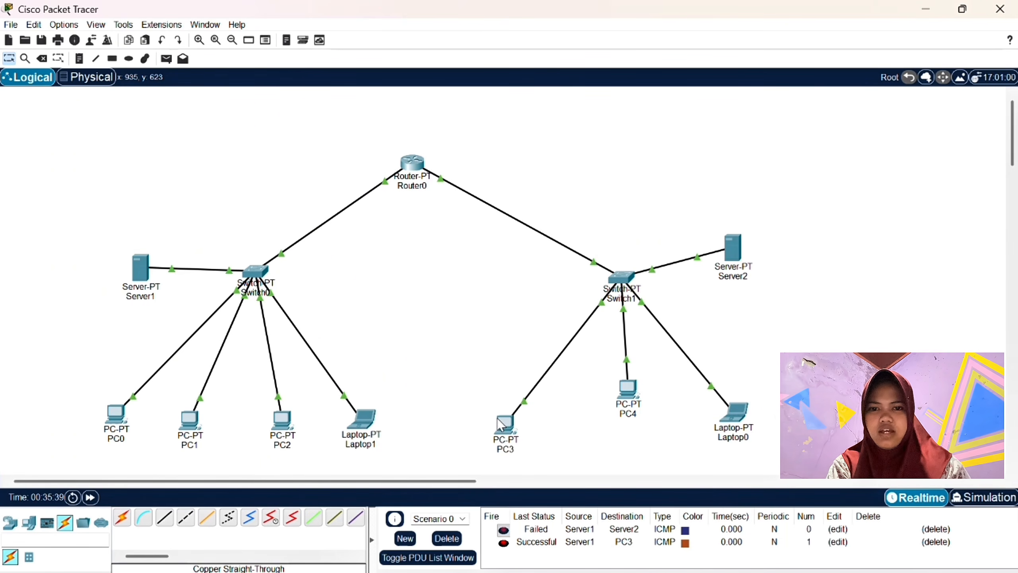
left_click(165, 61)
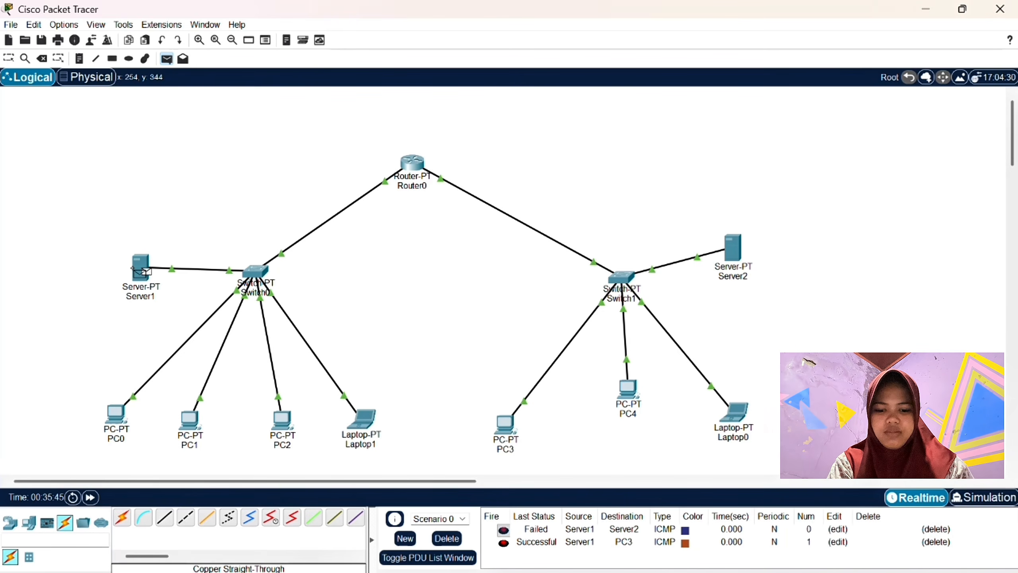
left_click(141, 269)
left_click(734, 415)
Delete the existing test PDUs of Scenario 0 and send a simple PDU from Server1 to PC0
left_click(166, 59)
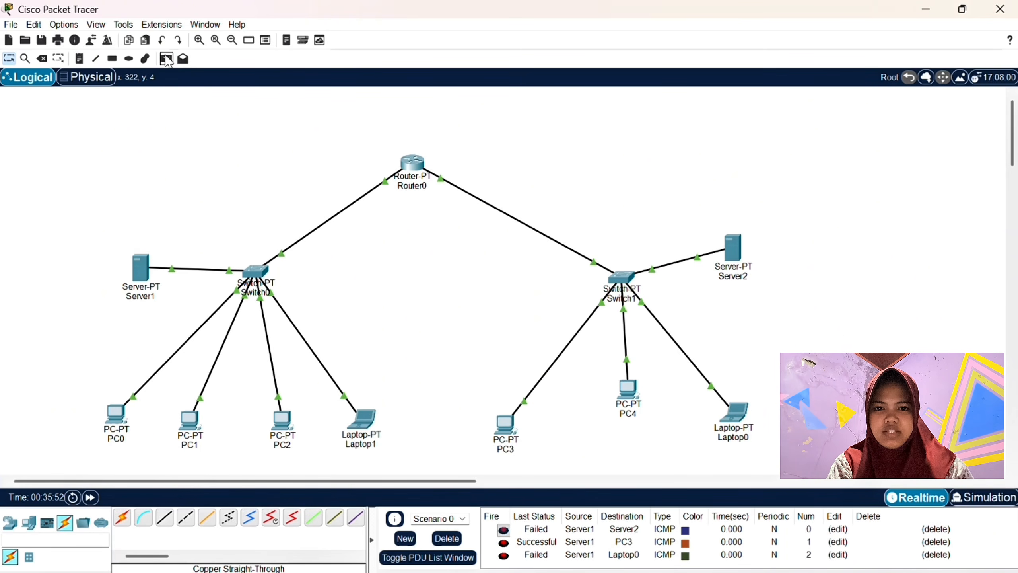
left_click(141, 268)
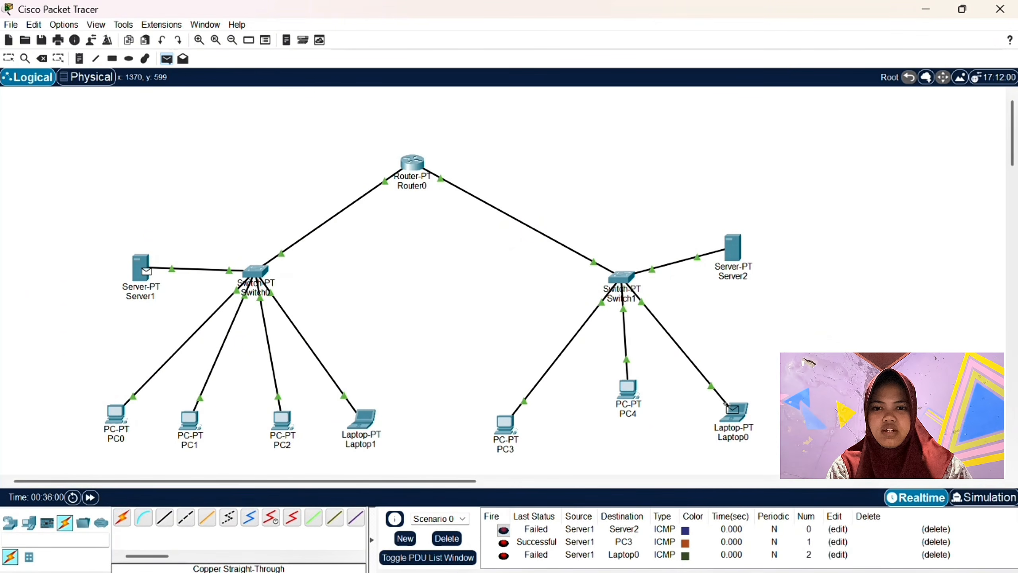
left_click(447, 538)
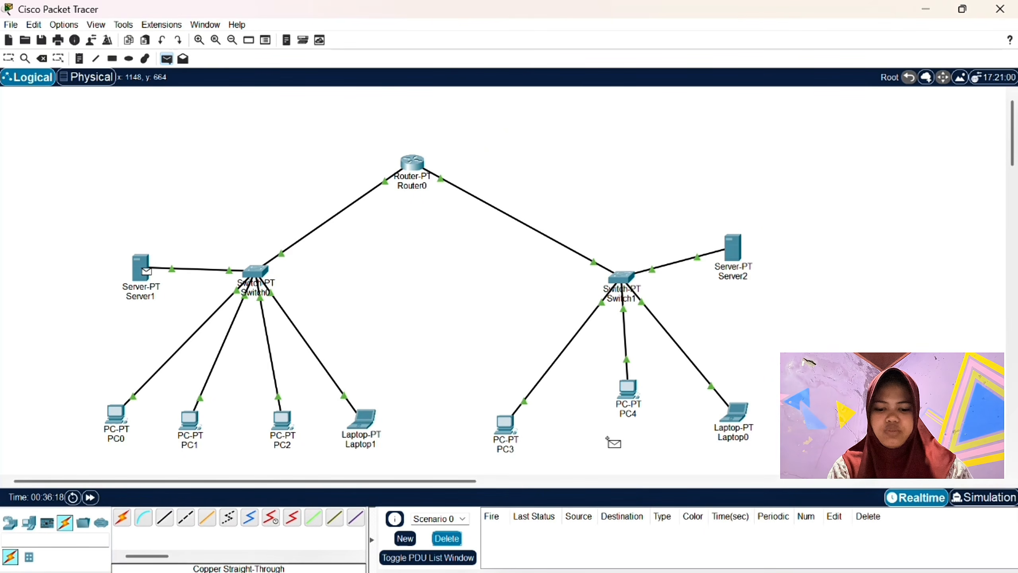
left_click(115, 416)
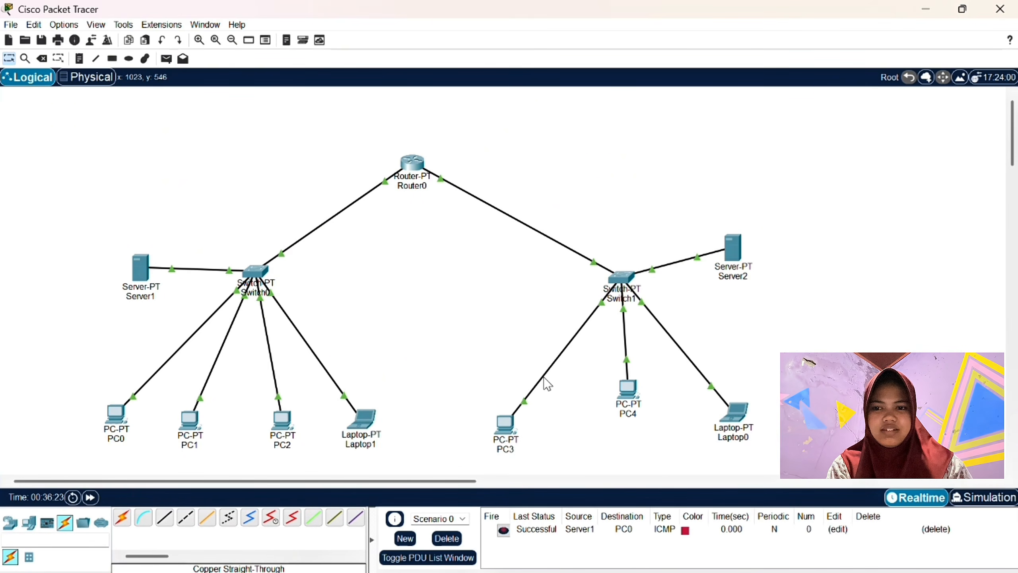
Send one simple PDU from PC0 to Laptop0 and another from Server1 to PC4
left_click(166, 59)
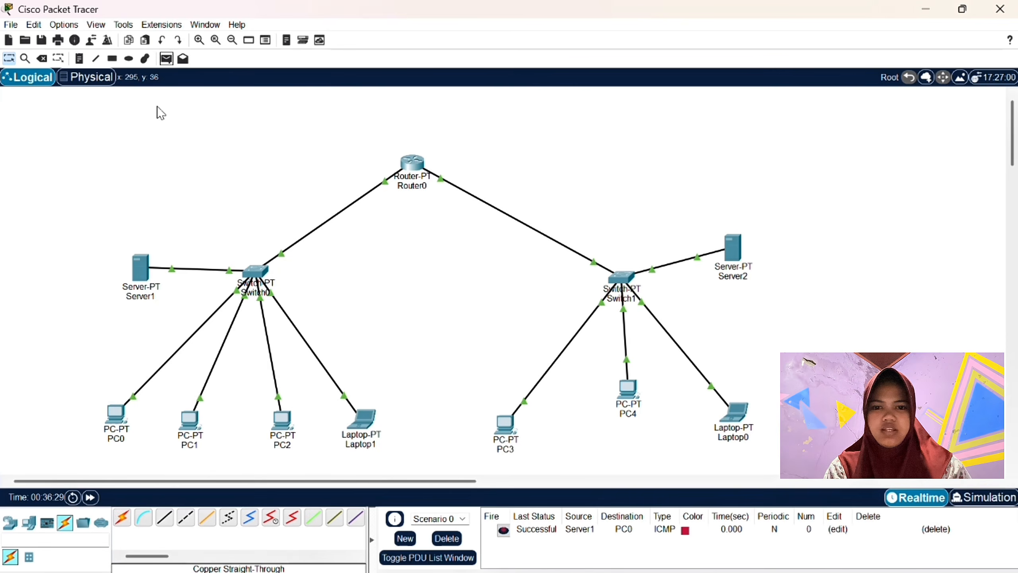
left_click(166, 59)
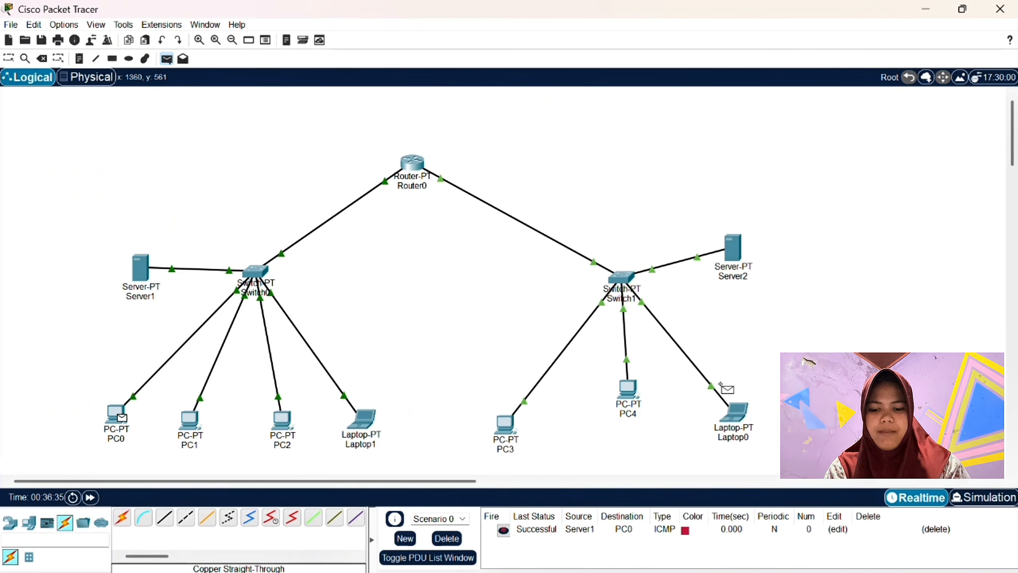
left_click(733, 413)
left_click(167, 59)
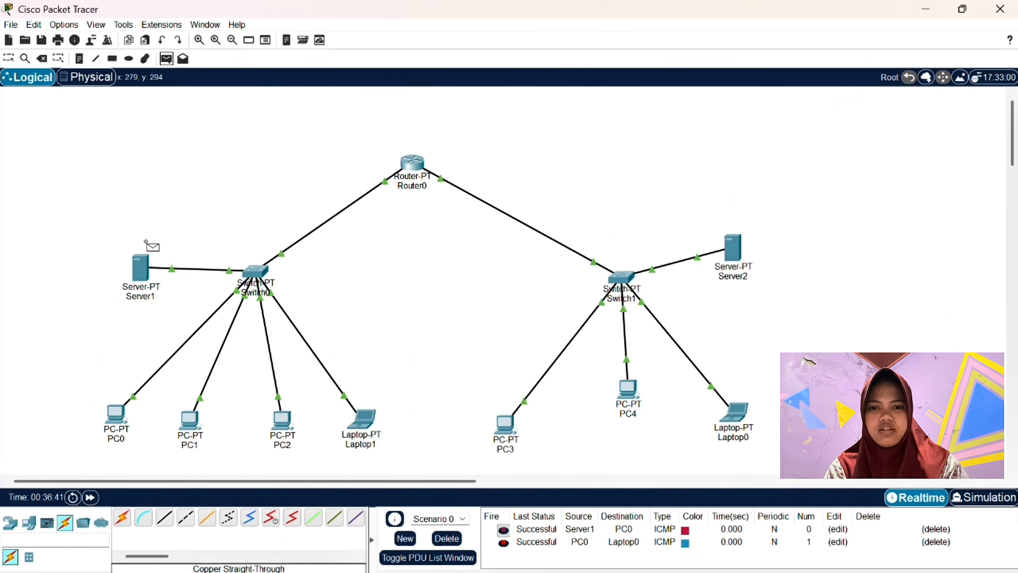
left_click(143, 263)
left_click(623, 388)
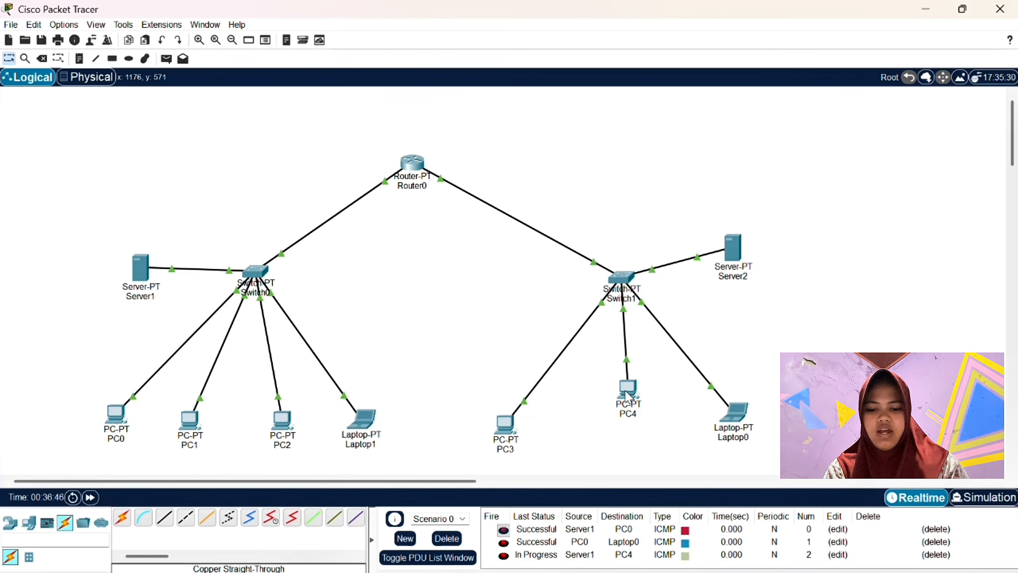
Clear the test PDUs of Scenario 0 and send a new simple PDU from Server1 to PC4
left_click(141, 267)
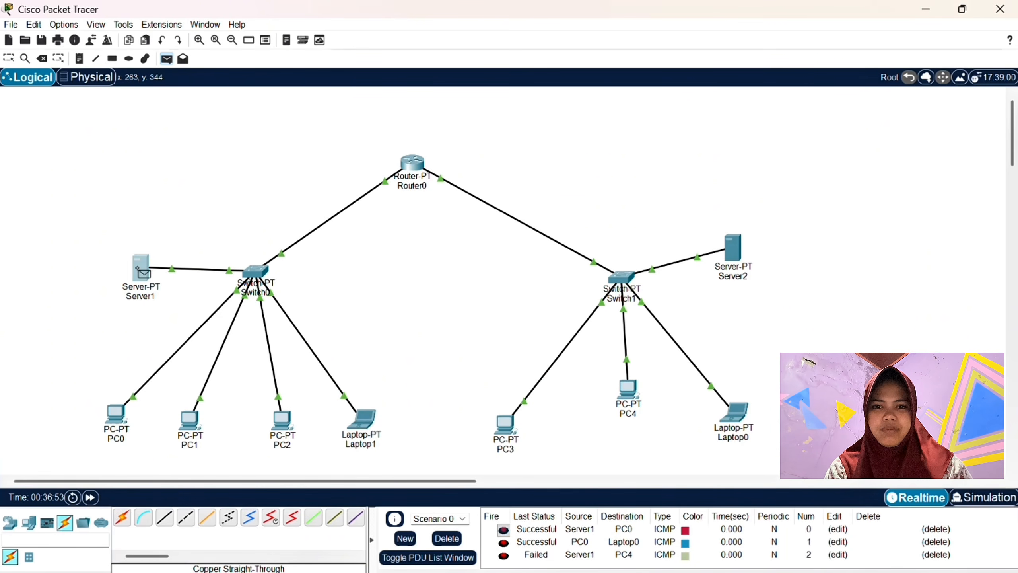
left_click(630, 391)
left_click(446, 538)
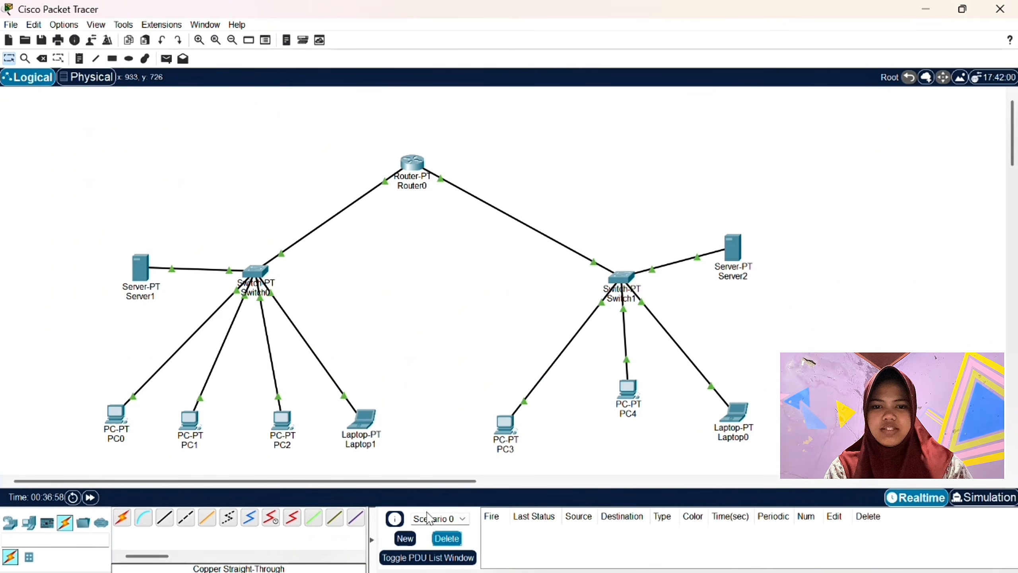
left_click(166, 59)
left_click(141, 267)
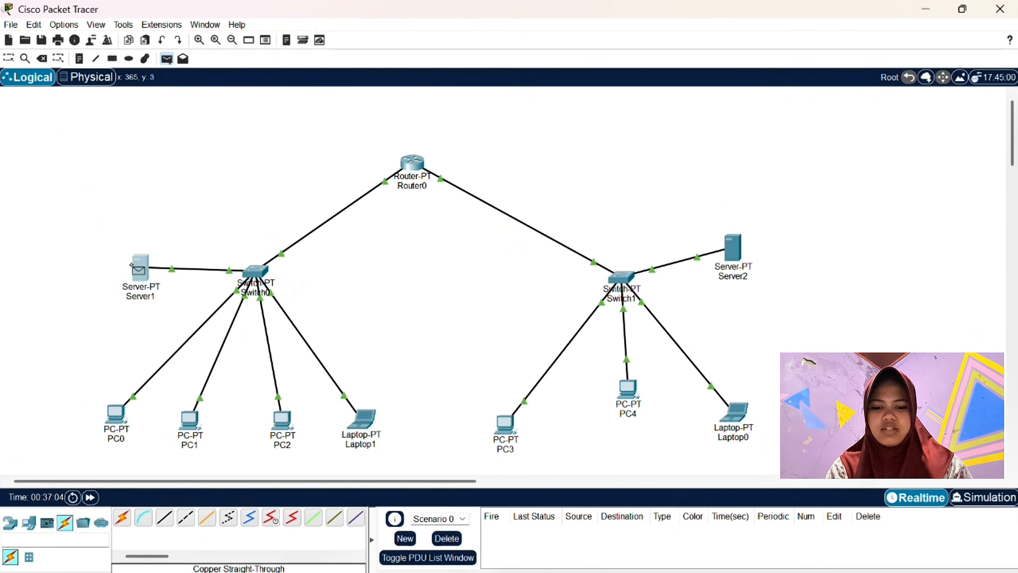
left_click(621, 391)
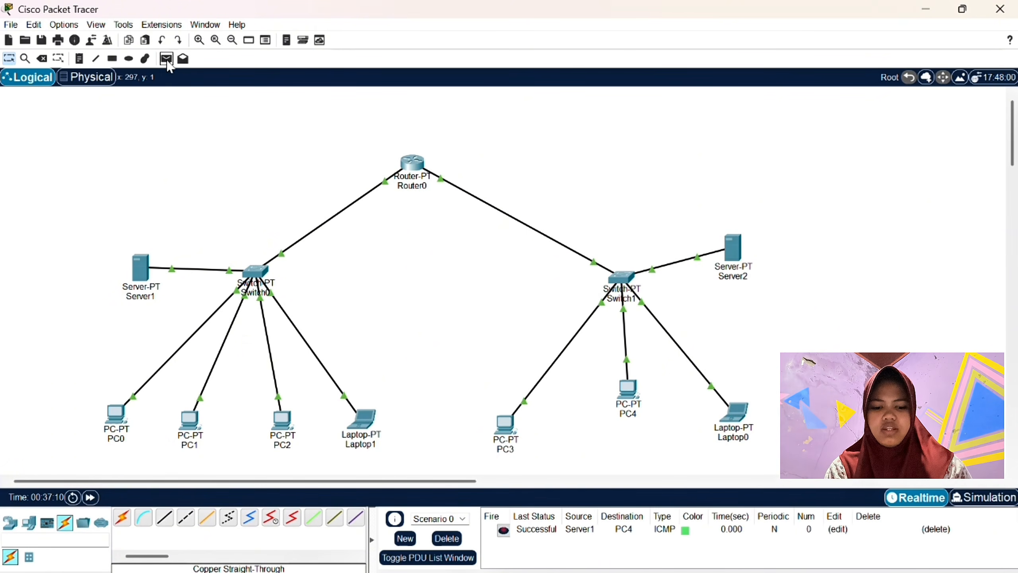
Send one simple PDU from Server1 to Server2 and another from PC1 to PC4
left_click(167, 59)
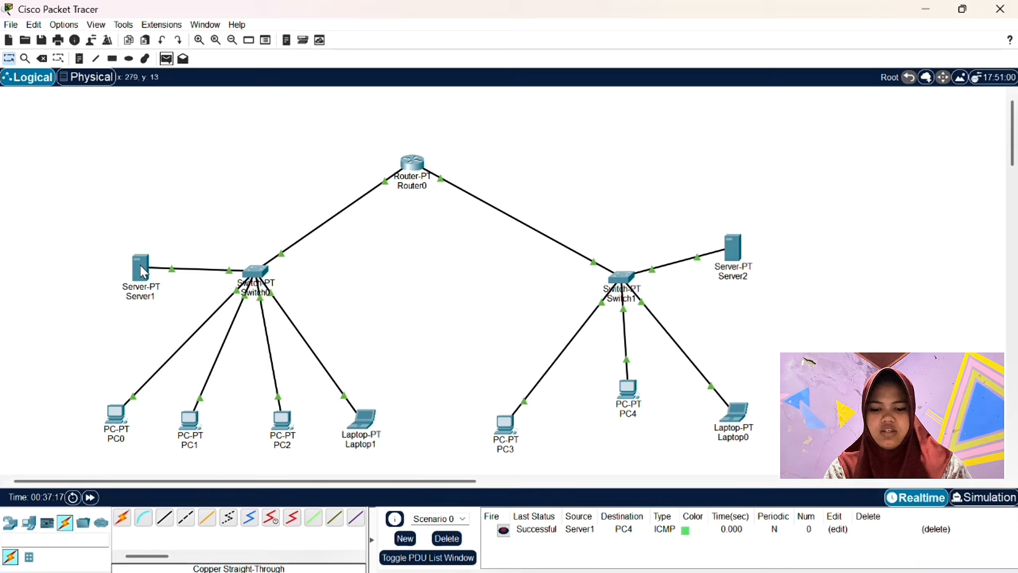
left_click_drag(143, 272, 144, 266)
left_click(166, 59)
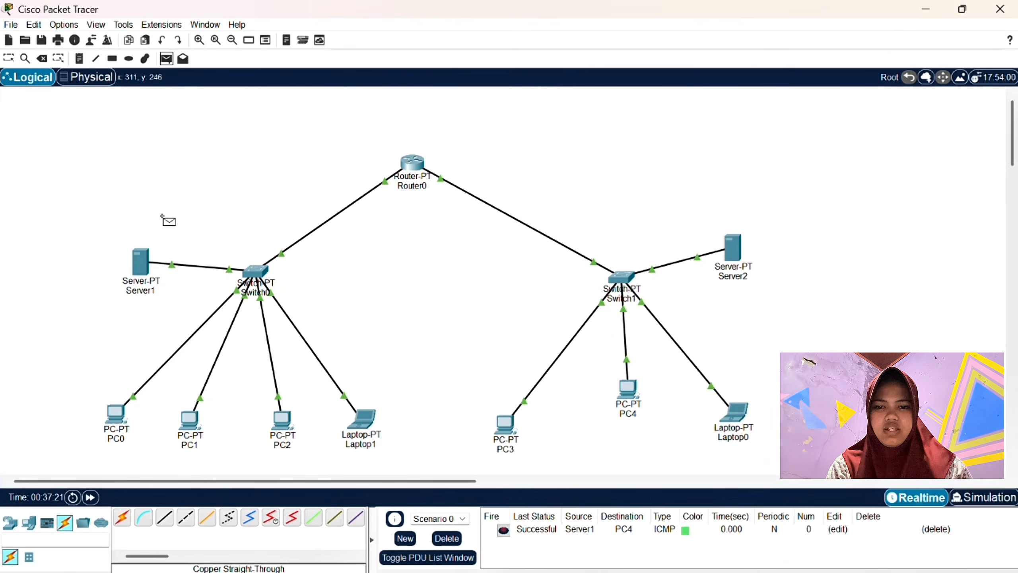
left_click(138, 259)
left_click(733, 248)
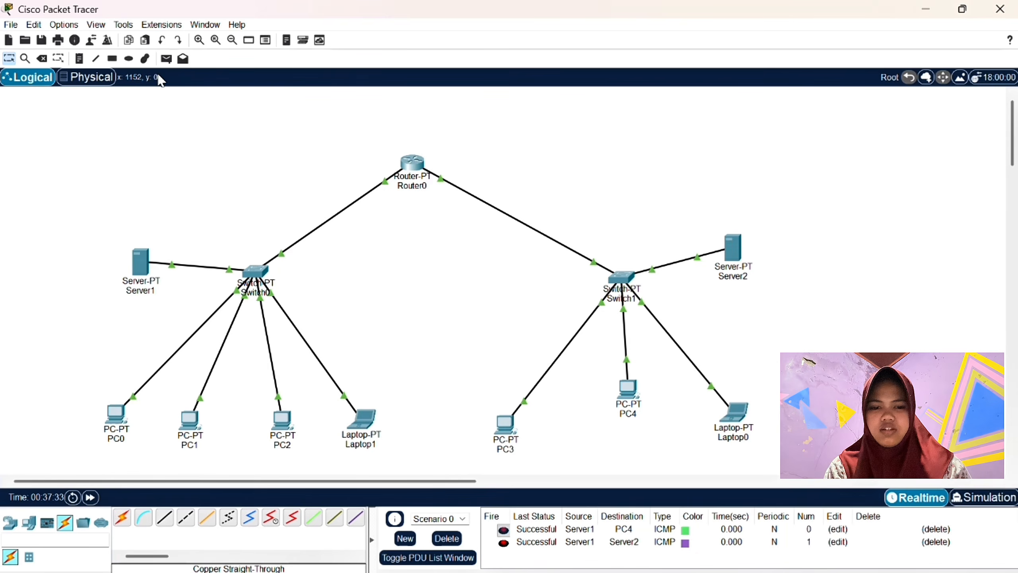
left_click(166, 59)
left_click(190, 422)
left_click(628, 389)
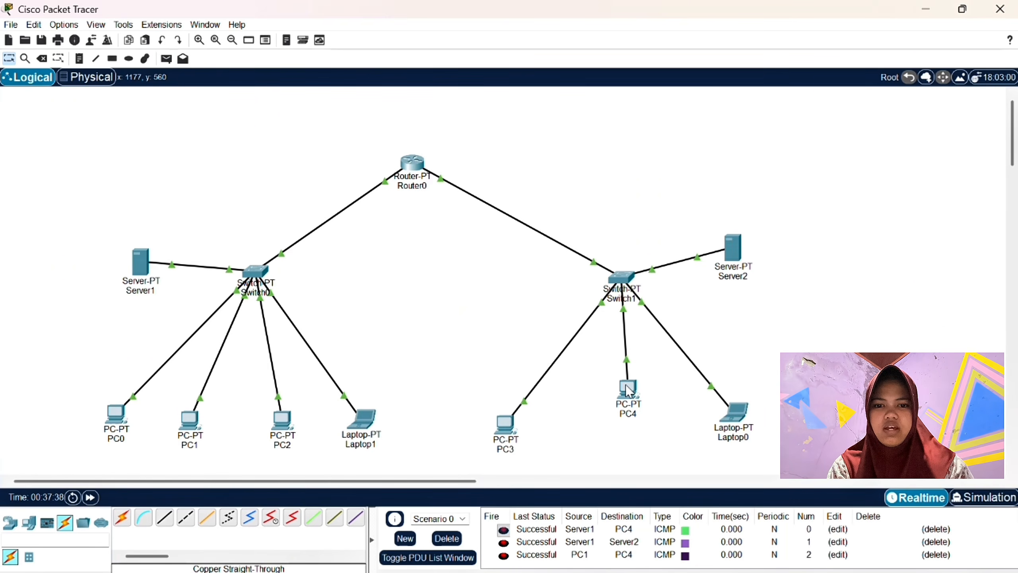
Delete the current test PDUs of Scenario 0 and send a simple PDU from Laptop1 to Laptop0
left_click(447, 538)
left_click(168, 59)
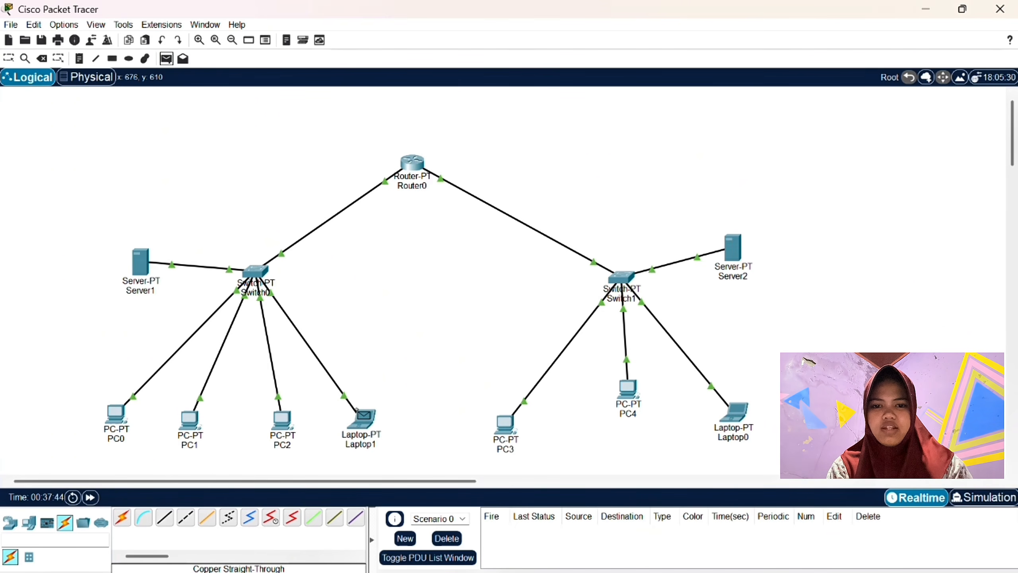
left_click(363, 418)
left_click(732, 415)
Send a simple PDU from PC0 to Laptop0, and delete the PDUs listed in Scenario 0
left_click(166, 59)
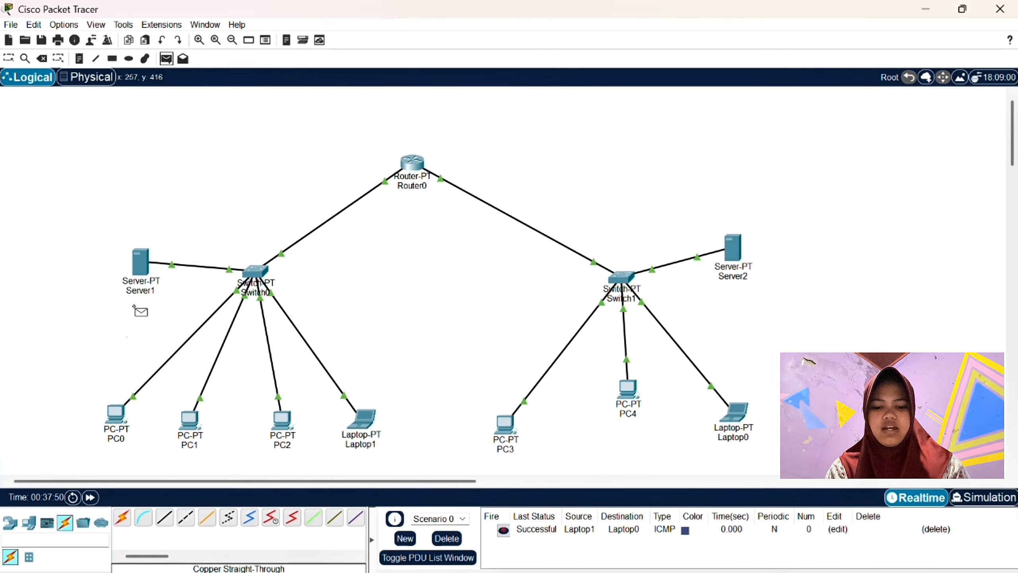
left_click(113, 413)
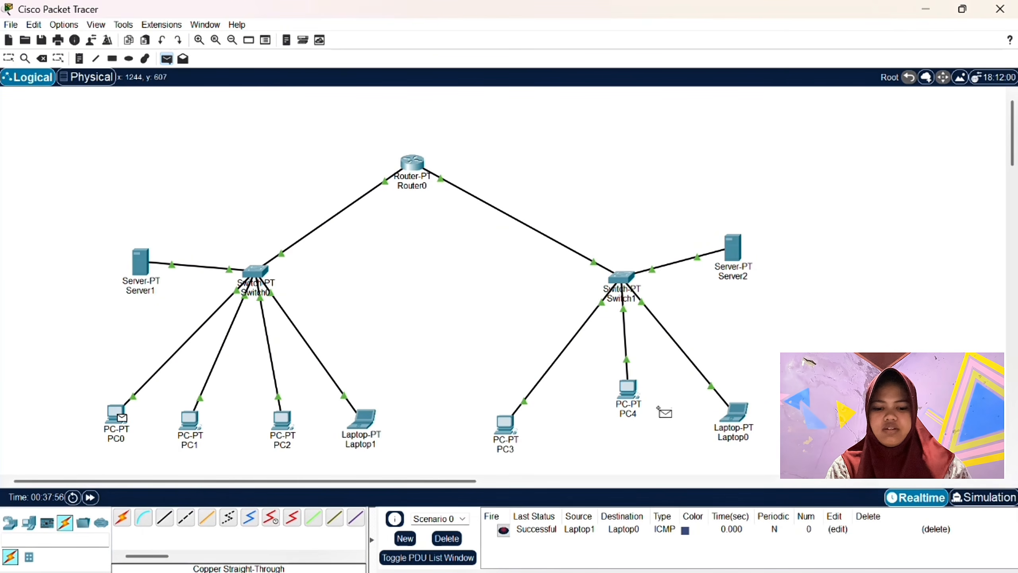
left_click(734, 415)
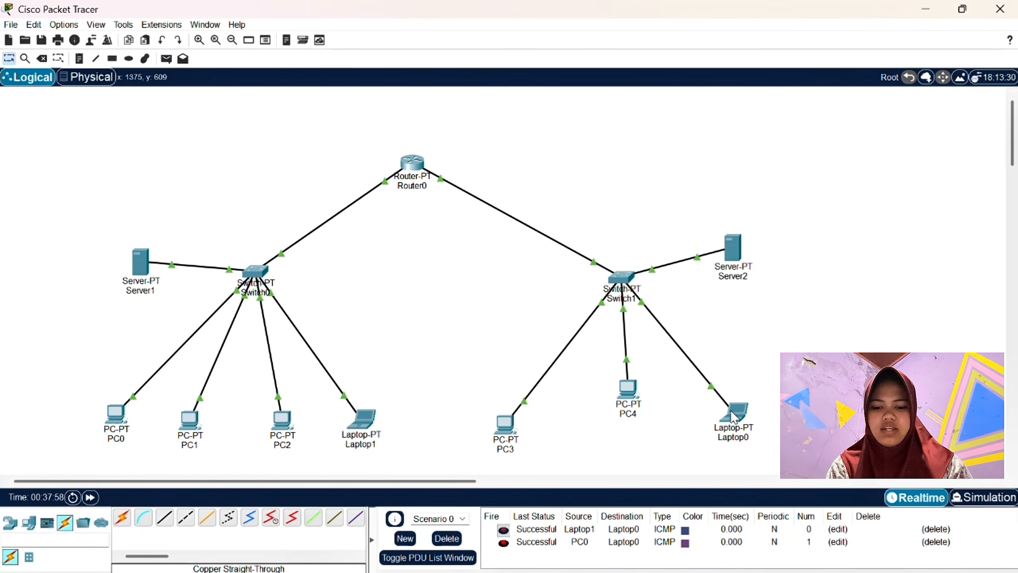
left_click(447, 538)
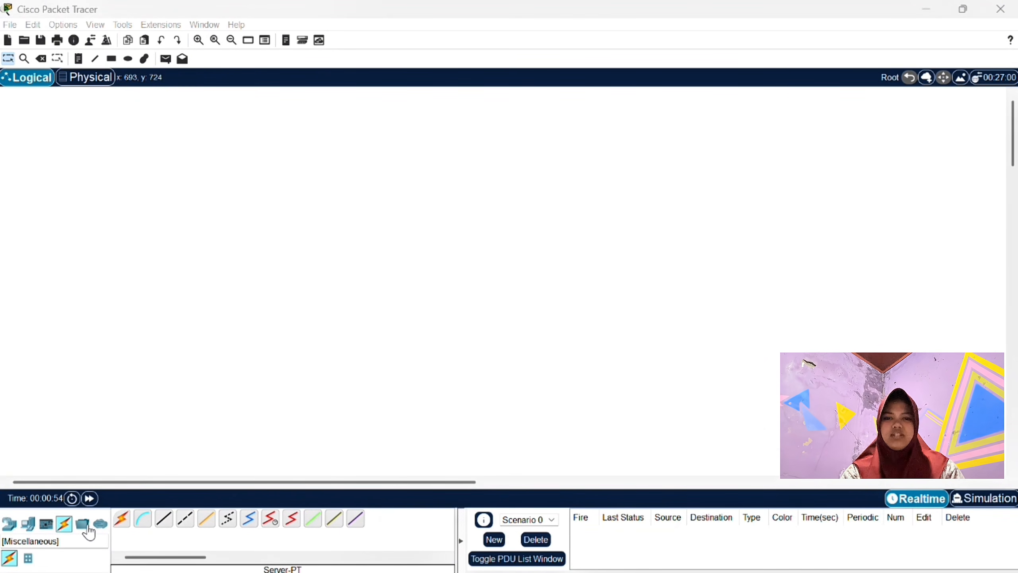
Show the end devices available for placing in the empty workspace
left_click(31, 526)
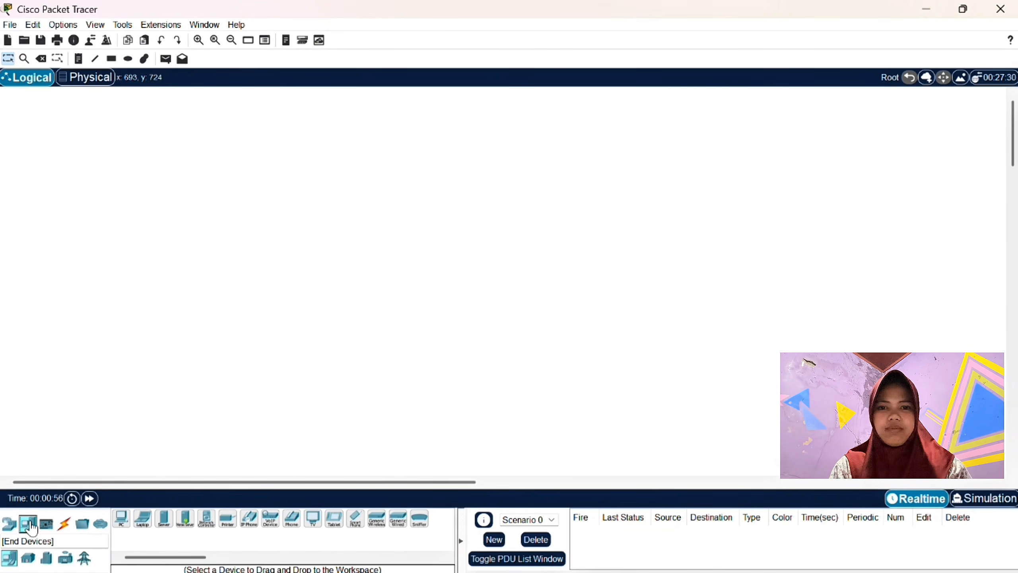